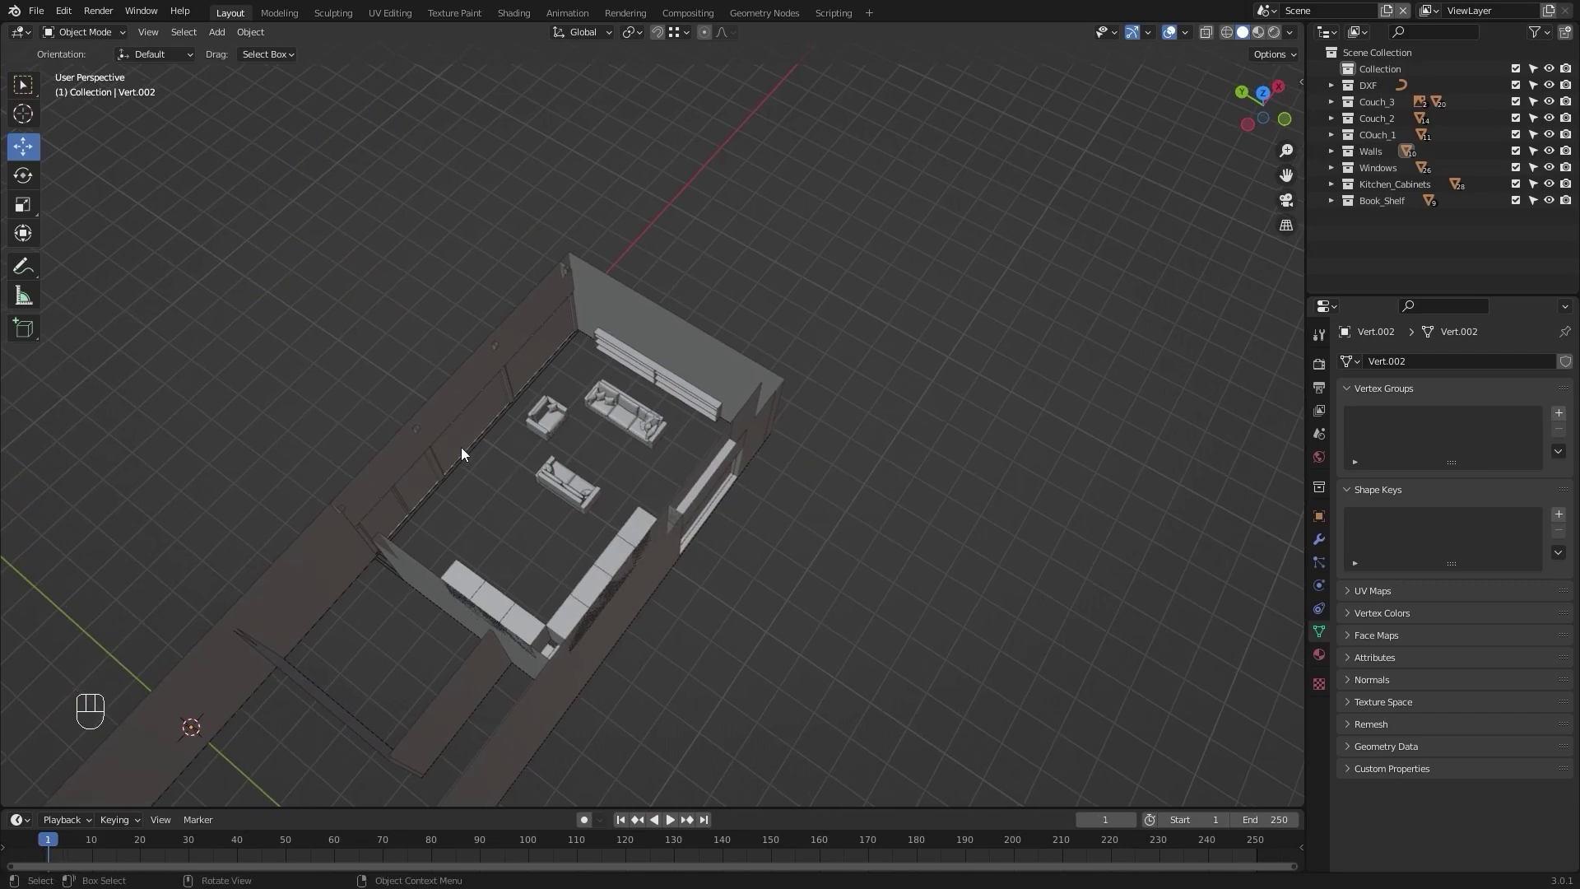
Step: Hide every collection from DXF through Book_Shelf in the viewport and make the empty Collection the active one
{"action": "scroll", "coordinate": [463, 432], "scroll_direction": "down", "scroll_amount": 5}
{"action": "left_click_drag", "start_coordinate": [462, 431], "coordinate": [617, 479], "text": "alt+shift"}
{"action": "left_click", "coordinate": [634, 663]}
{"action": "scroll", "coordinate": [633, 663], "scroll_direction": "up", "scroll_amount": 5}
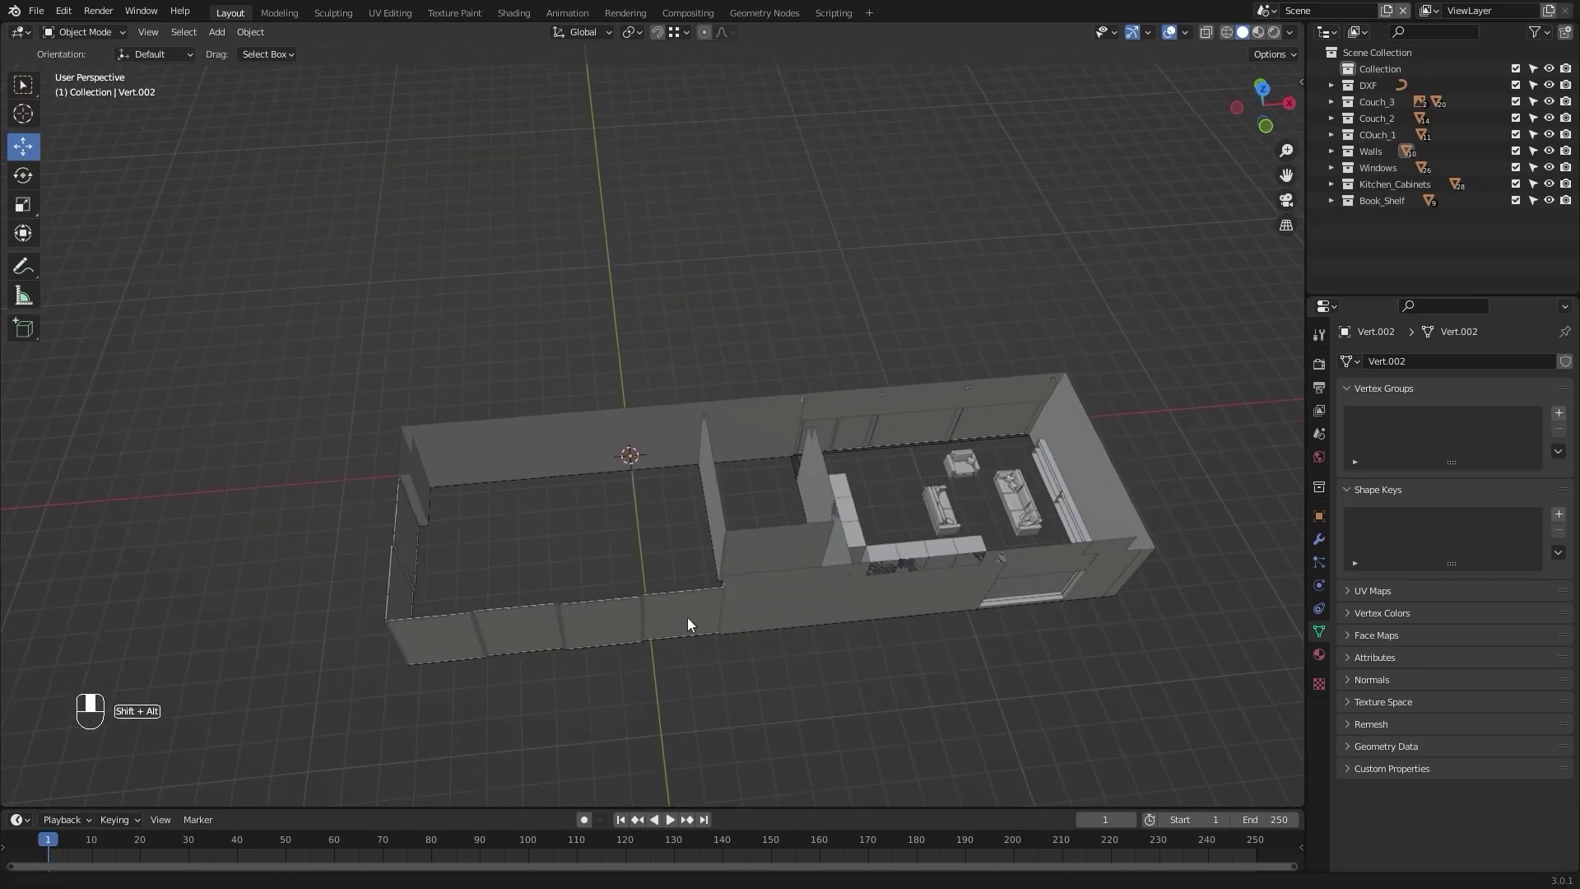
{"action": "left_click_drag", "start_coordinate": [1549, 205], "coordinate": [1543, 83]}
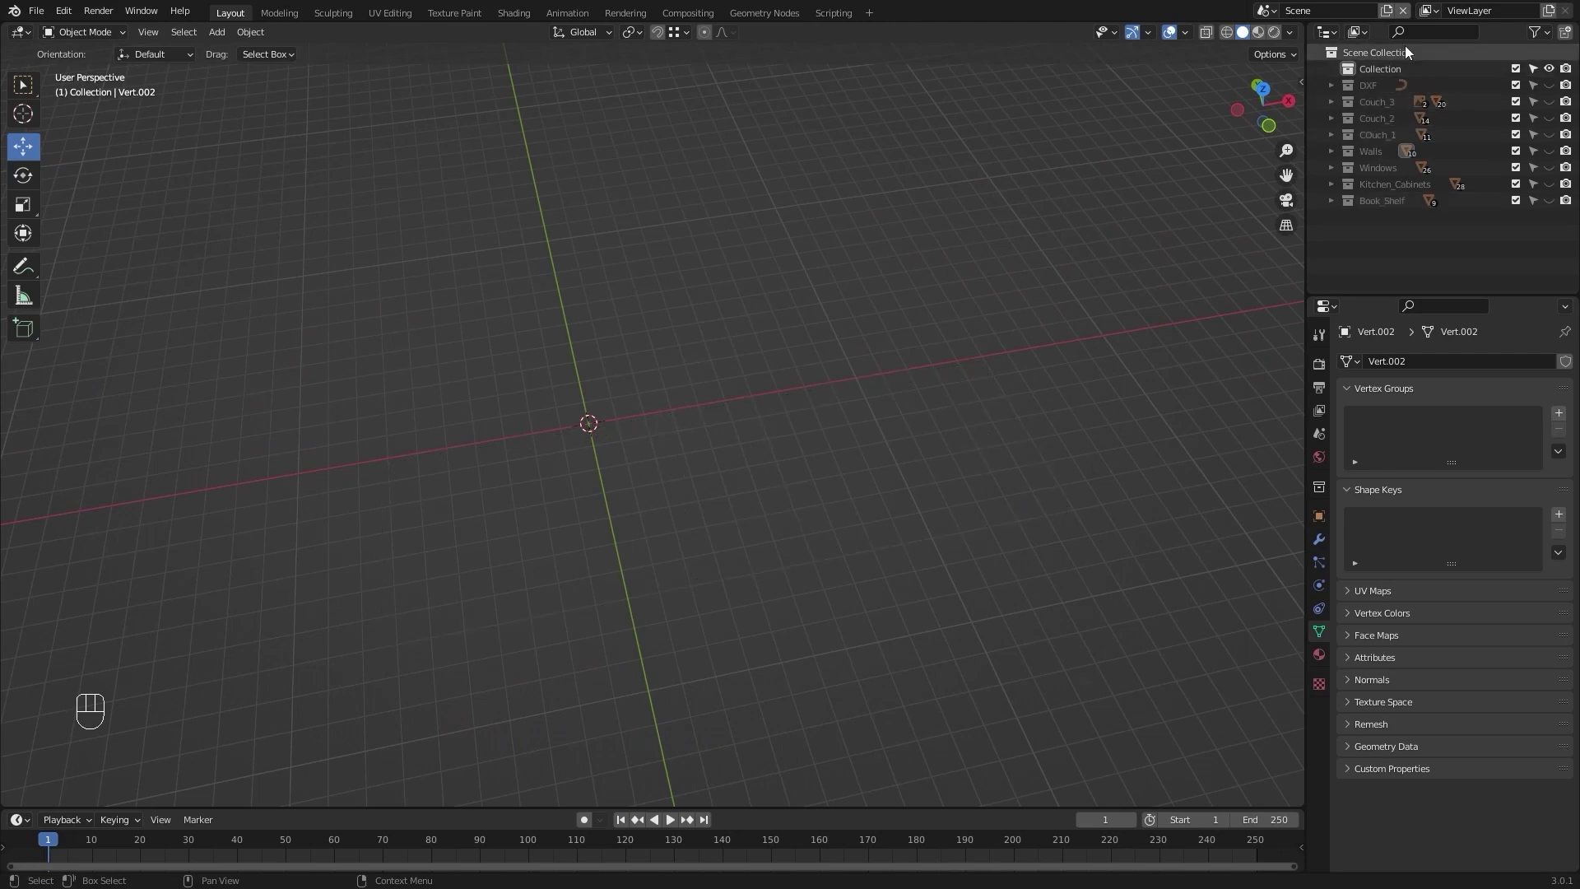
{"action": "left_click", "coordinate": [1370, 68]}
Step: In top orthographic view, add the table's a.png from the Table folder as a reference image
{"action": "left_click_drag", "start_coordinate": [890, 342], "coordinate": [867, 342], "text": "alt"}
{"action": "key", "text": "KP_7"}
{"action": "middle_click_drag", "start_coordinate": [617, 289], "coordinate": [599, 379], "text": "shift"}
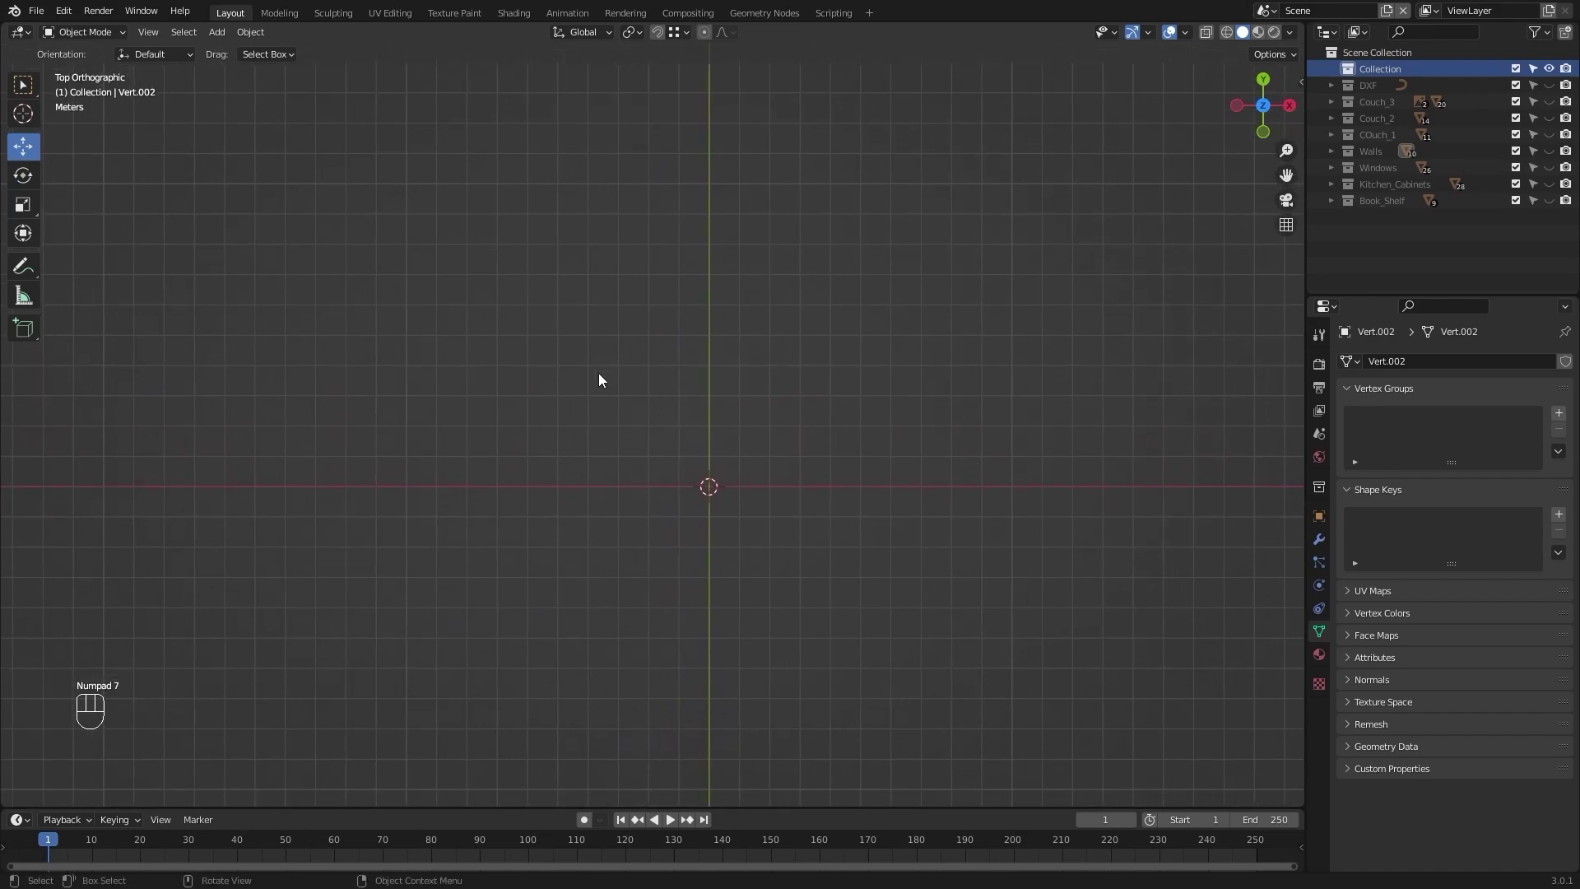
{"action": "key", "text": "shift+a"}
{"action": "mouse_move", "coordinate": [418, 417]}
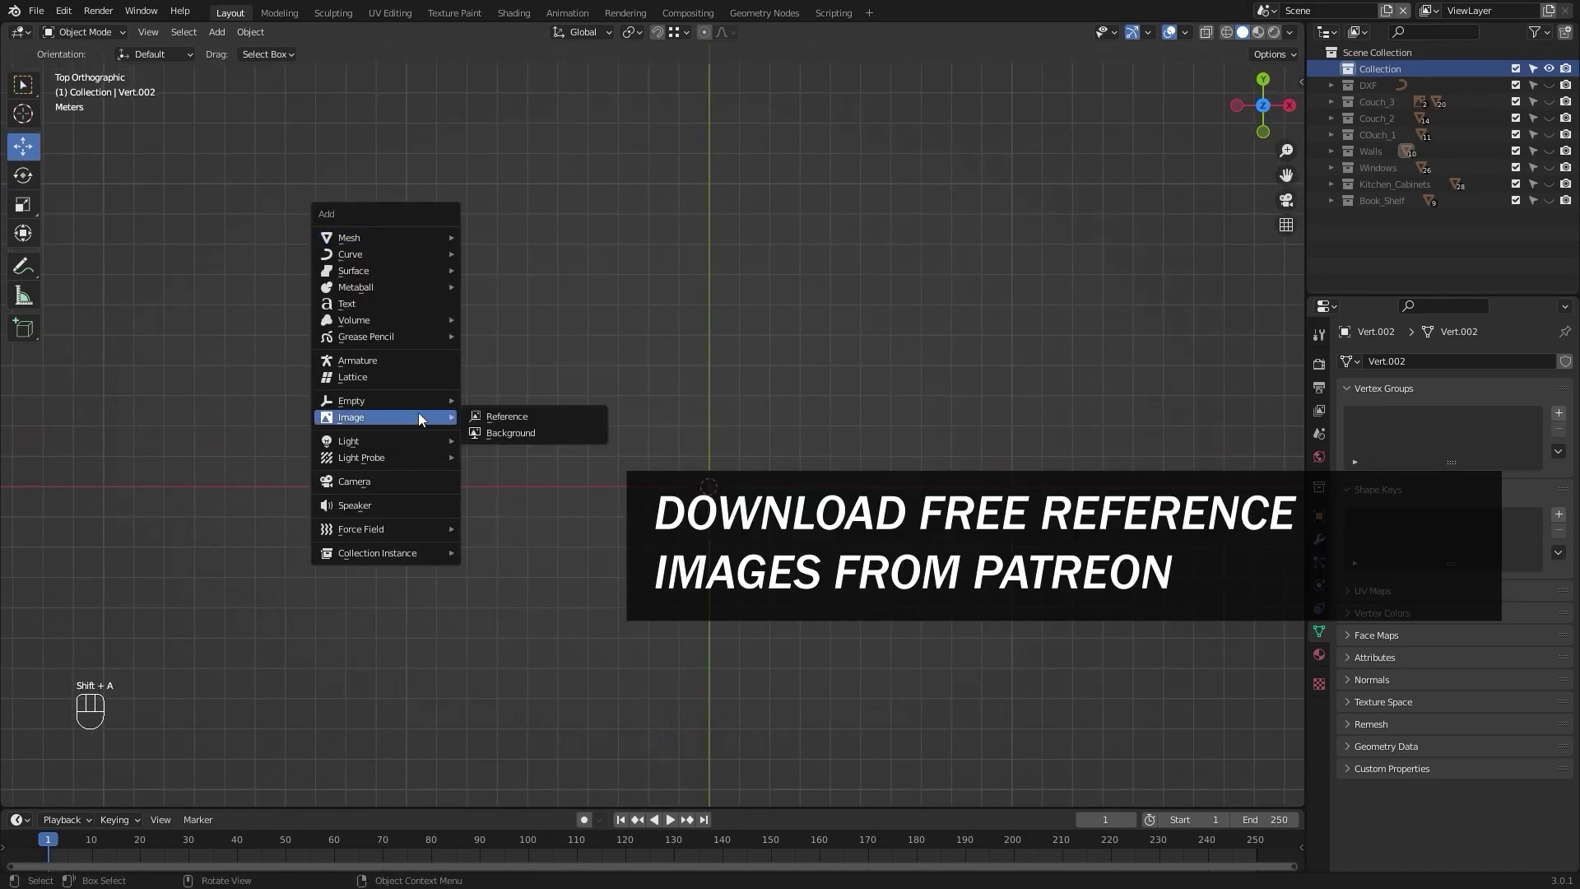
{"action": "left_click", "coordinate": [533, 415]}
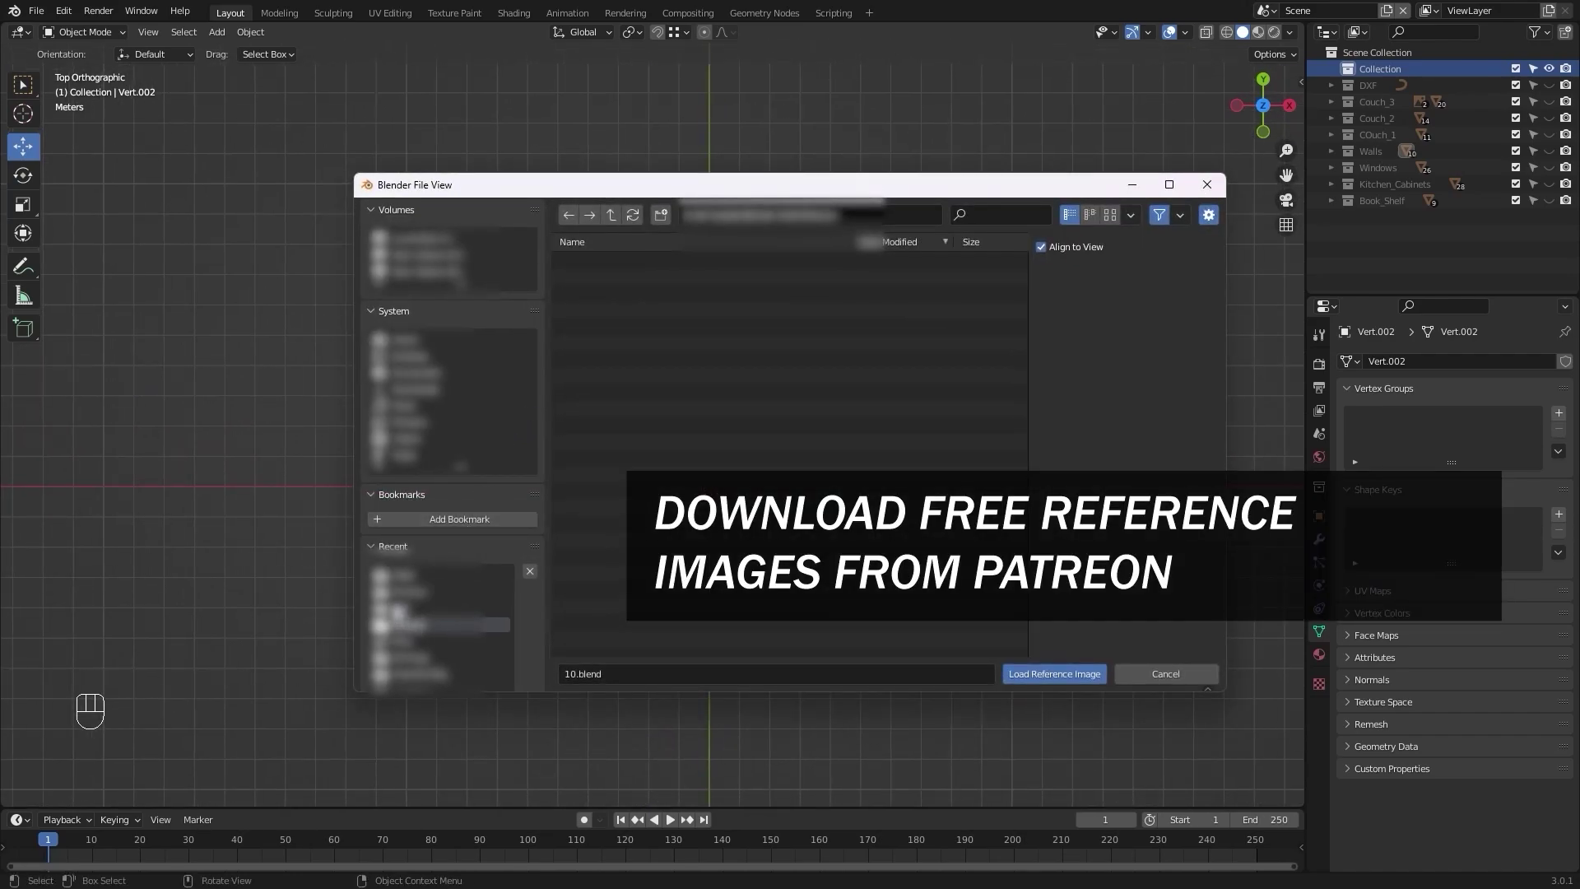
{"action": "left_click", "coordinate": [424, 657]}
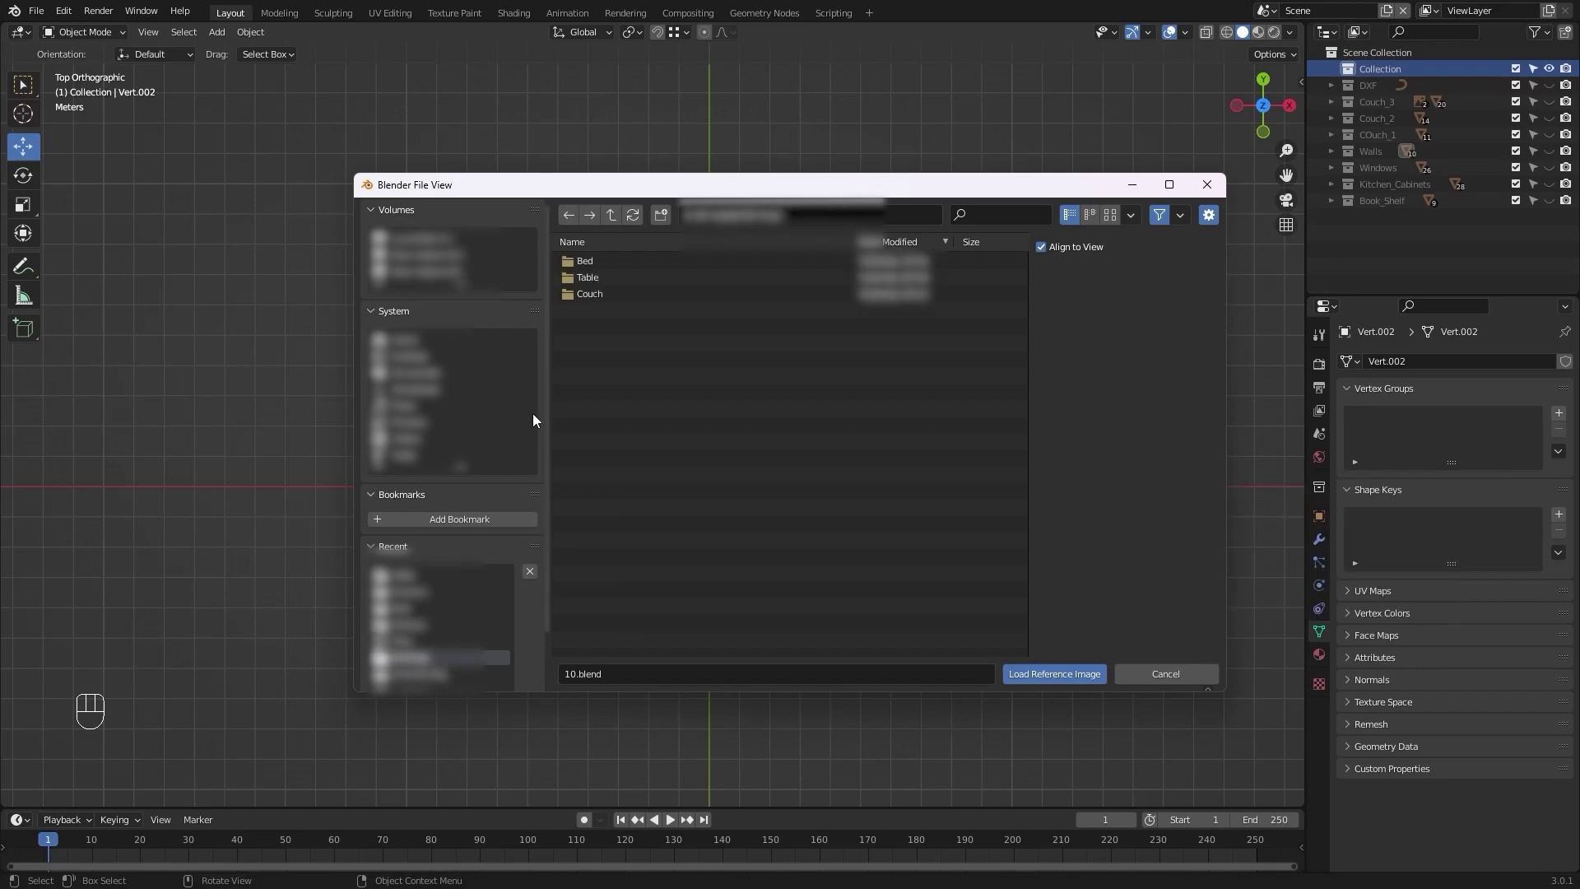
{"action": "double_click", "coordinate": [600, 277]}
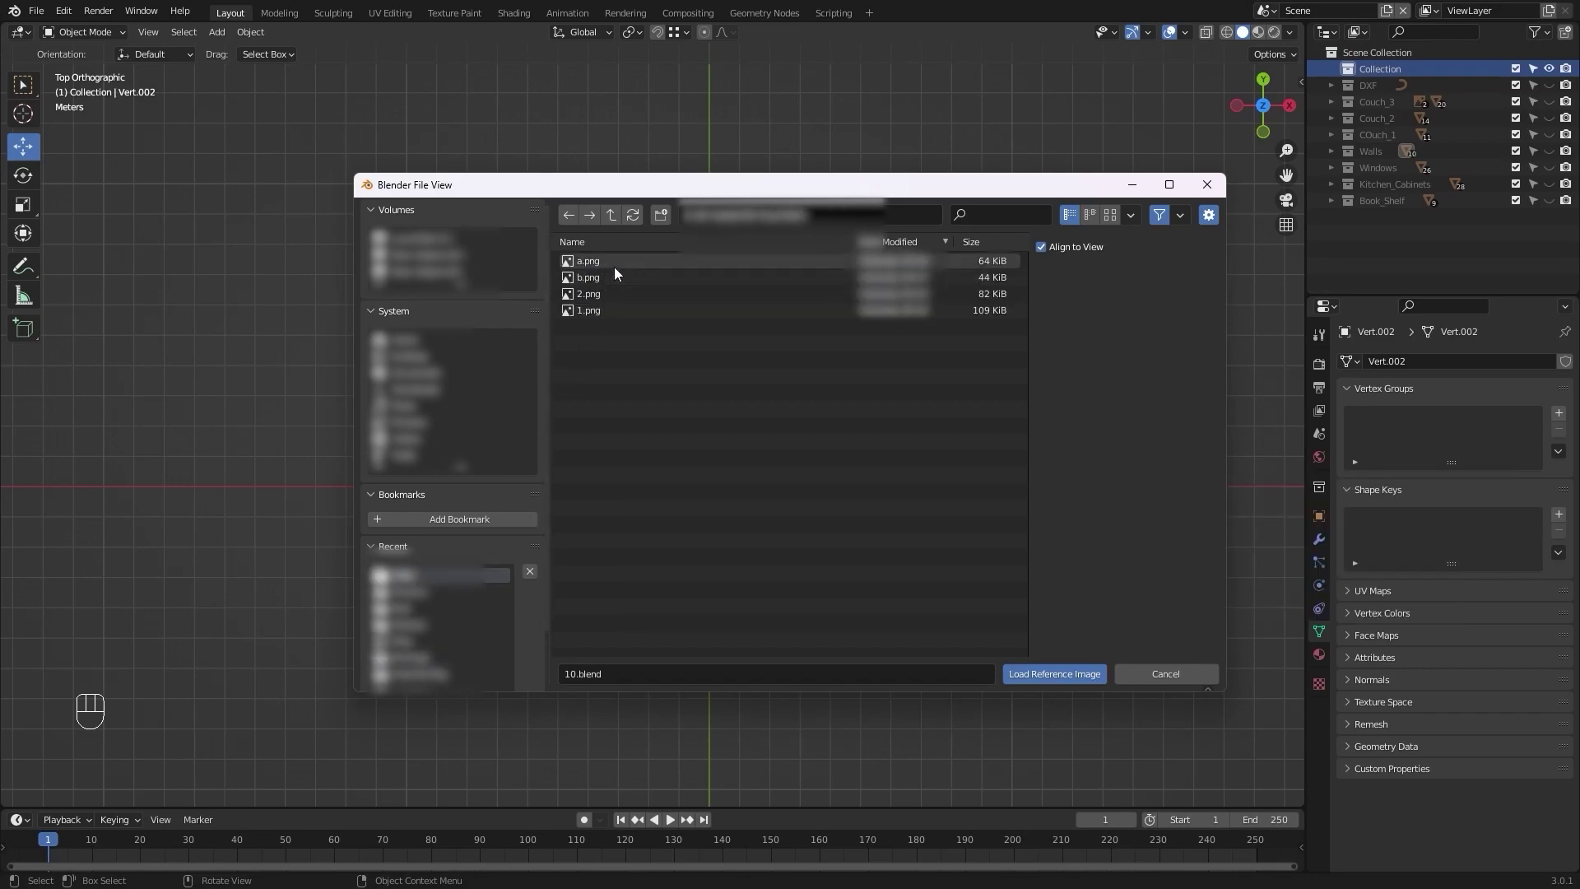
{"action": "left_click", "coordinate": [614, 264]}
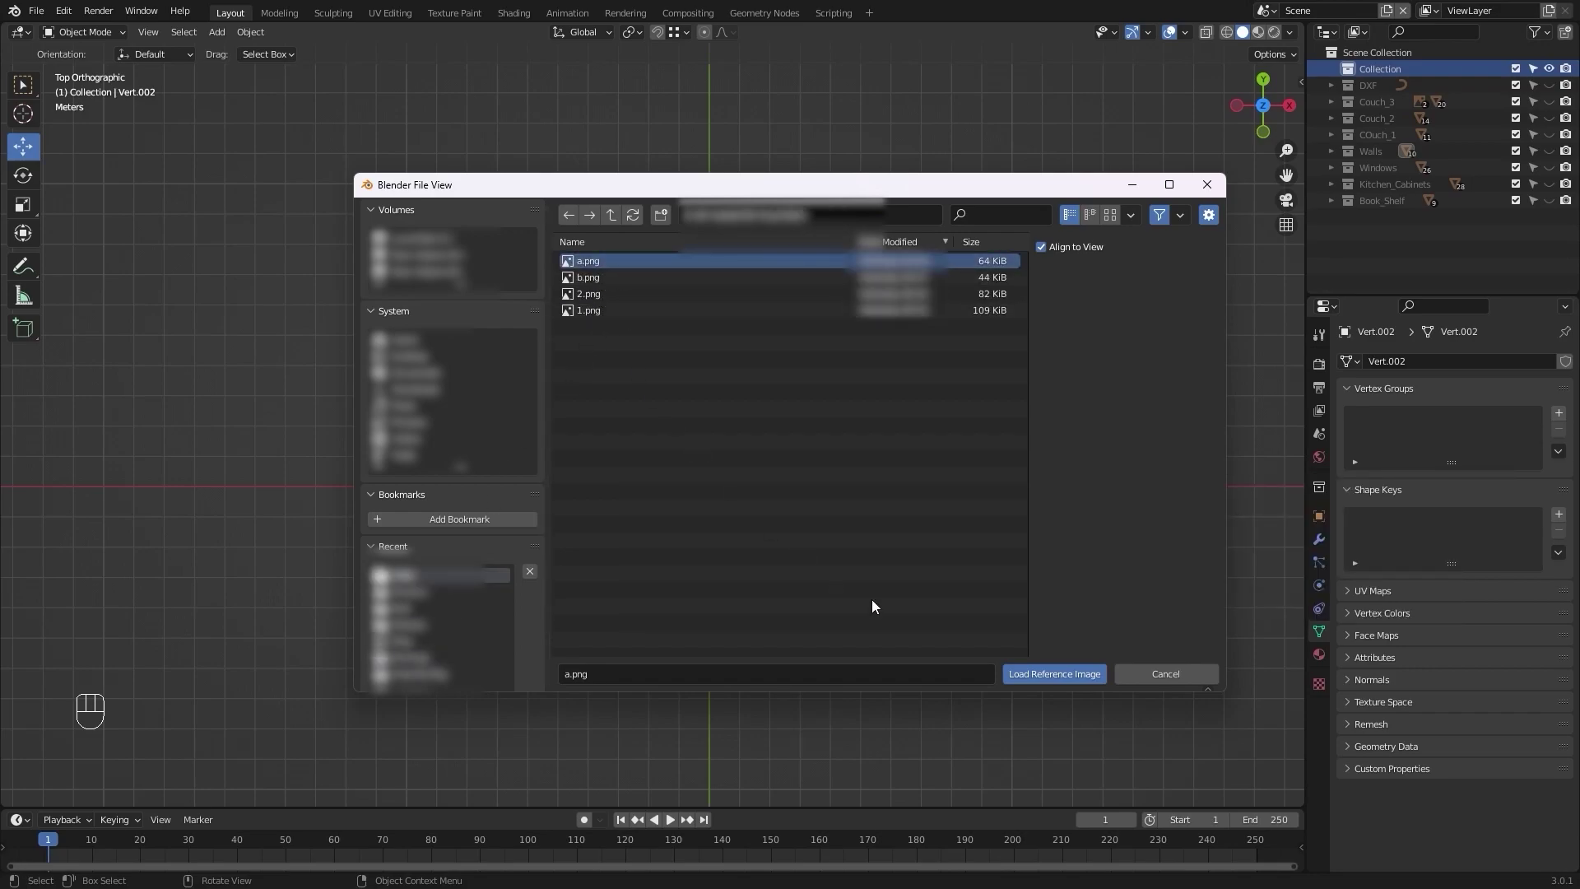
{"action": "left_click", "coordinate": [1081, 678]}
{"action": "scroll", "coordinate": [989, 642], "scroll_direction": "up", "scroll_amount": 6}
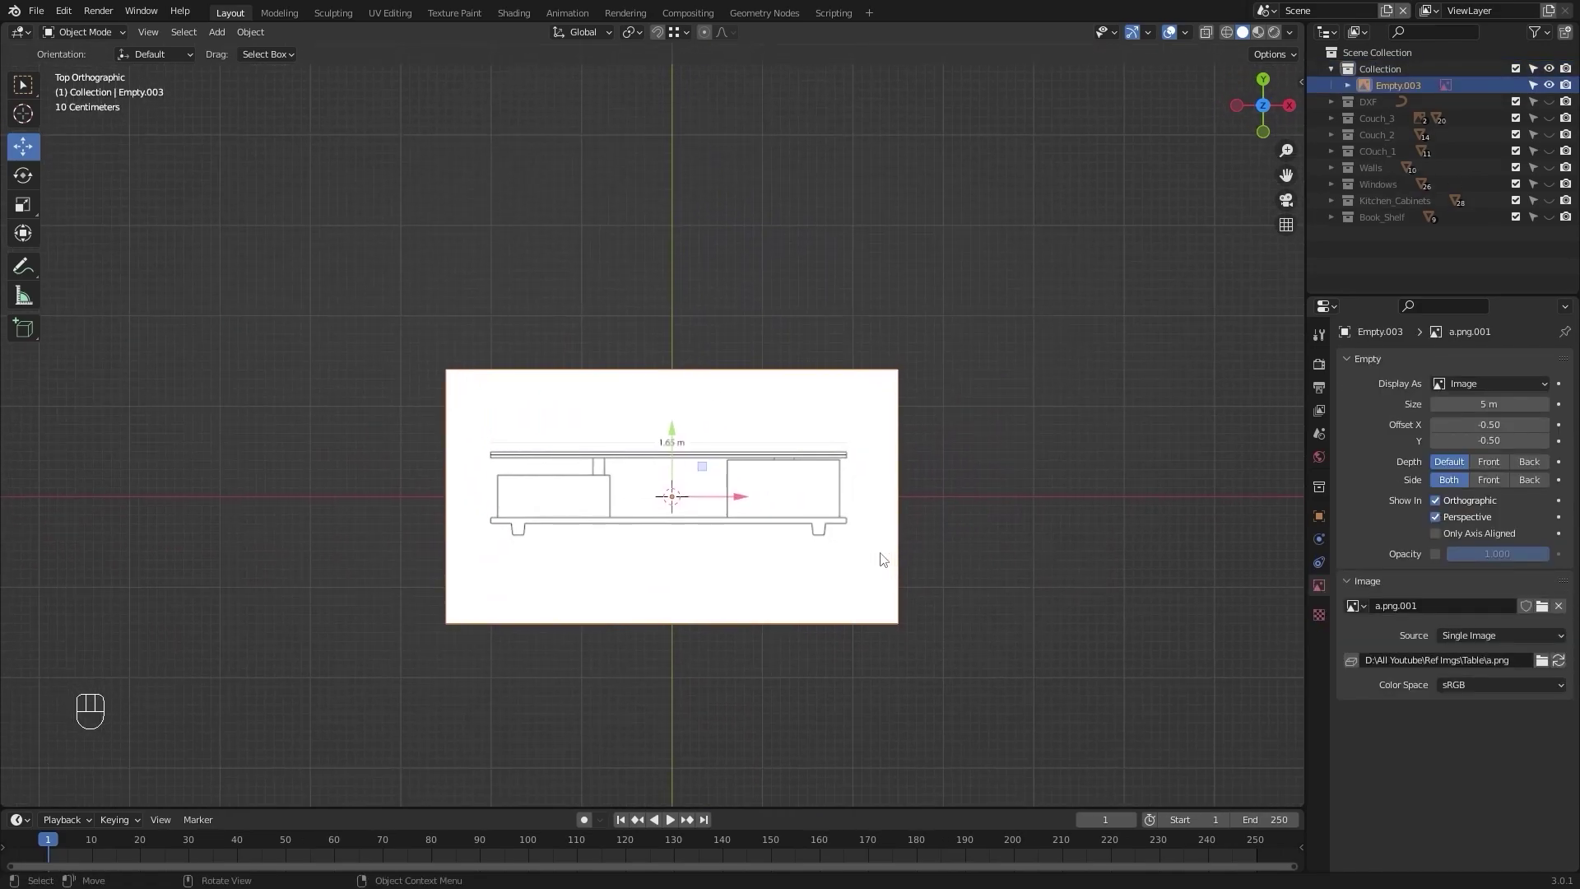
{"action": "scroll", "coordinate": [883, 559], "scroll_direction": "up", "scroll_amount": 3}
{"action": "middle_click_drag", "start_coordinate": [945, 615], "coordinate": [899, 568], "text": "shift"}
{"action": "scroll", "coordinate": [930, 523], "scroll_direction": "down", "scroll_amount": 3}
{"action": "middle_click_drag", "start_coordinate": [926, 506], "coordinate": [886, 497], "text": "shift"}
{"action": "scroll", "coordinate": [886, 497], "scroll_direction": "up", "scroll_amount": 1}
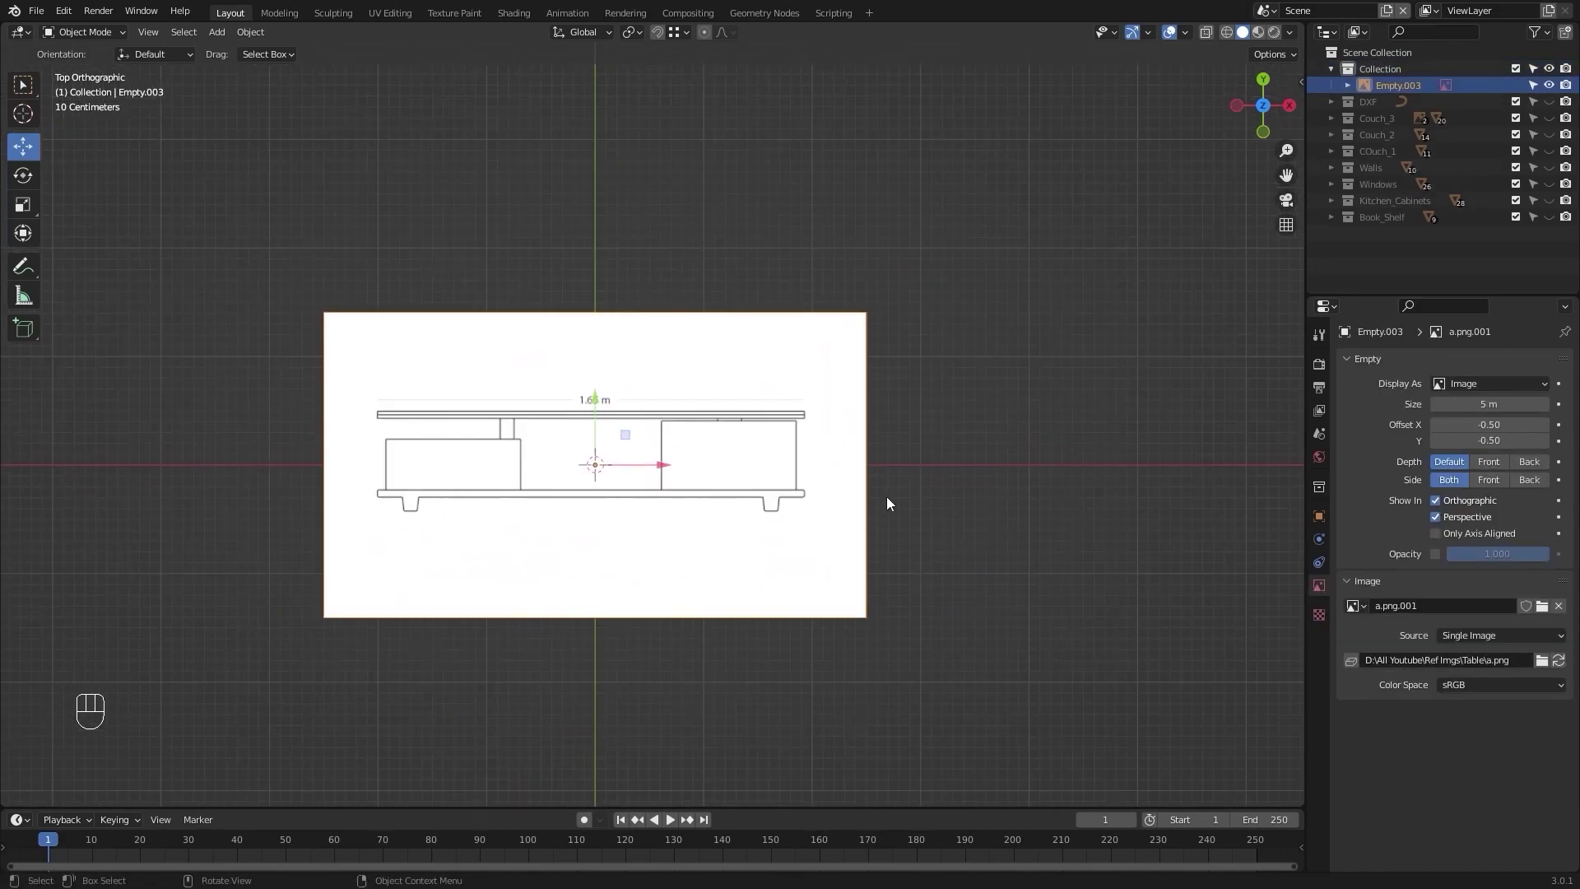
{"action": "middle_click_drag", "start_coordinate": [798, 532], "coordinate": [793, 509], "text": "shift"}
{"action": "key", "text": "g"}
{"action": "key", "text": "Escape"}
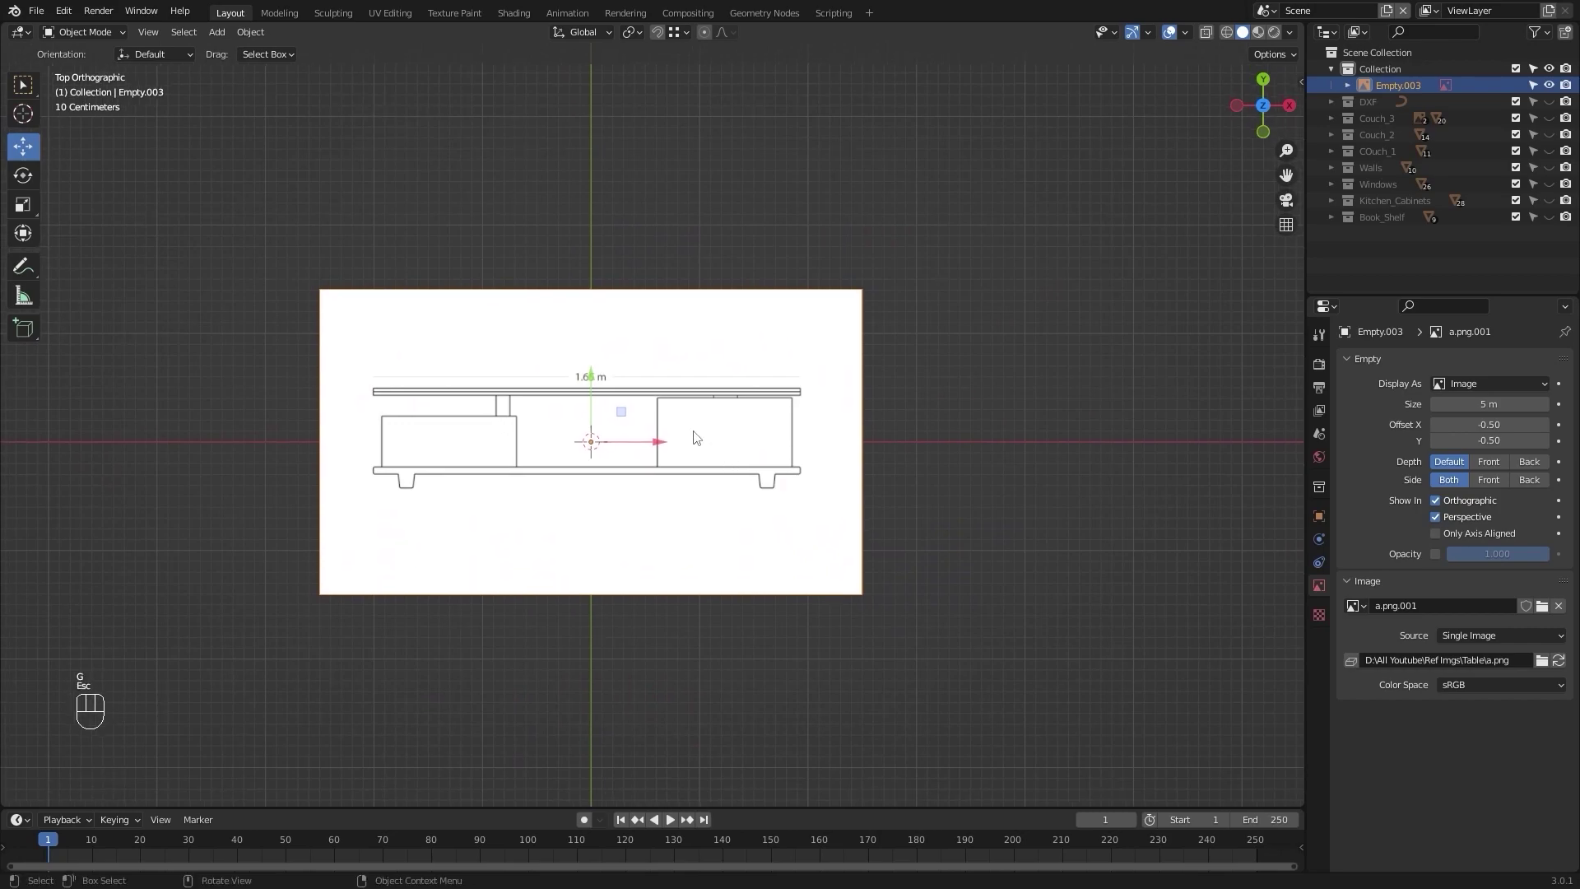
{"action": "key", "text": "s"}
{"action": "key", "text": "Escape"}
Step: Move the a.png reference so the upper-left corner of the drawn tabletop sits on the 3D cursor at the origin
{"action": "key", "text": "g"}
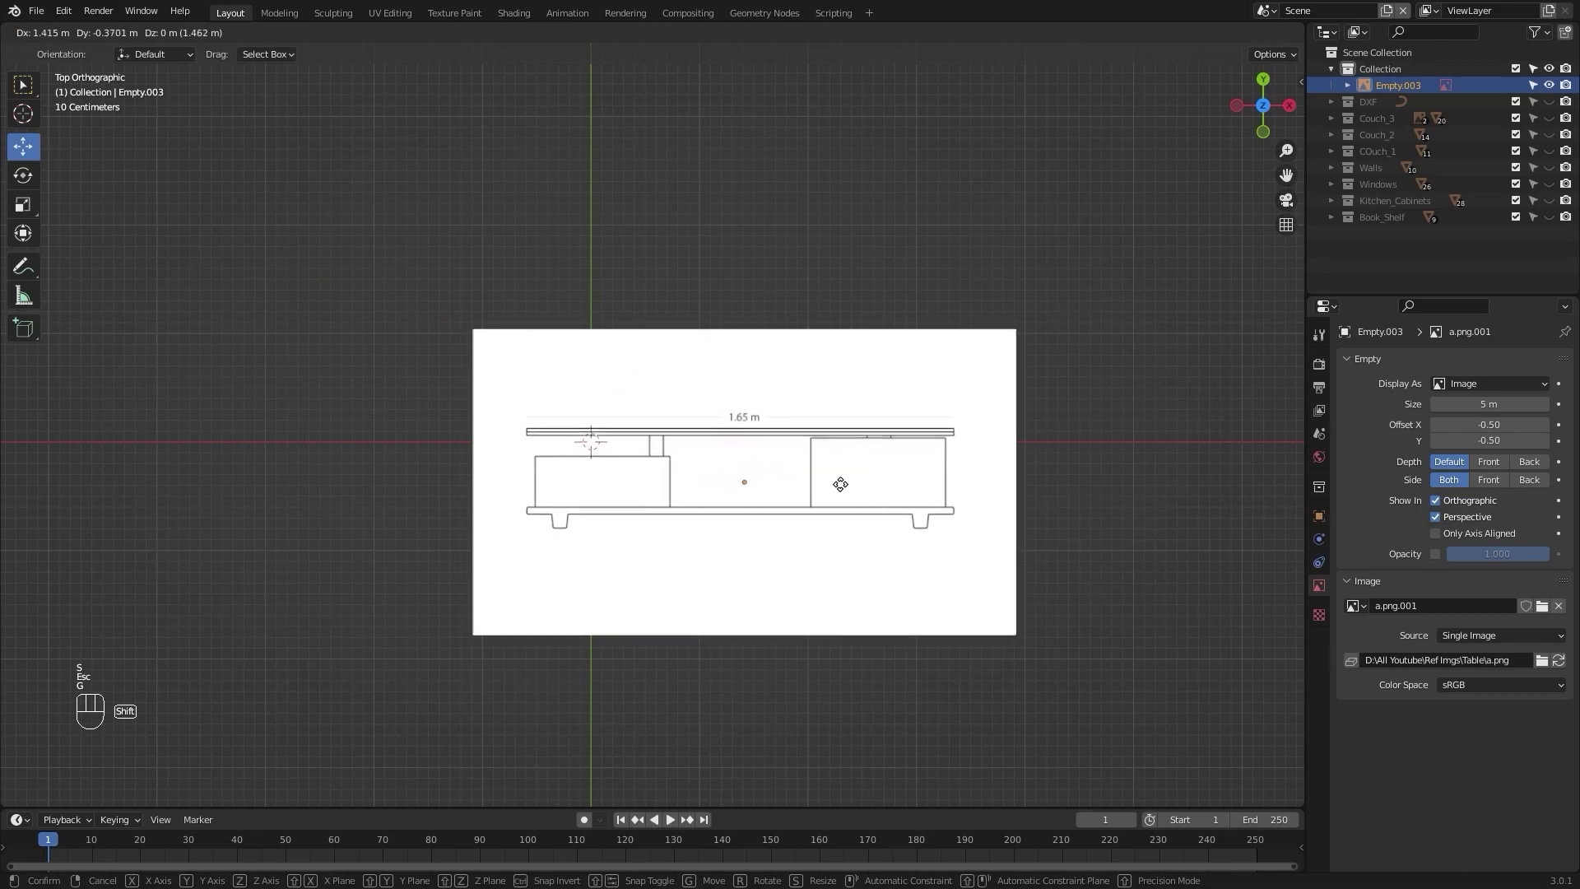
{"action": "left_click", "coordinate": [777, 517]}
{"action": "scroll", "coordinate": [775, 512], "scroll_direction": "up", "scroll_amount": 10}
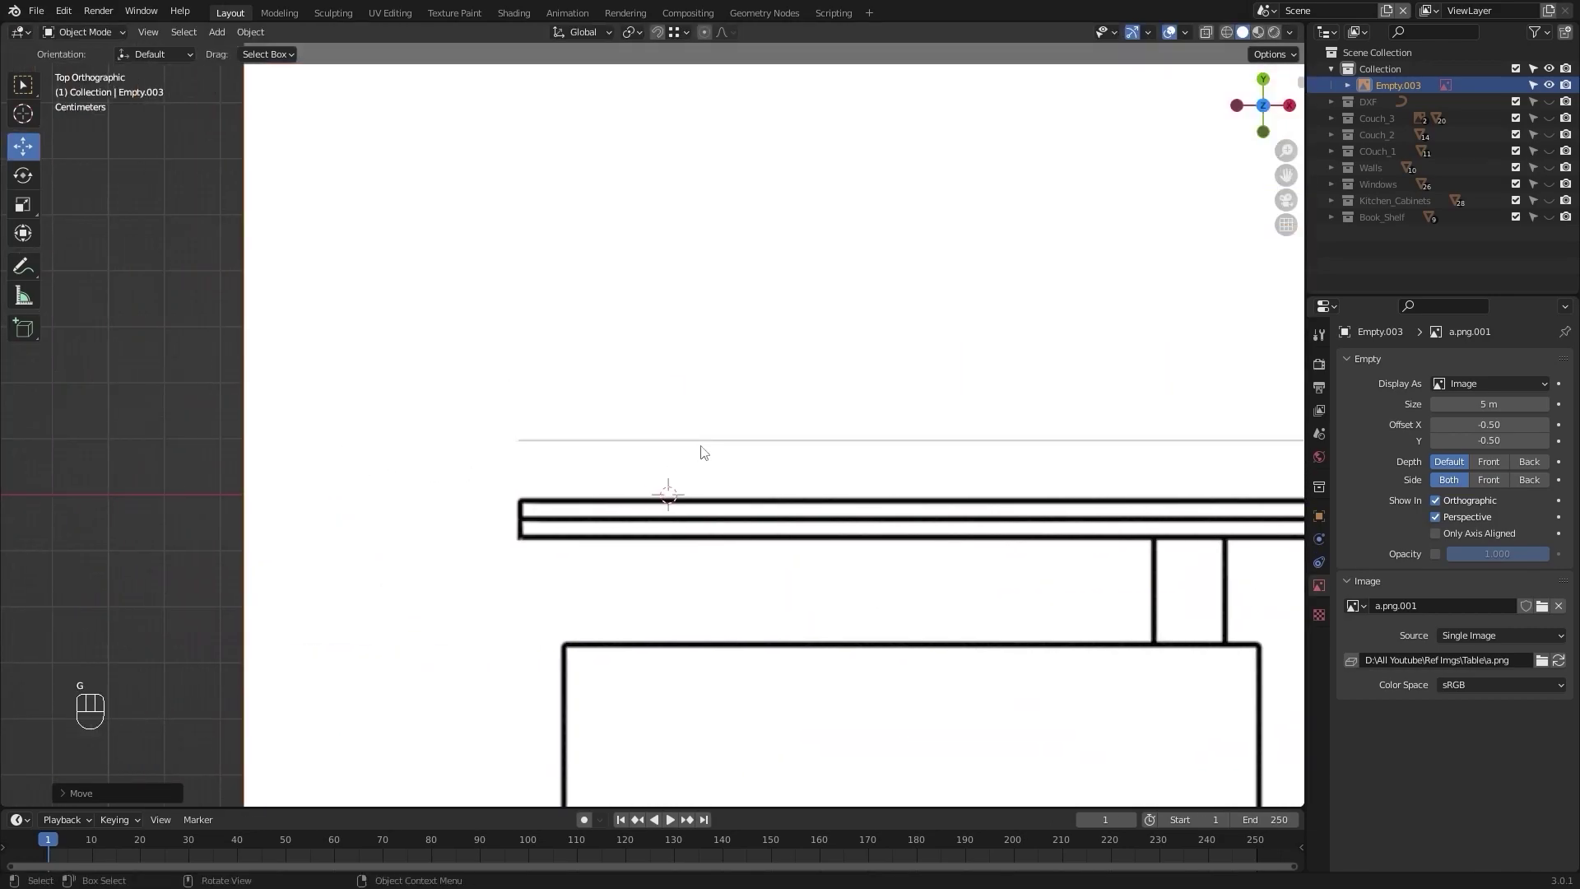
{"action": "scroll", "coordinate": [670, 506], "scroll_direction": "down", "scroll_amount": 2}
{"action": "key", "text": "g"}
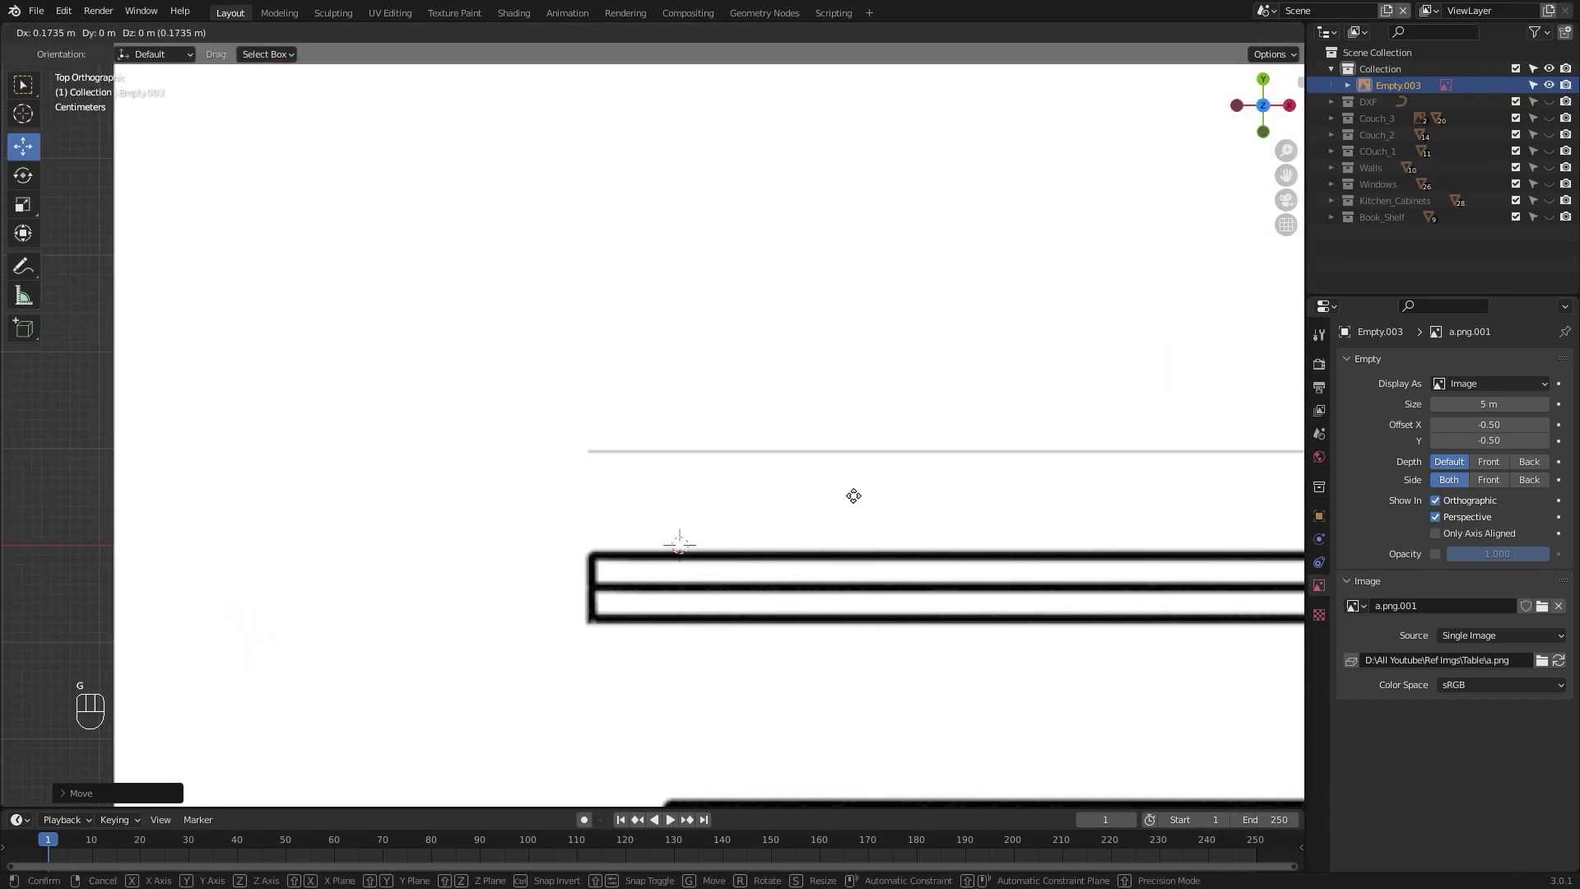
{"action": "left_click", "coordinate": [715, 697]}
{"action": "scroll", "coordinate": [695, 613], "scroll_direction": "down", "scroll_amount": 12}
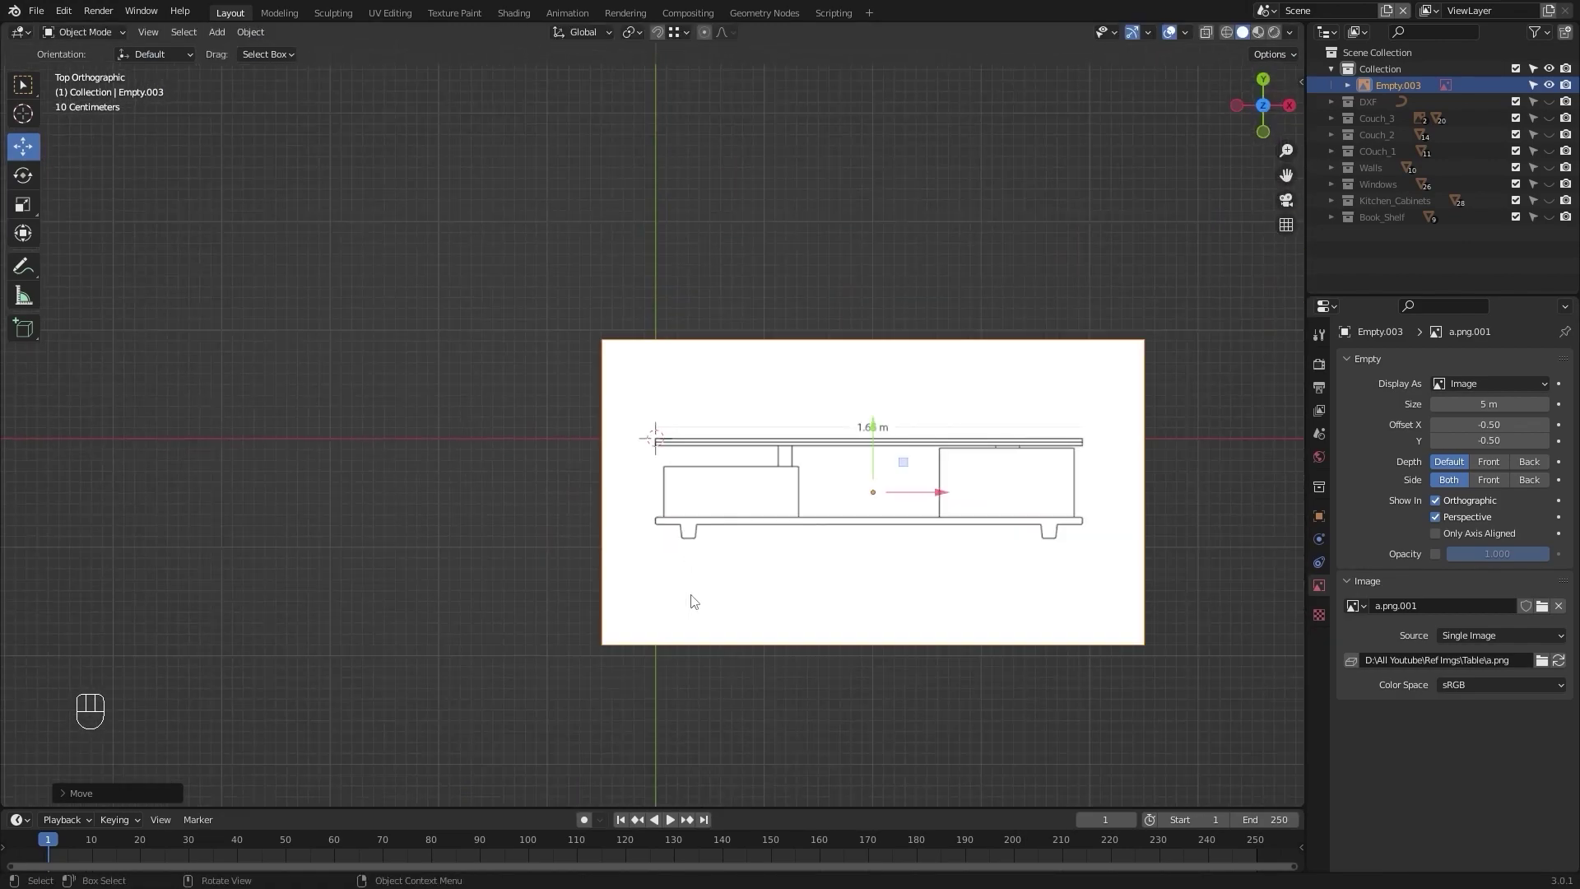
Step: Add a single vertex at the origin and extrude it 1.65 m along X as a guide edge, finishing in Object Mode
{"action": "middle_click_drag", "start_coordinate": [689, 595], "coordinate": [530, 610], "text": "shift"}
{"action": "scroll", "coordinate": [607, 536], "scroll_direction": "up", "scroll_amount": 1}
{"action": "key", "text": "q"}
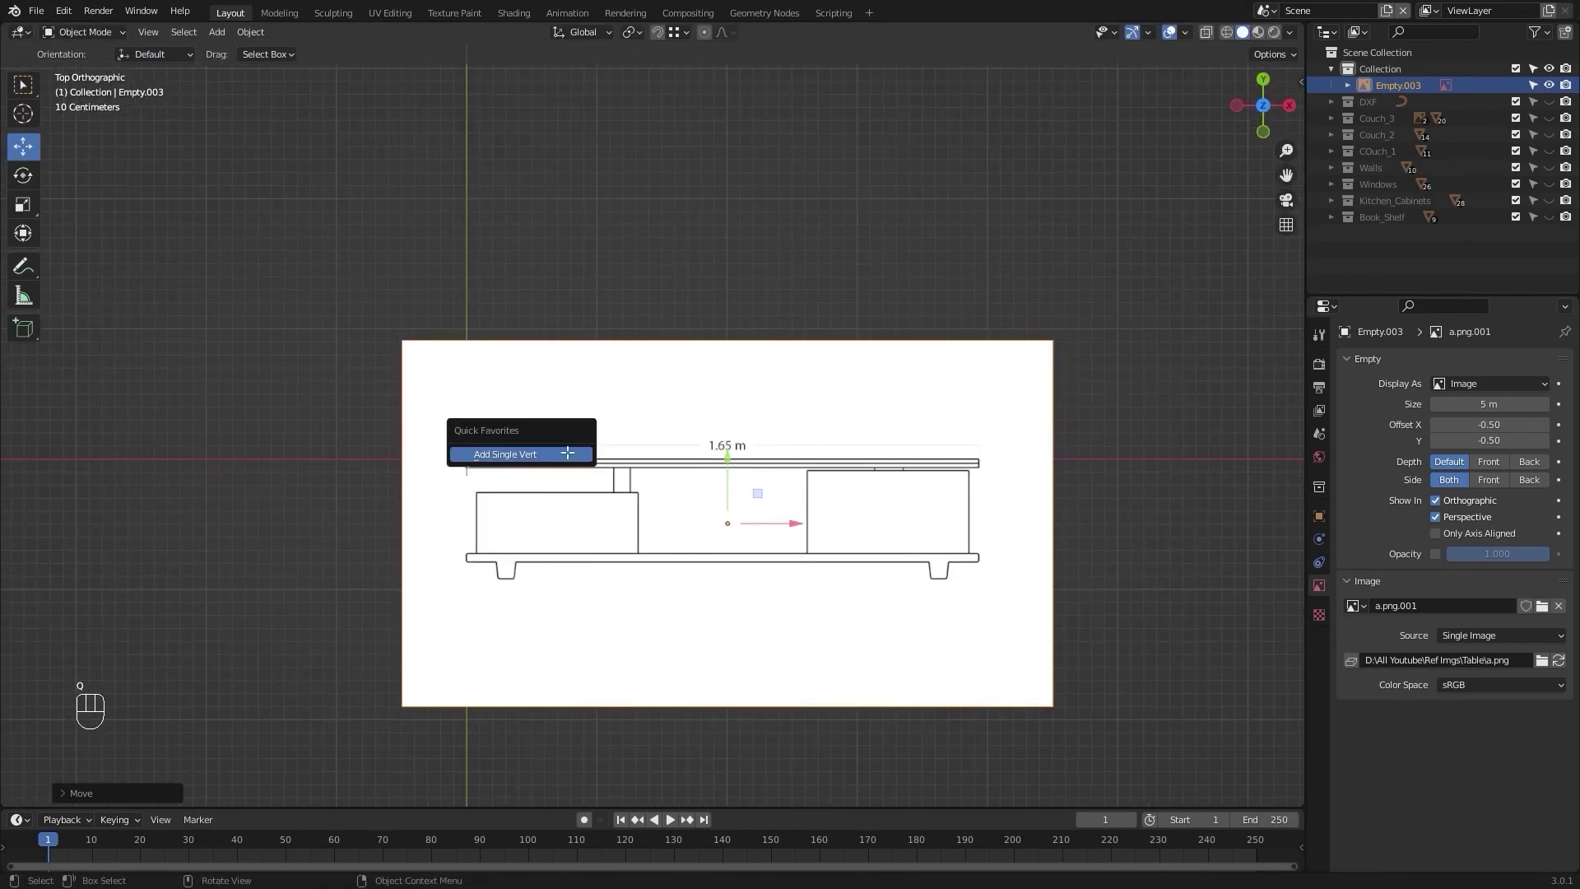
{"action": "left_click", "coordinate": [568, 454]}
{"action": "scroll", "coordinate": [540, 424], "scroll_direction": "up", "scroll_amount": 2}
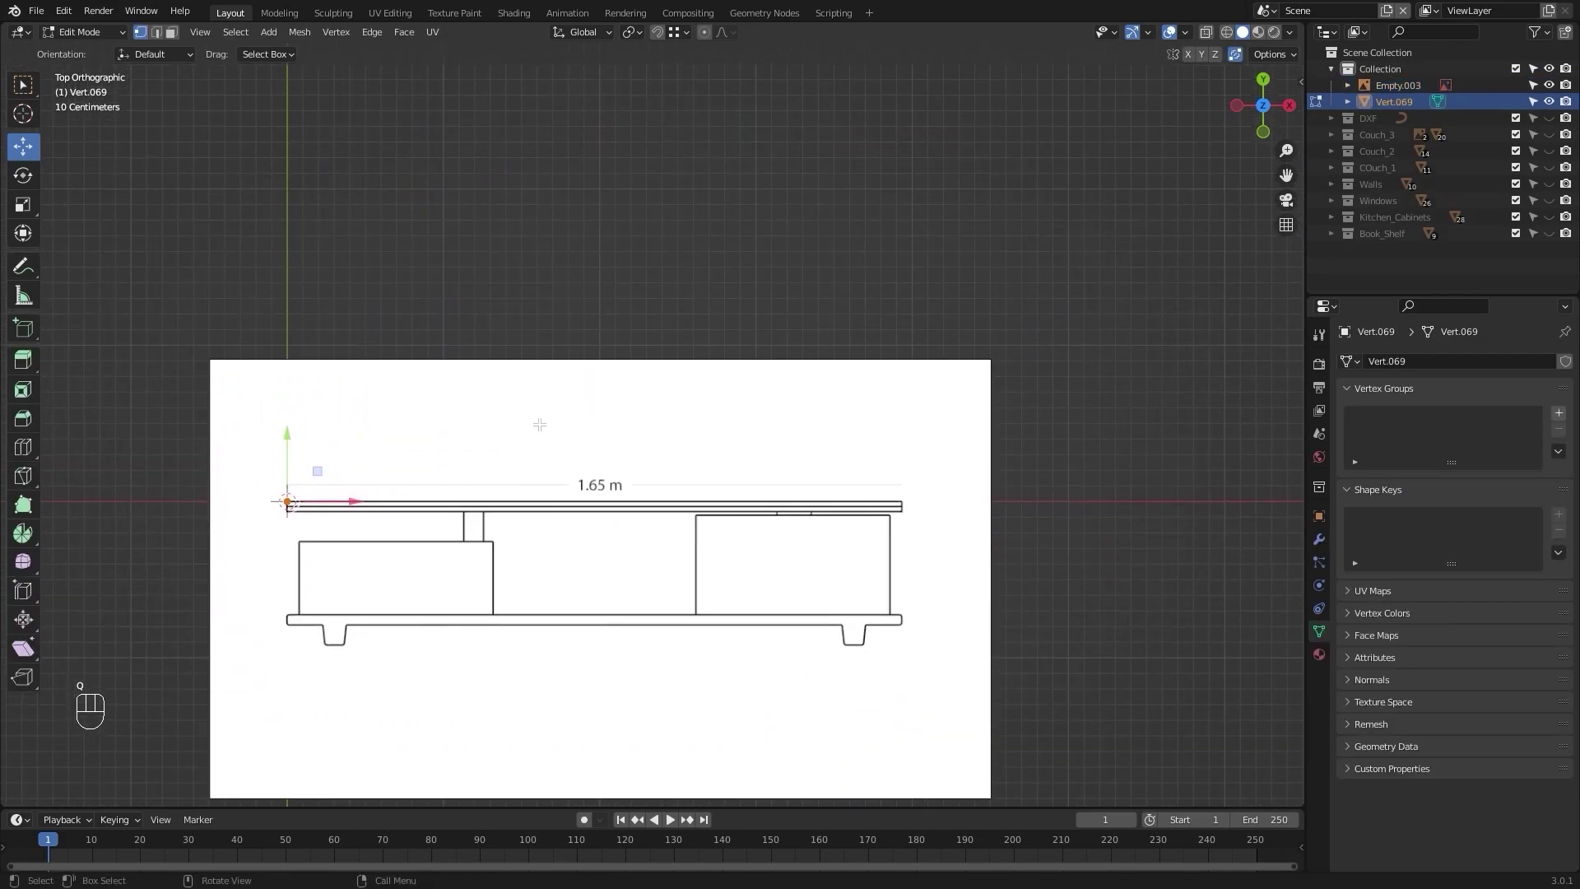
{"action": "key", "text": "e"}
{"action": "key", "text": "x"}
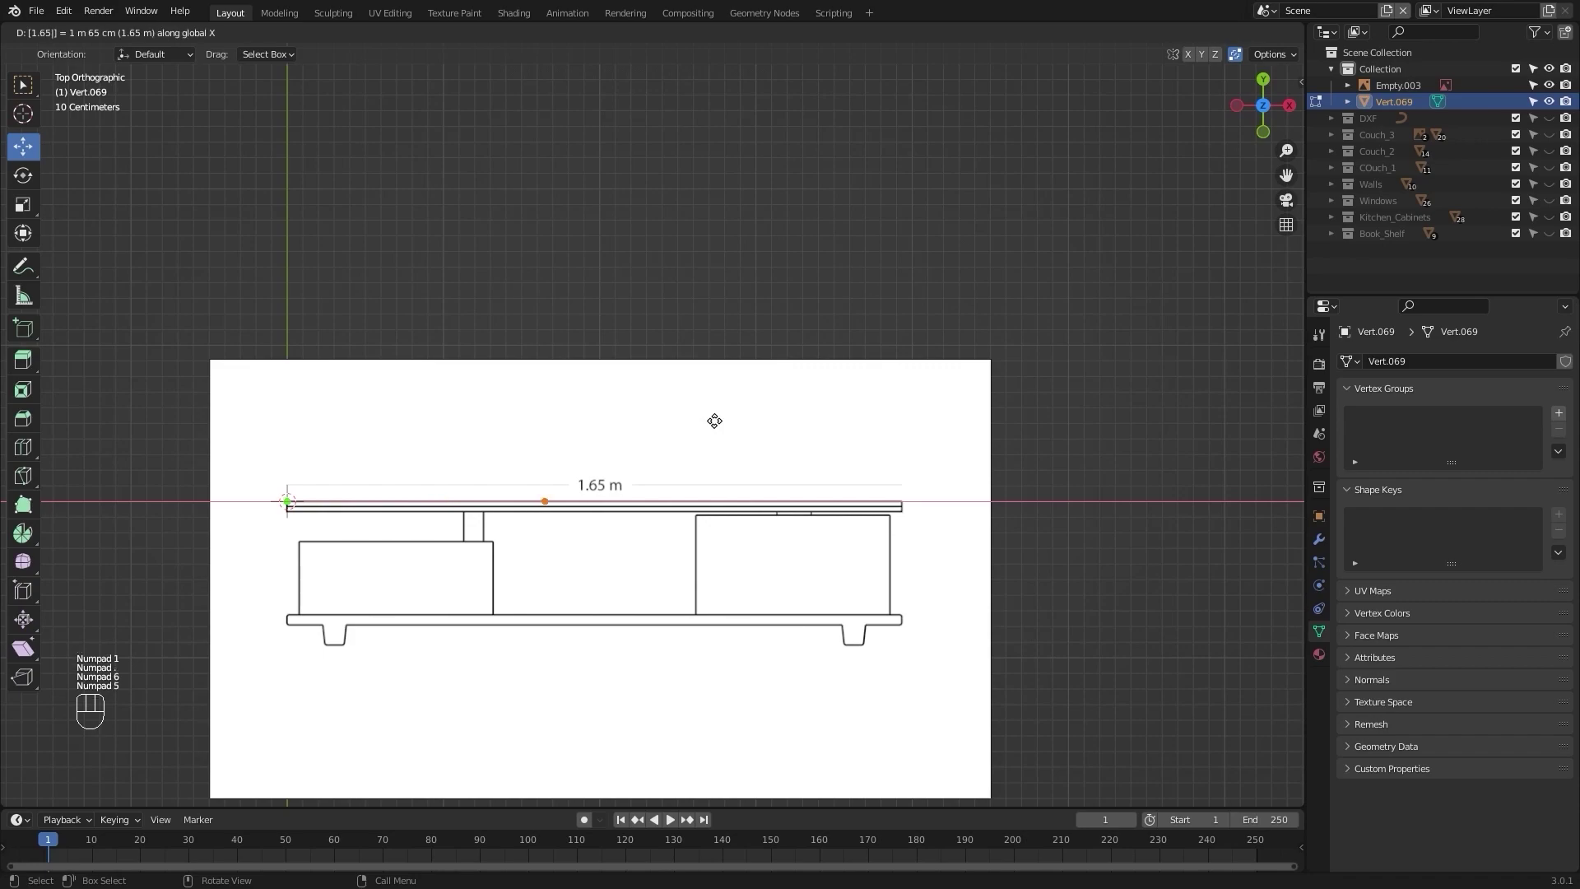
{"action": "key", "text": "KP_Enter"}
{"action": "key", "text": "Tab"}
Step: Set the pivot point to 3D Cursor and scale the a.png reference down until its tabletop matches the 1.65 m guide edge
{"action": "middle_click_drag", "start_coordinate": [715, 427], "coordinate": [724, 374], "text": "shift"}
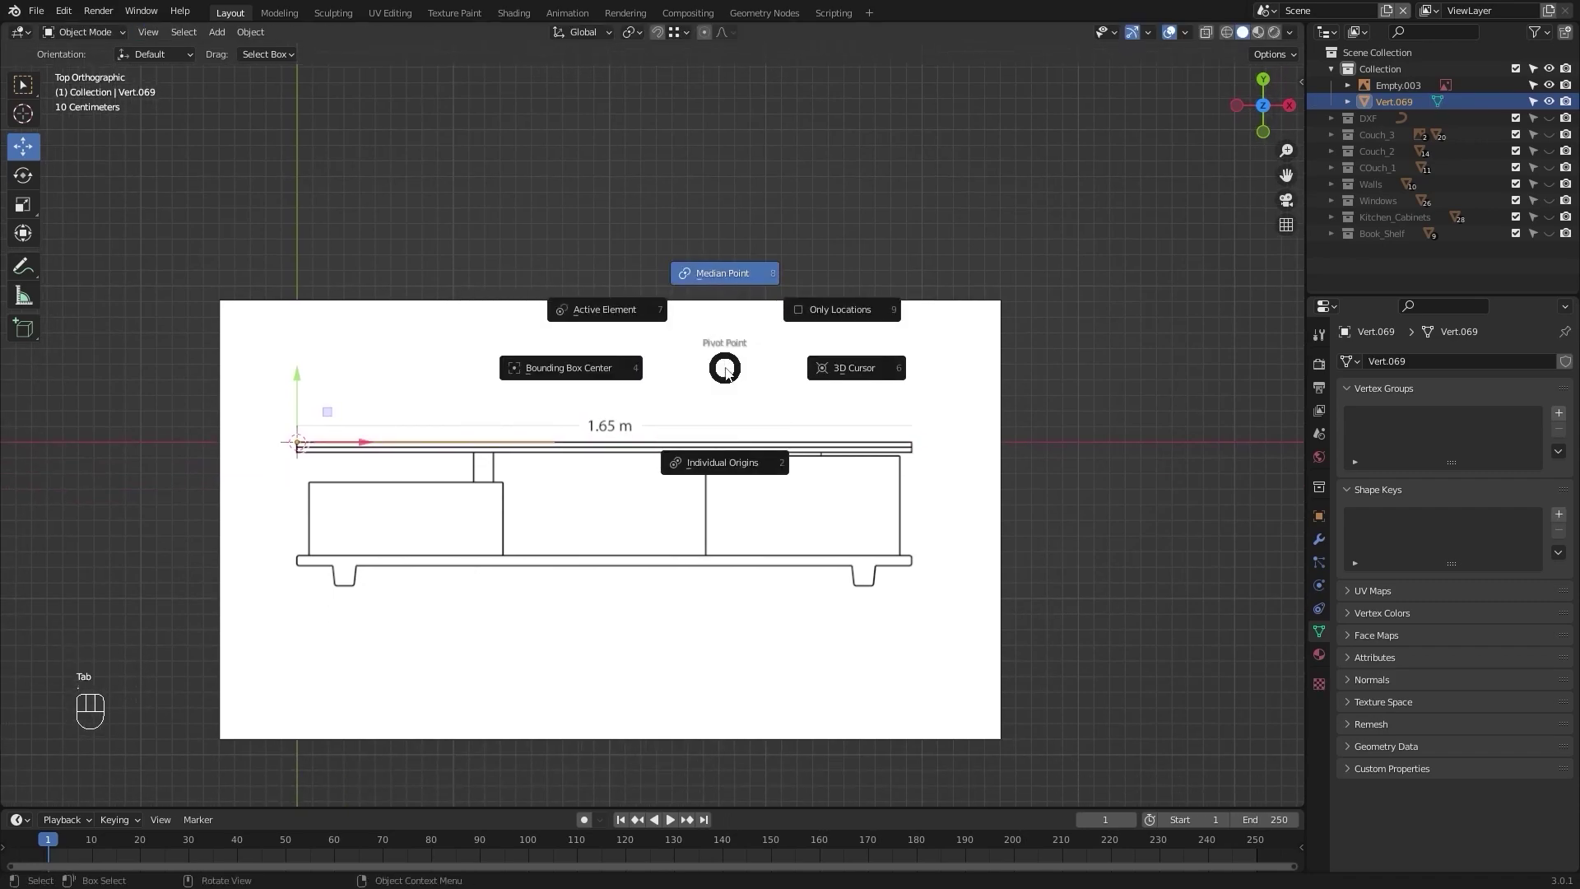
{"action": "left_click", "coordinate": [866, 367]}
{"action": "left_click", "coordinate": [919, 387]}
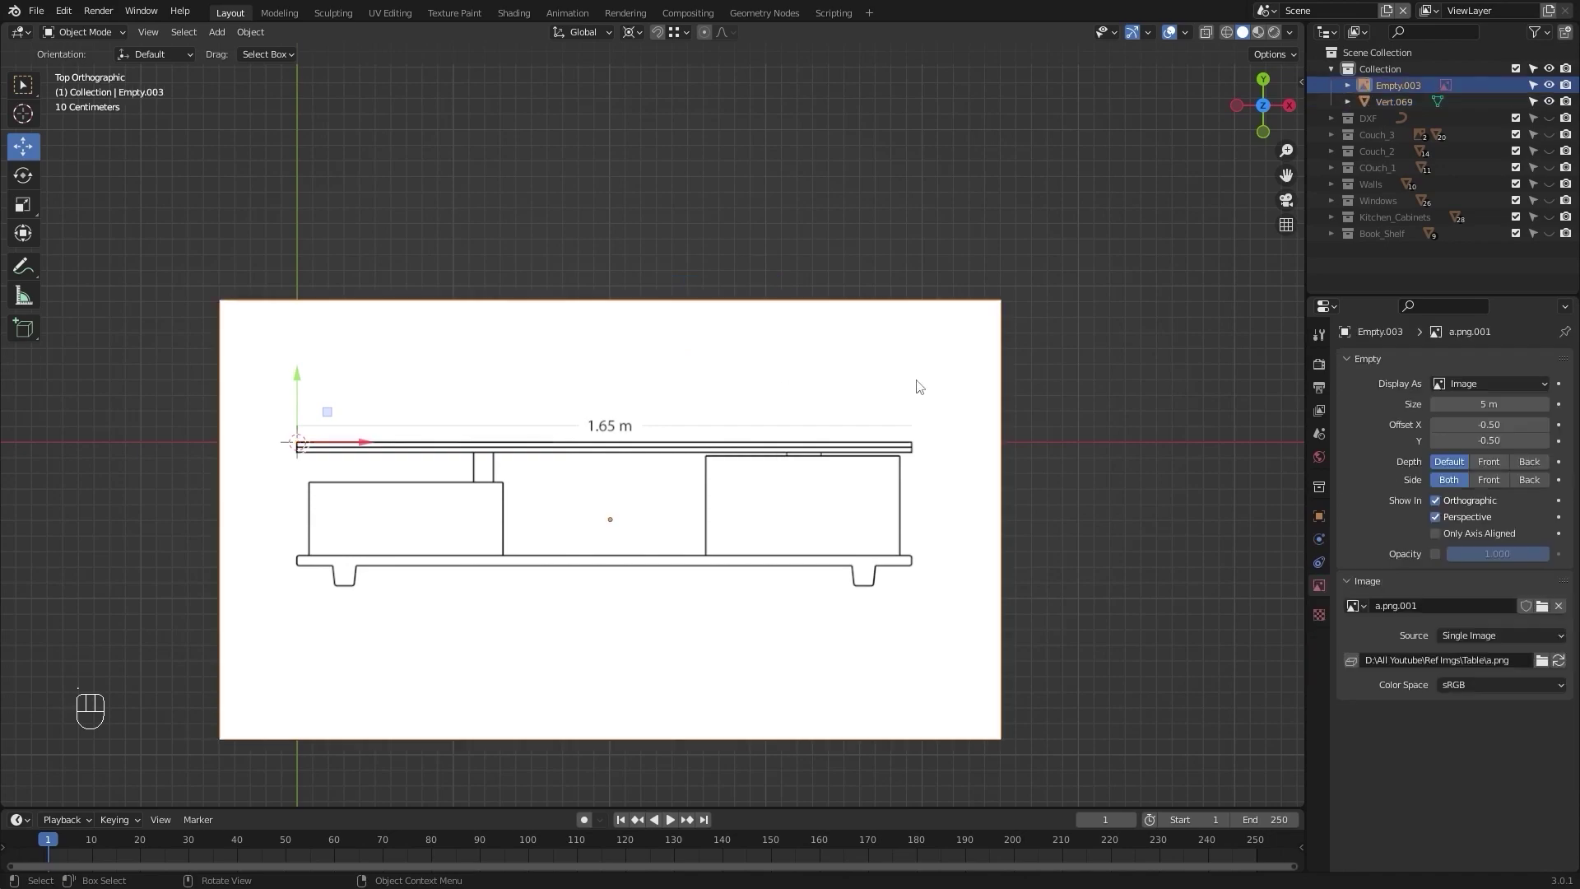
{"action": "key", "text": "s"}
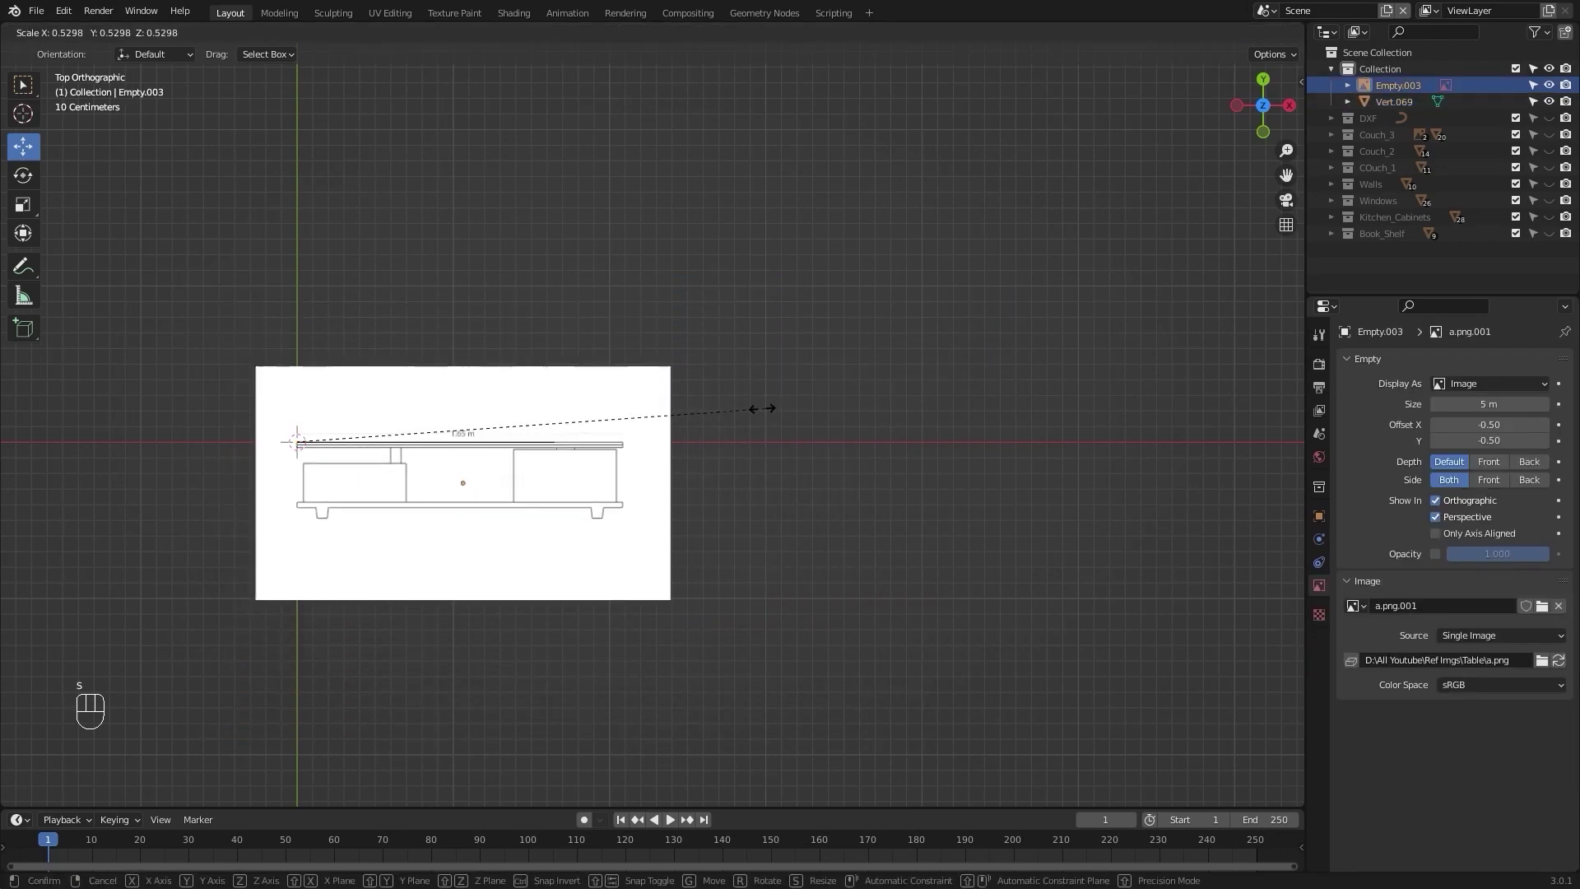
{"action": "left_click", "coordinate": [700, 415]}
{"action": "scroll", "coordinate": [630, 410], "scroll_direction": "up", "scroll_amount": 5}
{"action": "scroll", "coordinate": [650, 395], "scroll_direction": "up", "scroll_amount": 3}
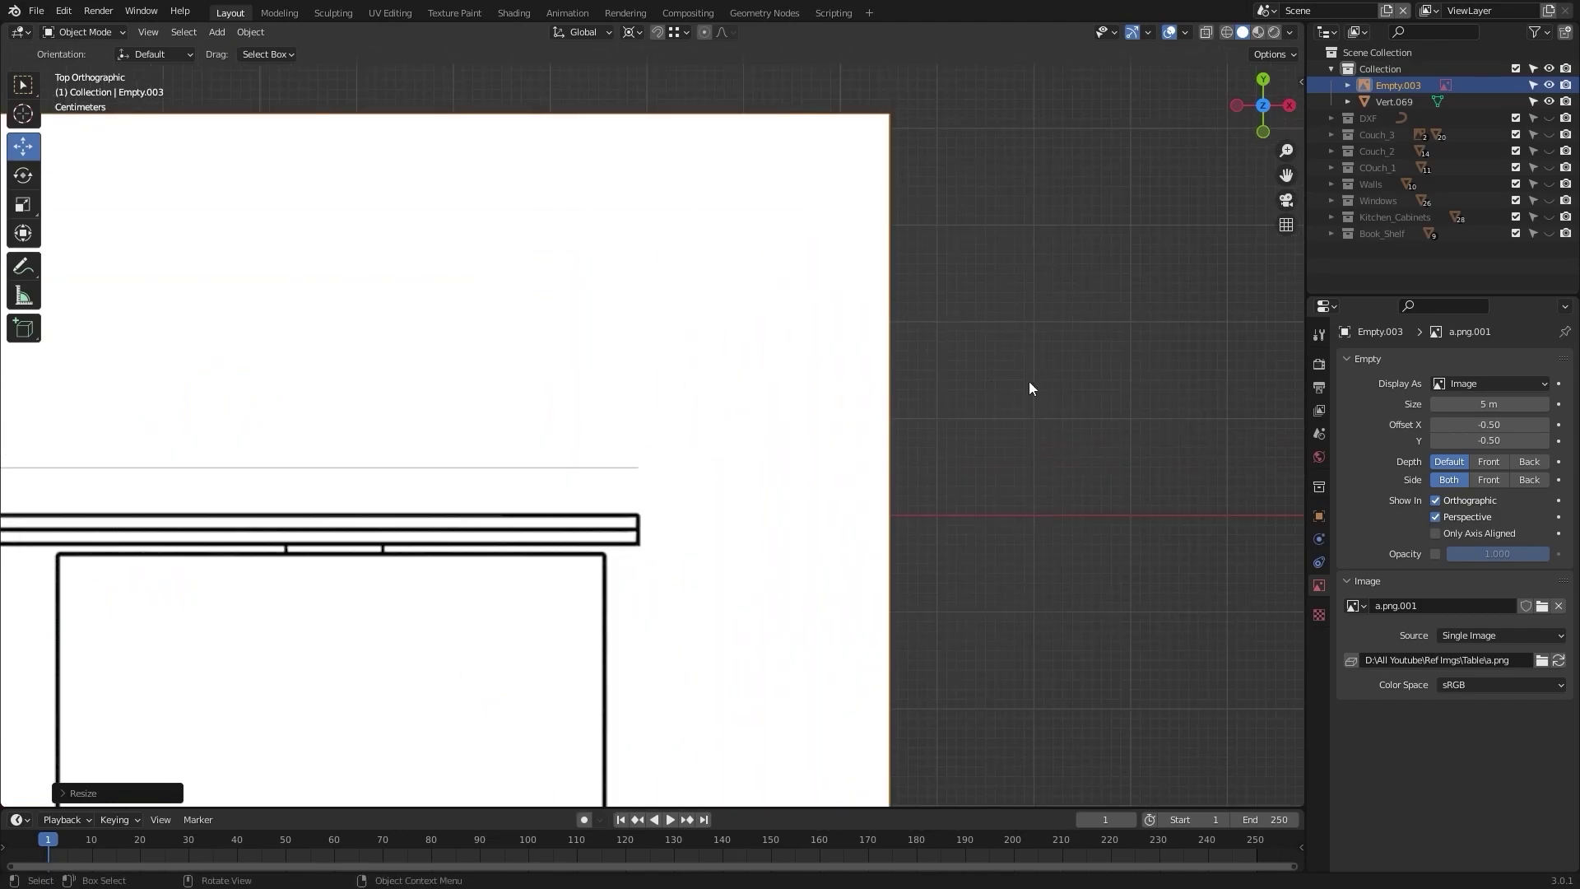
{"action": "key", "text": "s"}
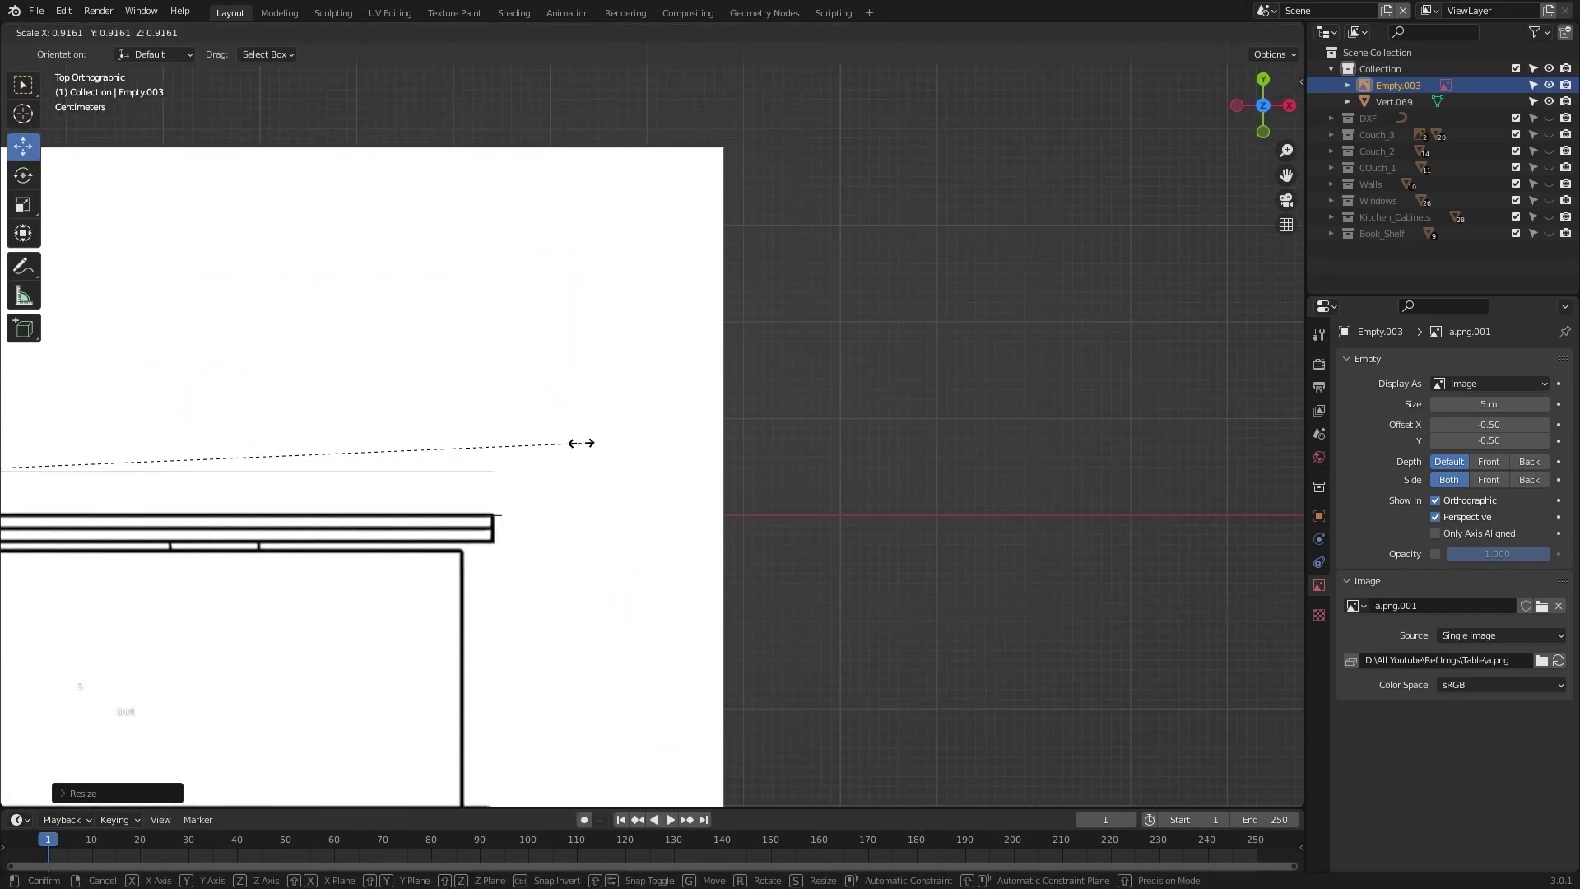
{"action": "left_click", "coordinate": [695, 435]}
{"action": "scroll", "coordinate": [724, 424], "scroll_direction": "down", "scroll_amount": 8}
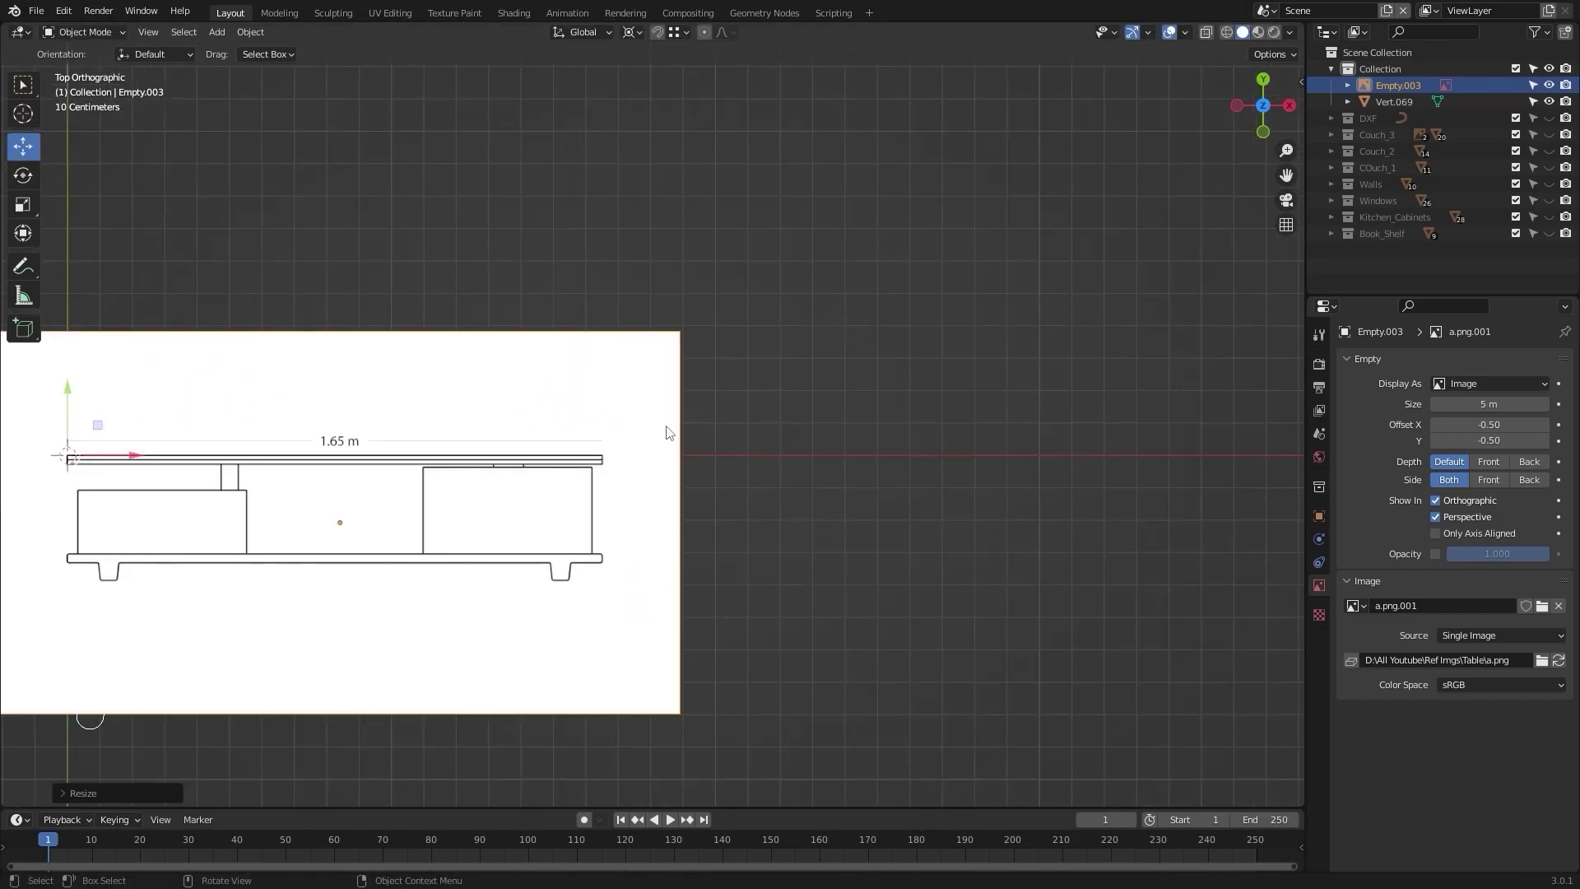
Step: Move the a.png reference along X to about -15.1 m and delete the 1.65 m guide edge
{"action": "scroll", "coordinate": [729, 412], "scroll_direction": "down", "scroll_amount": 1}
{"action": "middle_click_drag", "start_coordinate": [729, 411], "coordinate": [799, 414], "text": "shift"}
{"action": "scroll", "coordinate": [745, 461], "scroll_direction": "down", "scroll_amount": 3}
{"action": "key", "text": "g"}
{"action": "key", "text": "x"}
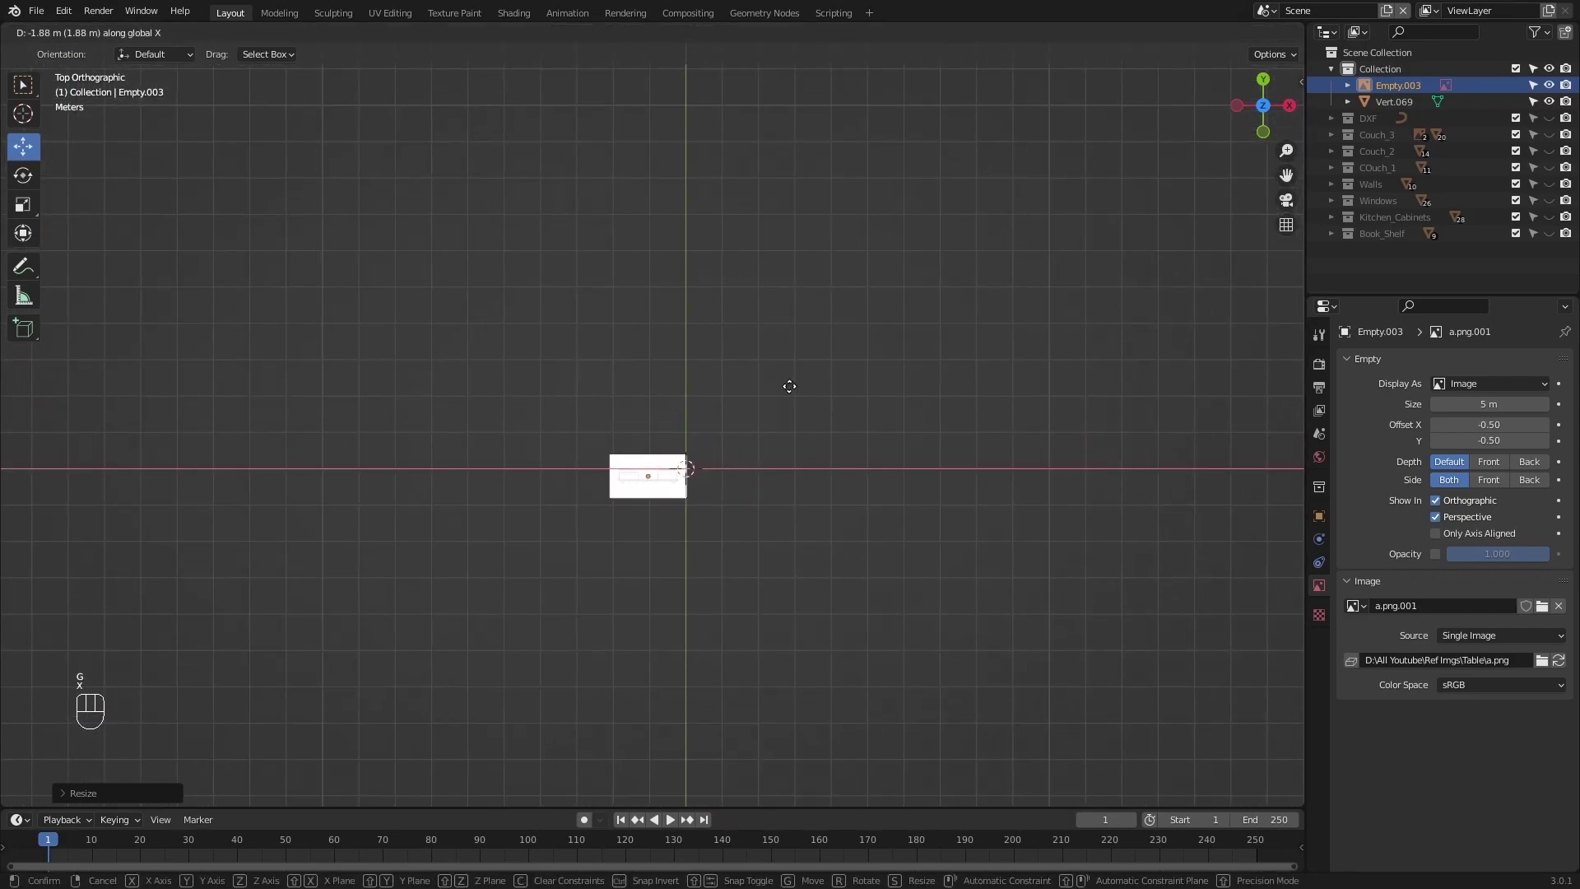
{"action": "left_click", "coordinate": [301, 444]}
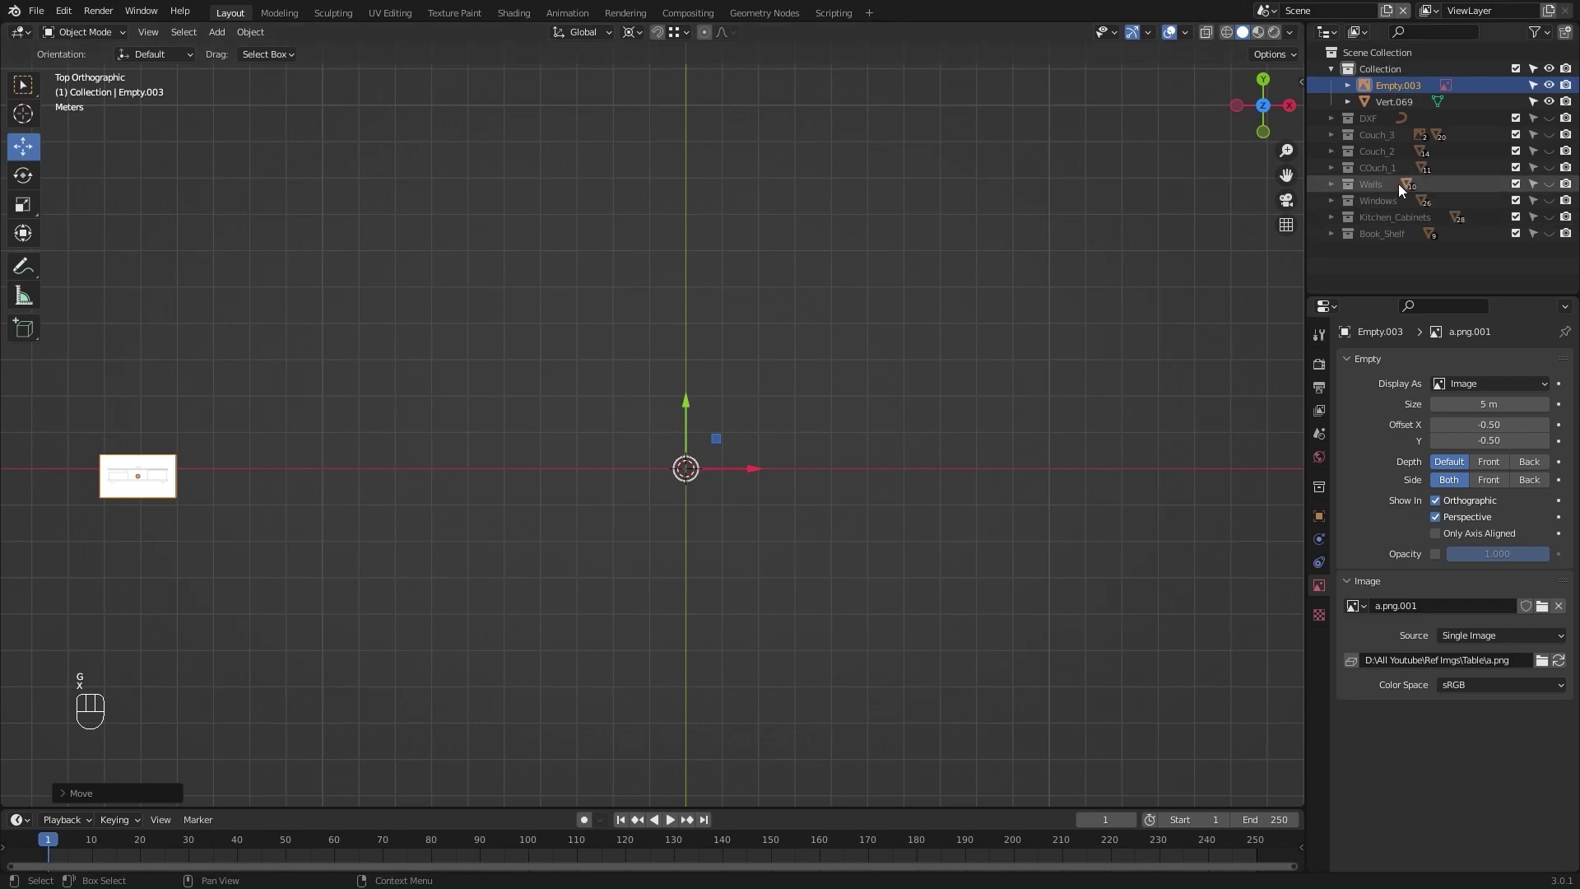
{"action": "left_click", "coordinate": [1378, 103]}
{"action": "key", "text": "Delete"}
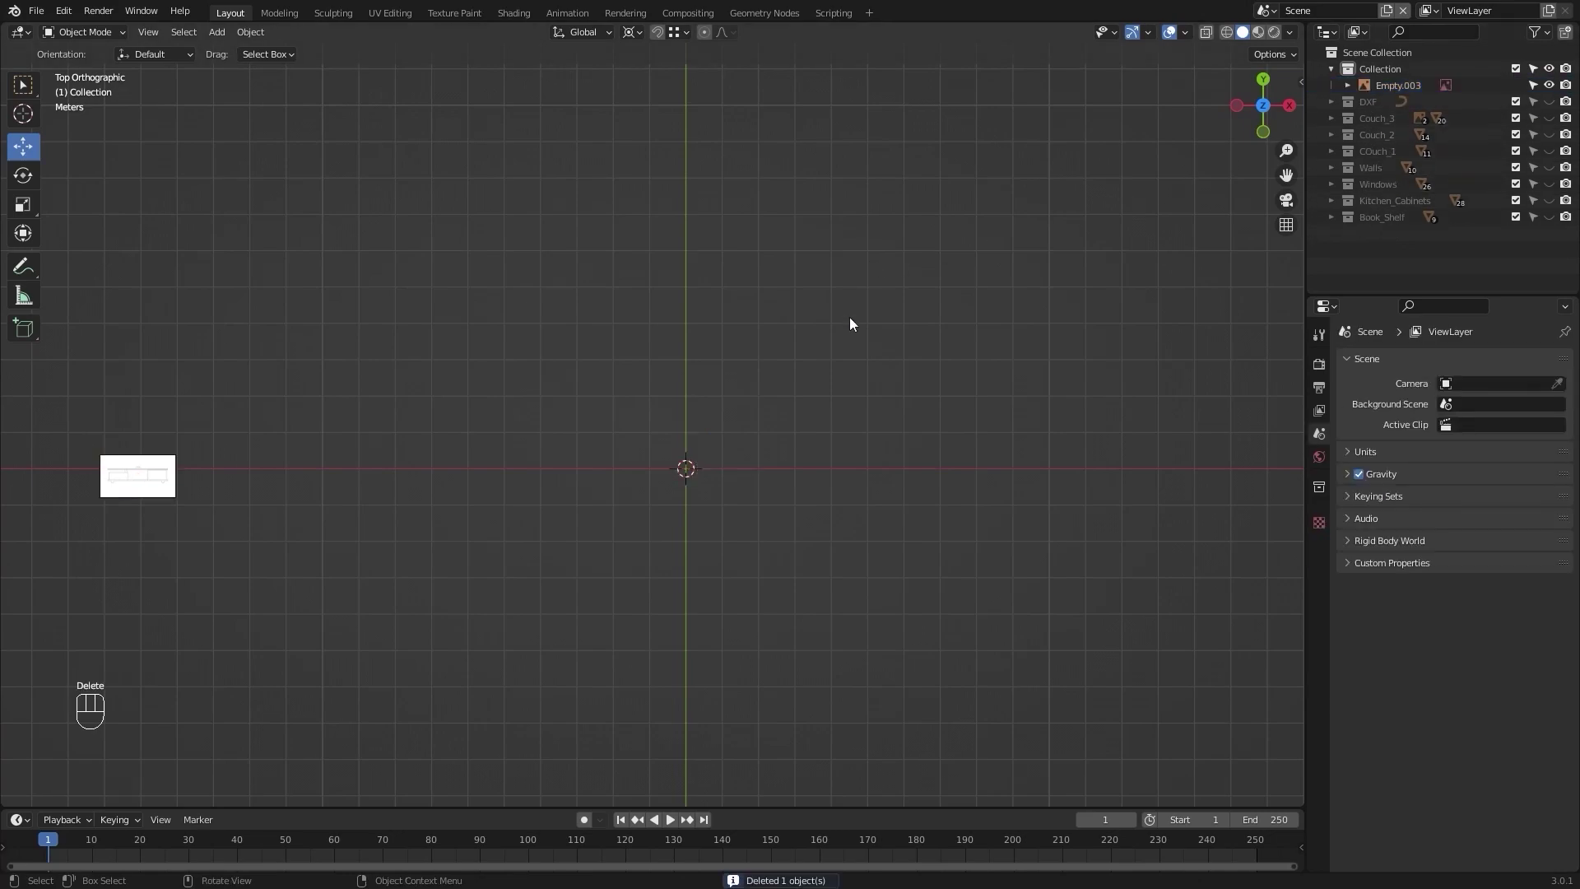
Step: Add the table's side-view b.png as a reference image at the origin
{"action": "middle_click_drag", "start_coordinate": [642, 399], "coordinate": [599, 413], "text": "shift"}
{"action": "scroll", "coordinate": [599, 413], "scroll_direction": "up", "scroll_amount": 5}
{"action": "key", "text": "shift+a"}
{"action": "mouse_move", "coordinate": [517, 357]}
{"action": "left_click", "coordinate": [593, 353]}
{"action": "left_click", "coordinate": [600, 278]}
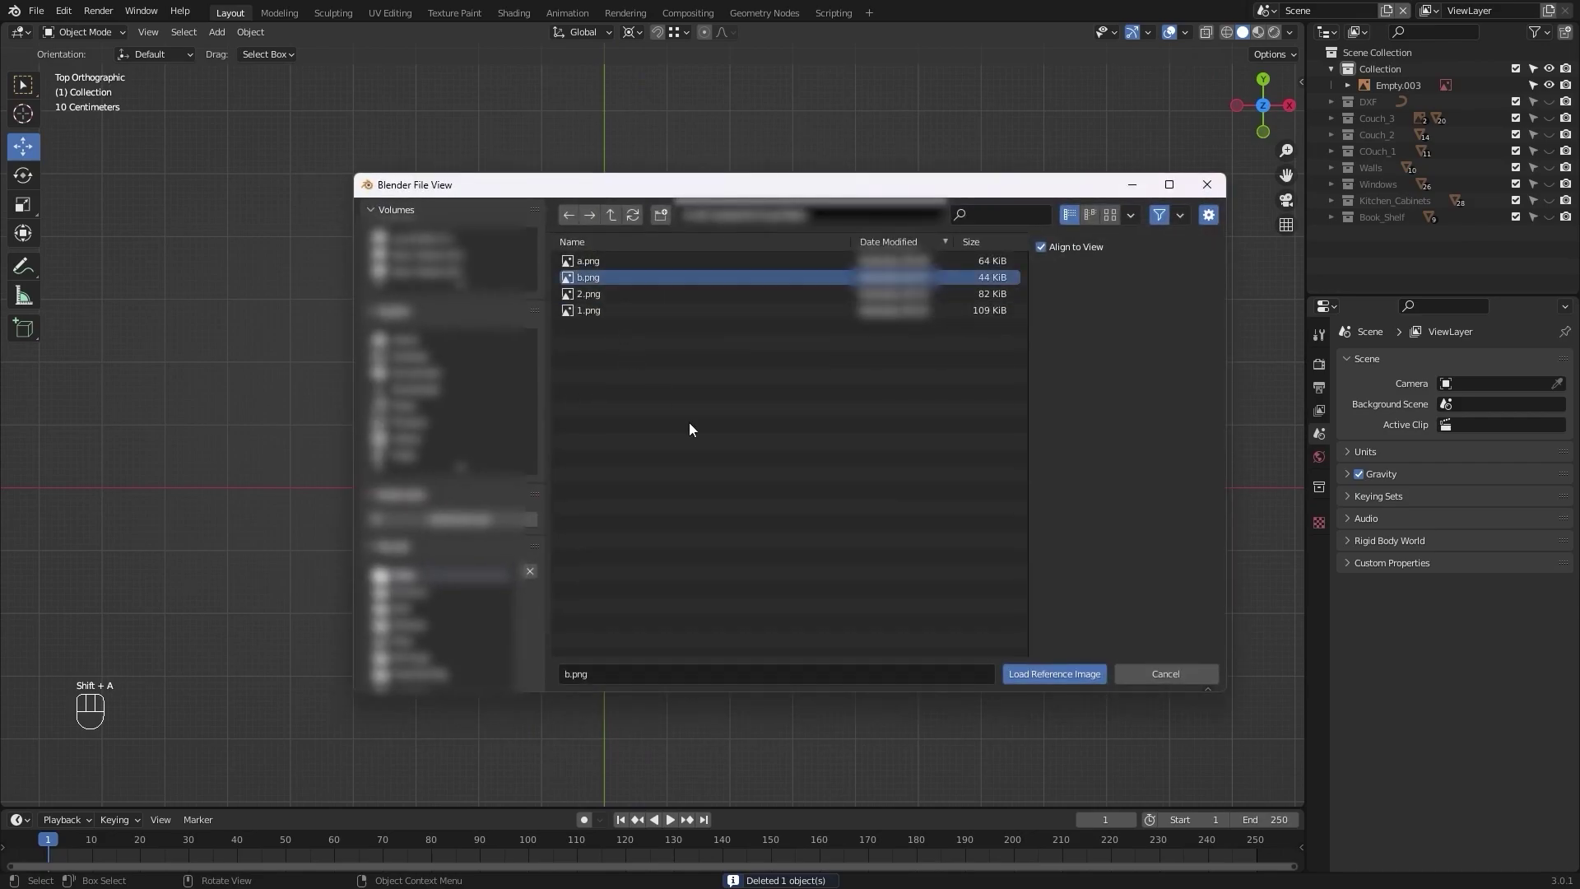
{"action": "left_click", "coordinate": [1063, 673]}
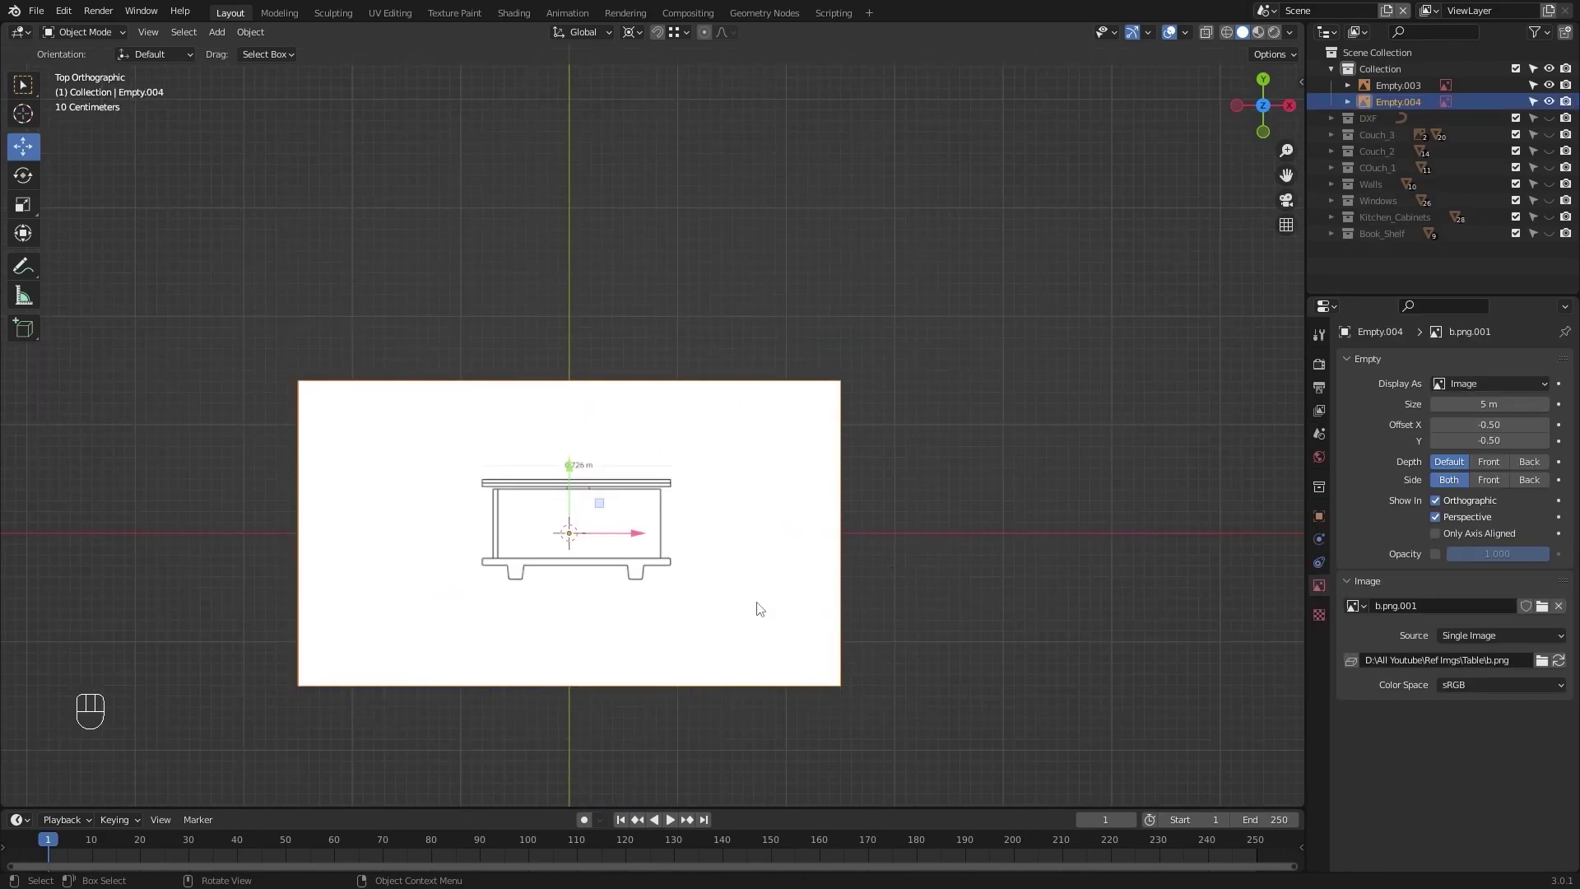
Step: Copy the X scale of the a.png reference and set all three scale axes of the b.png reference to 0.419635
{"action": "scroll", "coordinate": [804, 601], "scroll_direction": "down", "scroll_amount": 8}
{"action": "middle_click_drag", "start_coordinate": [554, 542], "coordinate": [653, 545], "text": "shift"}
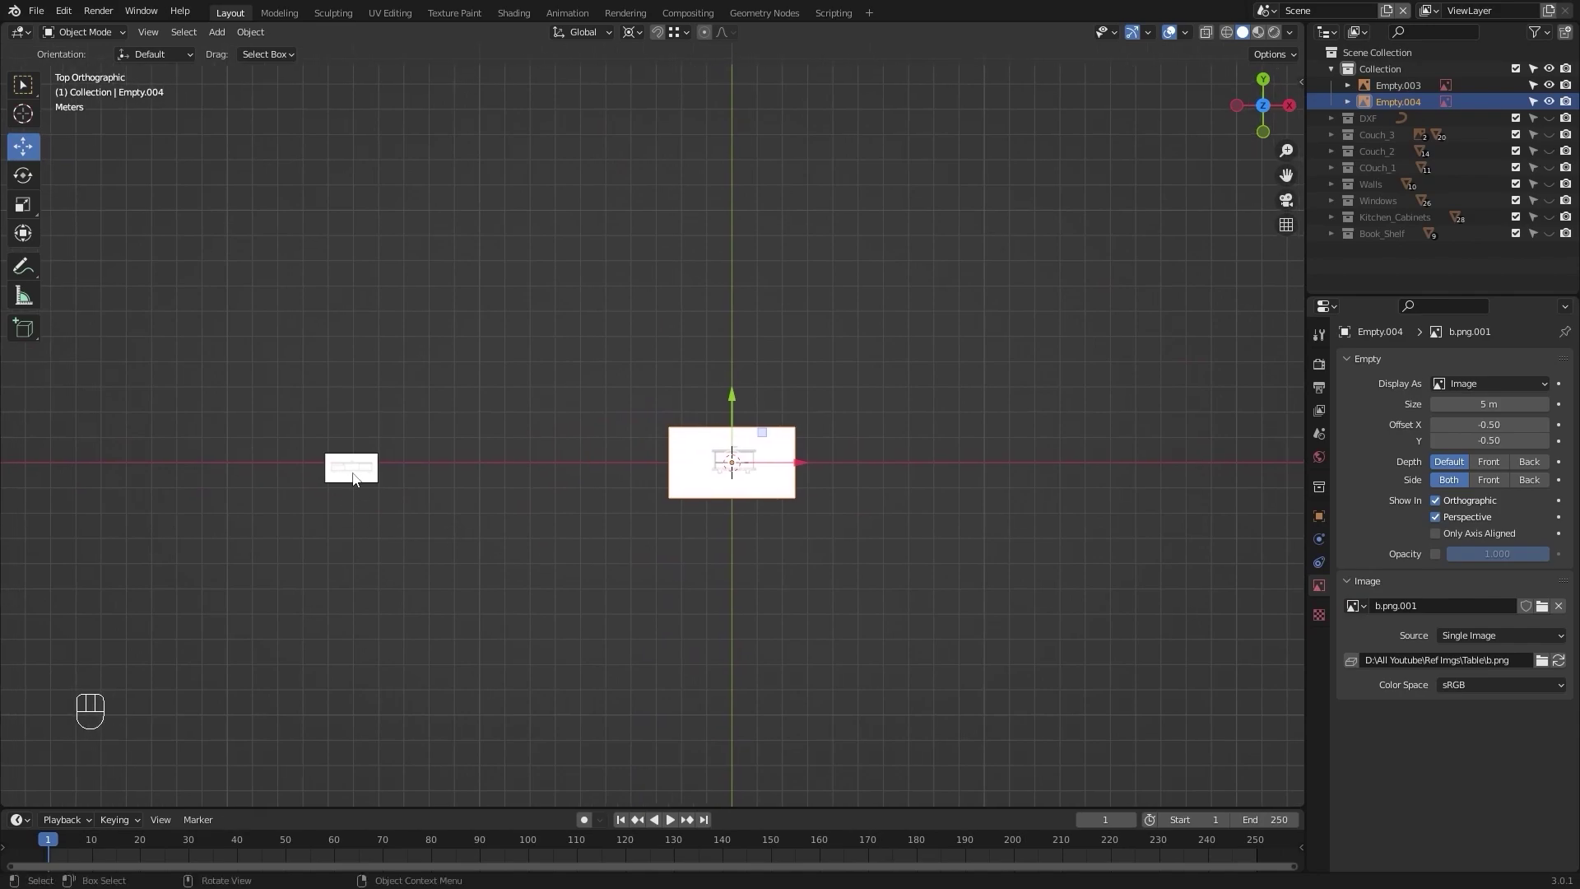
{"action": "left_click", "coordinate": [351, 482]}
{"action": "scroll", "coordinate": [471, 487], "scroll_direction": "up", "scroll_amount": 3}
{"action": "middle_click_drag", "start_coordinate": [471, 487], "coordinate": [470, 501], "text": "shift"}
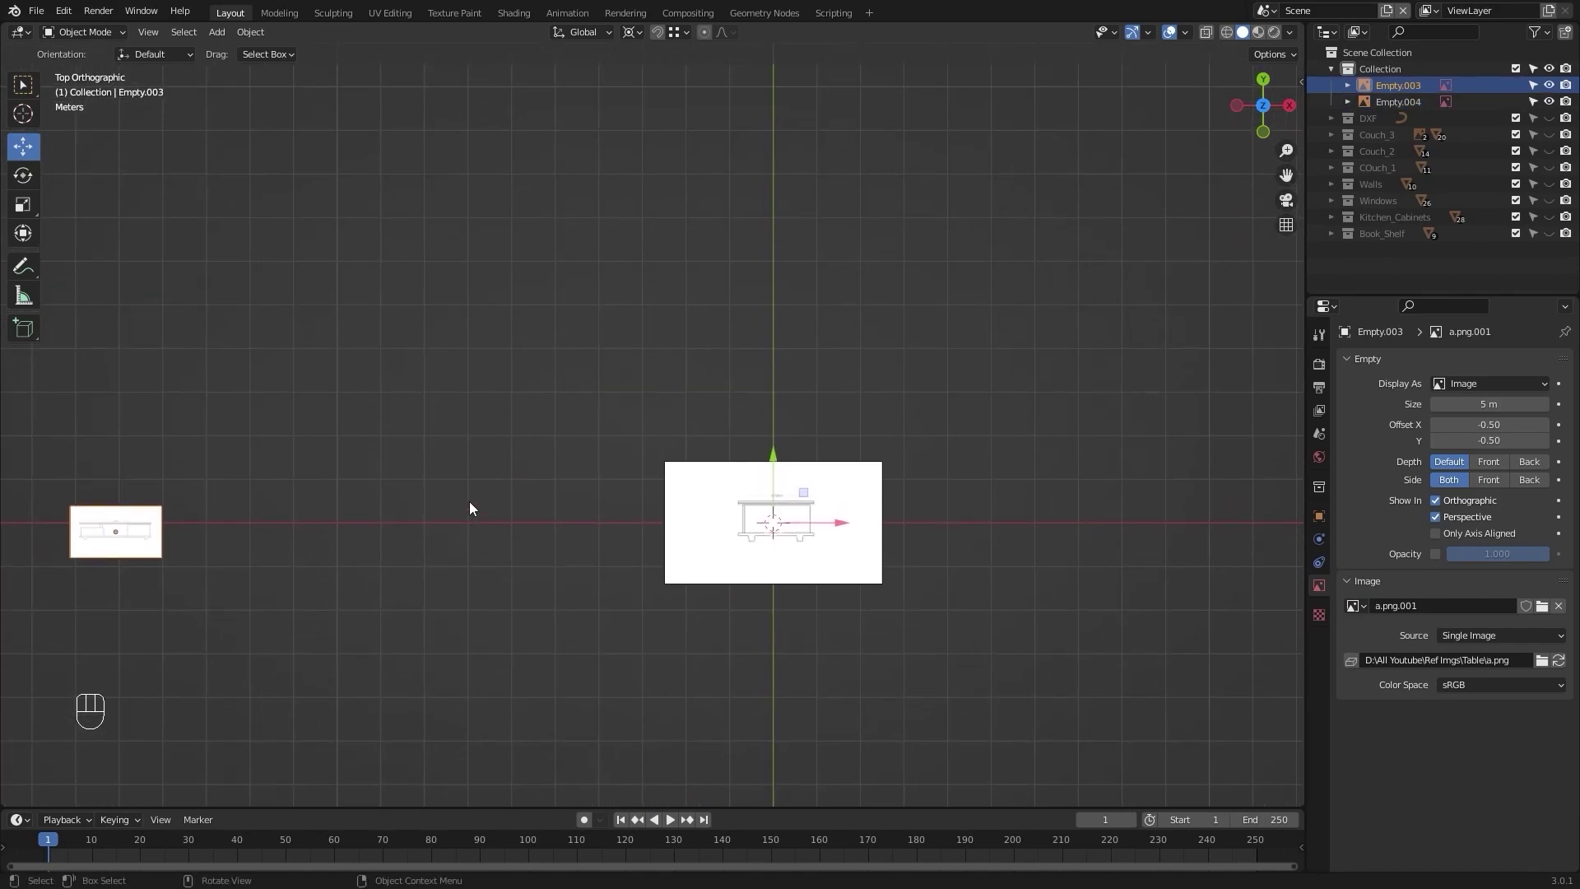
{"action": "key", "text": "n"}
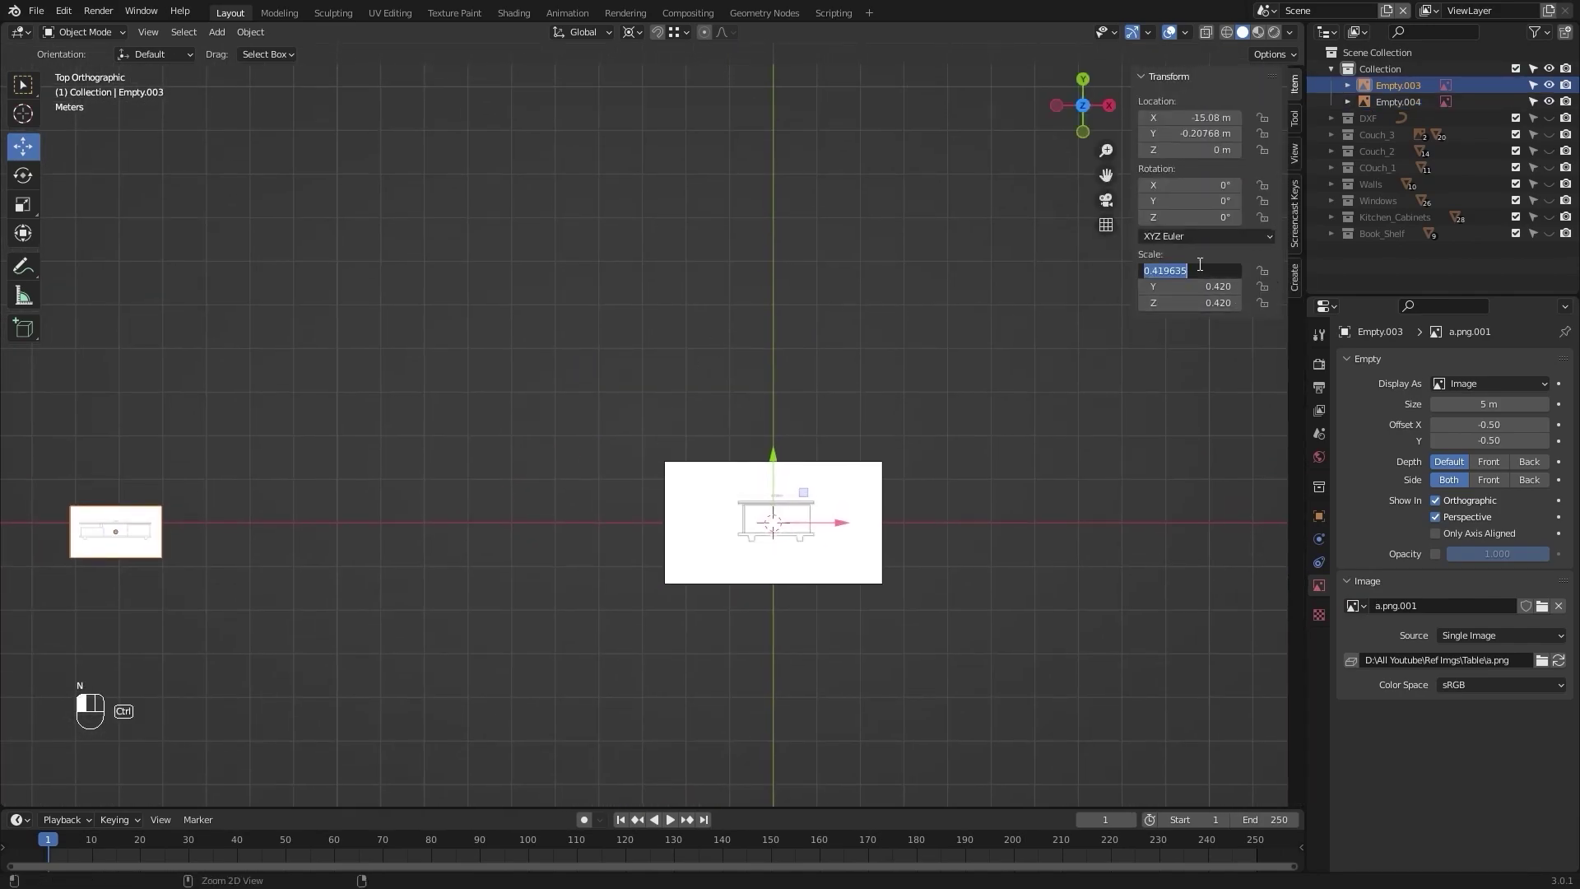
{"action": "left_click", "coordinate": [784, 500]}
{"action": "middle_click_drag", "start_coordinate": [951, 421], "coordinate": [795, 433], "text": "shift"}
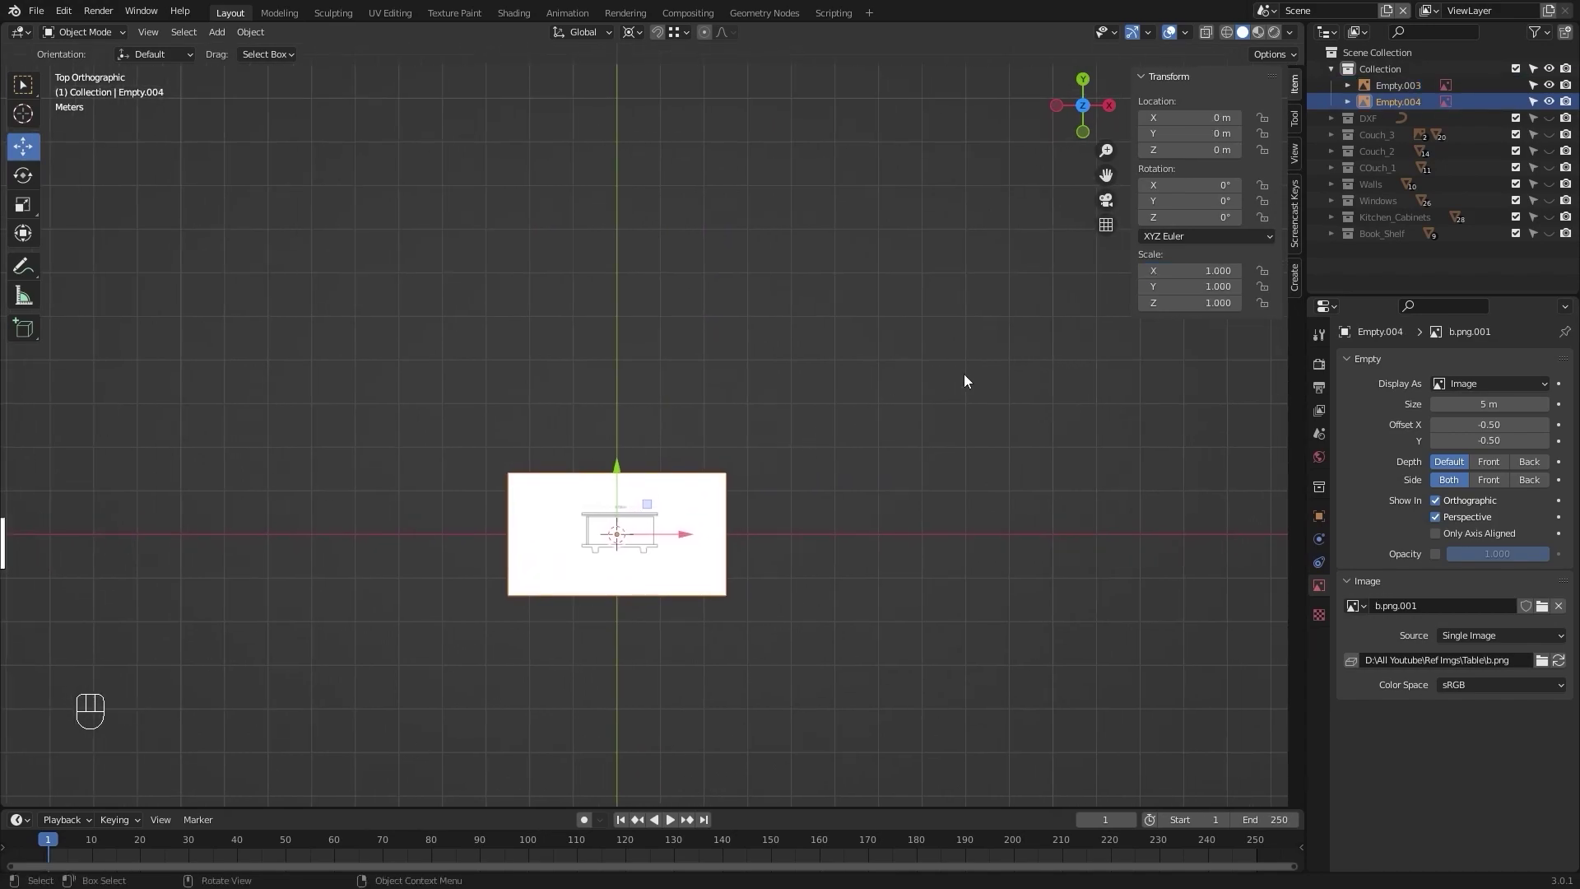
{"action": "left_click_drag", "start_coordinate": [1214, 270], "coordinate": [1214, 303]}
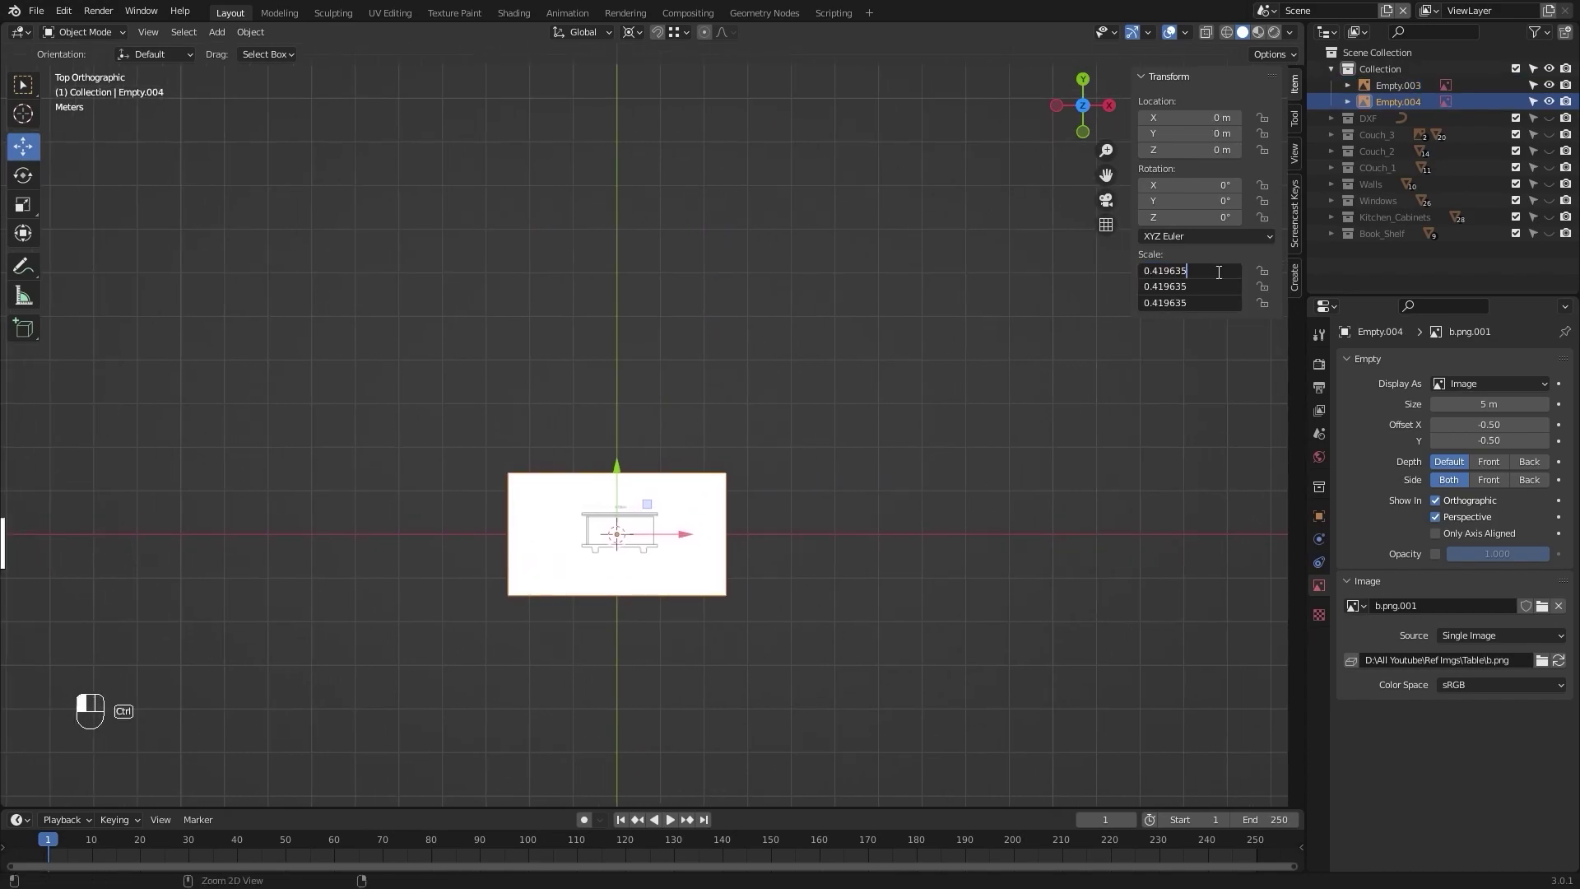
{"action": "key", "text": "Return"}
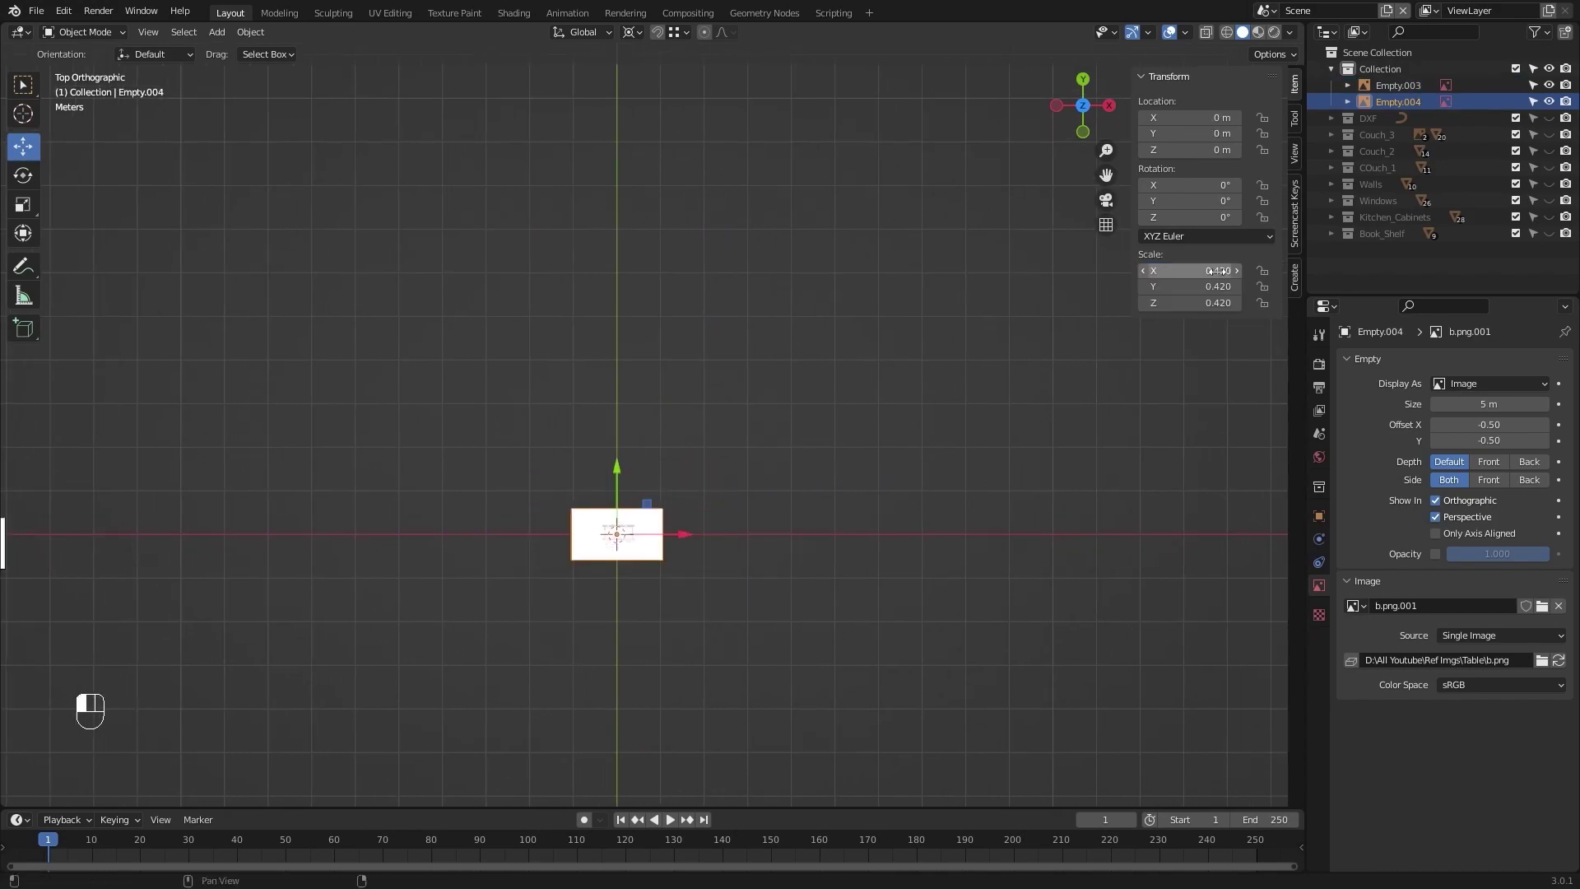
Step: Set the pivot point to Median Point and move the b.png reference along X to about -18.3 m, beside the a.png reference
{"action": "left_click", "coordinate": [1016, 477]}
{"action": "scroll", "coordinate": [839, 449], "scroll_direction": "down", "scroll_amount": 2}
{"action": "middle_click_drag", "start_coordinate": [756, 443], "coordinate": [913, 431], "text": "shift"}
{"action": "left_click", "coordinate": [811, 485]}
{"action": "left_click", "coordinate": [797, 494]}
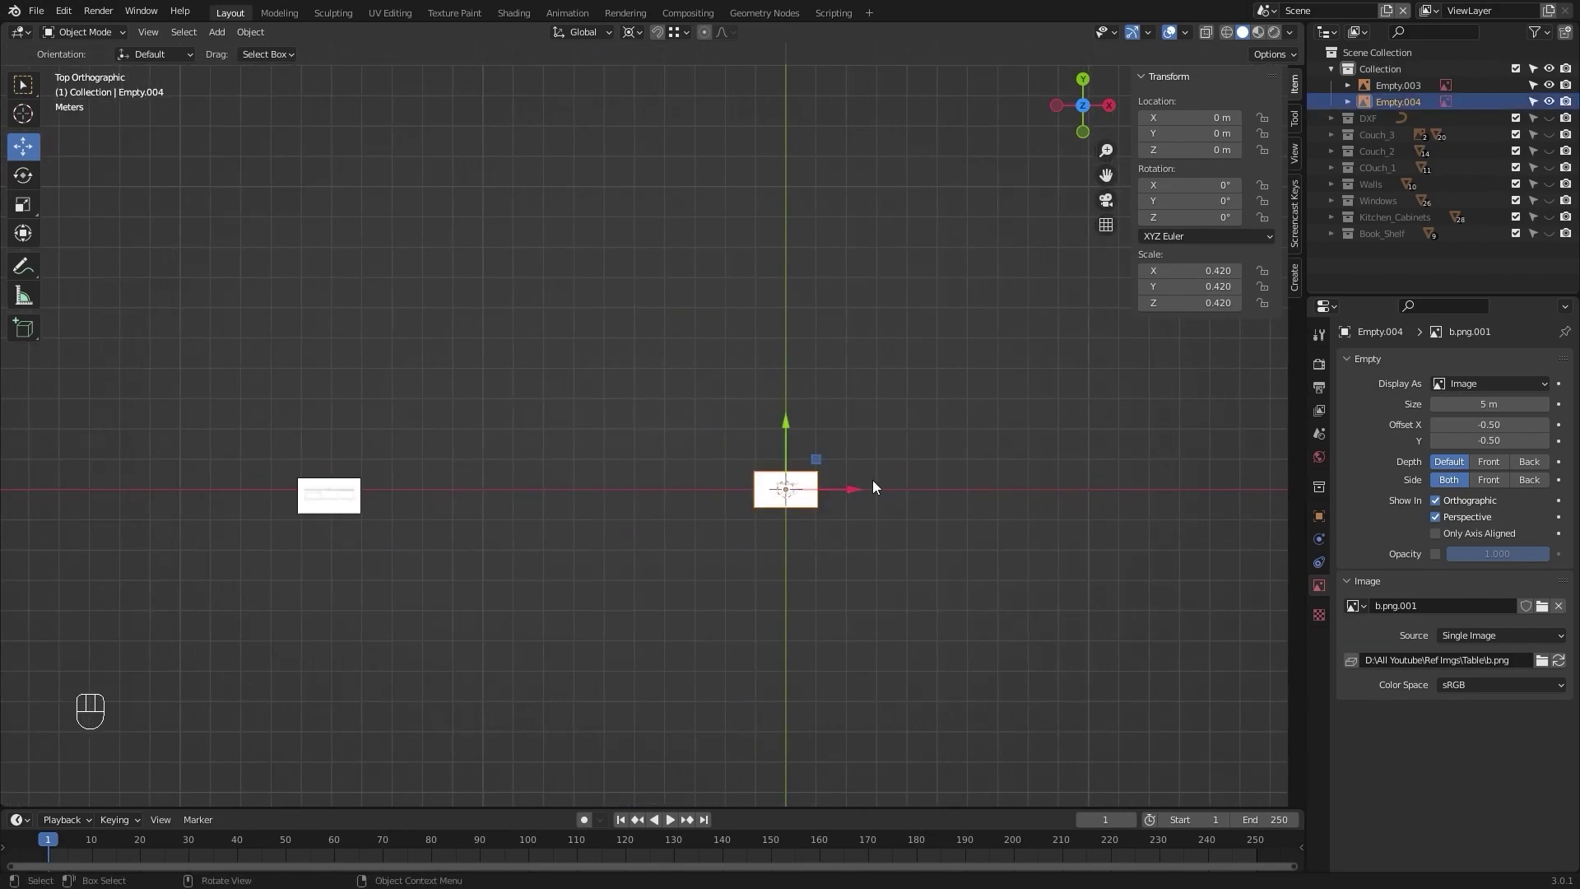
{"action": "scroll", "coordinate": [872, 480], "scroll_direction": "up", "scroll_amount": 2}
{"action": "key", "text": "period"}
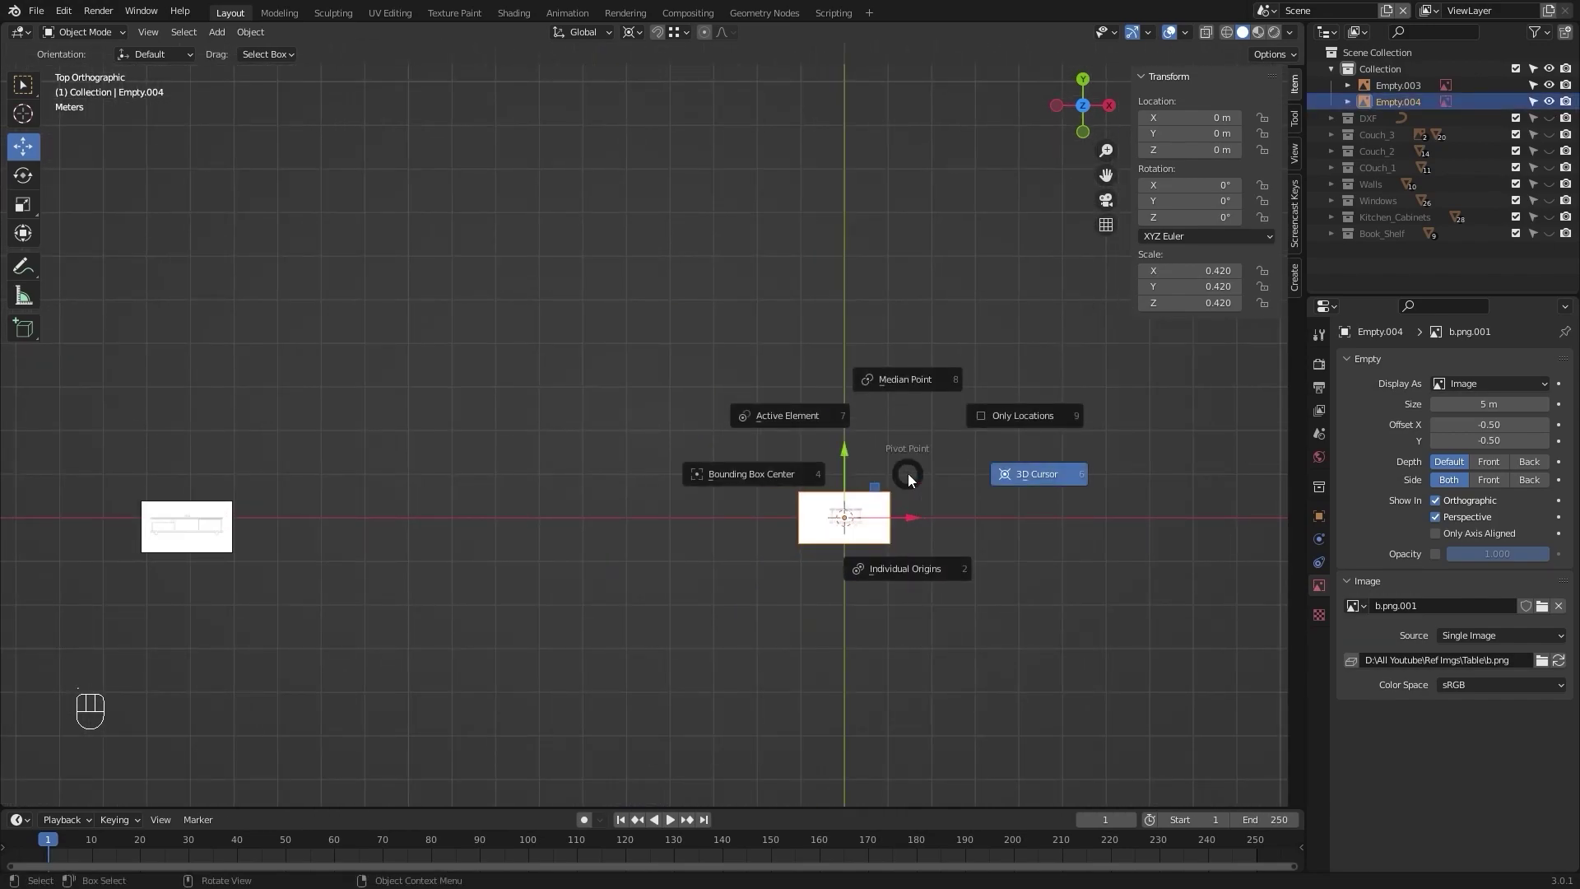
{"action": "left_click", "coordinate": [920, 388]}
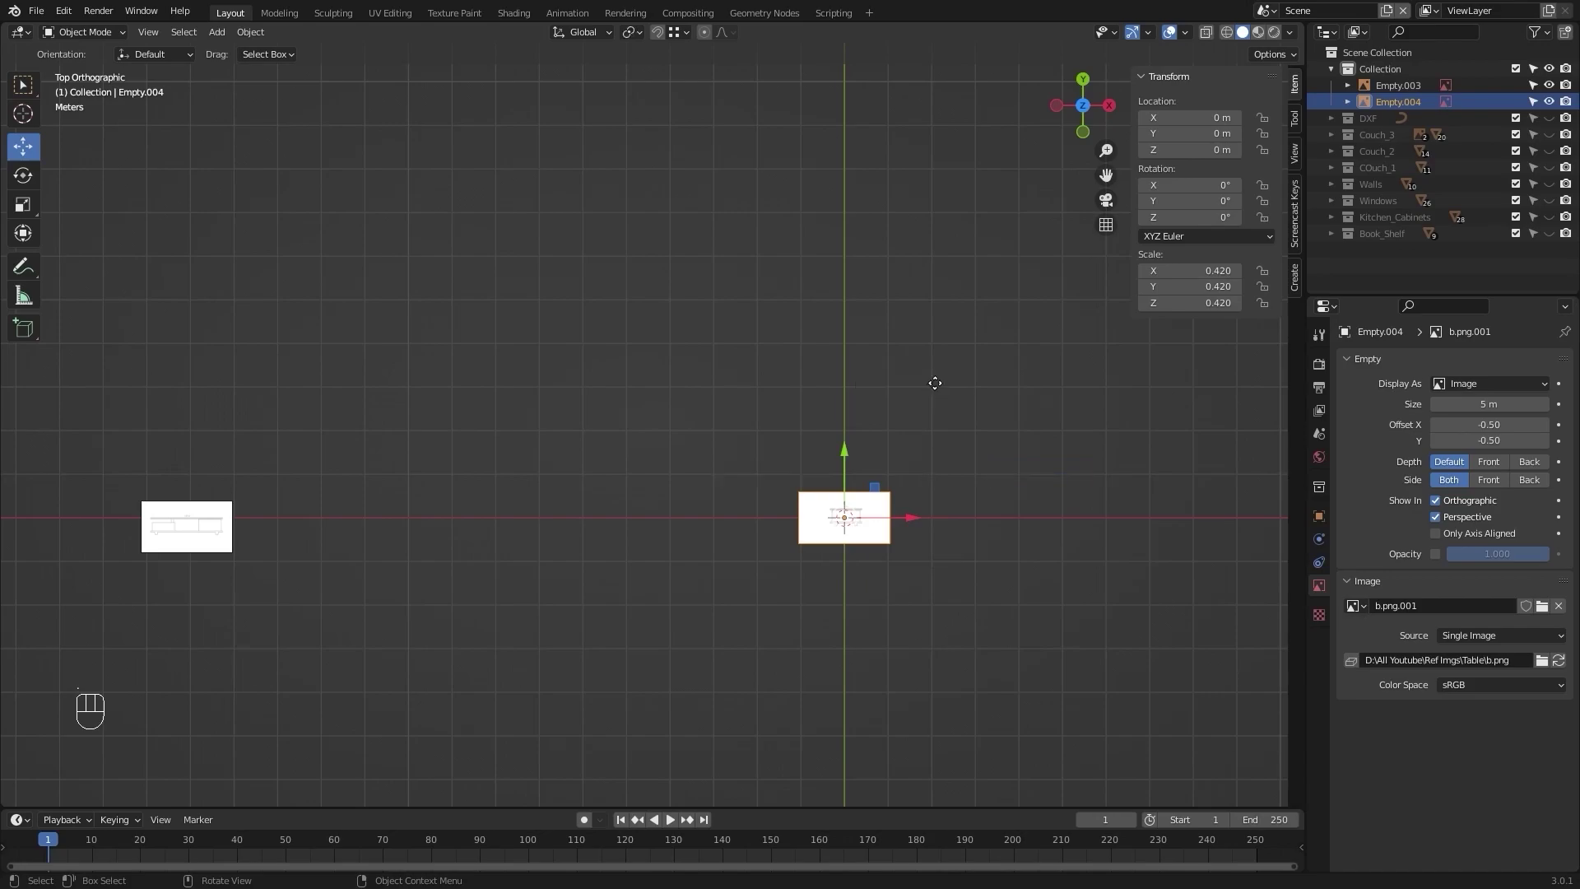
{"action": "key", "text": "g"}
{"action": "key", "text": "x"}
{"action": "left_click", "coordinate": [141, 409]}
{"action": "left_click_drag", "start_coordinate": [141, 409], "coordinate": [658, 360], "text": "alt+shift"}
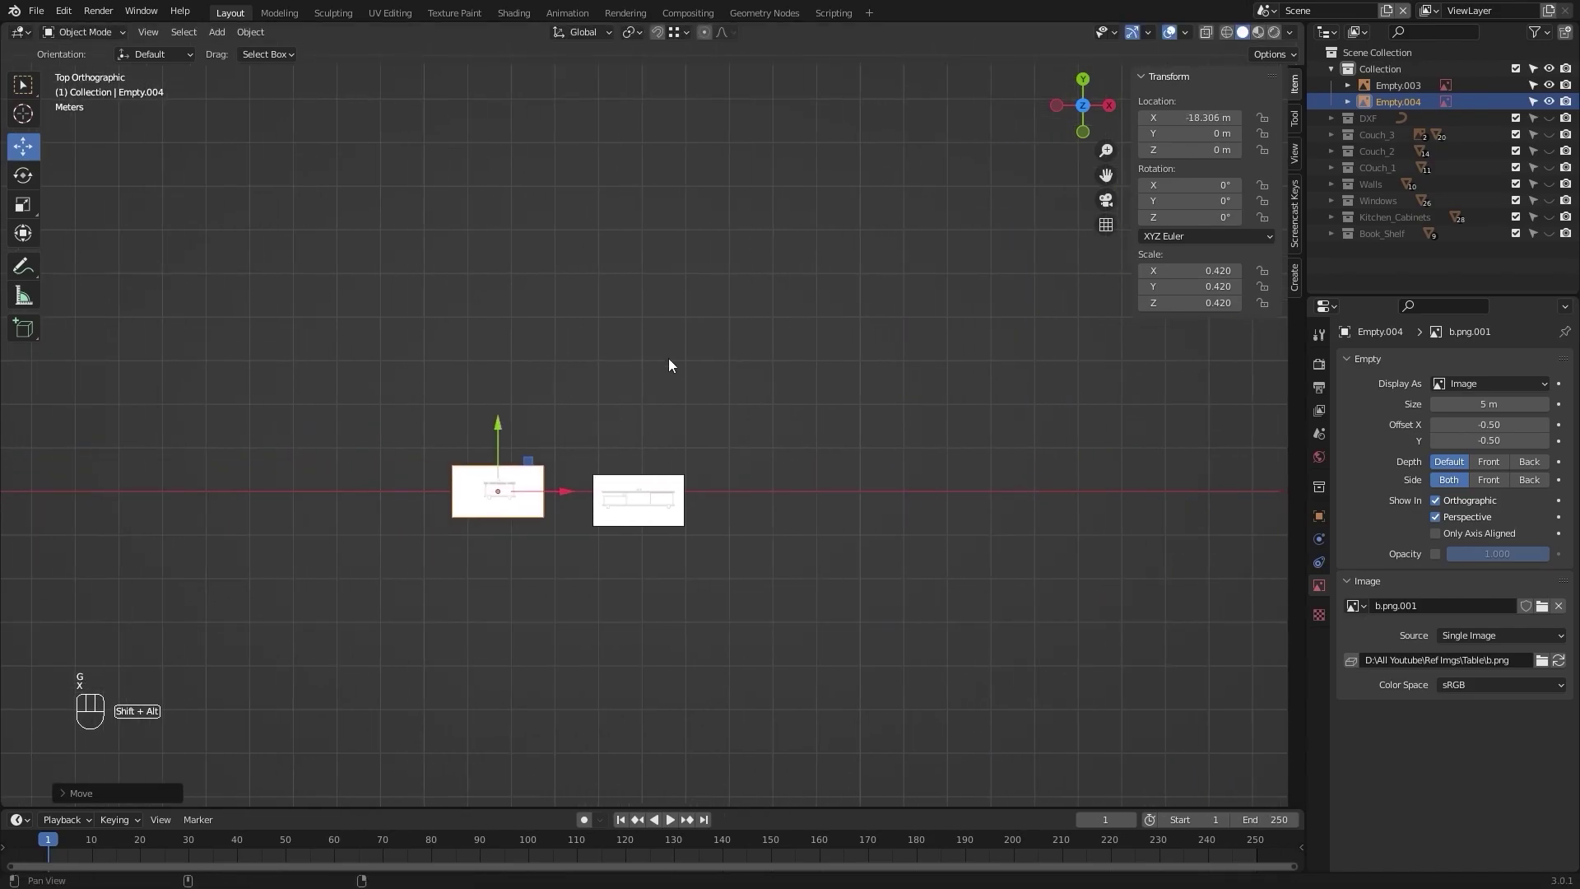
Step: Enable opacity for the b.png reference image and set it to 0.5
{"action": "scroll", "coordinate": [693, 480], "scroll_direction": "up", "scroll_amount": 4}
{"action": "middle_click_drag", "start_coordinate": [693, 481], "coordinate": [620, 353]}
{"action": "key", "text": "KP_Decimal"}
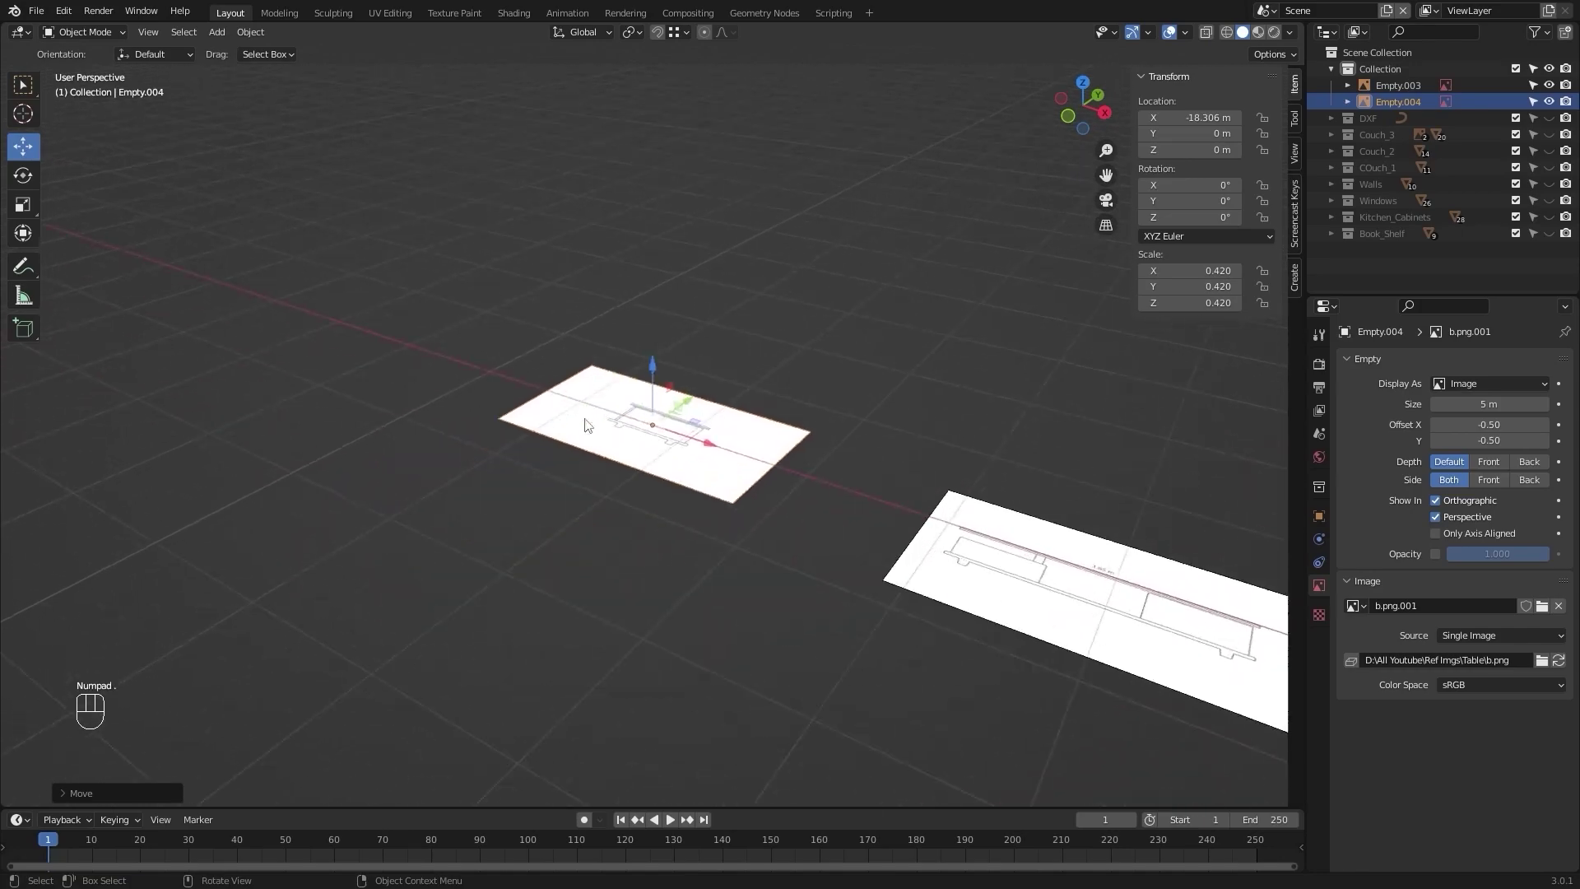
{"action": "left_click_drag", "start_coordinate": [670, 422], "coordinate": [412, 371], "text": "alt+shift"}
{"action": "left_click_drag", "start_coordinate": [638, 370], "coordinate": [592, 387], "text": "alt"}
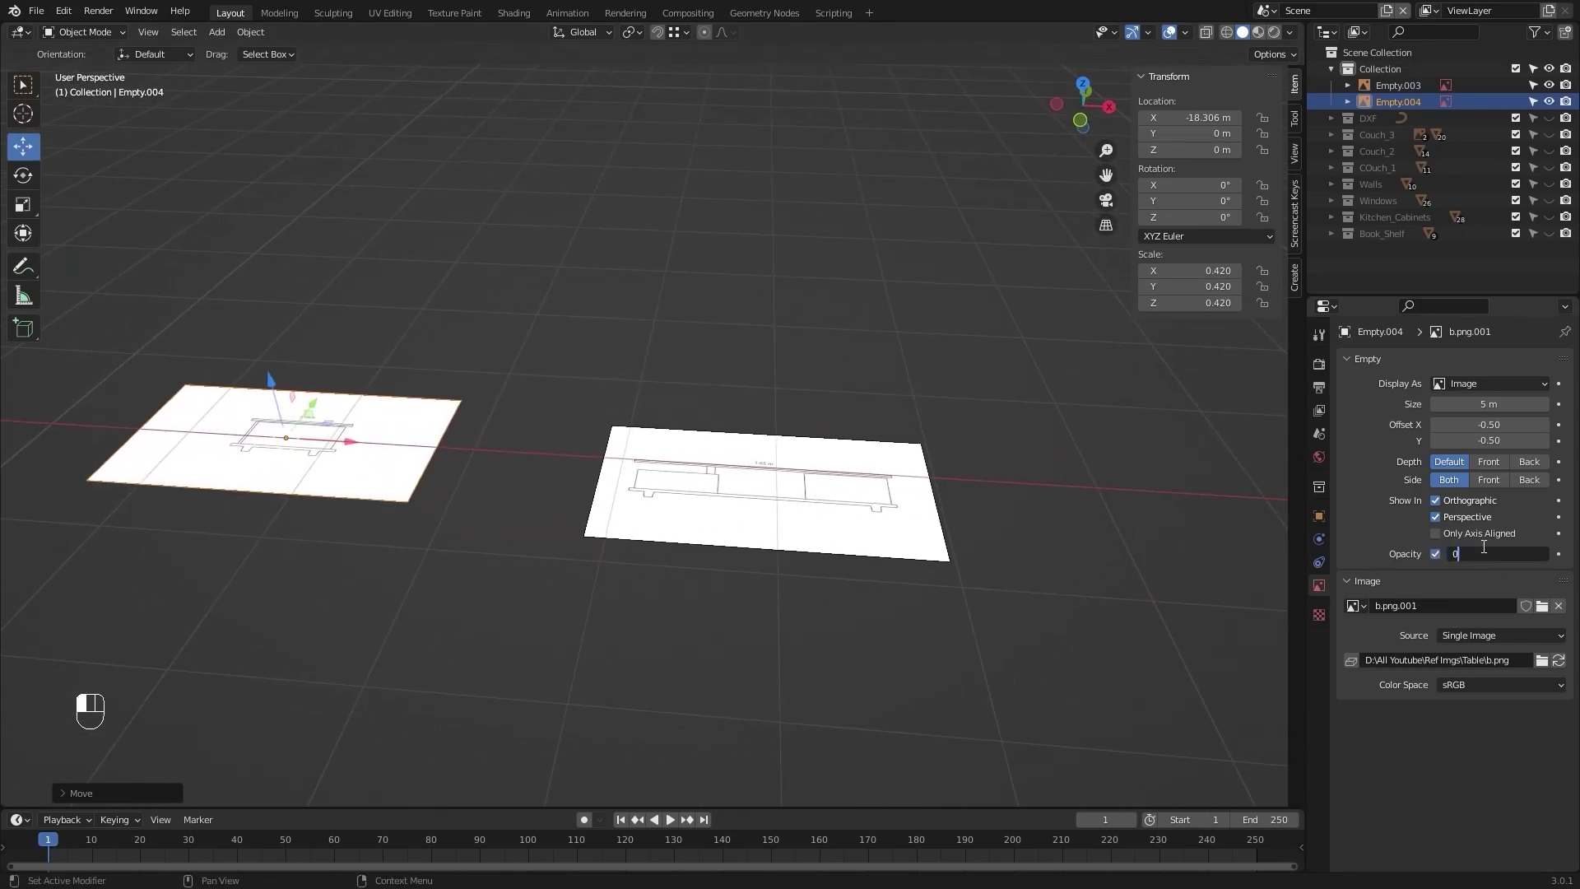
{"action": "key", "text": "Return"}
Step: Enable opacity for the a.png reference image and set it to 0.5
{"action": "left_click", "coordinate": [757, 438]}
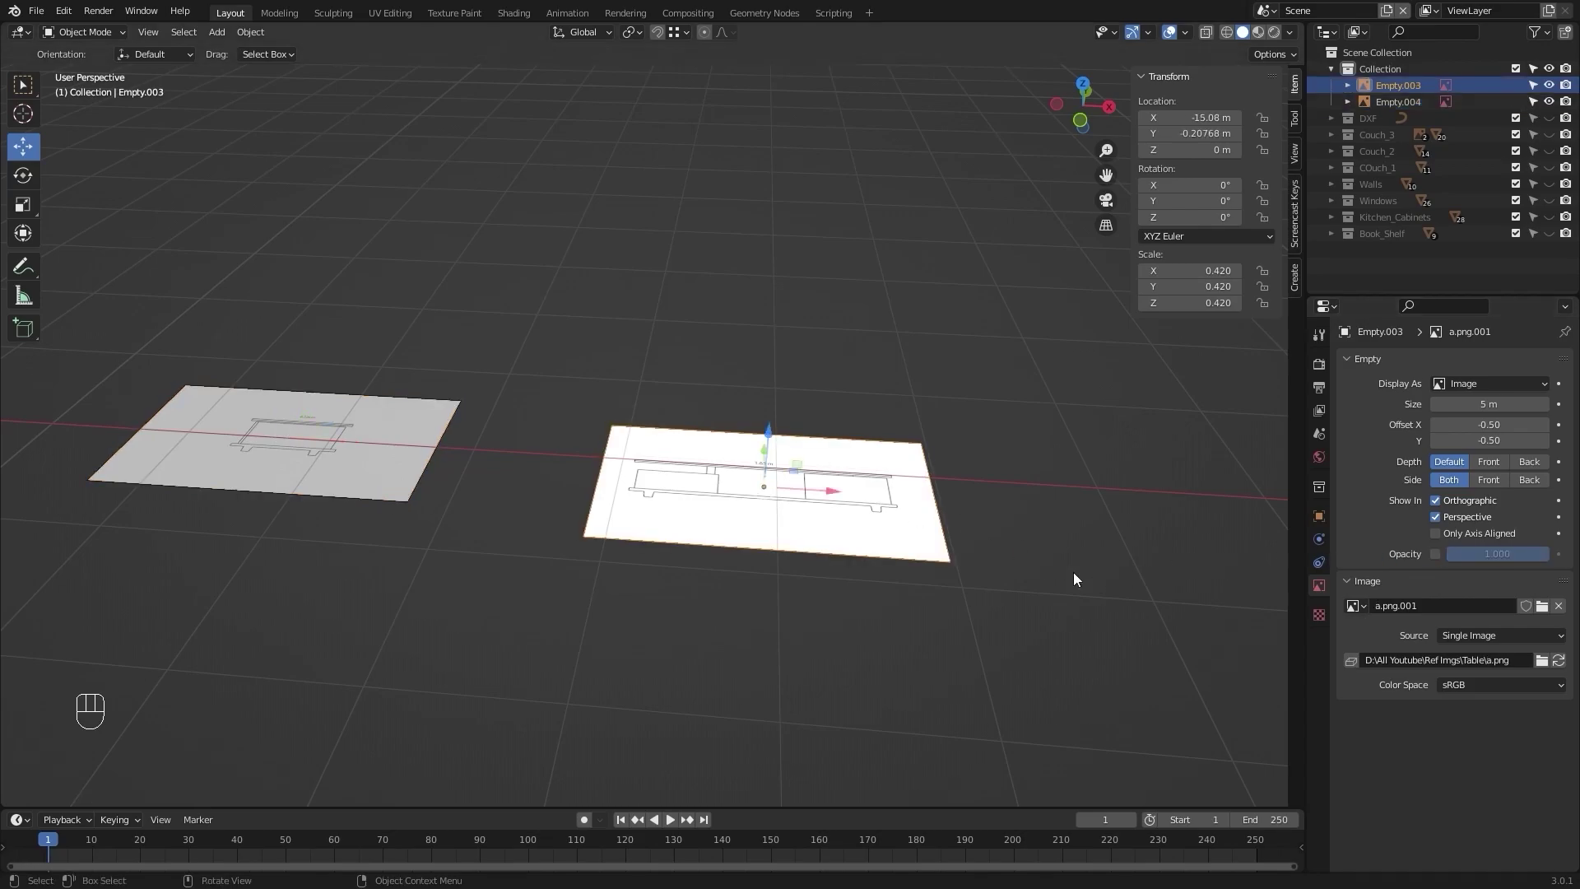
{"action": "left_click", "coordinate": [1471, 551]}
{"action": "type", "text": "0."}
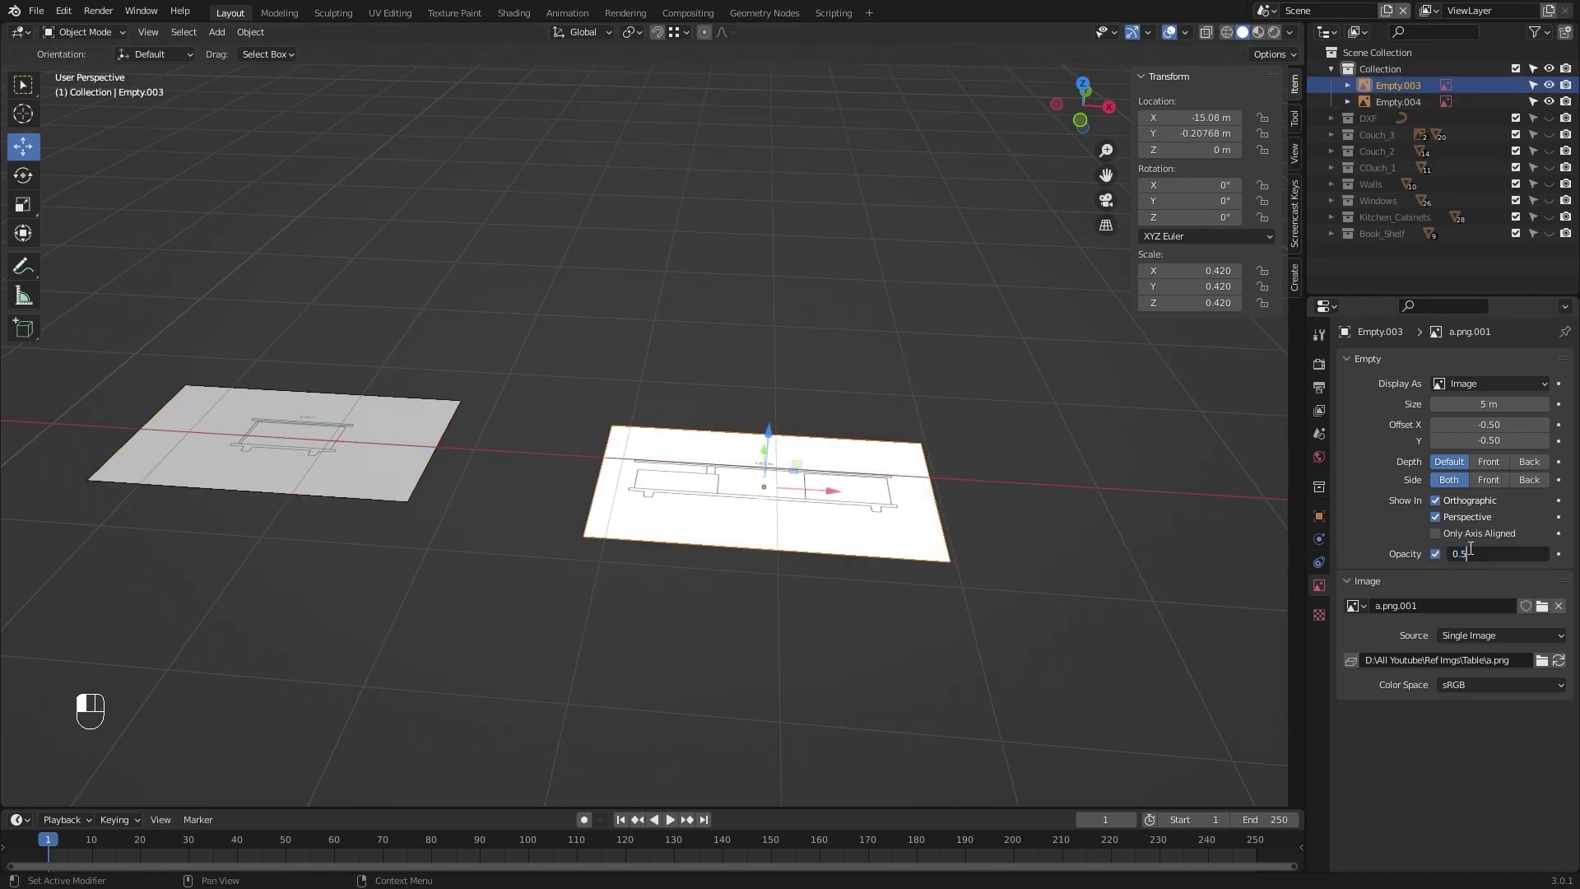
{"action": "type", "text": "5"}
{"action": "key", "text": "Return"}
Step: Rotate the a.png reference 90° about the global X axis so it stands upright
{"action": "left_click", "coordinate": [1023, 344]}
{"action": "middle_click_drag", "start_coordinate": [1023, 344], "coordinate": [367, 482]}
{"action": "left_click", "coordinate": [778, 502]}
{"action": "key", "text": "r"}
{"action": "key", "text": "x"}
{"action": "key", "text": "KP_9"}
{"action": "key", "text": "KP_0"}
{"action": "key", "text": "KP_Enter"}
Step: Rotate the b.png reference 90° about the global Y axis and 90° about the global X axis to stand it up as a side view
{"action": "left_click", "coordinate": [387, 497]}
{"action": "scroll", "coordinate": [626, 500], "scroll_direction": "down", "scroll_amount": 2}
{"action": "middle_click_drag", "start_coordinate": [570, 604], "coordinate": [624, 475], "text": "shift"}
{"action": "scroll", "coordinate": [583, 456], "scroll_direction": "up", "scroll_amount": 3}
{"action": "key", "text": "r"}
{"action": "key", "text": "y"}
{"action": "key", "text": "KP_9"}
{"action": "key", "text": "KP_0"}
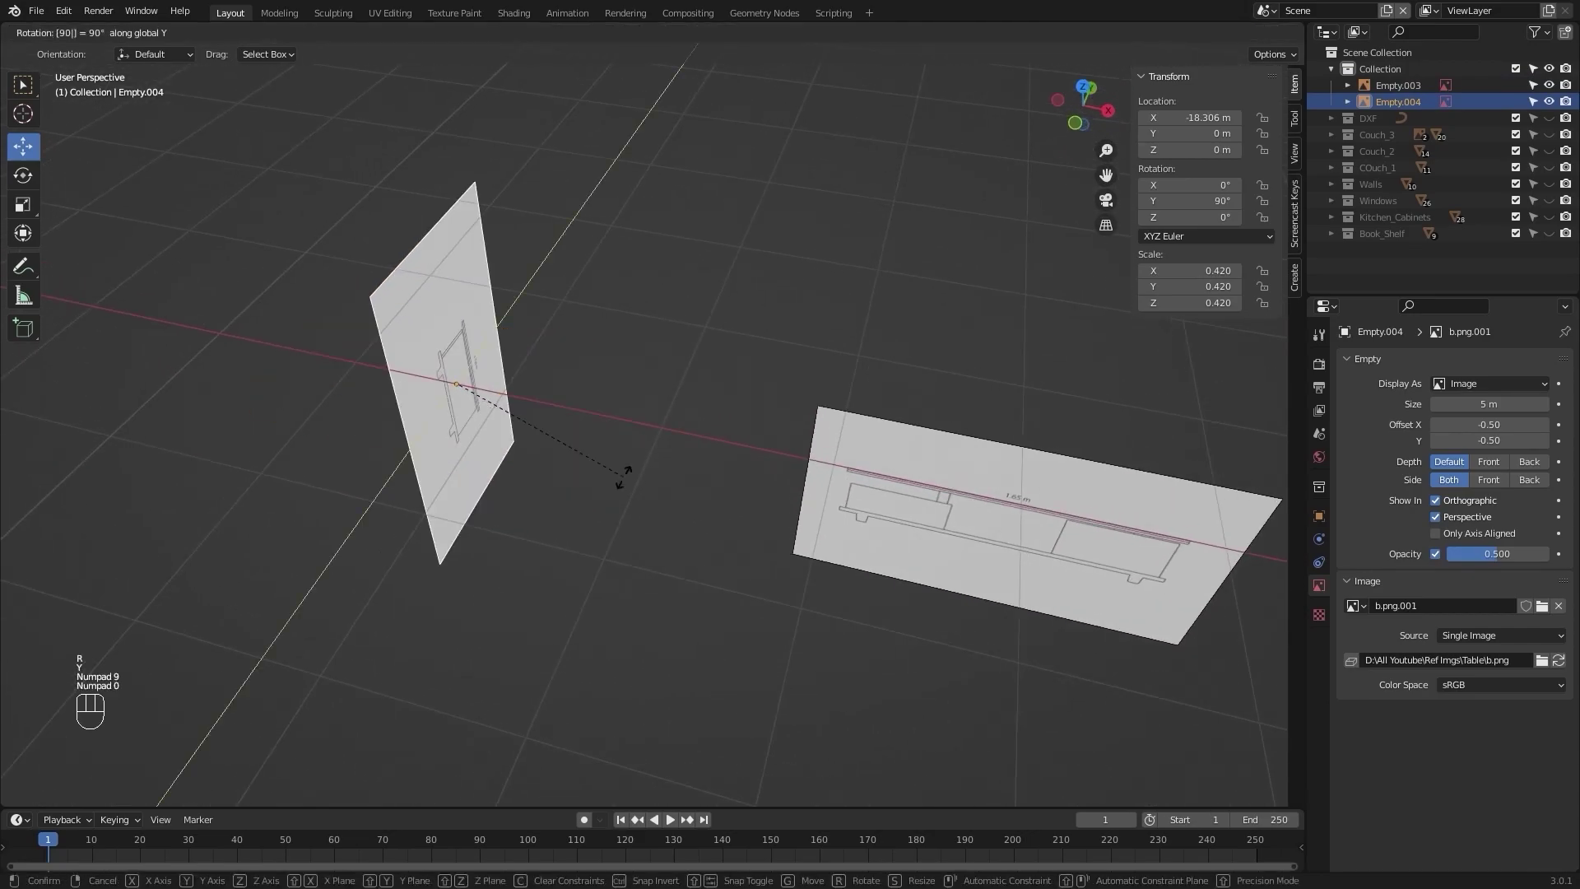
{"action": "key", "text": "KP_Enter"}
{"action": "key", "text": "r"}
{"action": "key", "text": "x"}
{"action": "key", "text": "KP_9"}
{"action": "key", "text": "KP_0"}
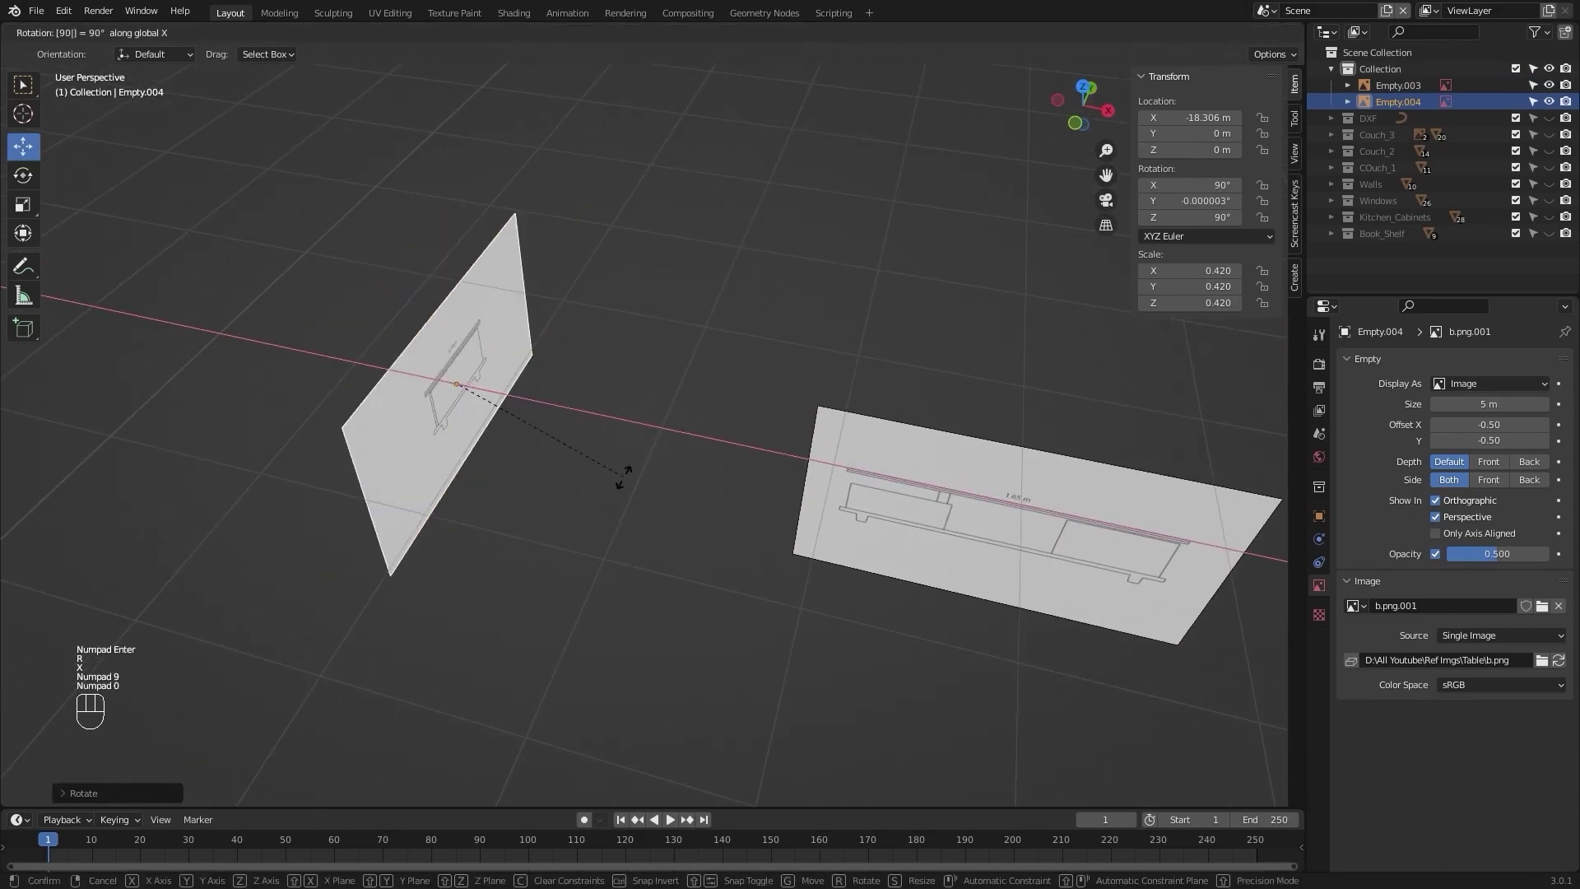
{"action": "key", "text": "KP_Enter"}
Step: Move the upright b.png reference along Y to about -1.43 m
{"action": "key", "text": "g"}
{"action": "key", "text": "y"}
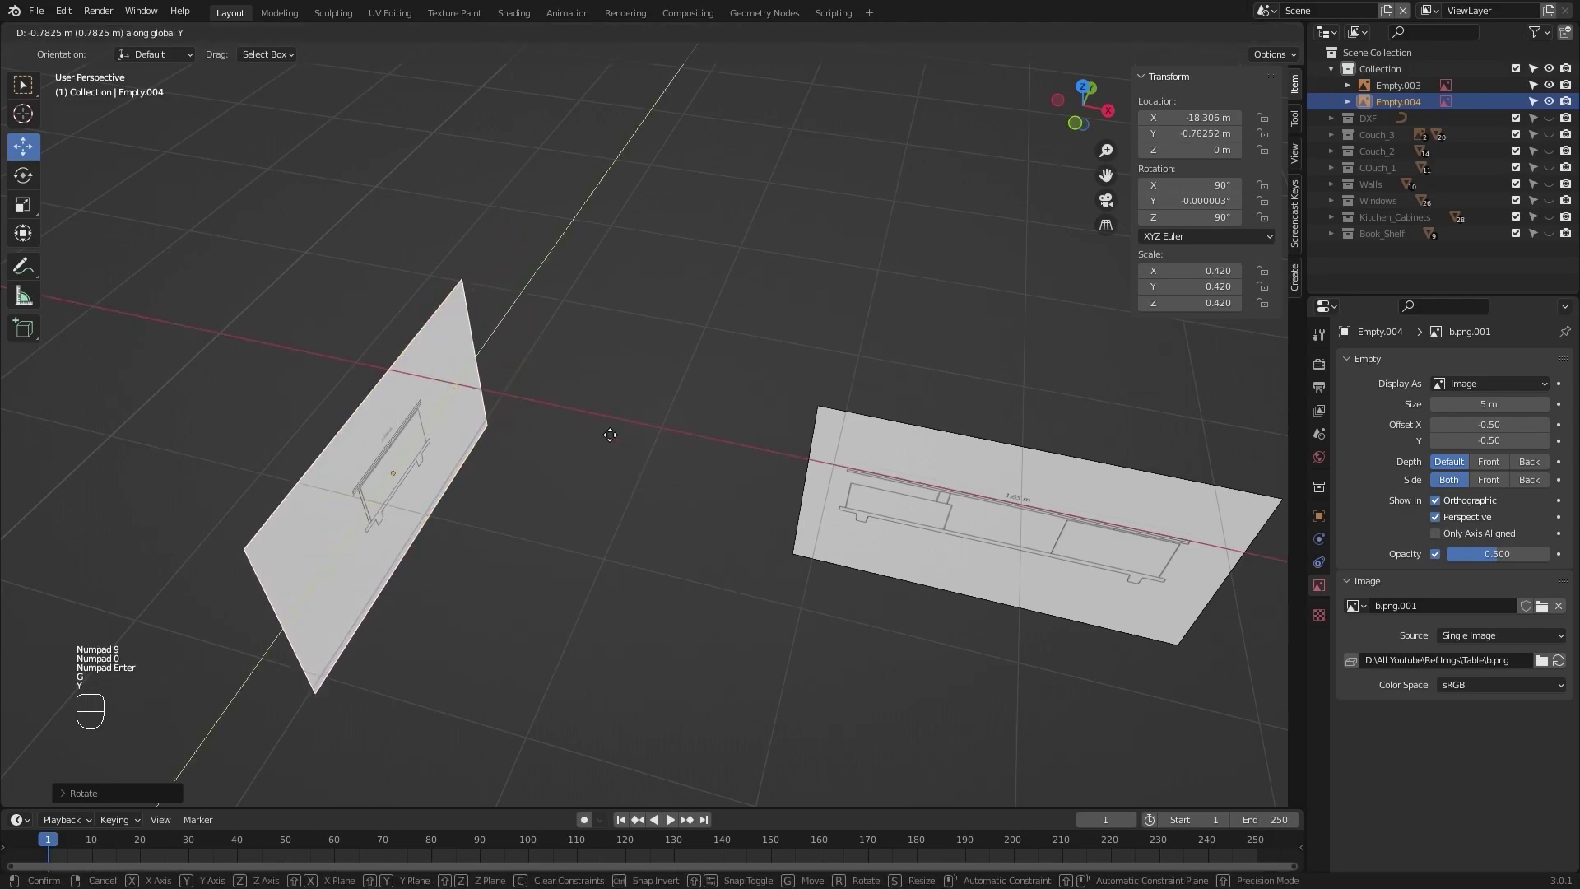
{"action": "left_click", "coordinate": [706, 569]}
{"action": "middle_click_drag", "start_coordinate": [706, 570], "coordinate": [597, 484], "text": "shift"}
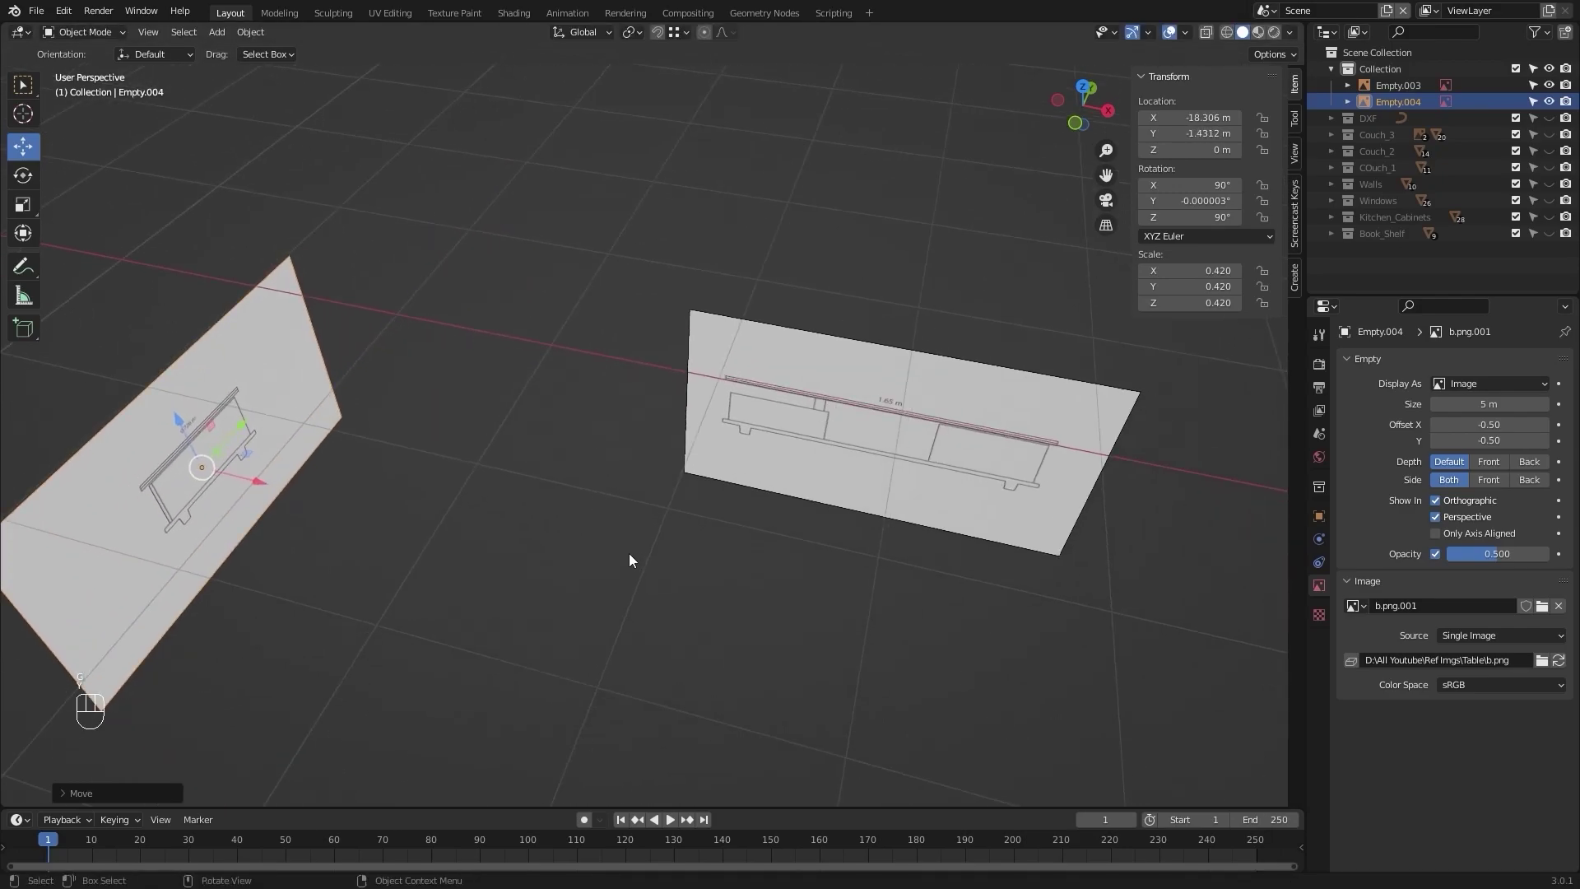
Step: Switch to the front view and add a single-vertex mesh at the origin
{"action": "key", "text": "KP_1"}
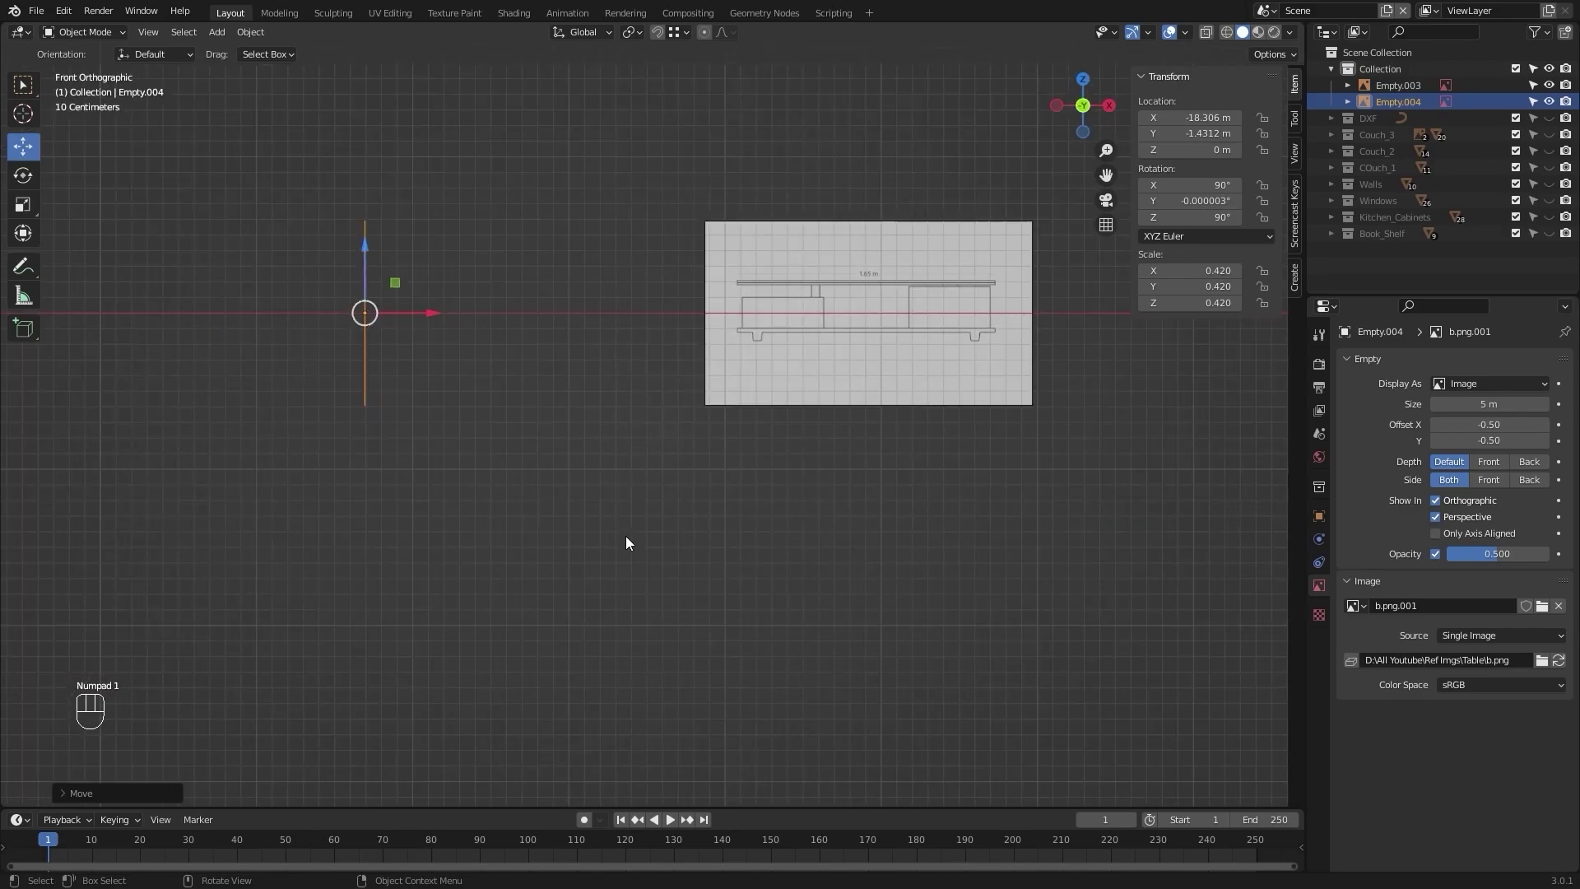
{"action": "left_click", "coordinate": [625, 536]}
{"action": "middle_click_drag", "start_coordinate": [979, 401], "coordinate": [514, 583], "text": "shift"}
{"action": "scroll", "coordinate": [775, 462], "scroll_direction": "down", "scroll_amount": 9}
{"action": "middle_click_drag", "start_coordinate": [798, 450], "coordinate": [669, 481], "text": "shift"}
{"action": "key", "text": "q"}
{"action": "left_click", "coordinate": [669, 483]}
{"action": "scroll", "coordinate": [745, 511], "scroll_direction": "up", "scroll_amount": 3}
Step: Move the vertex onto the tabletop's upper-left corner in the a.png reference, at about X -15.921 m and Z 0.208 m
{"action": "key", "text": "g"}
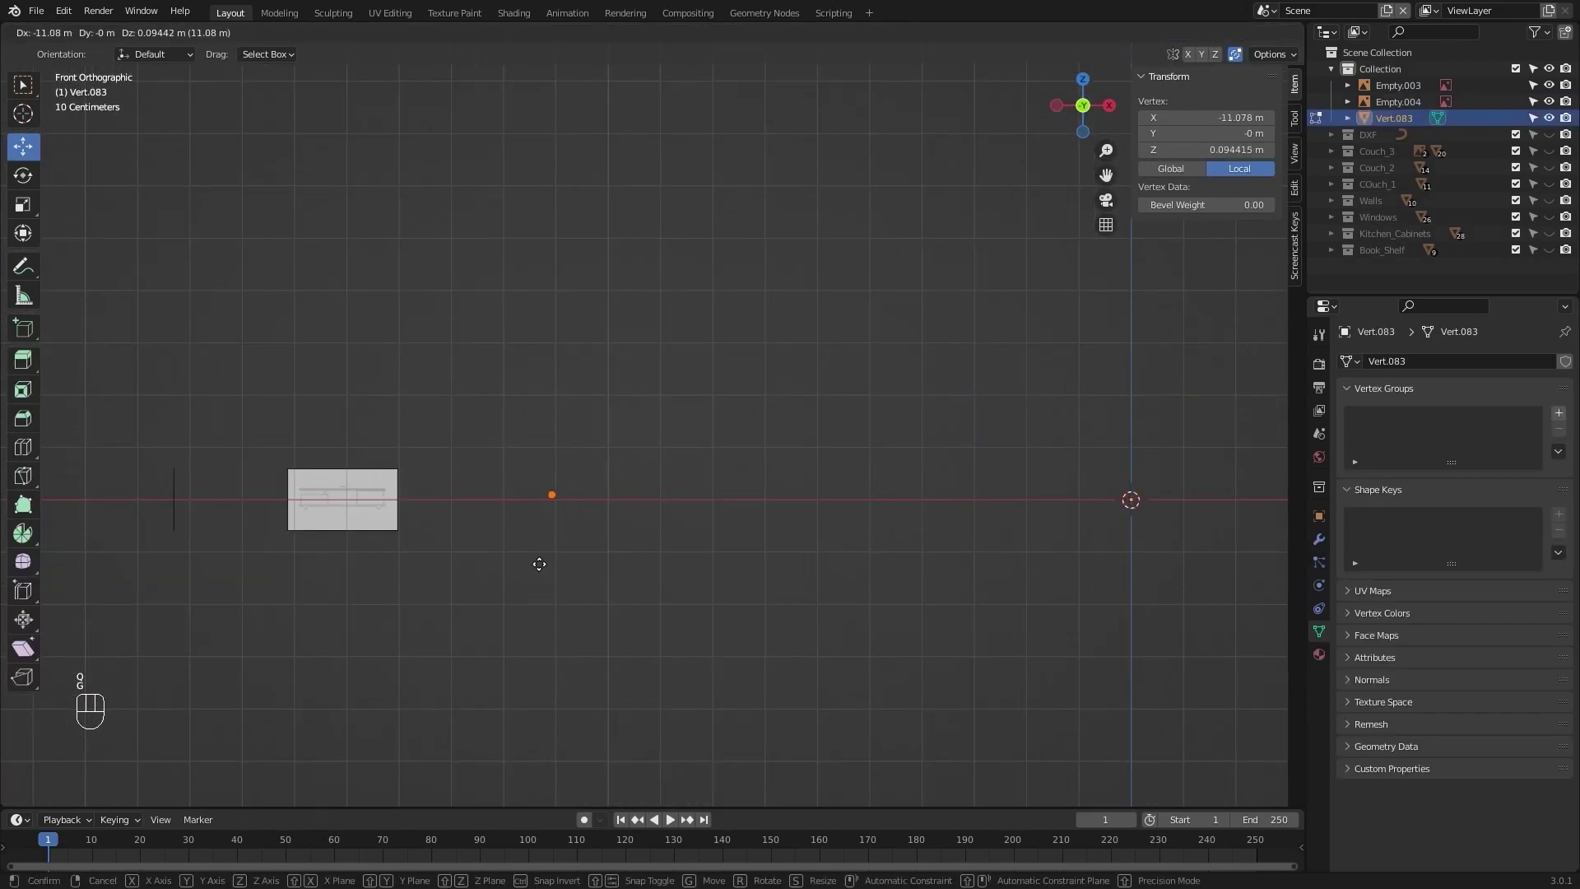
{"action": "left_click", "coordinate": [364, 552]}
{"action": "middle_click_drag", "start_coordinate": [136, 563], "coordinate": [511, 508], "text": "shift"}
{"action": "scroll", "coordinate": [516, 510], "scroll_direction": "up", "scroll_amount": 5}
{"action": "scroll", "coordinate": [628, 539], "scroll_direction": "up", "scroll_amount": 3}
{"action": "middle_click_drag", "start_coordinate": [965, 518], "coordinate": [692, 533], "text": "shift"}
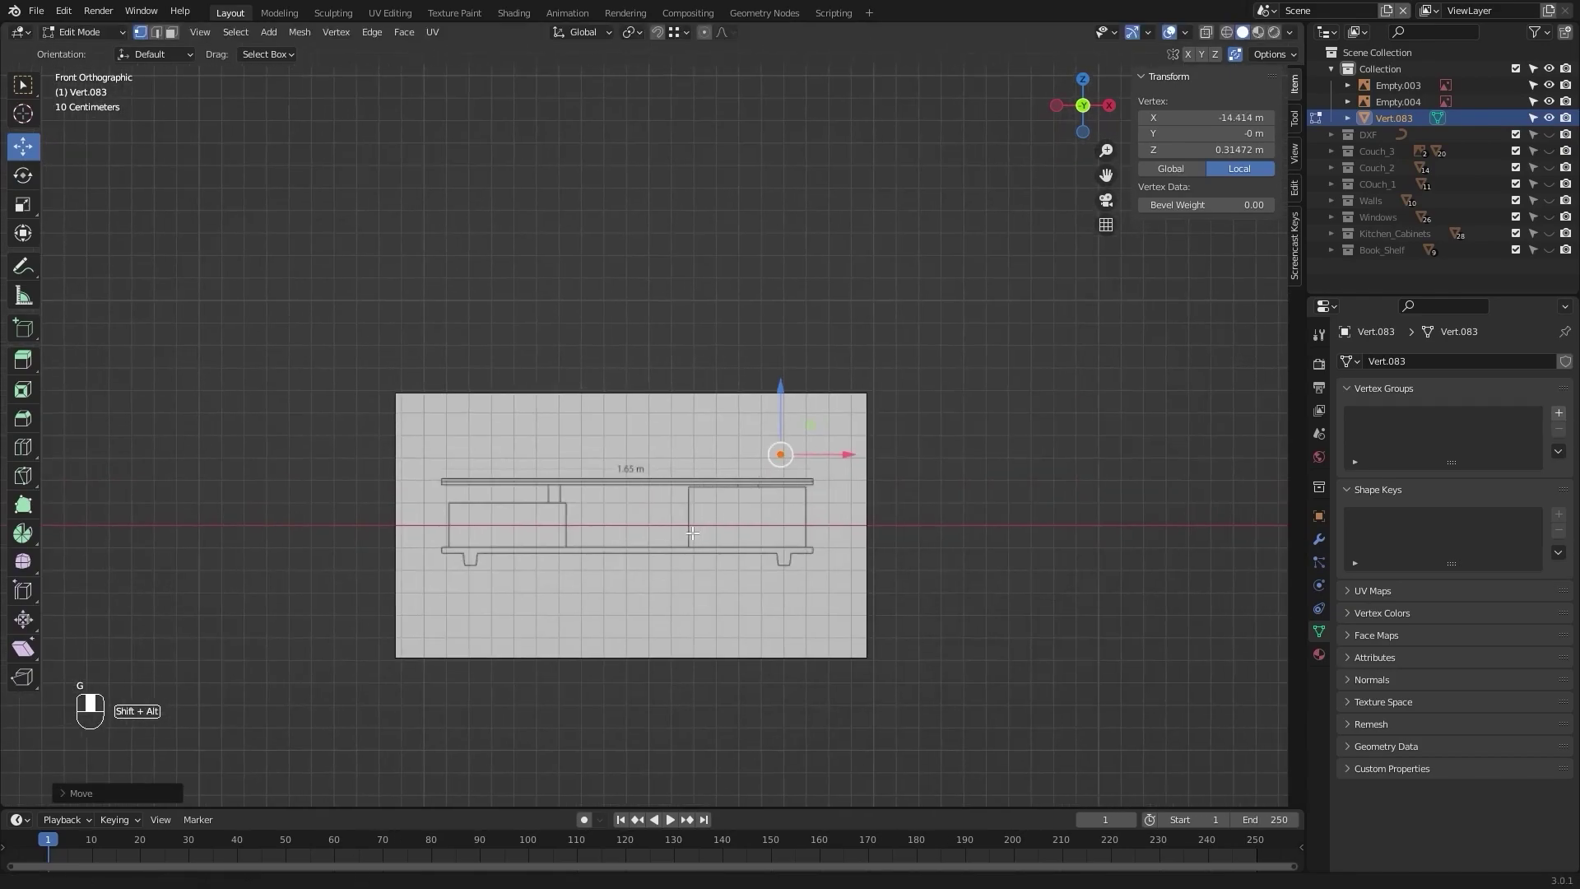
{"action": "scroll", "coordinate": [693, 533], "scroll_direction": "up", "scroll_amount": 4}
{"action": "key", "text": "g"}
{"action": "left_click", "coordinate": [218, 570]}
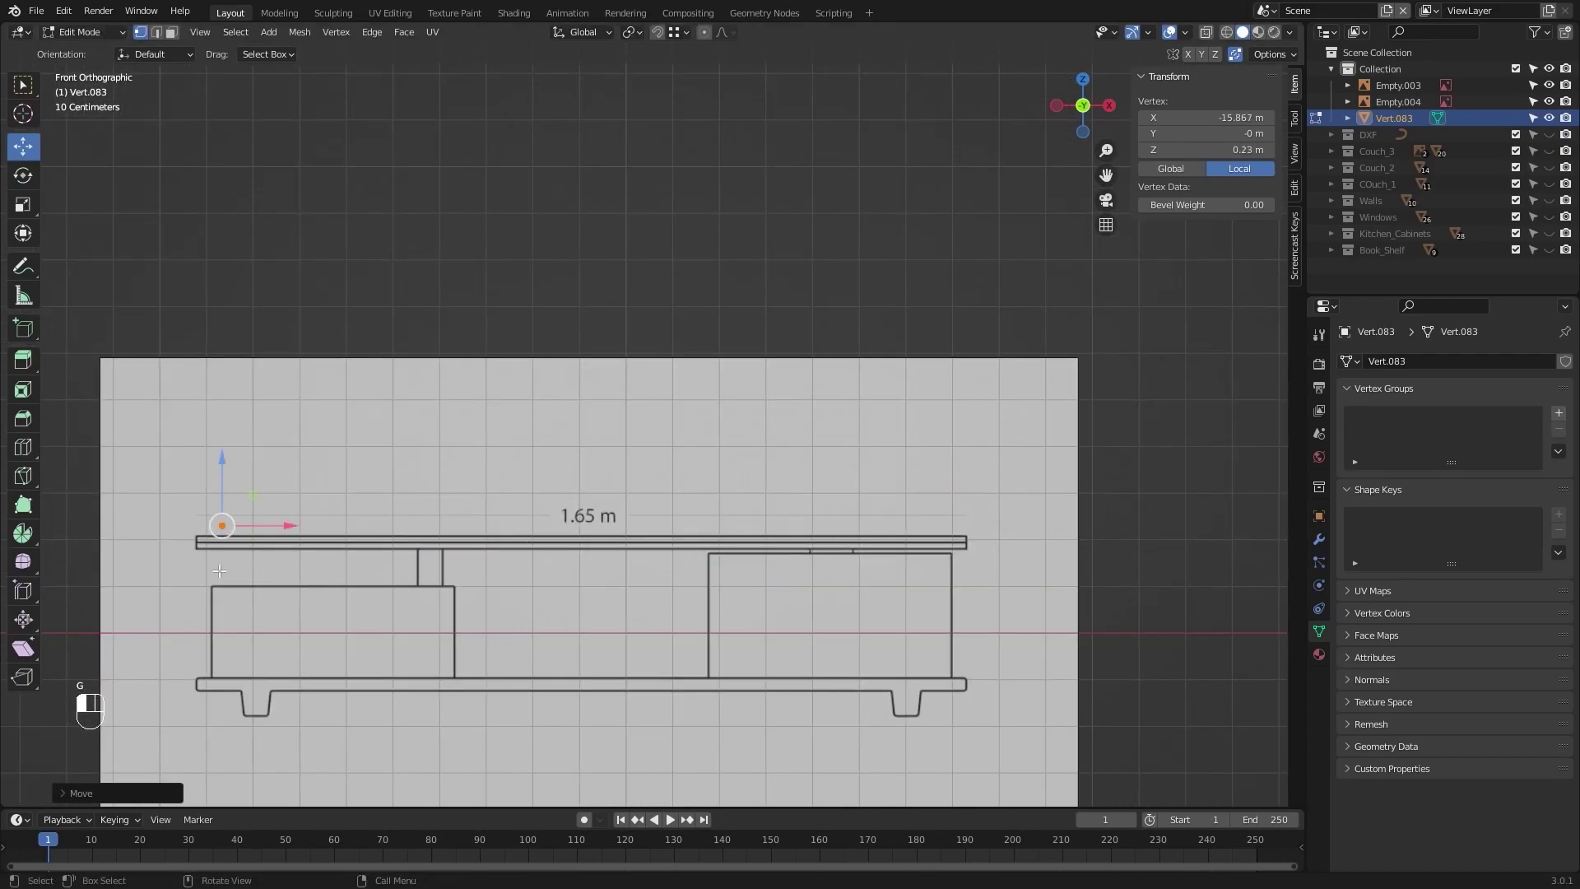
{"action": "middle_click_drag", "start_coordinate": [219, 571], "coordinate": [614, 503], "text": "shift"}
{"action": "scroll", "coordinate": [614, 504], "scroll_direction": "up", "scroll_amount": 10}
{"action": "middle_click_drag", "start_coordinate": [336, 777], "coordinate": [722, 442], "text": "shift"}
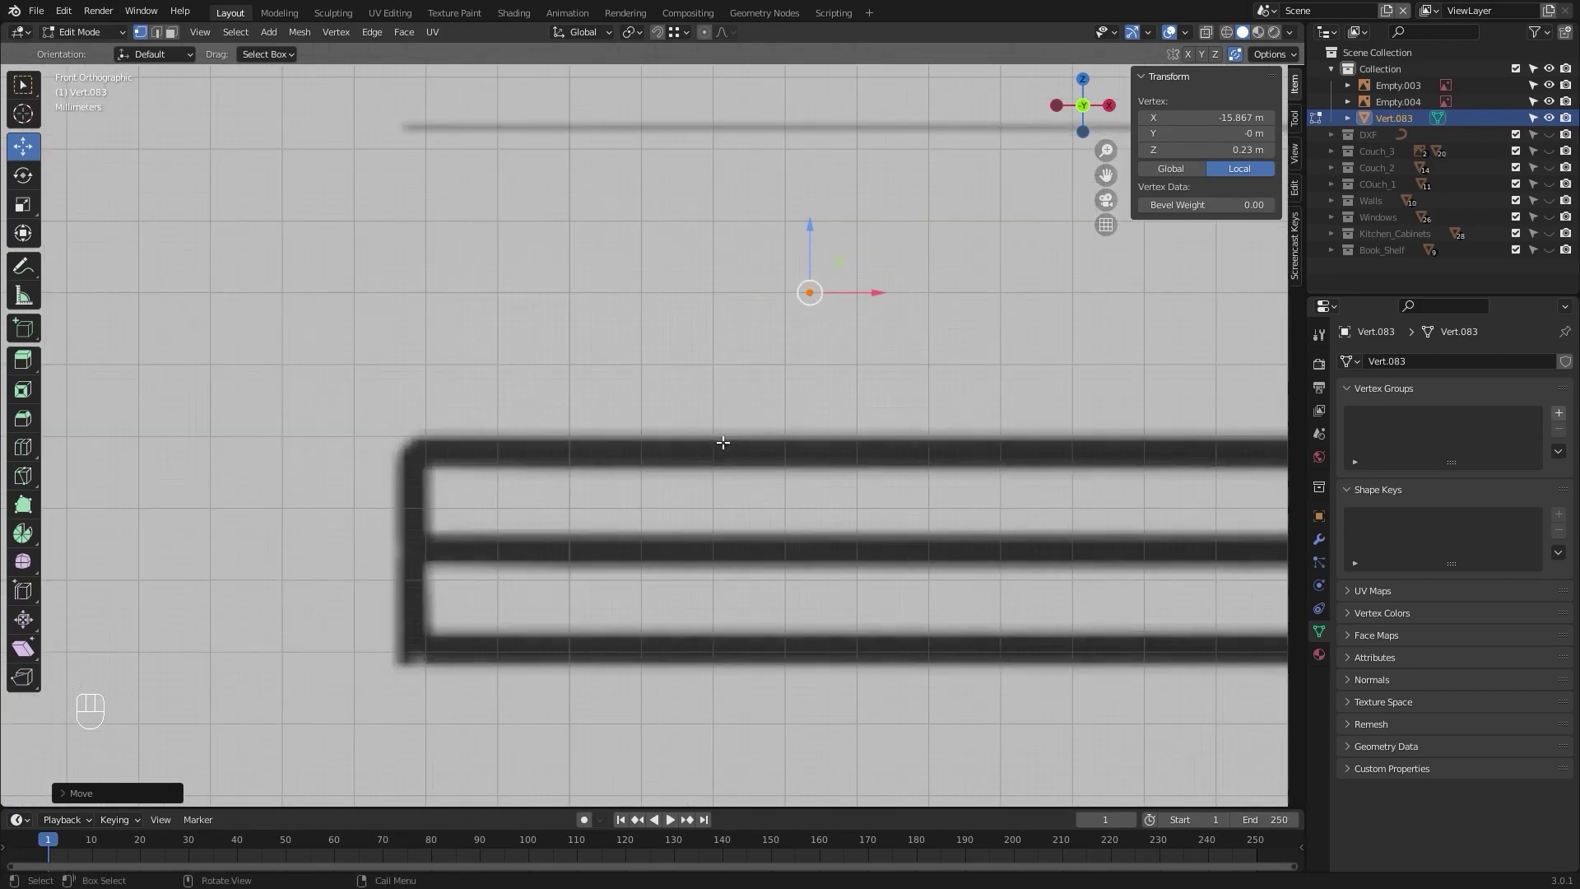
{"action": "key", "text": "g"}
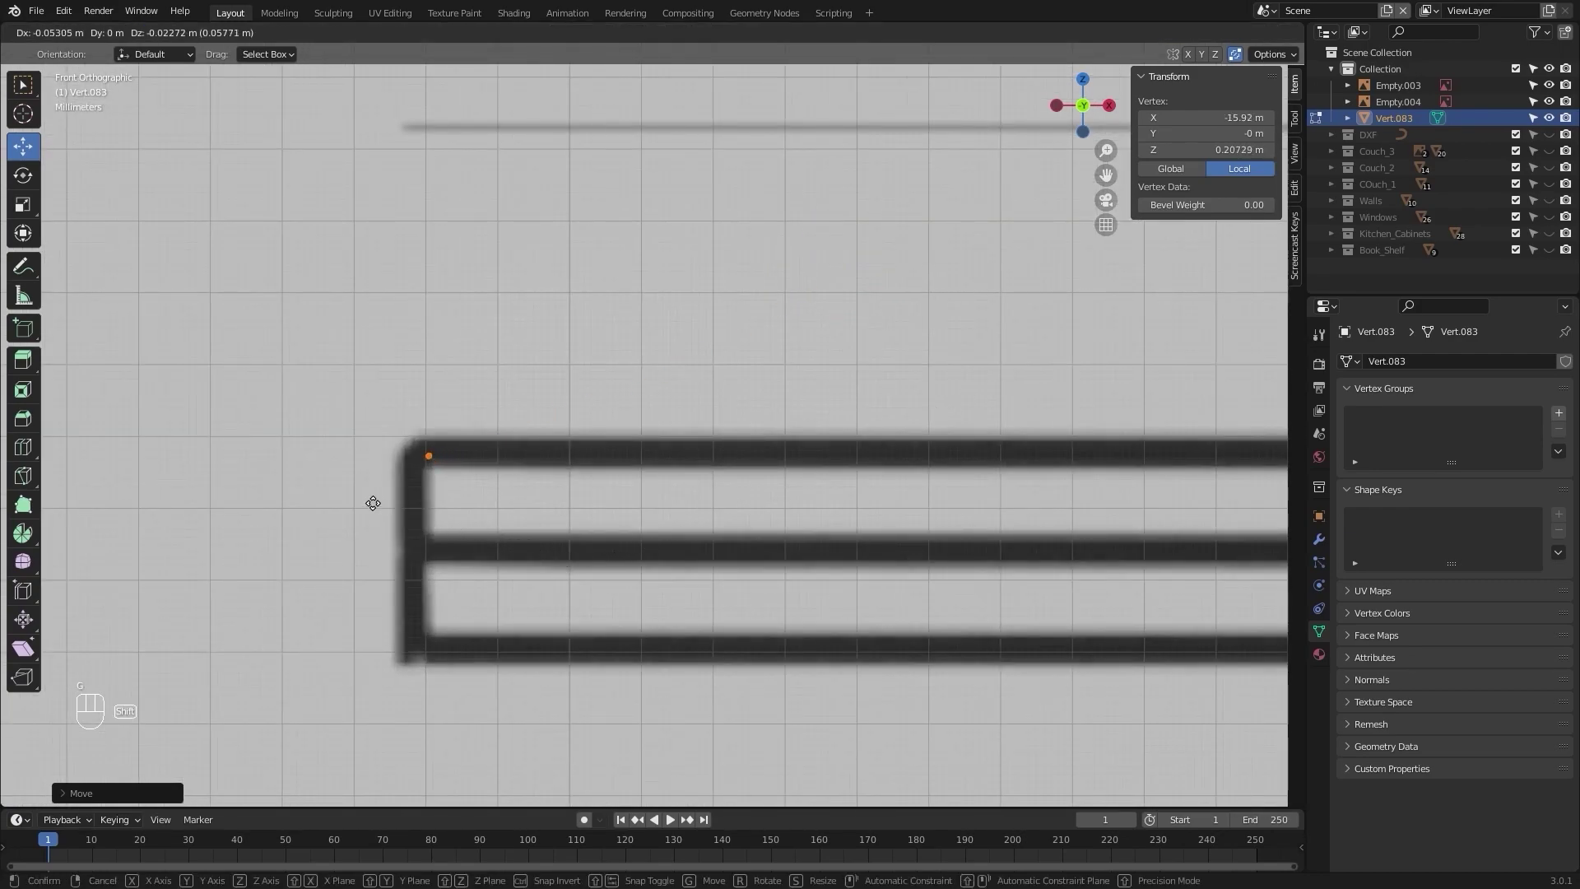
{"action": "left_click", "coordinate": [284, 469]}
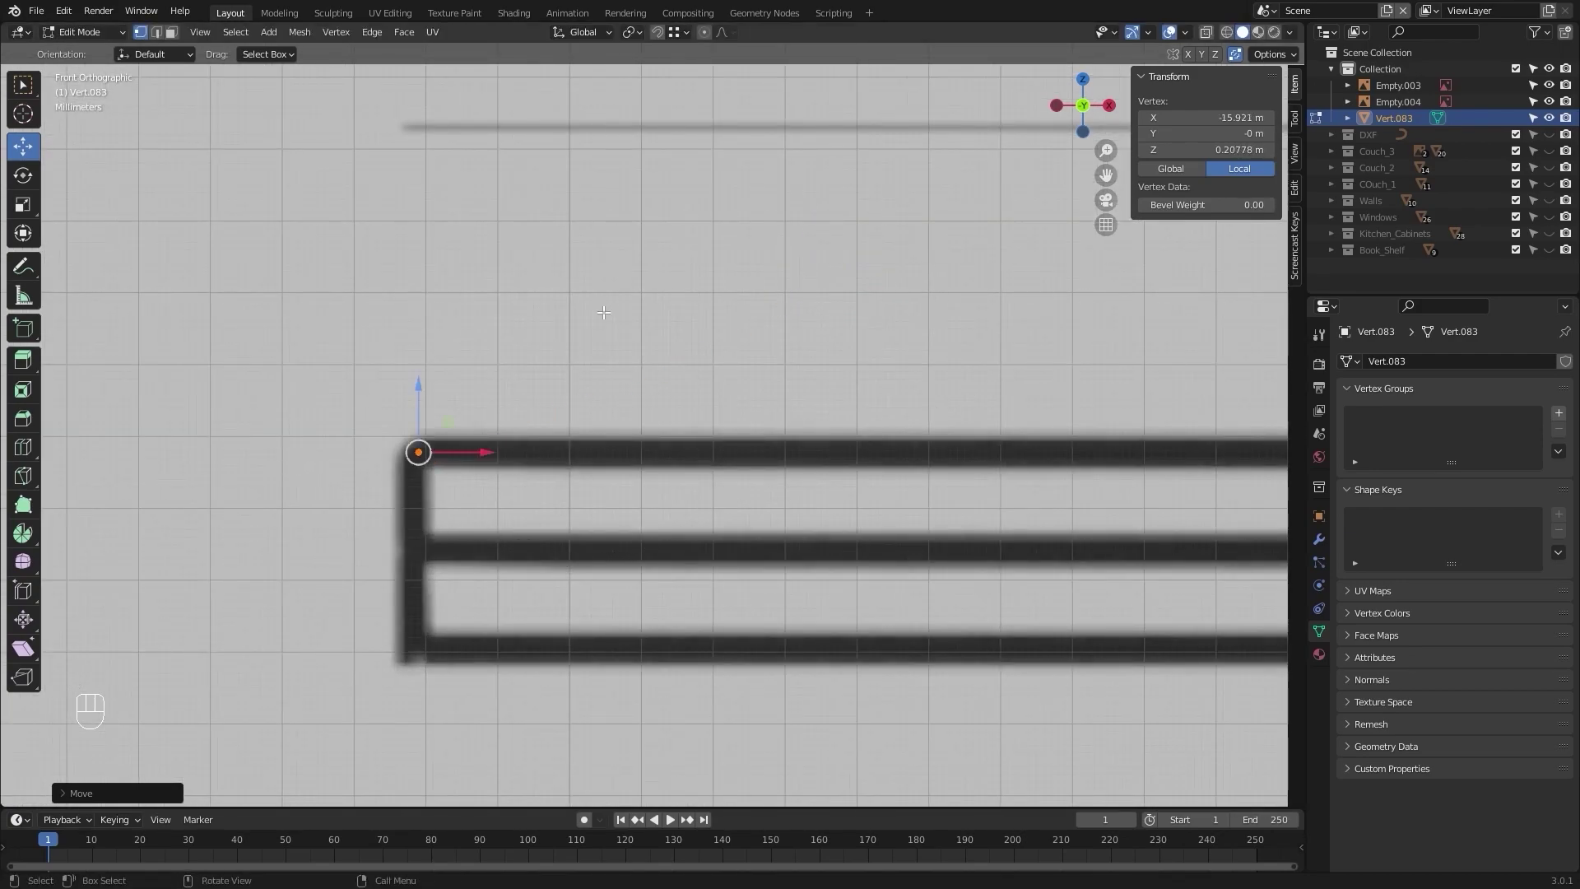
Step: Extrude the vertex down along Z about 0.014 m to the tabletop's middle line and select both vertices
{"action": "key", "text": "e"}
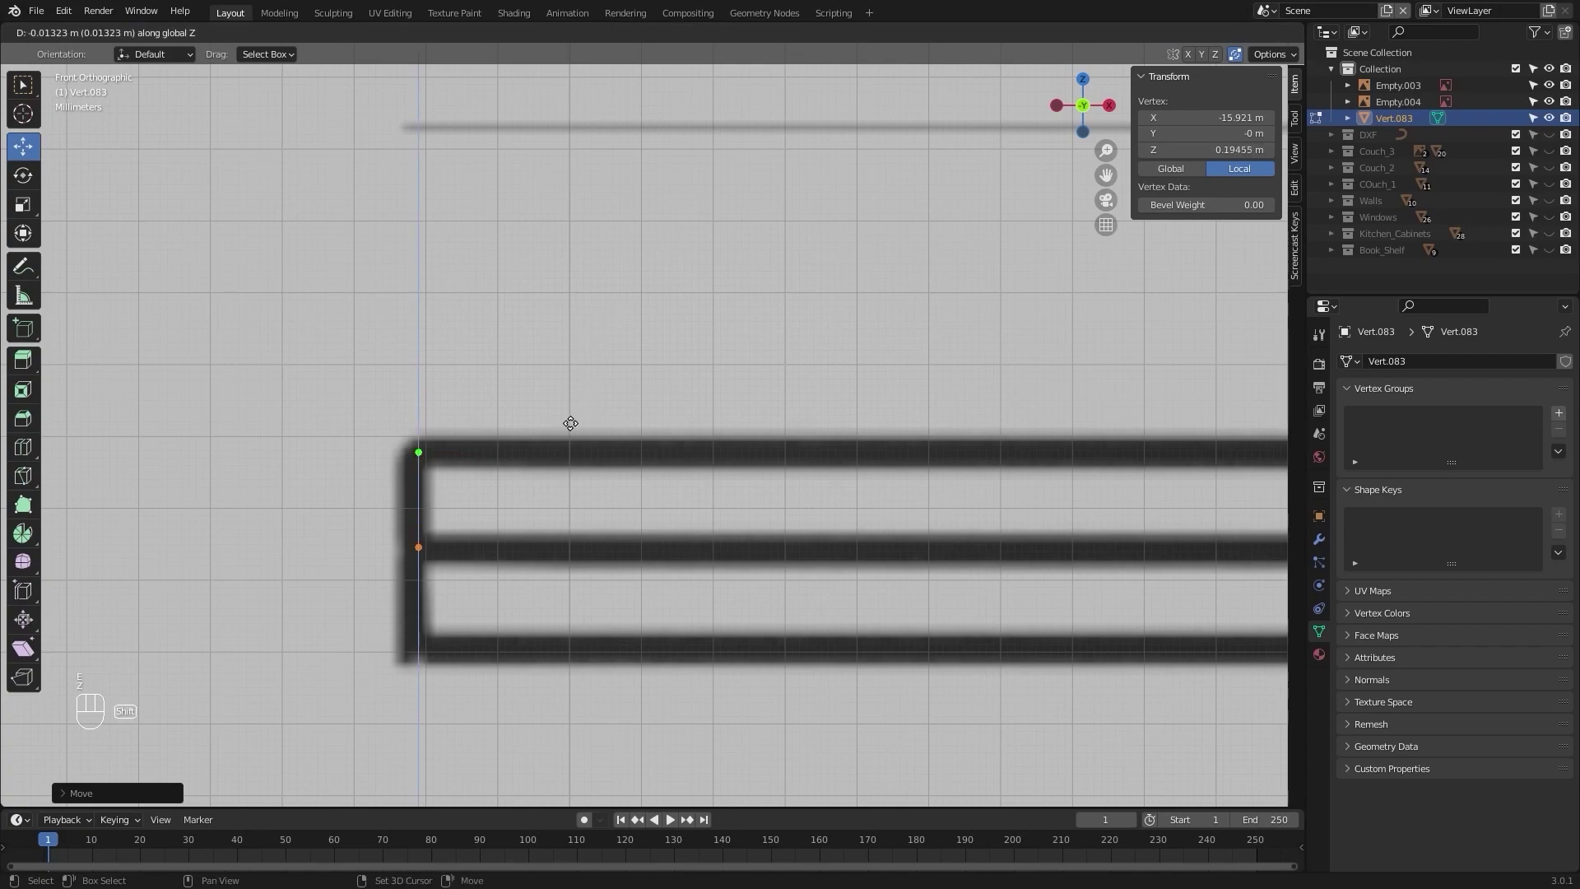
{"action": "left_click", "coordinate": [557, 460]}
{"action": "left_click_drag", "start_coordinate": [575, 412], "coordinate": [370, 584]}
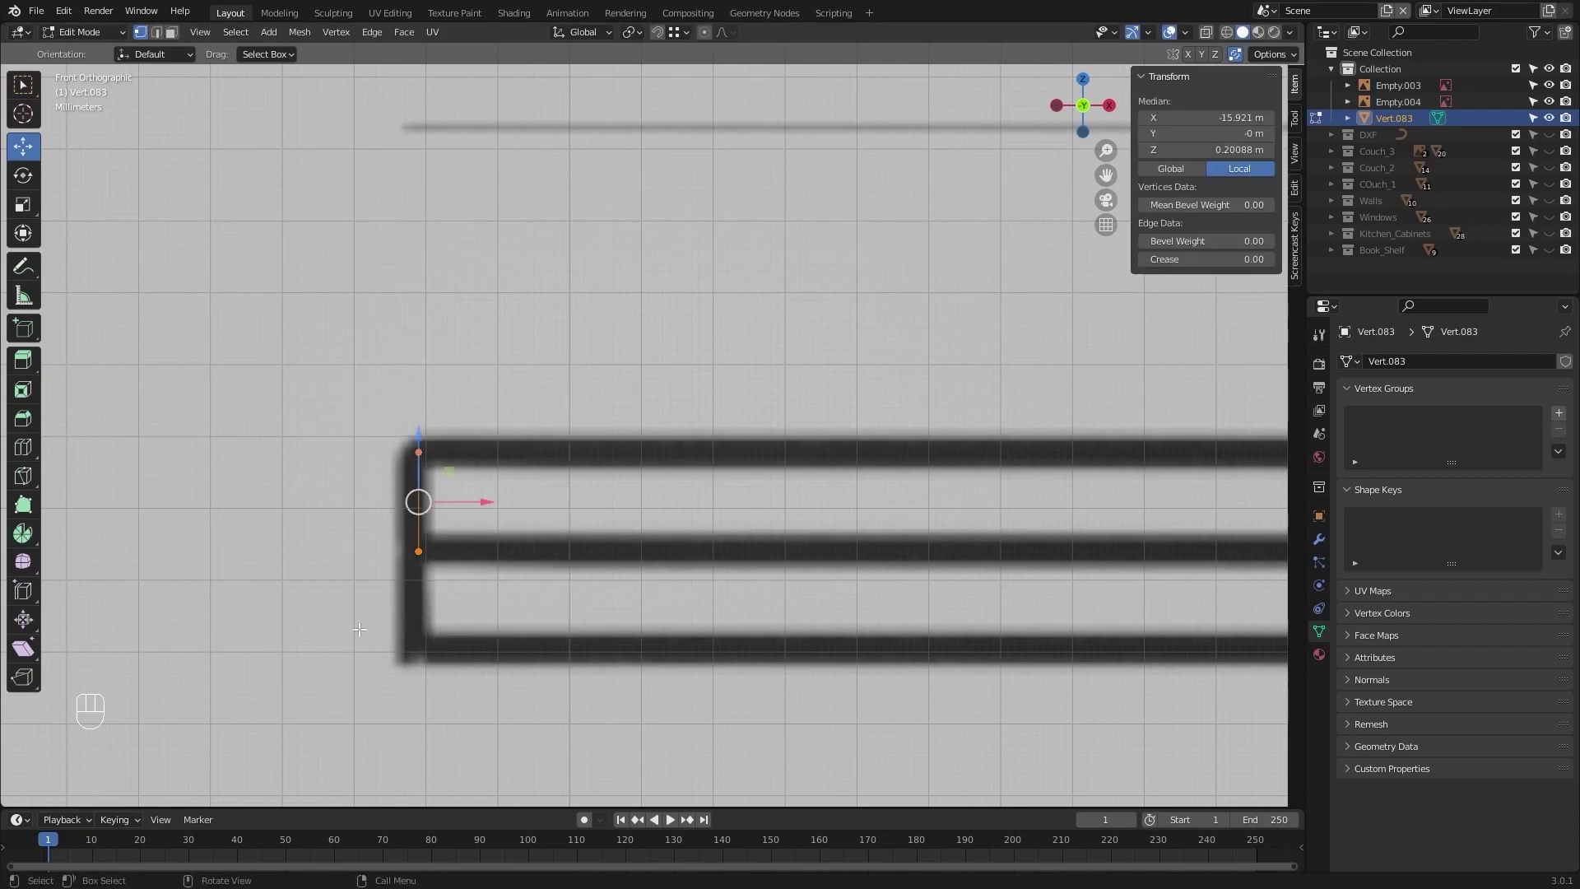
Step: Extrude the short edge along X across the tabletop outline, about 1.64 m, to near its right end
{"action": "scroll", "coordinate": [488, 555], "scroll_direction": "down", "scroll_amount": 10}
{"action": "scroll", "coordinate": [488, 554], "scroll_direction": "down", "scroll_amount": 5}
{"action": "middle_click_drag", "start_coordinate": [708, 391], "coordinate": [544, 426], "text": "shift"}
{"action": "right_click", "coordinate": [544, 426]}
{"action": "key", "text": "x"}
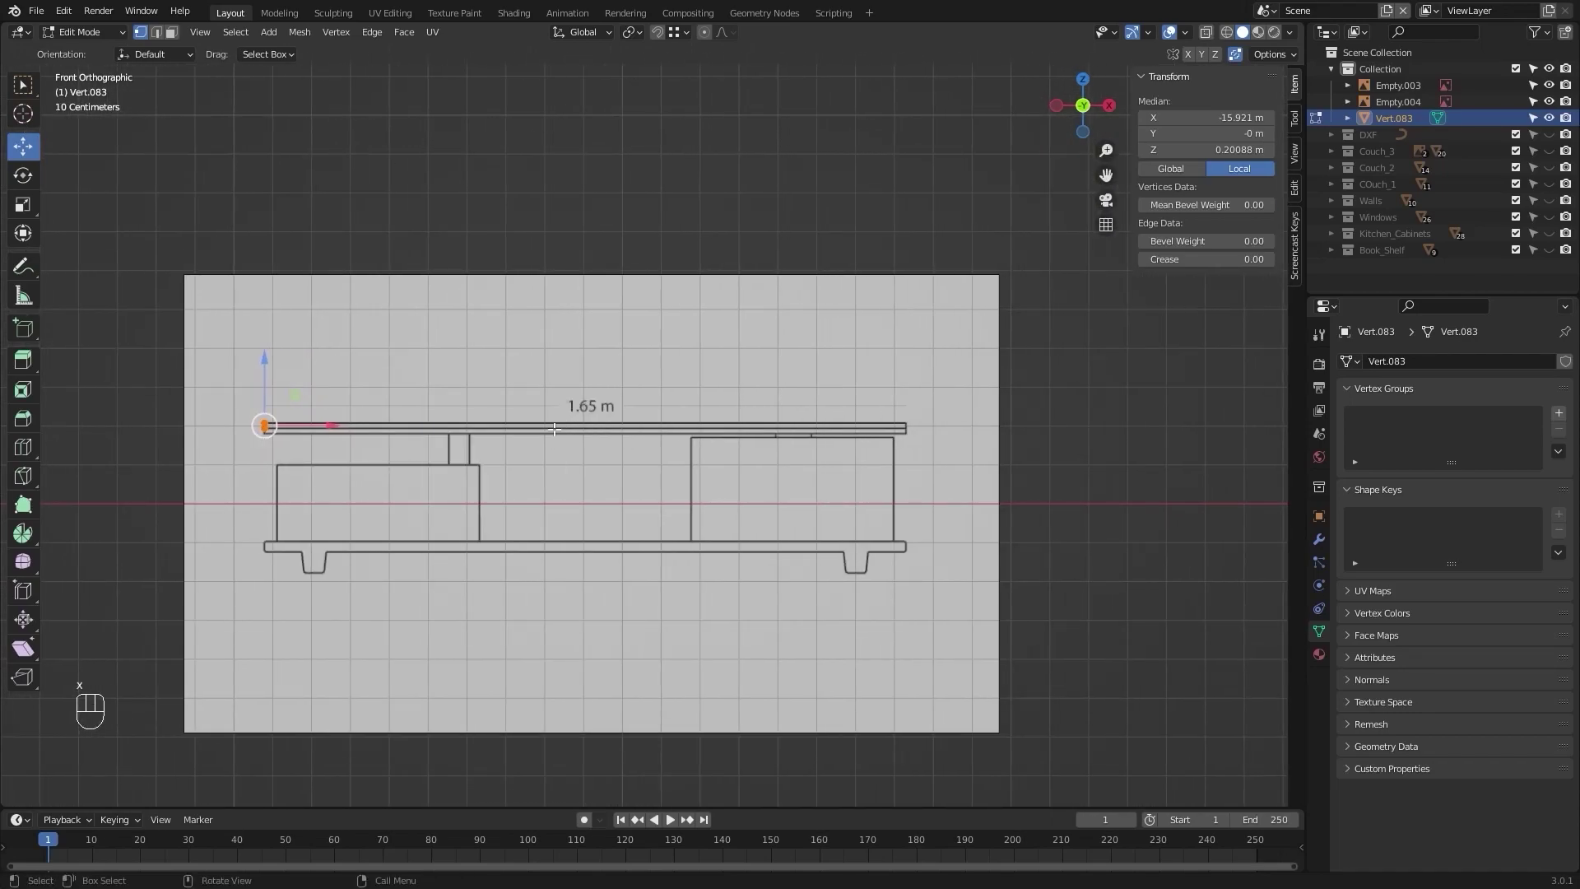
{"action": "key", "text": "e"}
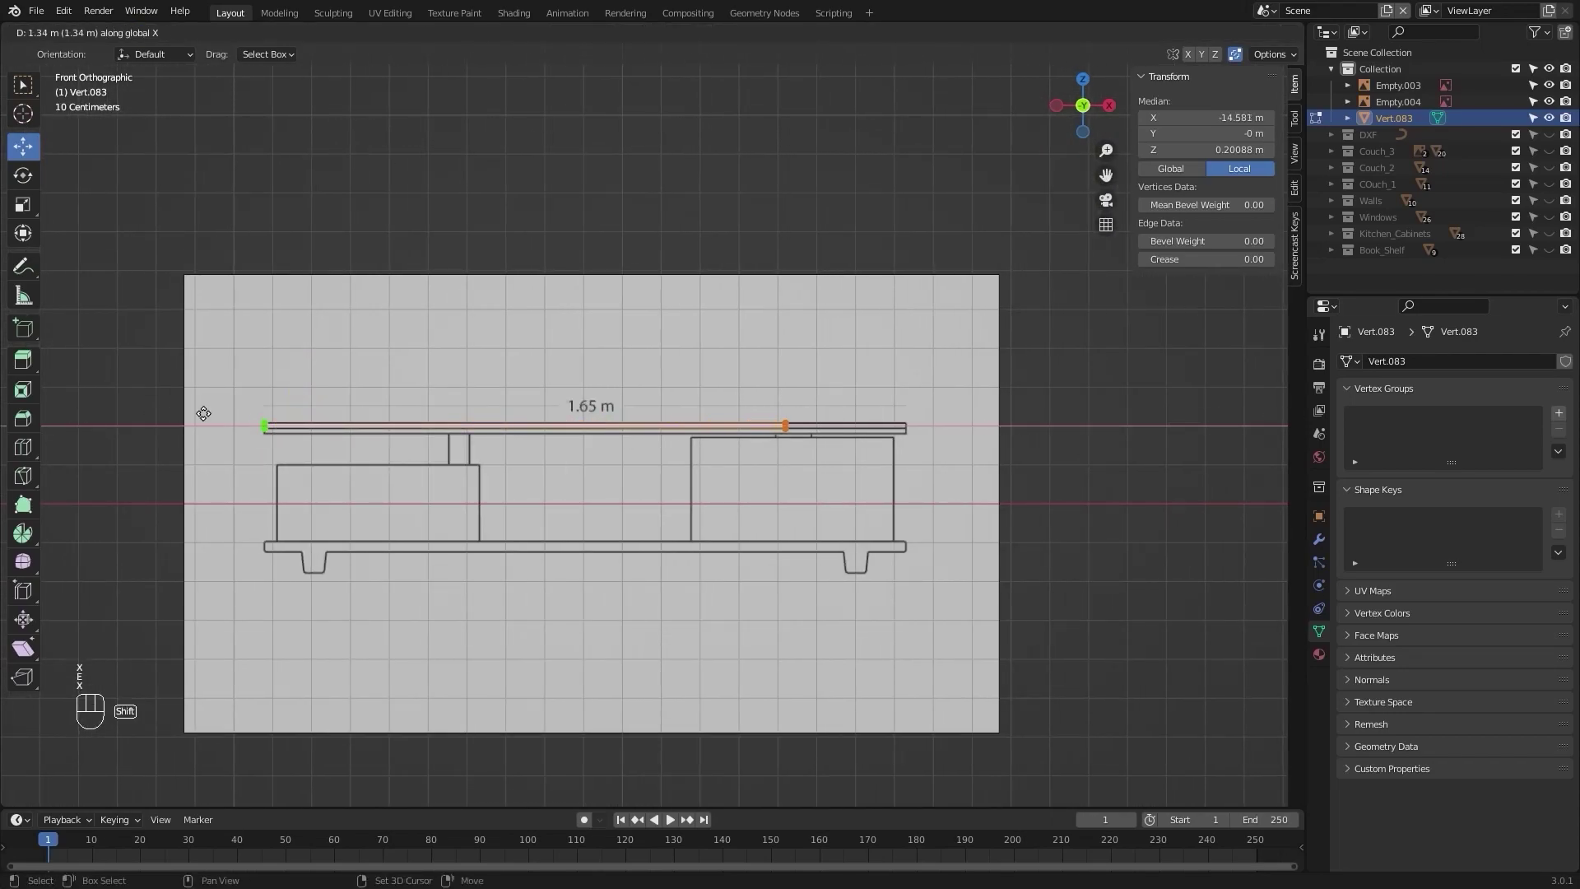
{"action": "left_click", "coordinate": [1226, 358], "text": "shift"}
Step: Move the extruded end edge along X onto the tabletop's right outline, making the face 1.65 m wide, and clear the selection
{"action": "middle_click_drag", "start_coordinate": [1248, 348], "coordinate": [853, 307], "text": "shift"}
{"action": "scroll", "coordinate": [853, 307], "scroll_direction": "up", "scroll_amount": 4}
{"action": "middle_click_drag", "start_coordinate": [230, 404], "coordinate": [489, 375], "text": "shift"}
{"action": "scroll", "coordinate": [655, 426], "scroll_direction": "up", "scroll_amount": 11}
{"action": "middle_click_drag", "start_coordinate": [674, 308], "coordinate": [509, 483], "text": "shift"}
{"action": "scroll", "coordinate": [569, 424], "scroll_direction": "up", "scroll_amount": 2}
{"action": "key", "text": "g"}
{"action": "key", "text": "x"}
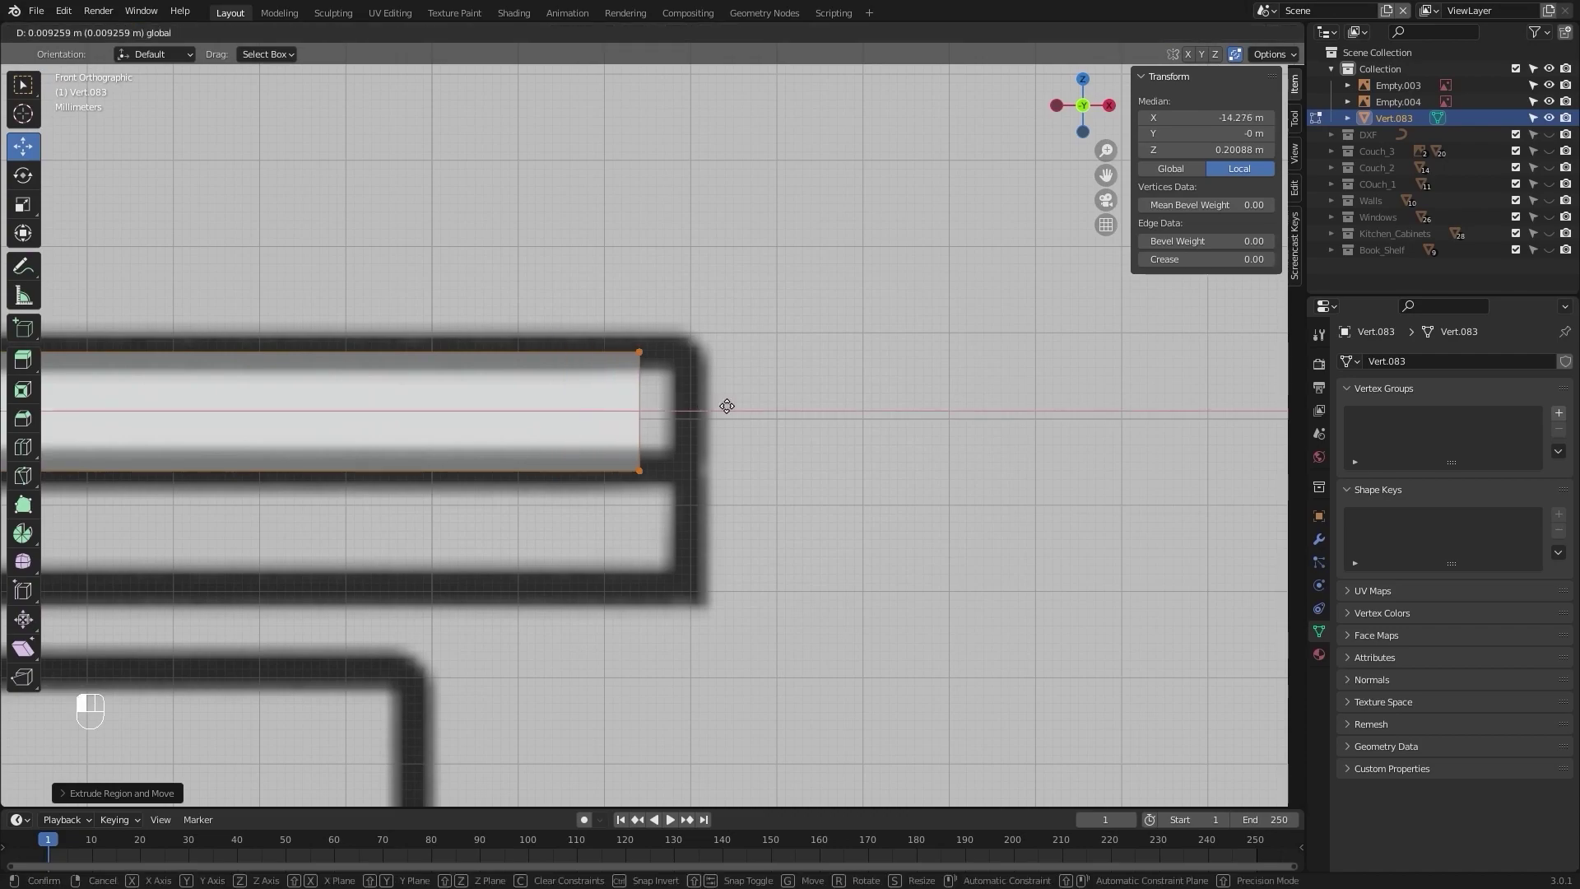
{"action": "left_click_drag", "start_coordinate": [760, 405], "coordinate": [759, 406]}
{"action": "scroll", "coordinate": [758, 405], "scroll_direction": "down", "scroll_amount": 9}
{"action": "left_click", "coordinate": [758, 406]}
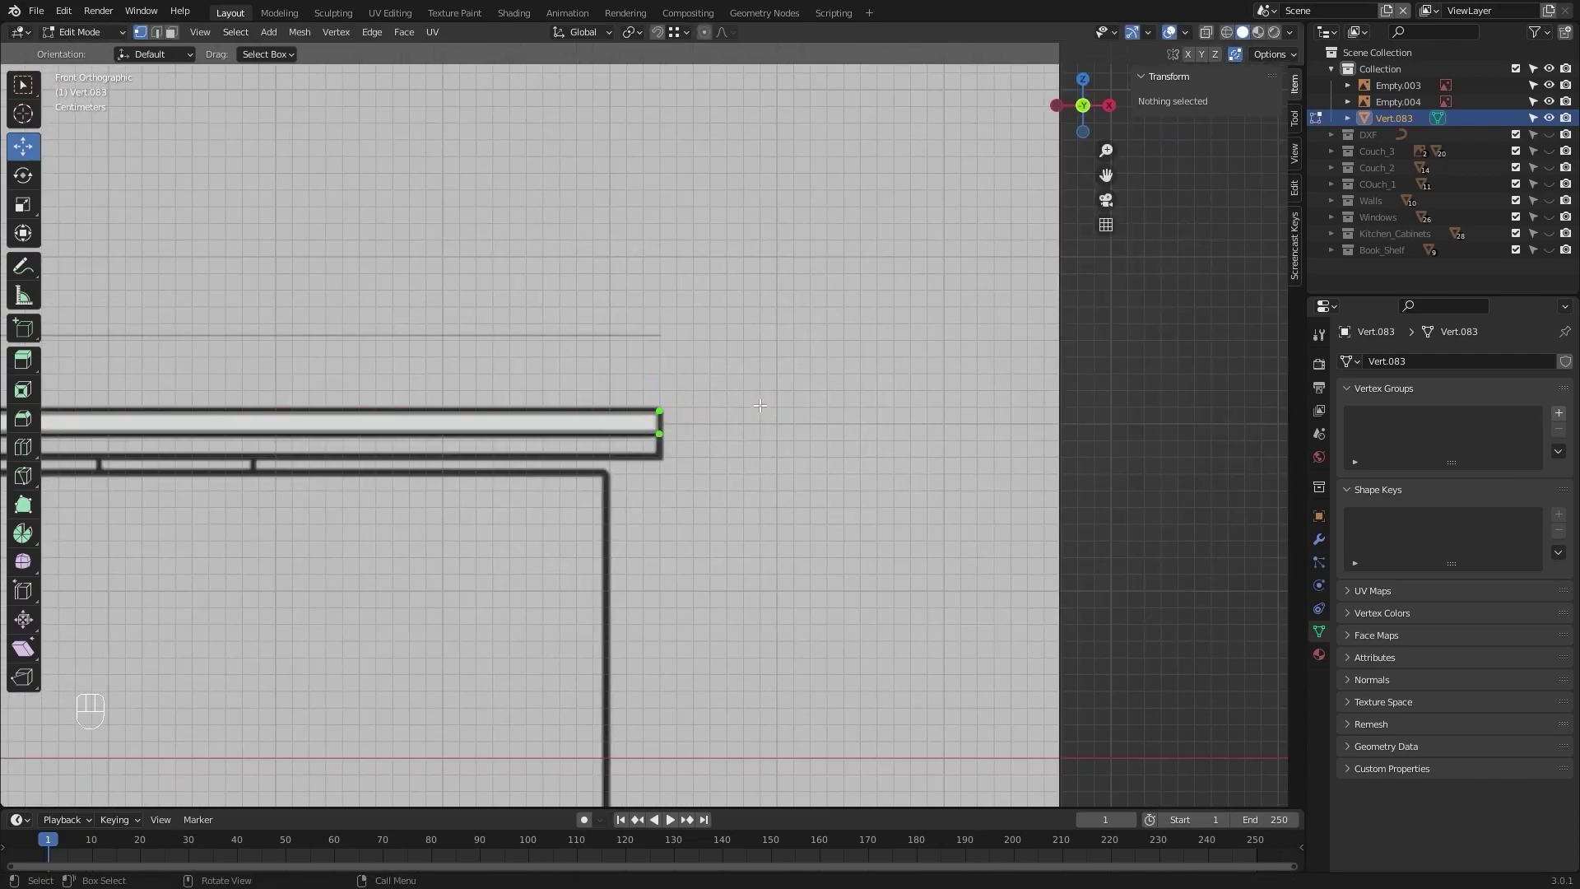
Step: In the right view, move the whole tabletop face along Y to about -1.039 m, matching the tabletop's right end in the b.png reference
{"action": "scroll", "coordinate": [757, 406], "scroll_direction": "down", "scroll_amount": 4}
{"action": "key", "text": "a"}
{"action": "scroll", "coordinate": [758, 406], "scroll_direction": "down", "scroll_amount": 4}
{"action": "key", "text": "KP_3"}
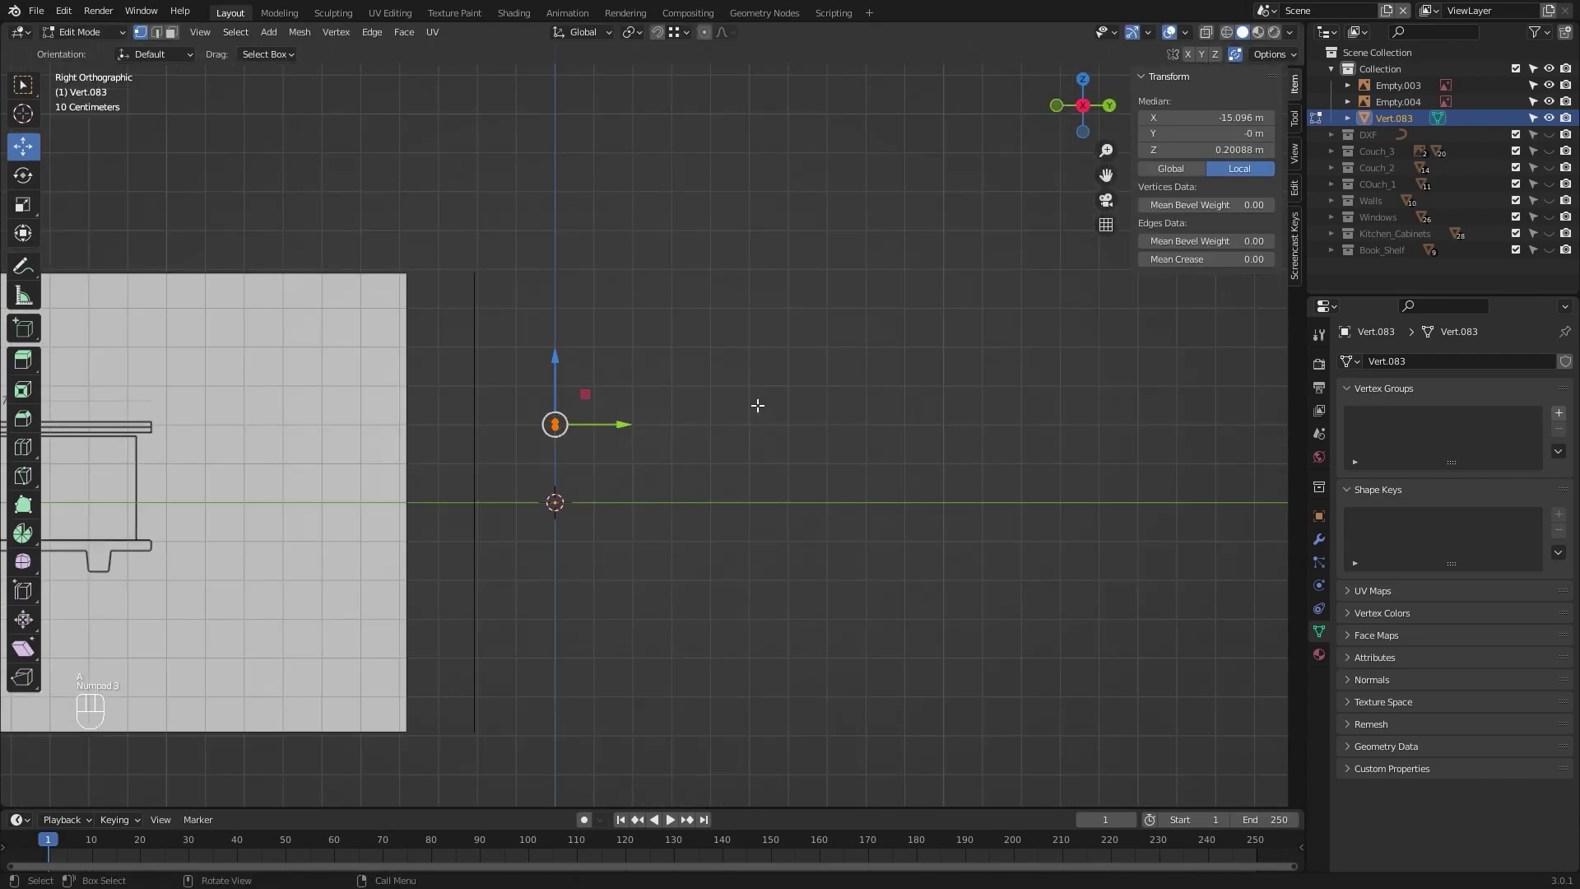
{"action": "middle_click_drag", "start_coordinate": [753, 405], "coordinate": [998, 493], "text": "shift"}
{"action": "key", "text": "g"}
{"action": "key", "text": "y"}
{"action": "left_click", "coordinate": [591, 479]}
{"action": "scroll", "coordinate": [659, 461], "scroll_direction": "up", "scroll_amount": 8}
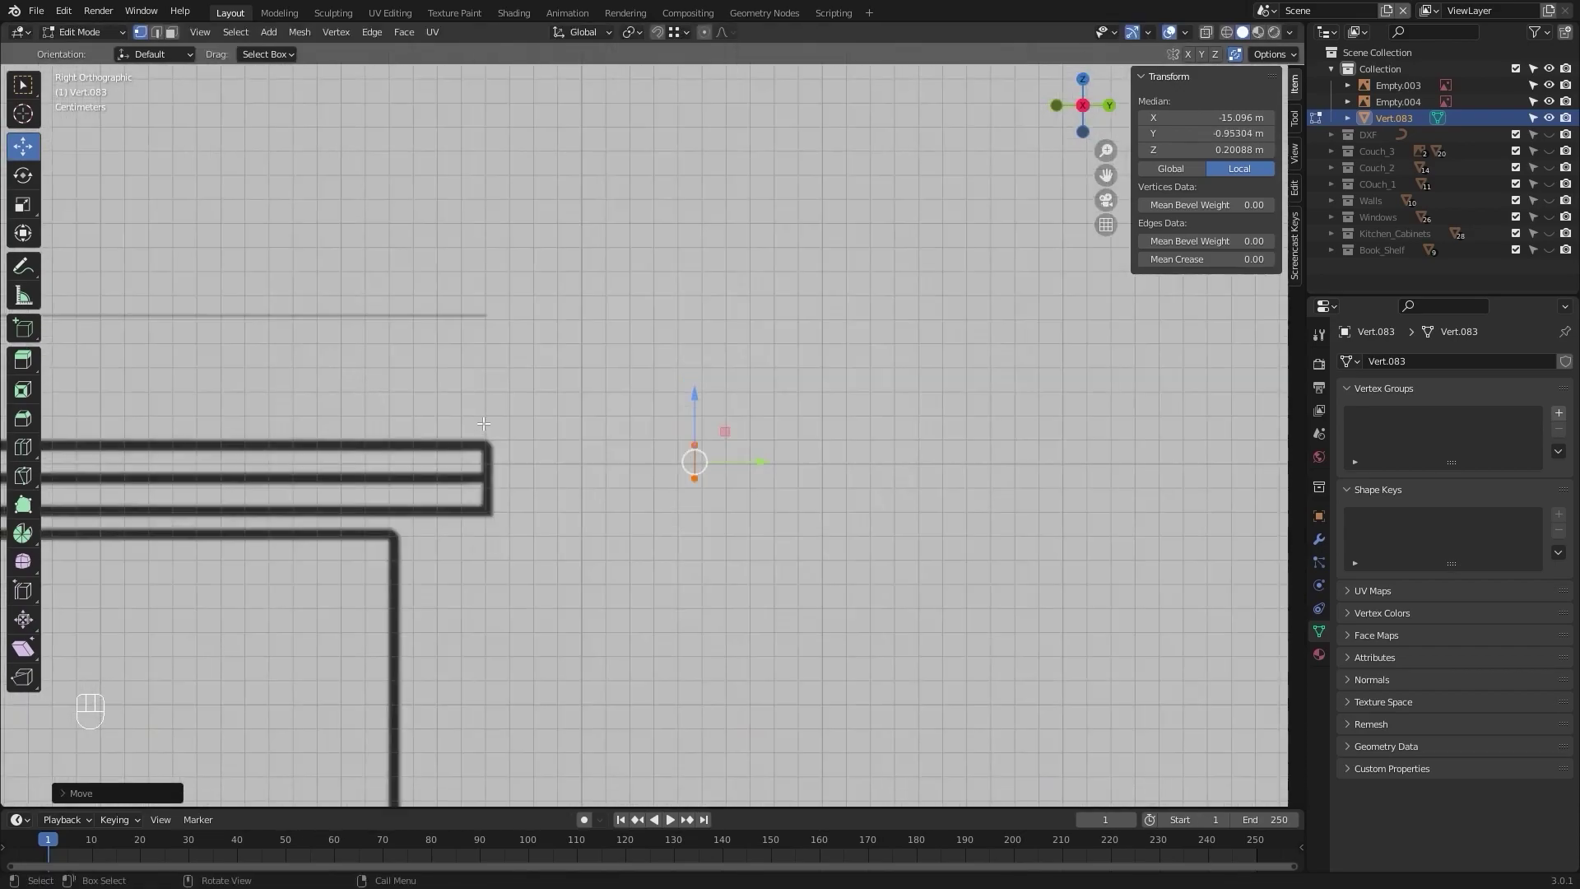
{"action": "left_click_drag", "start_coordinate": [755, 477], "coordinate": [753, 473]}
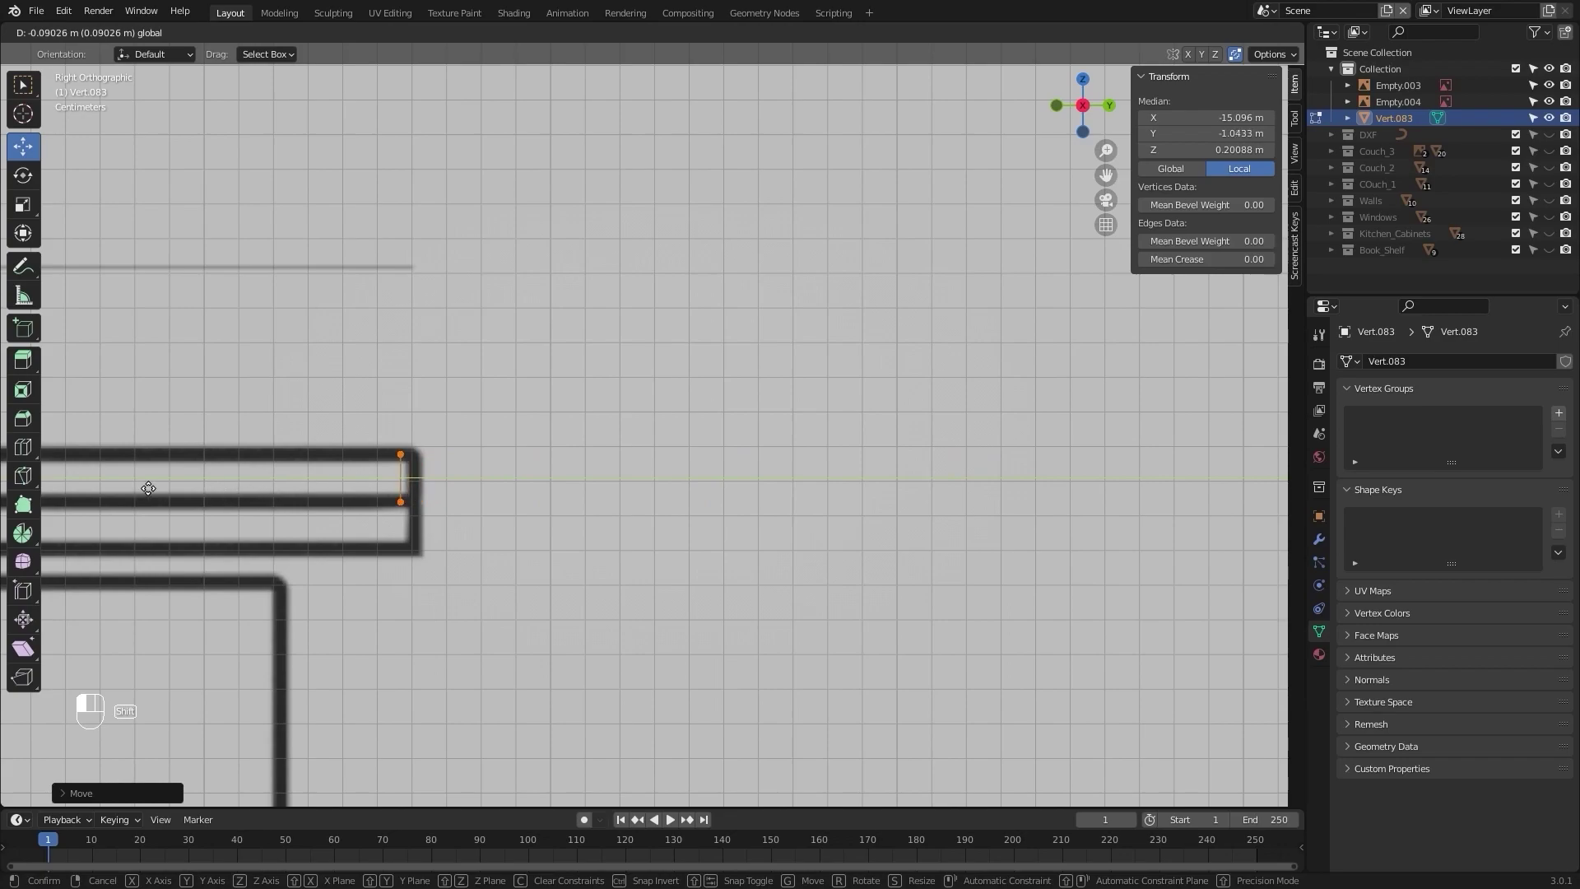
{"action": "left_click_drag", "start_coordinate": [275, 473], "coordinate": [286, 472], "text": "shift"}
{"action": "scroll", "coordinate": [284, 444], "scroll_direction": "down", "scroll_amount": 8}
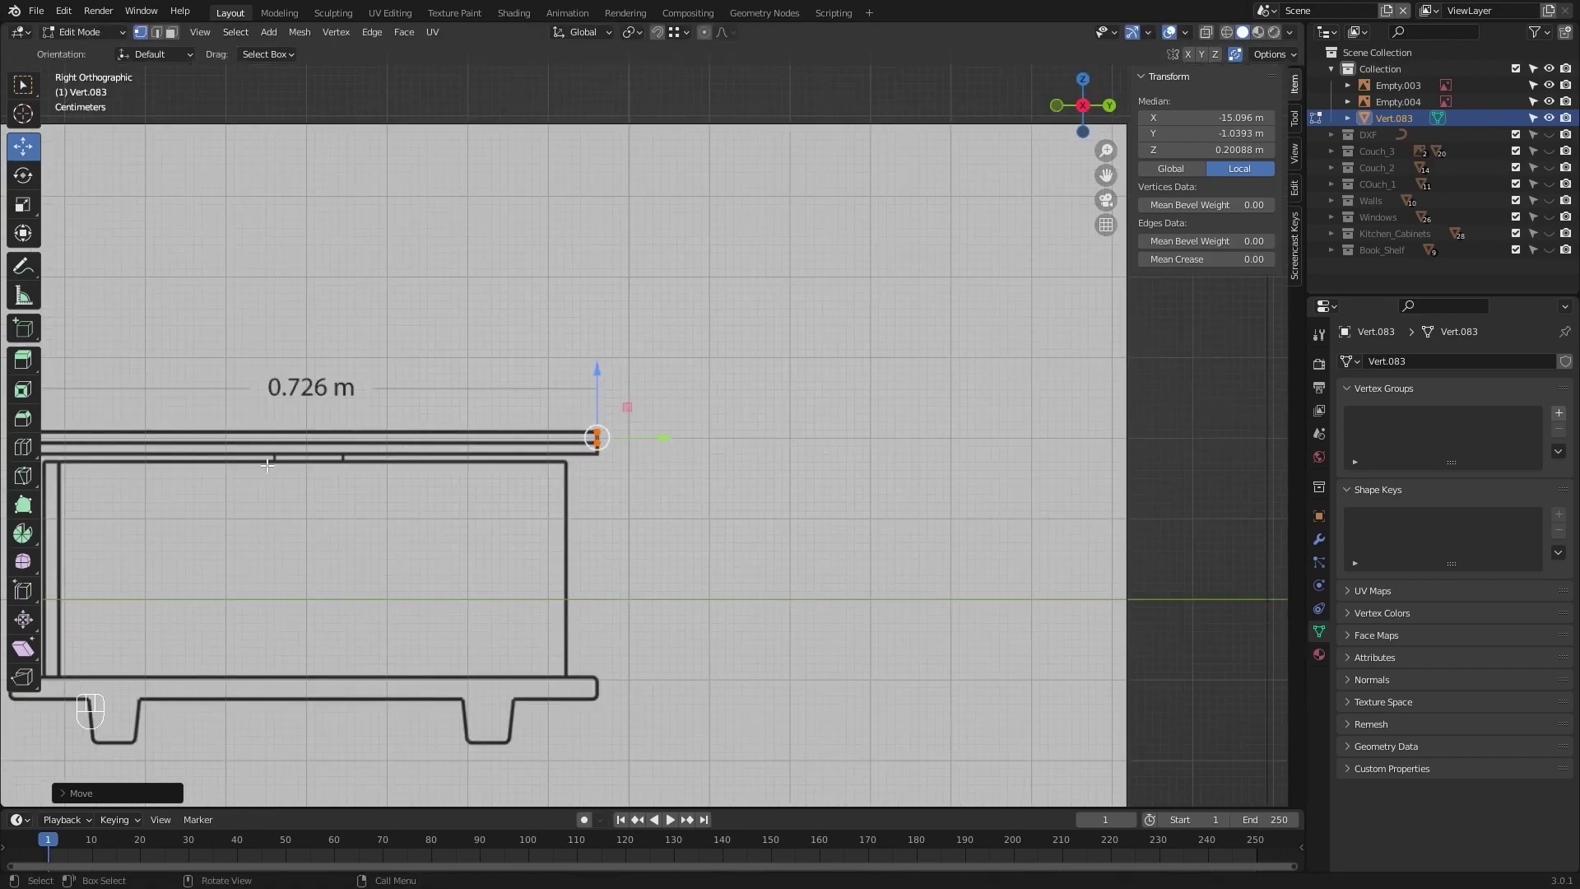
Step: Extrude the tabletop face along negative Y about 0.728 m to the tabletop's left outline in the b.png reference
{"action": "middle_click_drag", "start_coordinate": [272, 412], "coordinate": [662, 480], "text": "shift"}
{"action": "key", "text": "e"}
{"action": "key", "text": "y"}
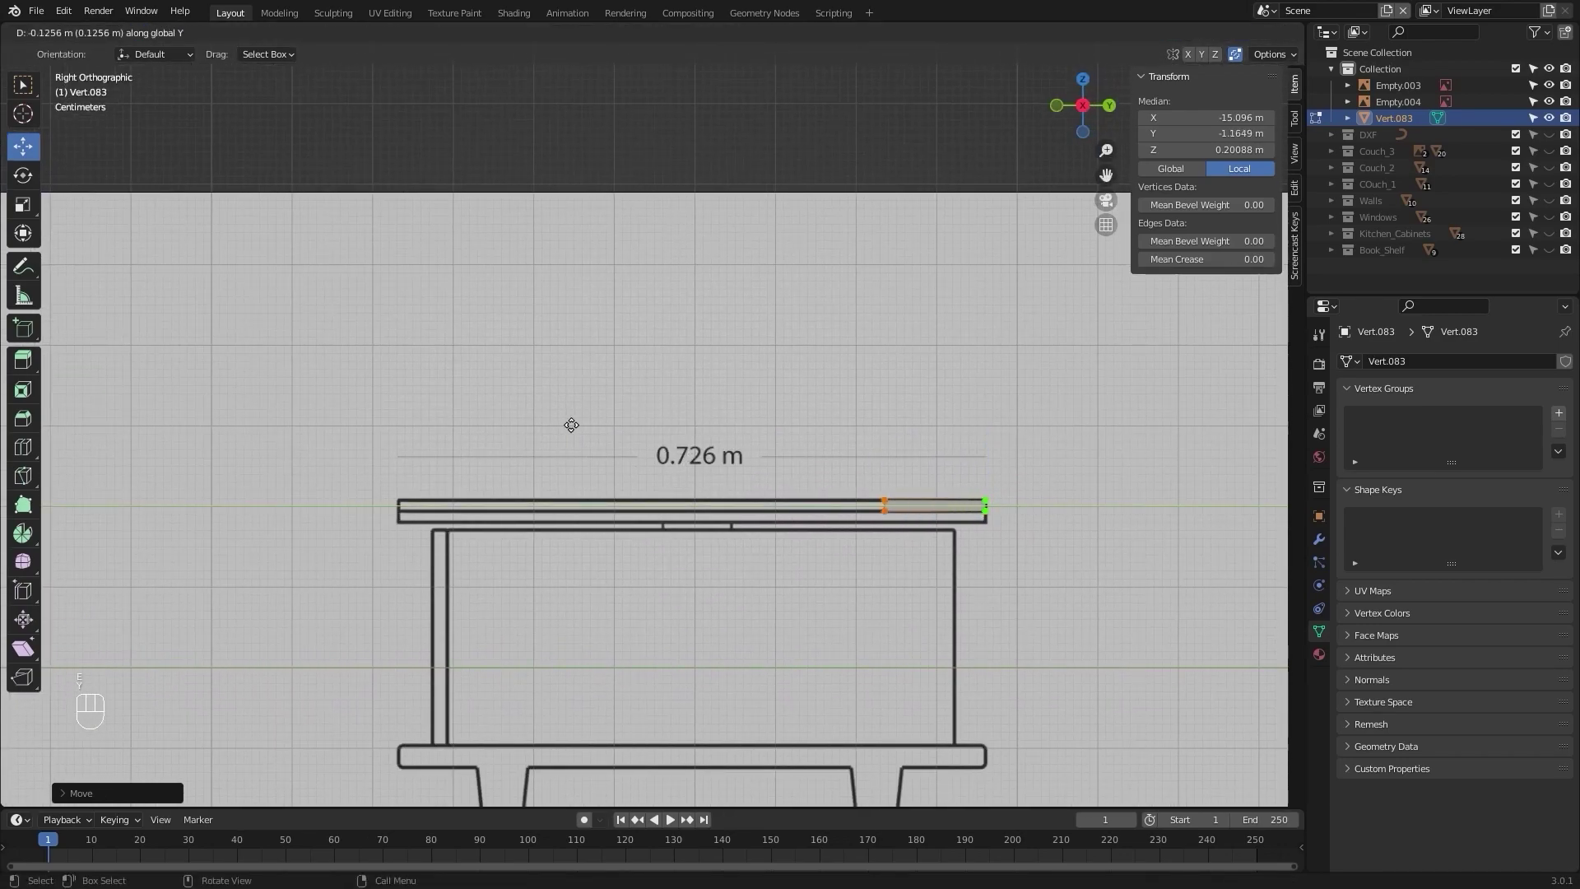
{"action": "left_click", "coordinate": [37, 445], "text": "shift"}
{"action": "scroll", "coordinate": [454, 461], "scroll_direction": "up", "scroll_amount": 1}
{"action": "scroll", "coordinate": [681, 370], "scroll_direction": "up", "scroll_amount": 10}
{"action": "middle_click_drag", "start_coordinate": [455, 462], "coordinate": [815, 436], "text": "alt+shift"}
{"action": "key", "text": "g"}
{"action": "key", "text": "y"}
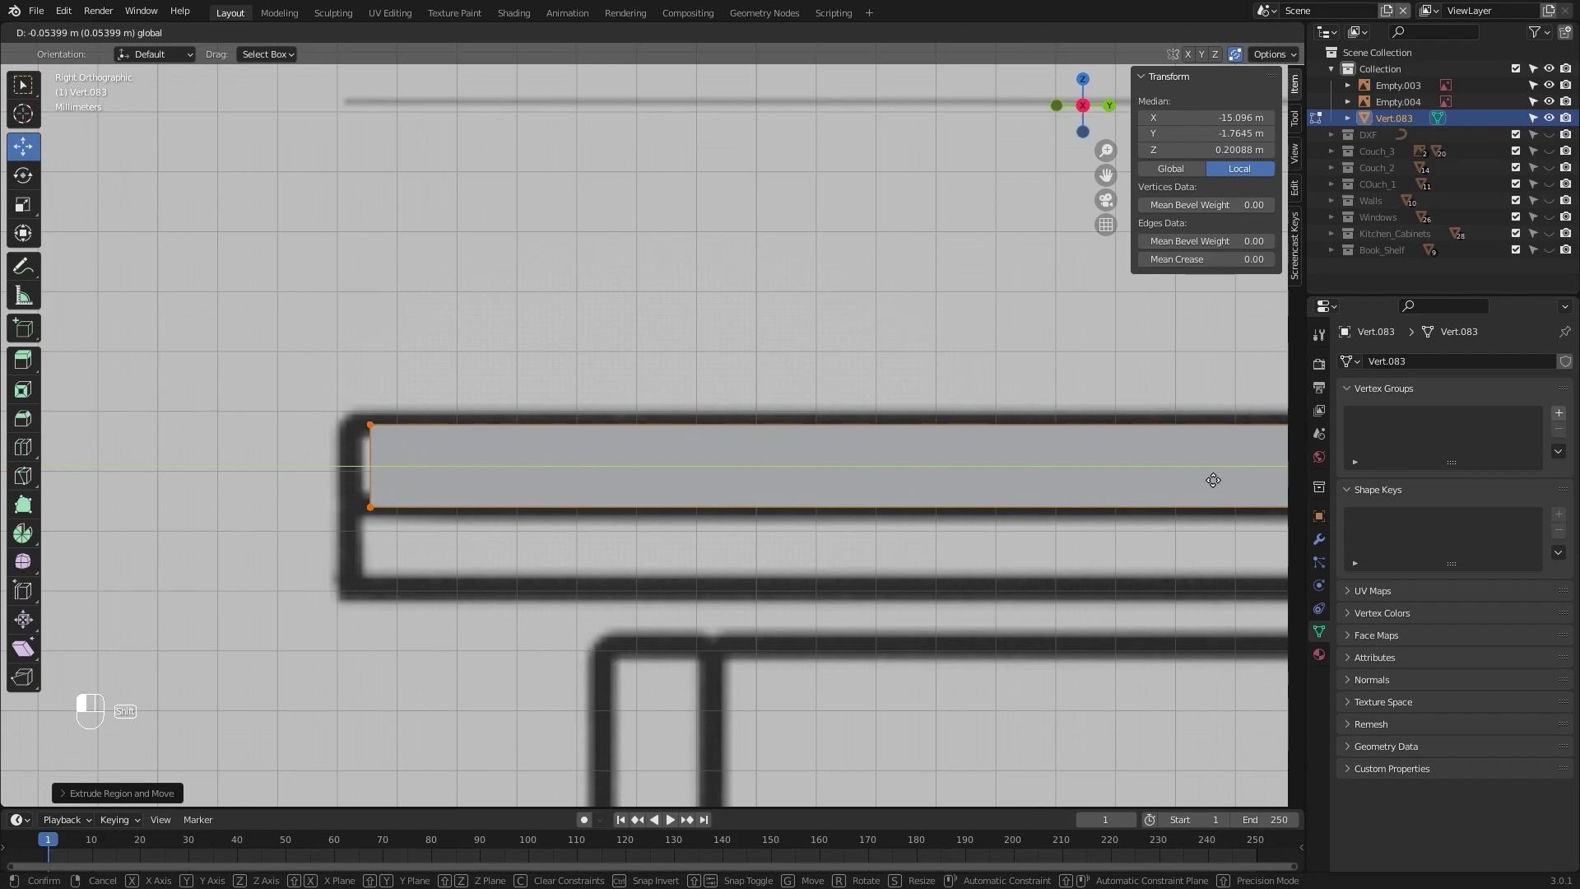
{"action": "left_click", "coordinate": [1042, 484]}
{"action": "scroll", "coordinate": [1041, 485], "scroll_direction": "down", "scroll_amount": 8}
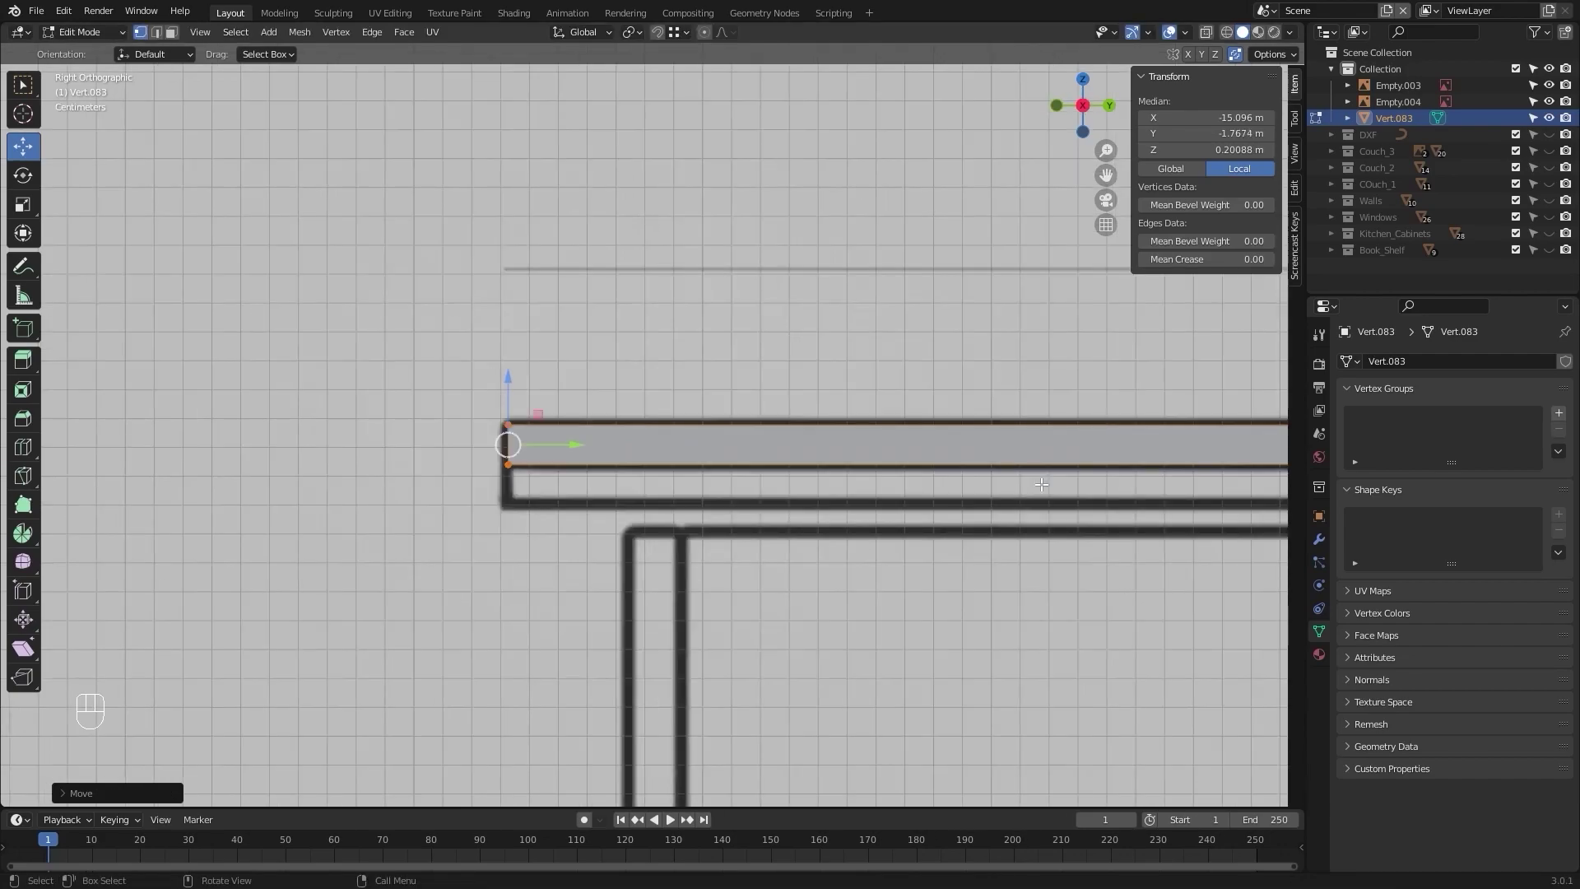
{"action": "middle_click_drag", "start_coordinate": [1194, 525], "coordinate": [979, 511], "text": "shift"}
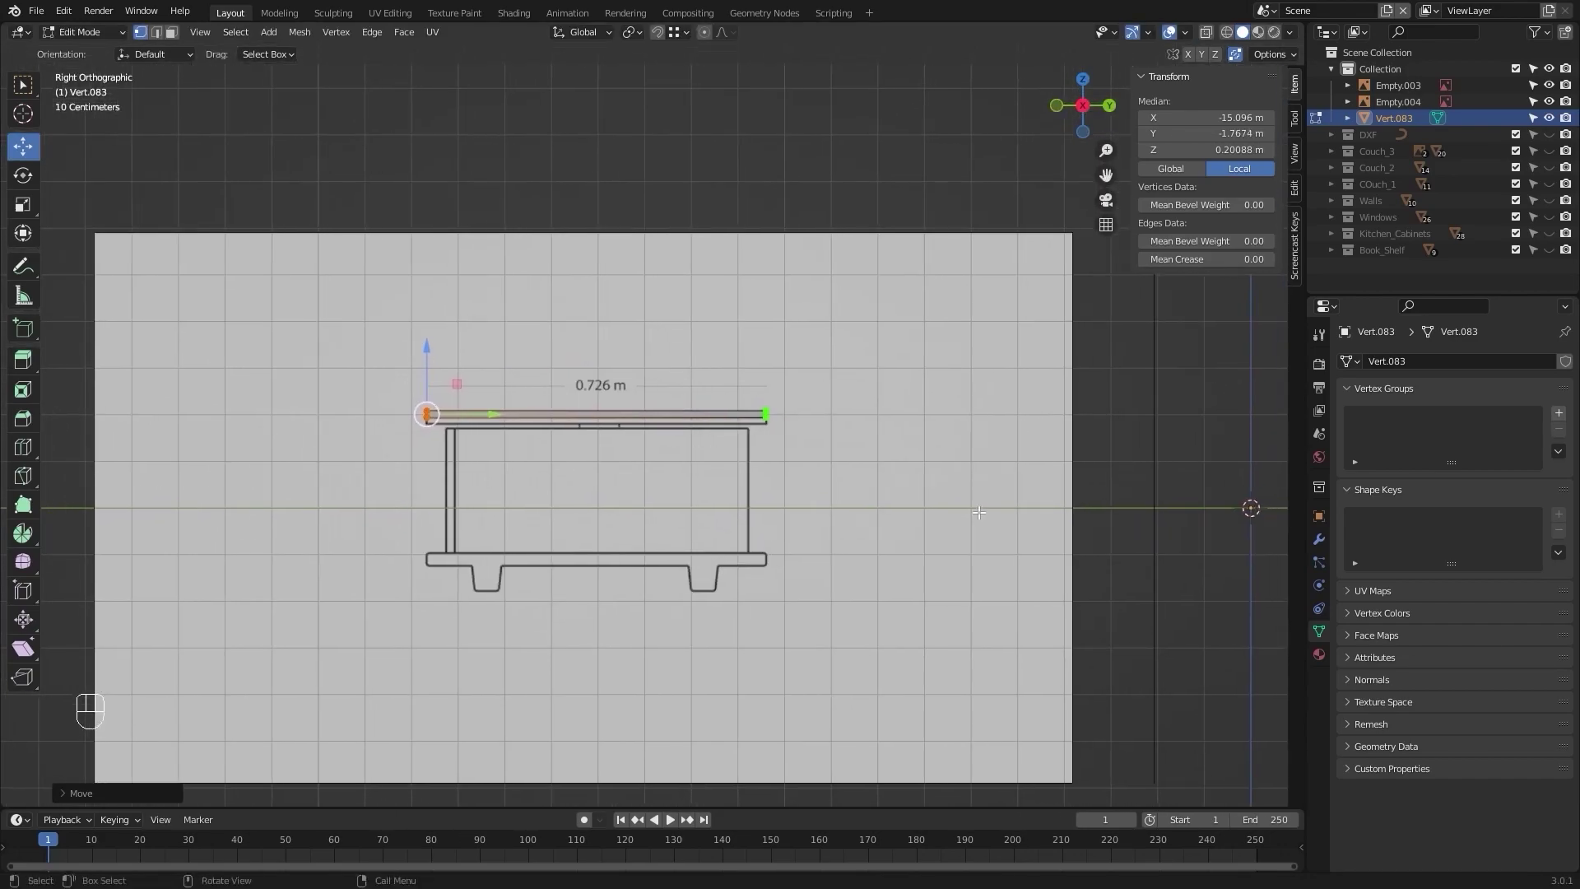
Step: Return to the front view and leave Edit Mode on the tabletop mesh
{"action": "middle_click_drag", "start_coordinate": [855, 516], "coordinate": [848, 556], "text": "alt"}
{"action": "scroll", "coordinate": [848, 555], "scroll_direction": "down", "scroll_amount": 6}
{"action": "key", "text": "KP_1"}
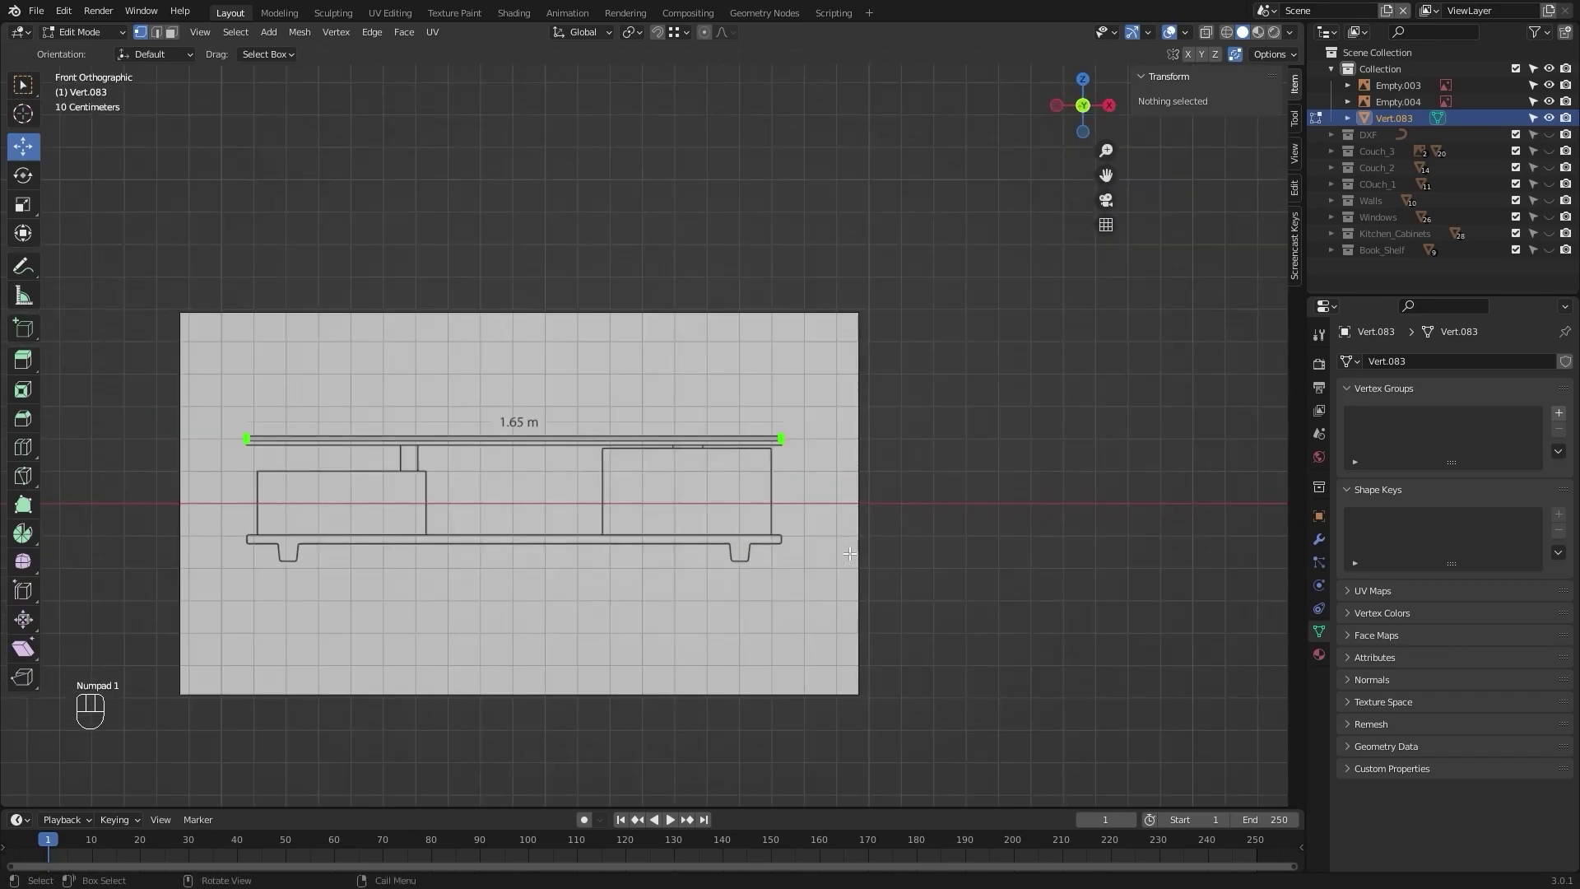
{"action": "key", "text": "Tab"}
{"action": "scroll", "coordinate": [849, 553], "scroll_direction": "up", "scroll_amount": 8}
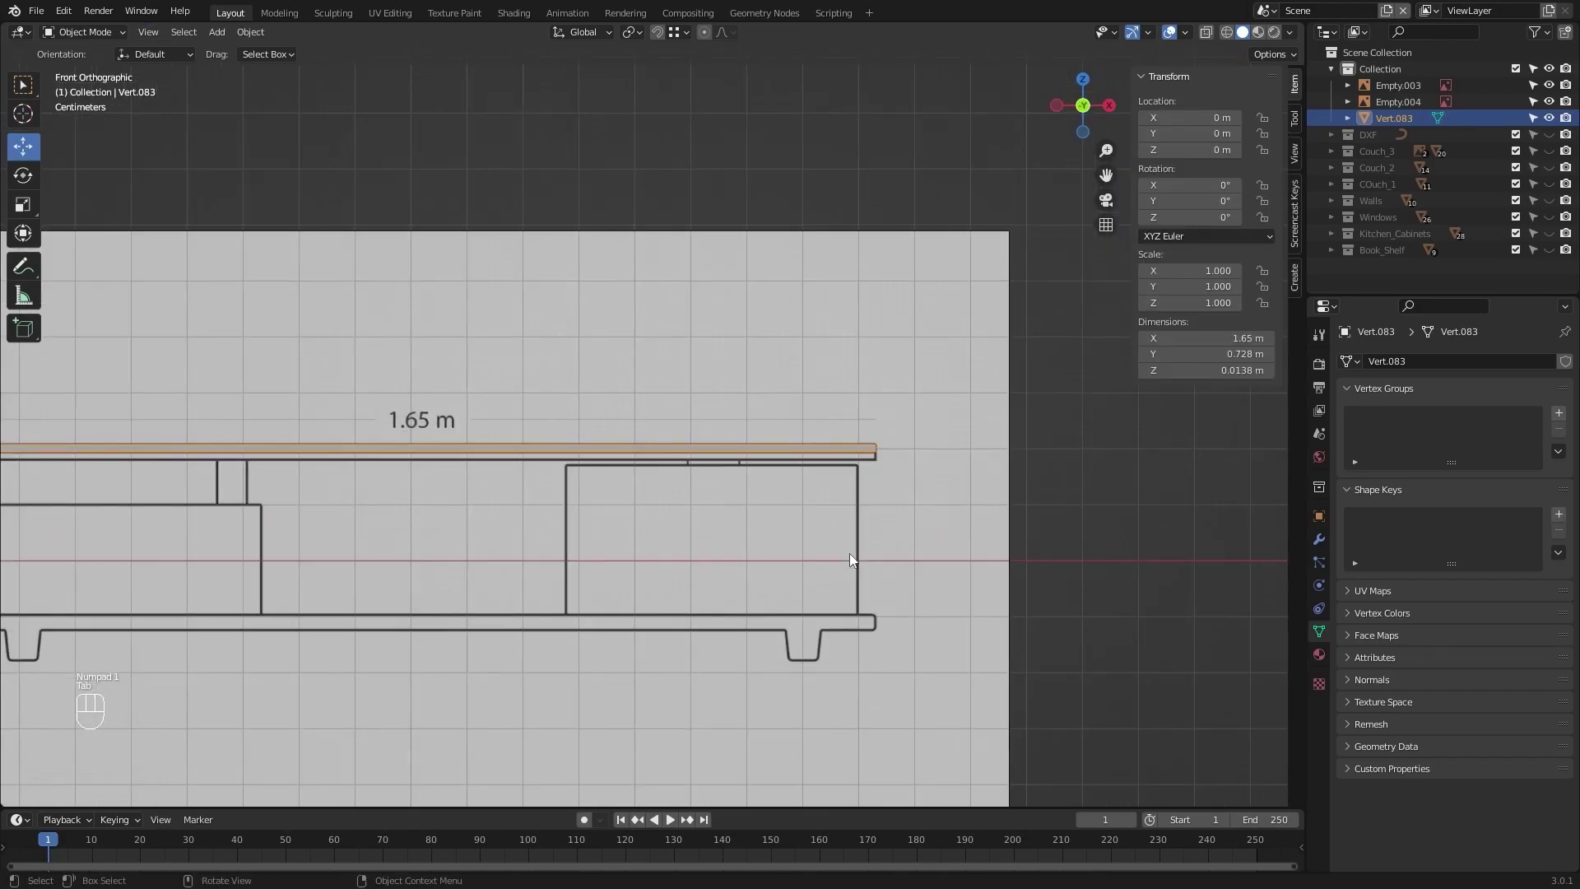
Step: Duplicate the tabletop slab downward along Z and snap the copy directly against its underside, at a Z location of about -0.0138 m
{"action": "middle_click_drag", "start_coordinate": [1064, 397], "coordinate": [594, 366], "text": "shift"}
{"action": "scroll", "coordinate": [595, 366], "scroll_direction": "up", "scroll_amount": 4}
{"action": "key", "text": "shift+d"}
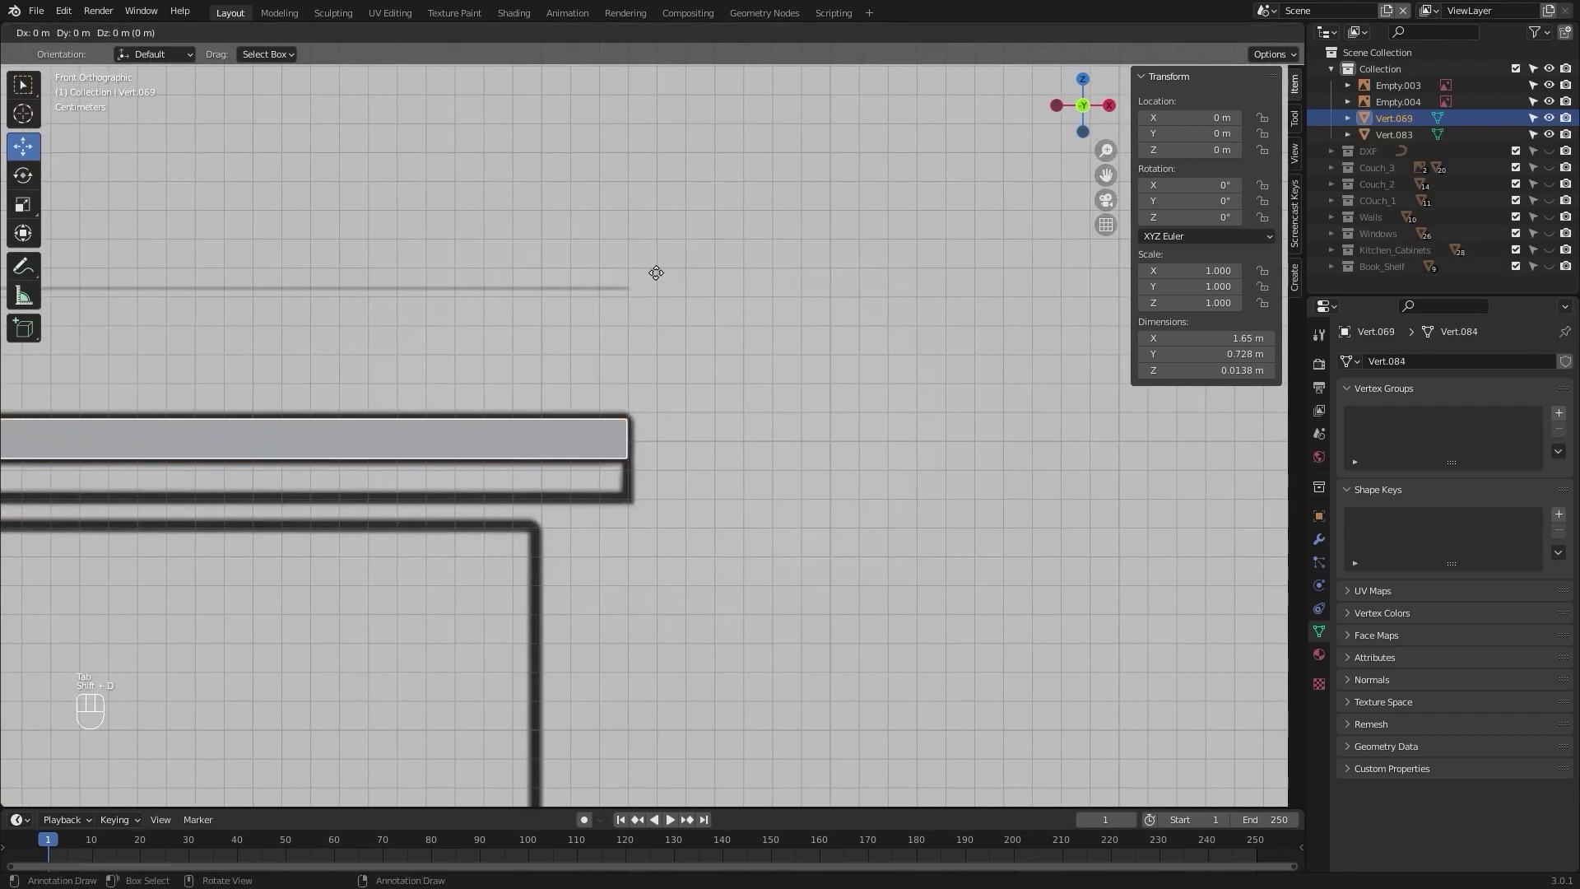
{"action": "key", "text": "z"}
{"action": "left_click", "coordinate": [649, 349]}
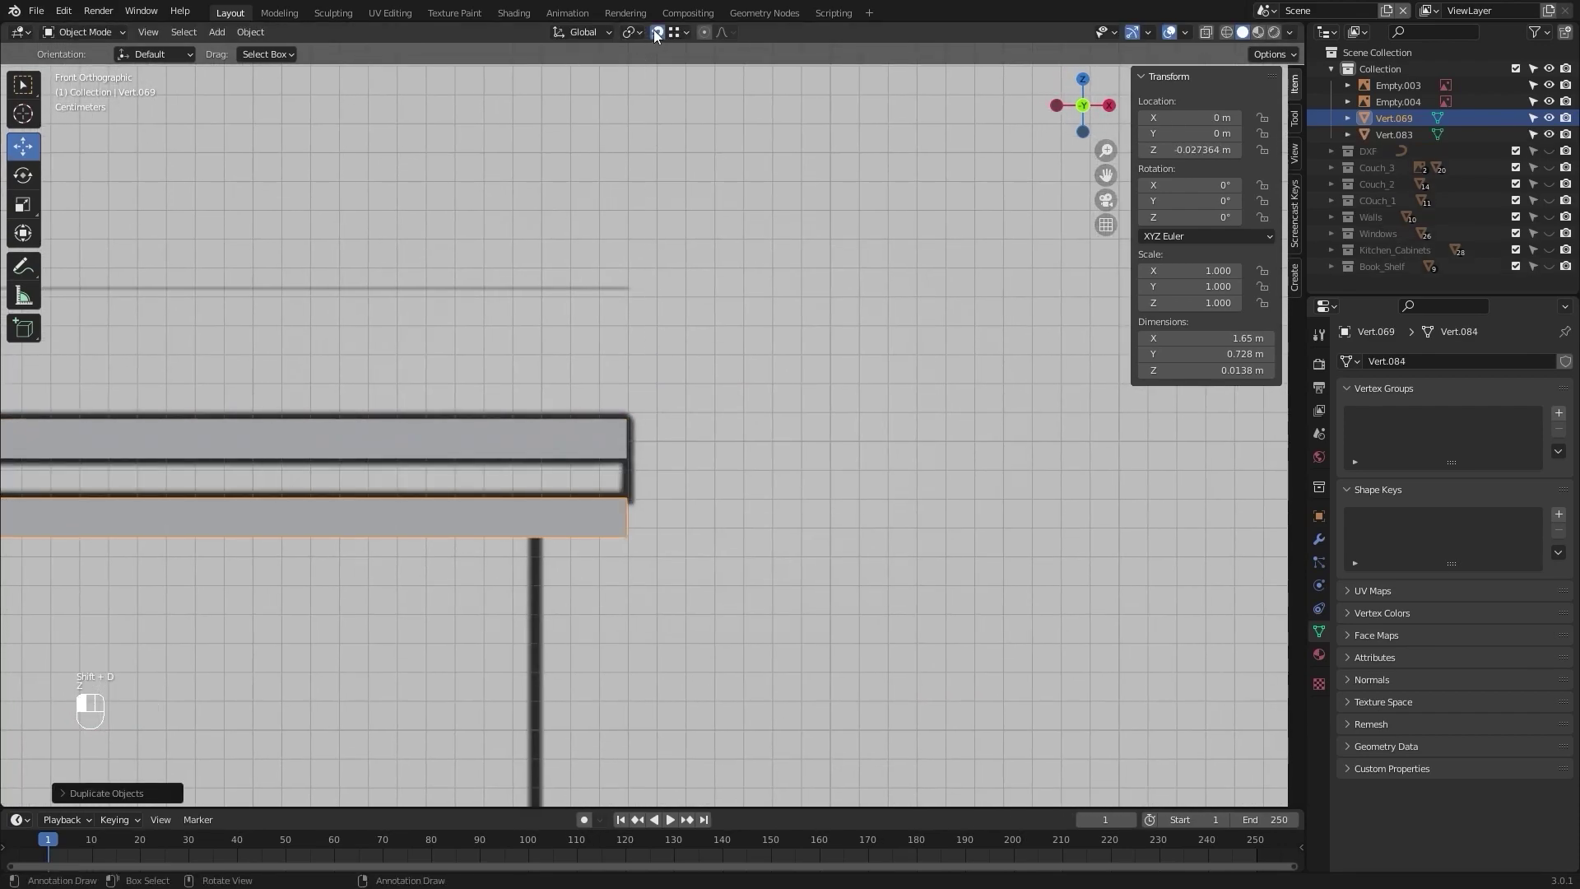
{"action": "key", "text": "g"}
{"action": "key", "text": "z"}
{"action": "left_click", "coordinate": [628, 442]}
{"action": "scroll", "coordinate": [637, 410], "scroll_direction": "down", "scroll_amount": 9}
Step: Duplicate the lower slab downward along Z and snap the copy directly beneath it, at a Z location of about -0.0276 m
{"action": "scroll", "coordinate": [638, 408], "scroll_direction": "up", "scroll_amount": 5}
{"action": "middle_click_drag", "start_coordinate": [633, 333], "coordinate": [683, 336], "text": "shift"}
{"action": "key", "text": "shift+d"}
{"action": "key", "text": "z"}
{"action": "left_click", "coordinate": [756, 365]}
{"action": "scroll", "coordinate": [755, 366], "scroll_direction": "up", "scroll_amount": 5}
{"action": "key", "text": "g"}
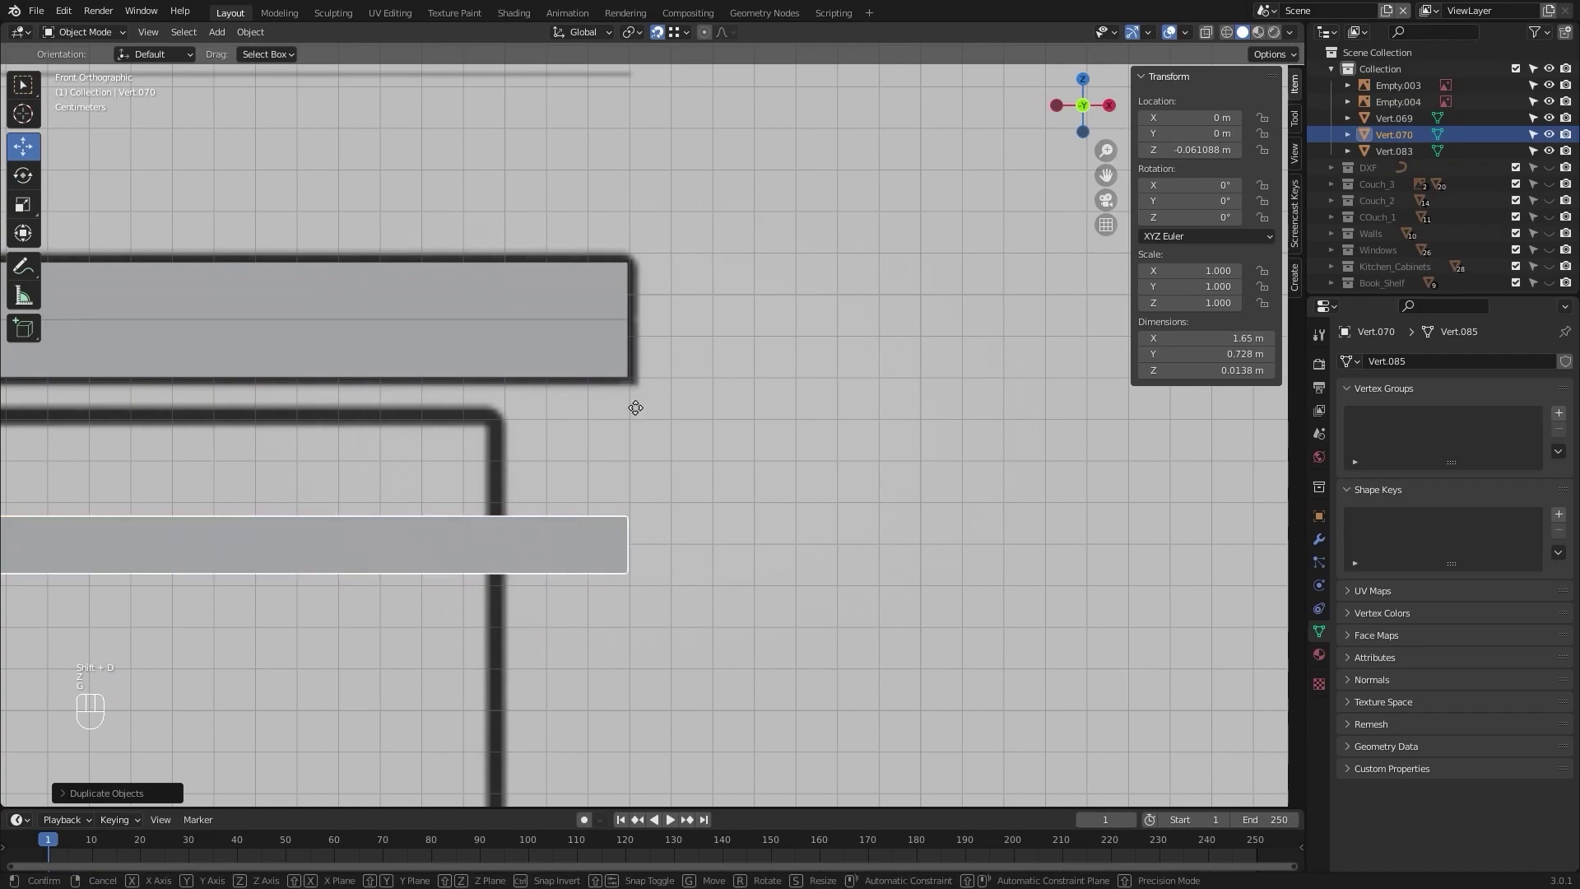
{"action": "key", "text": "z"}
{"action": "left_click", "coordinate": [635, 374]}
{"action": "scroll", "coordinate": [635, 374], "scroll_direction": "down", "scroll_amount": 4}
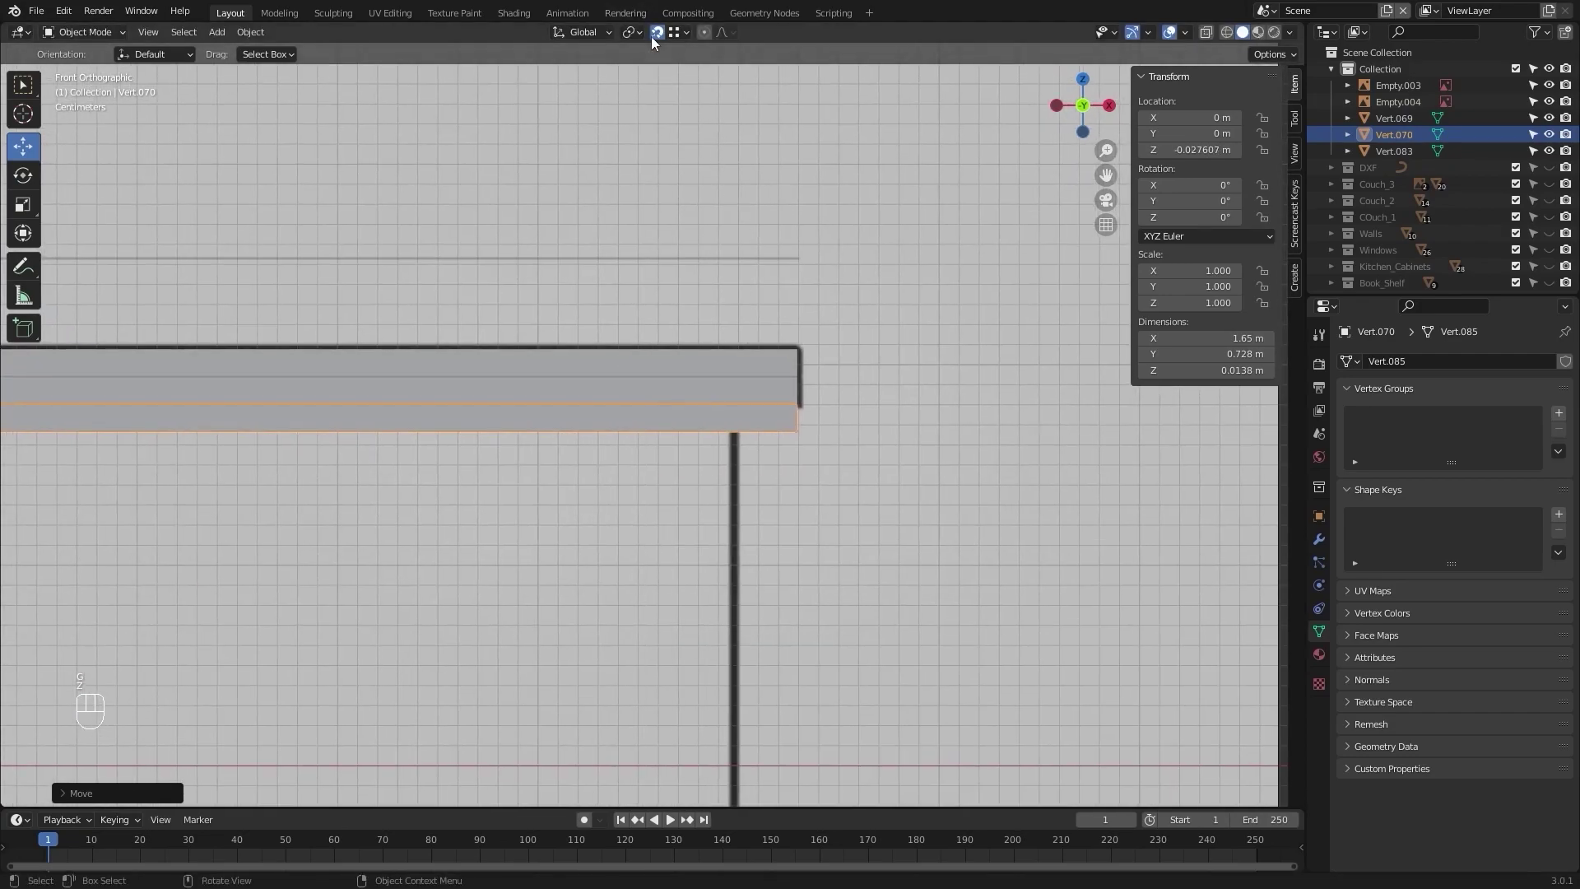
Step: In wireframe Edit Mode, move the new copy's right-end vertices along X to the small spacer's right outline above the right-hand box
{"action": "key", "text": "Tab"}
{"action": "key", "text": "z"}
{"action": "left_click", "coordinate": [744, 350]}
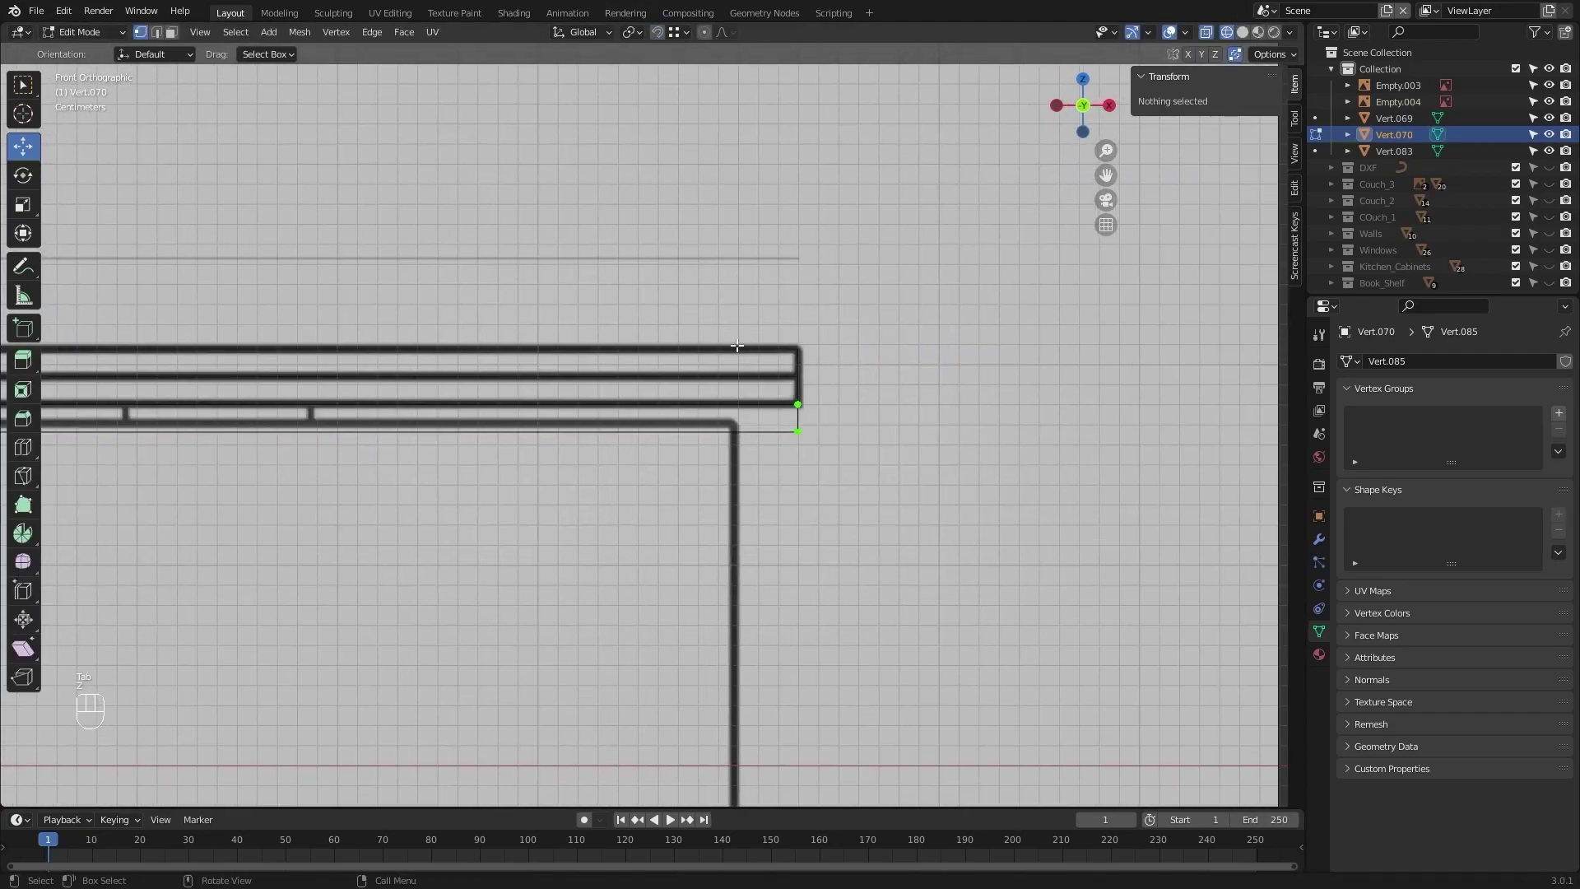
{"action": "left_click_drag", "start_coordinate": [706, 500], "coordinate": [705, 501]}
{"action": "middle_click_drag", "start_coordinate": [724, 494], "coordinate": [857, 503], "text": "shift"}
{"action": "left_click_drag", "start_coordinate": [990, 427], "coordinate": [530, 414]}
{"action": "left_click", "coordinate": [526, 416]}
{"action": "scroll", "coordinate": [473, 424], "scroll_direction": "up", "scroll_amount": 10}
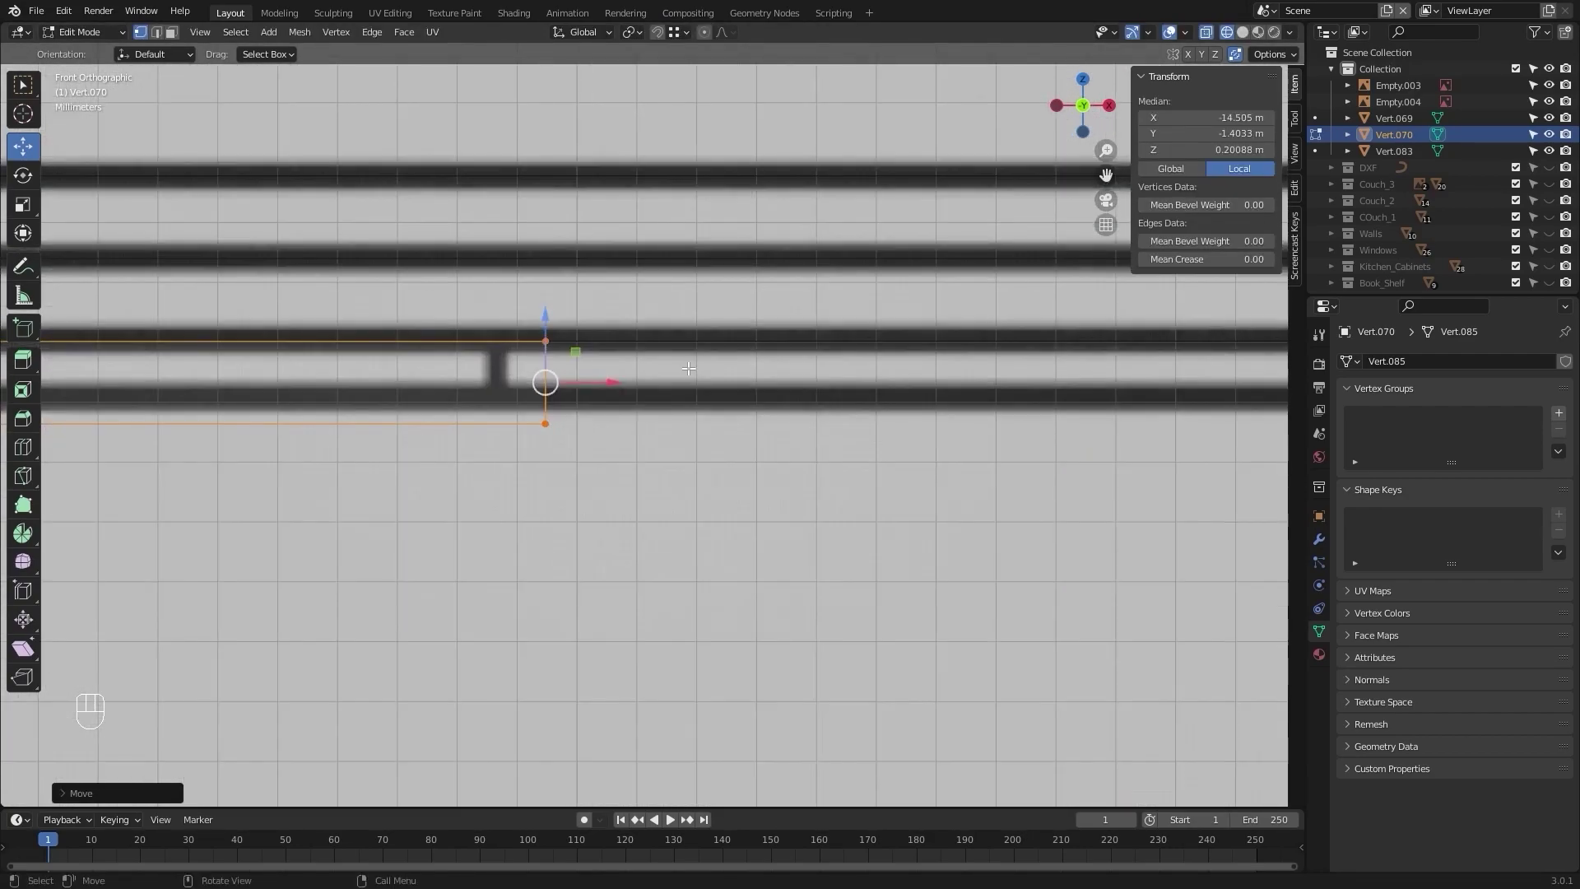
{"action": "scroll", "coordinate": [742, 435], "scroll_direction": "up", "scroll_amount": 3}
{"action": "key", "text": "g"}
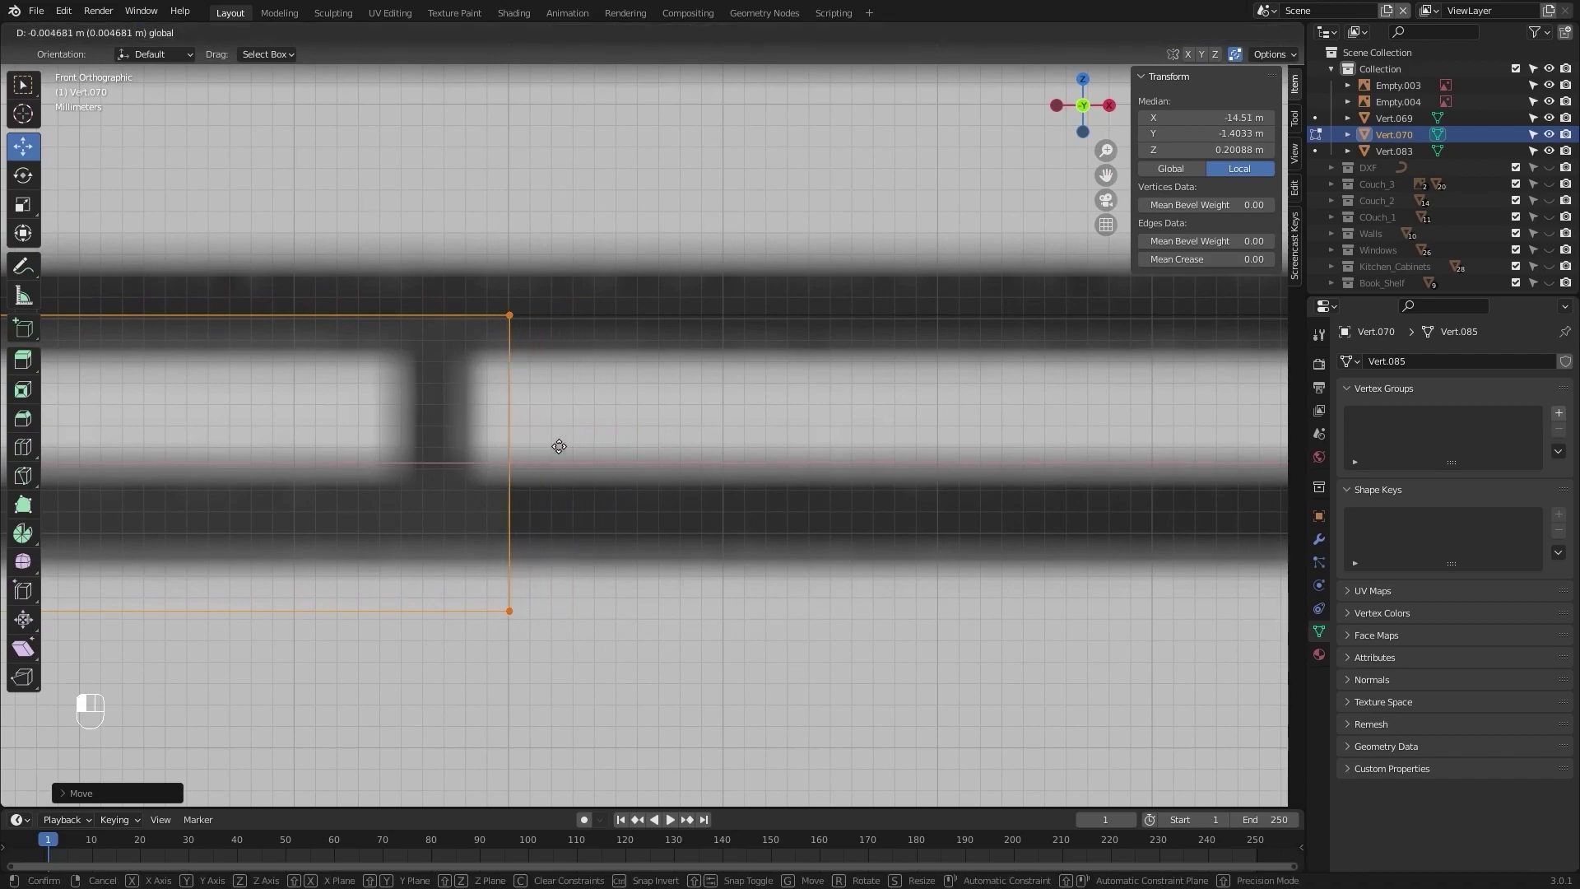
{"action": "left_click_drag", "start_coordinate": [195, 441], "coordinate": [198, 440]}
{"action": "scroll", "coordinate": [200, 439], "scroll_direction": "down", "scroll_amount": 20}
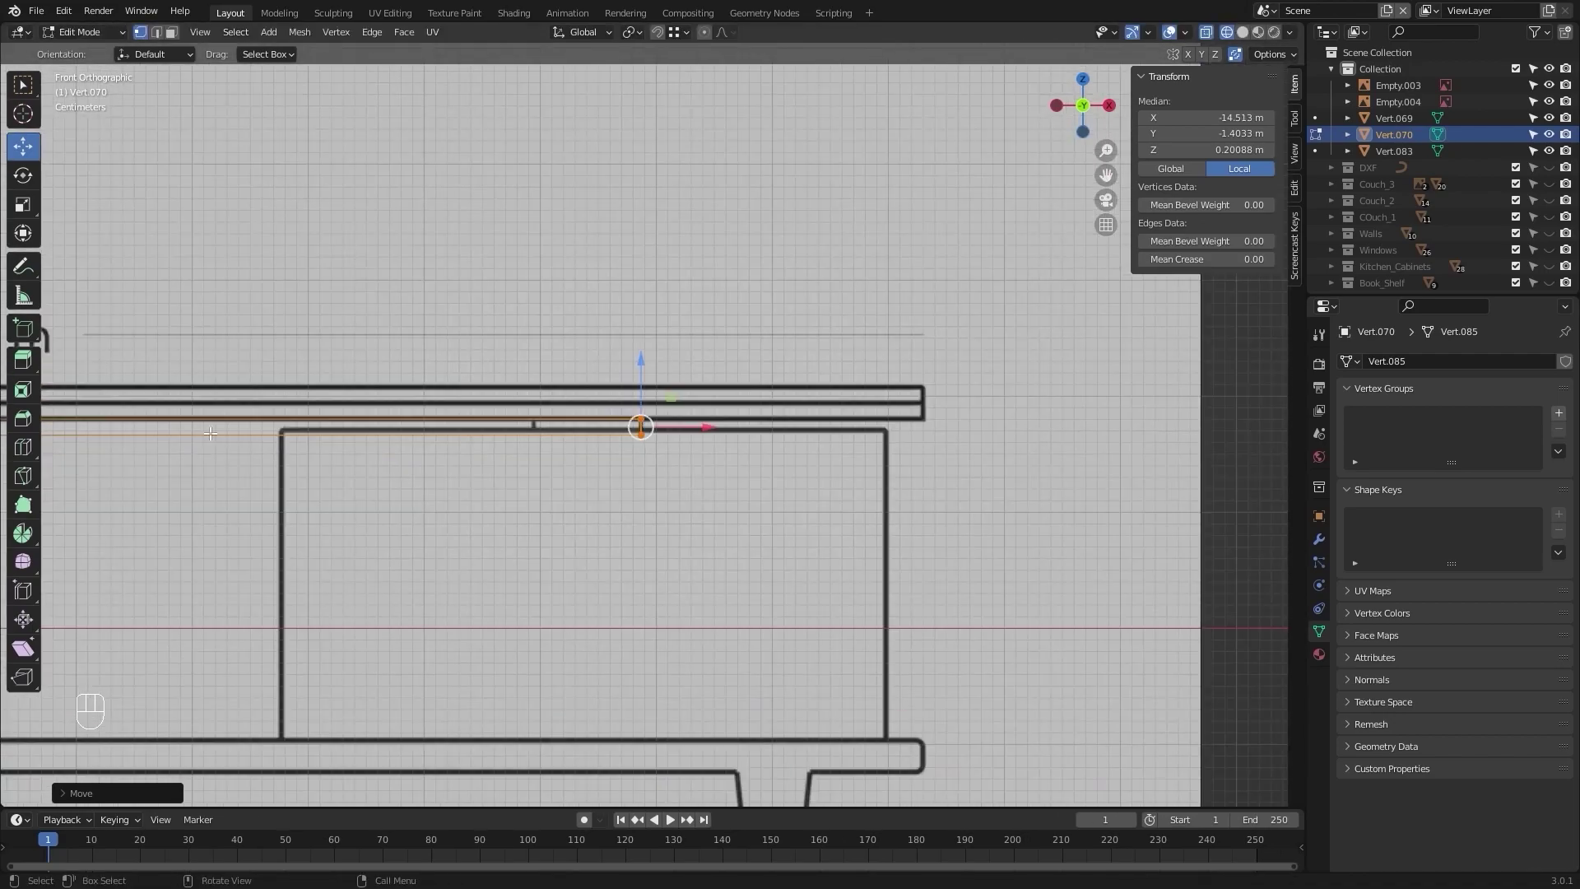
Step: Move the copy's left-end vertices along X to the small spacer's left outline, making the piece about 0.093 m wide
{"action": "left_click", "coordinate": [226, 462]}
{"action": "scroll", "coordinate": [262, 485], "scroll_direction": "down", "scroll_amount": 4}
{"action": "middle_click_drag", "start_coordinate": [264, 487], "coordinate": [352, 483], "text": "shift"}
{"action": "left_click", "coordinate": [352, 425]}
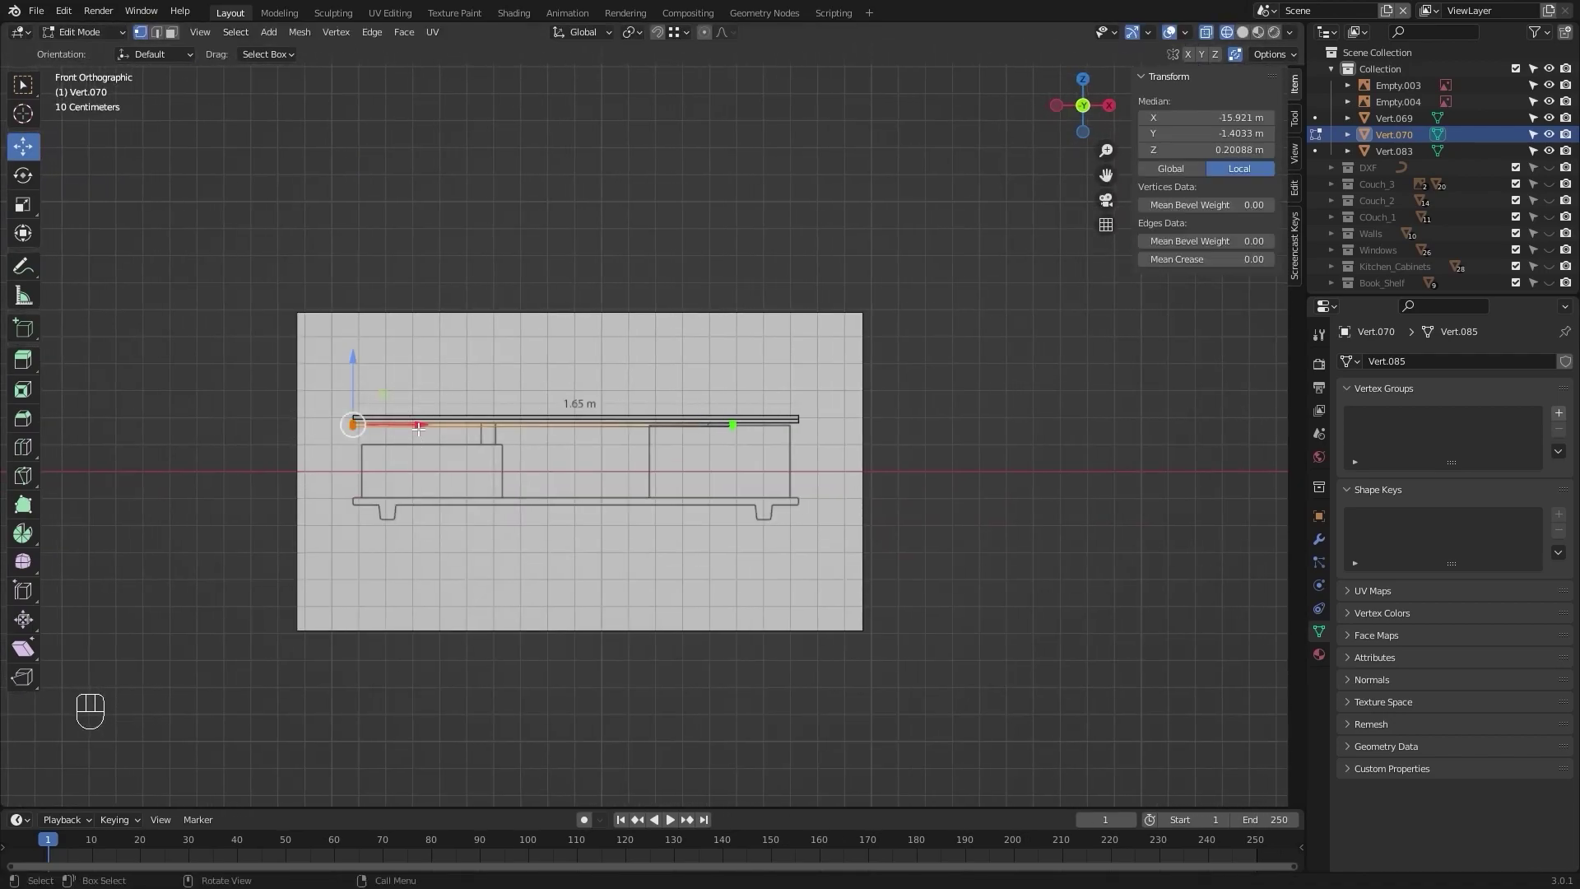
{"action": "key", "text": "g"}
{"action": "left_click_drag", "start_coordinate": [776, 373], "coordinate": [775, 373]}
{"action": "scroll", "coordinate": [653, 424], "scroll_direction": "up", "scroll_amount": 10}
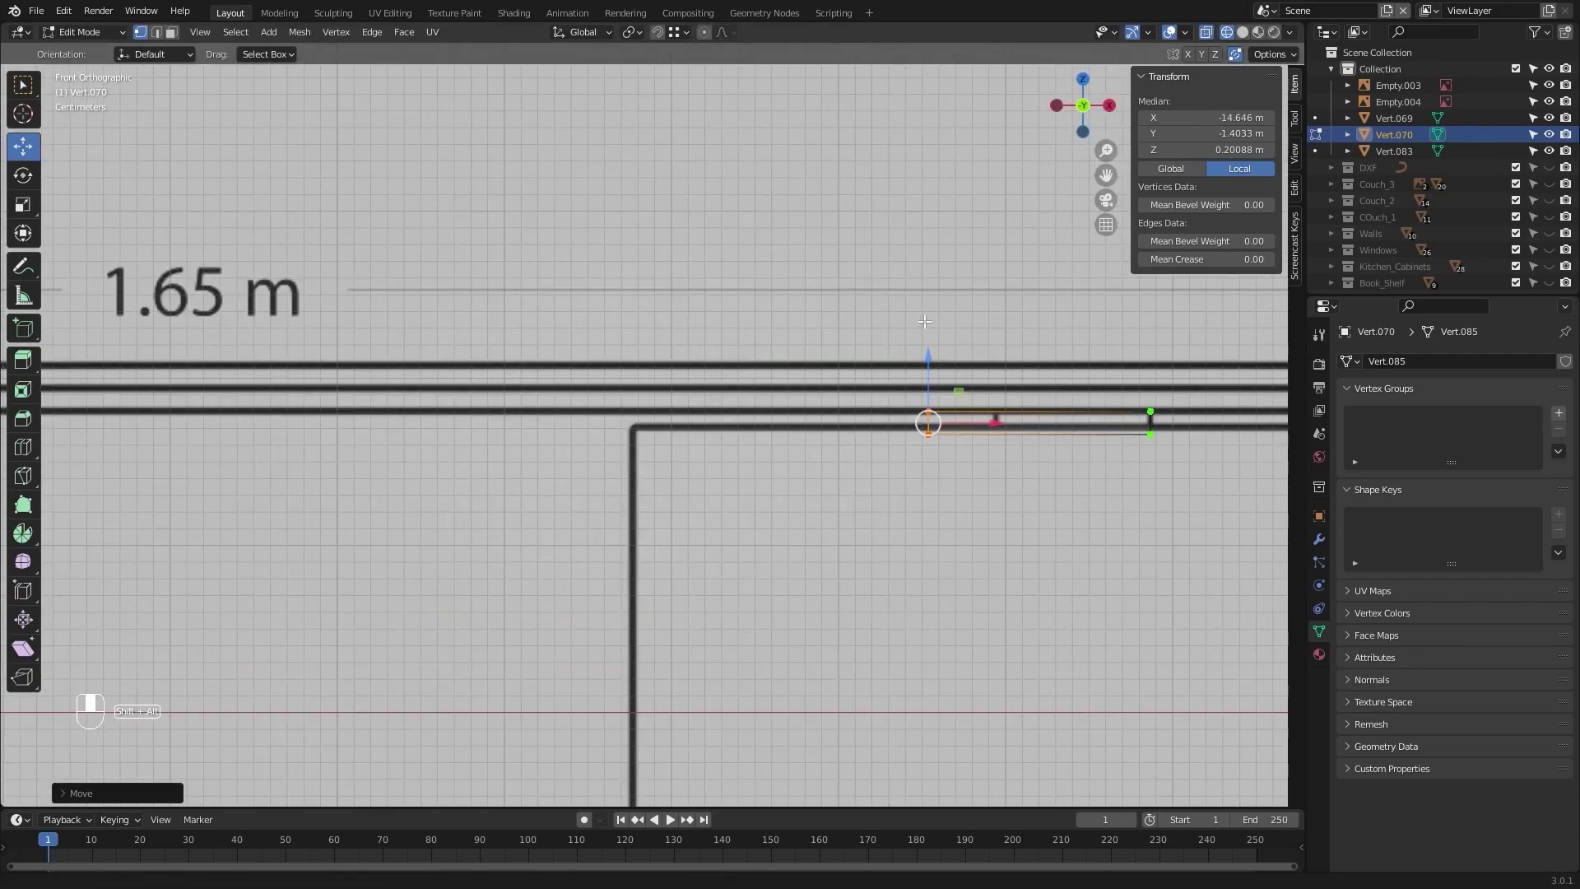
{"action": "middle_click_drag", "start_coordinate": [917, 390], "coordinate": [616, 328], "text": "shift"}
{"action": "scroll", "coordinate": [615, 328], "scroll_direction": "up", "scroll_amount": 6}
{"action": "middle_click_drag", "start_coordinate": [844, 318], "coordinate": [658, 320], "text": "shift"}
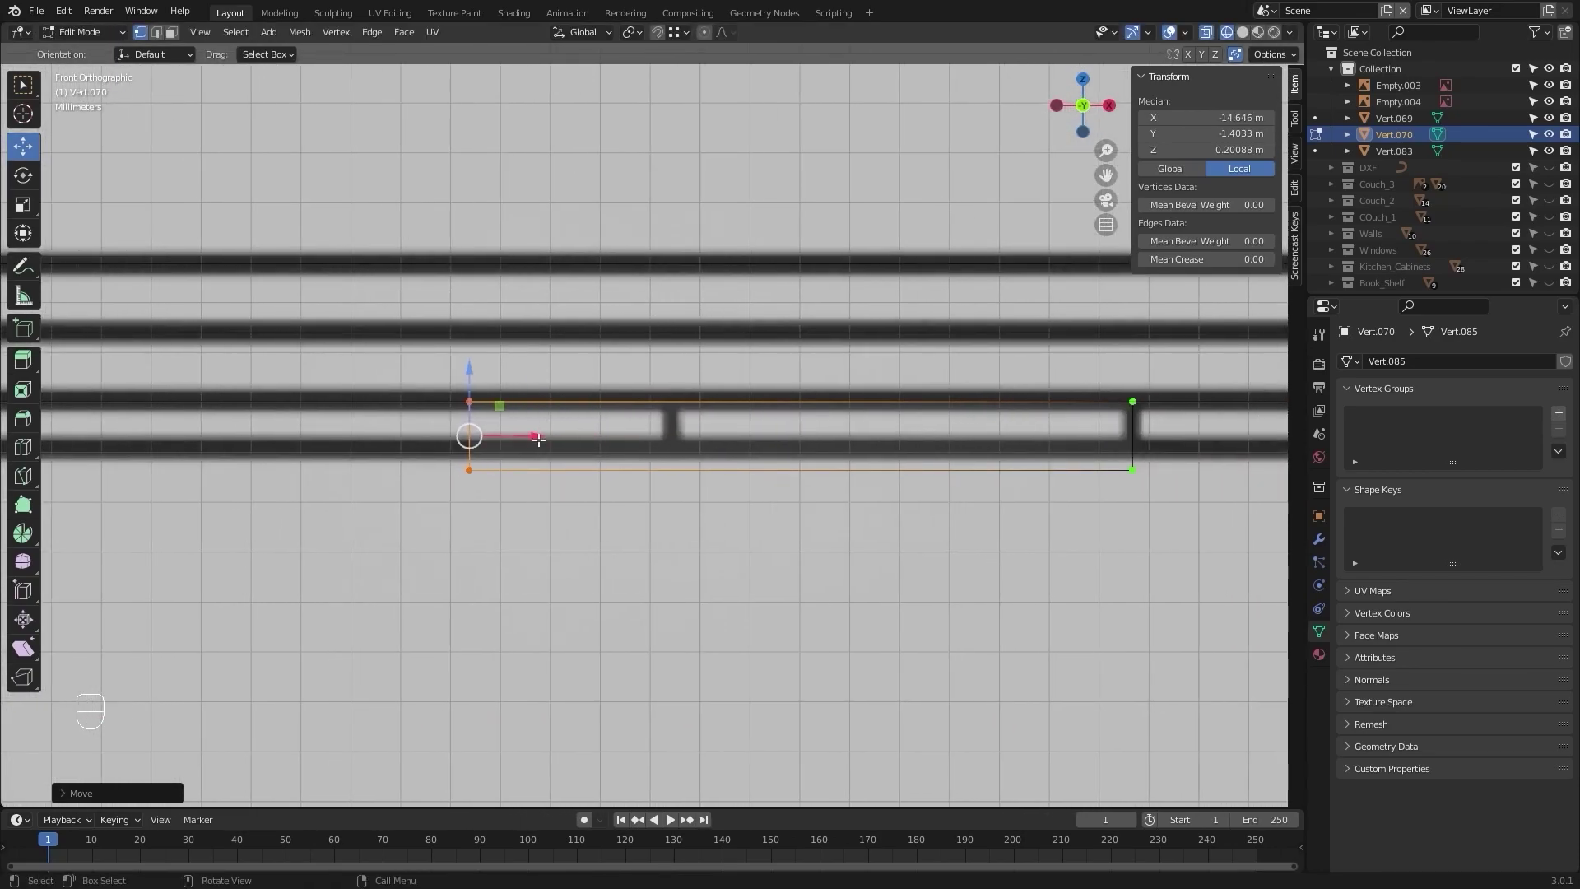
{"action": "left_click_drag", "start_coordinate": [538, 440], "coordinate": [750, 436], "text": "shift"}
{"action": "left_click_drag", "start_coordinate": [1181, 469], "coordinate": [1180, 469], "text": "shift"}
Step: Raise the spacer's bottom vertices along Z to the right-hand box's top outline, about 0.009 m thick, and return to solid Object Mode
{"action": "middle_click_drag", "start_coordinate": [1168, 470], "coordinate": [882, 495], "text": "shift"}
{"action": "left_click", "coordinate": [494, 533]}
{"action": "left_click_drag", "start_coordinate": [385, 549], "coordinate": [975, 461]}
{"action": "left_click_drag", "start_coordinate": [623, 424], "coordinate": [612, 362], "text": "shift"}
{"action": "key", "text": "z"}
{"action": "scroll", "coordinate": [612, 363], "scroll_direction": "down", "scroll_amount": 7}
{"action": "scroll", "coordinate": [612, 363], "scroll_direction": "down", "scroll_amount": 4}
{"action": "scroll", "coordinate": [612, 363], "scroll_direction": "up", "scroll_amount": 4}
{"action": "key", "text": "Tab"}
{"action": "scroll", "coordinate": [878, 435], "scroll_direction": "down", "scroll_amount": 1}
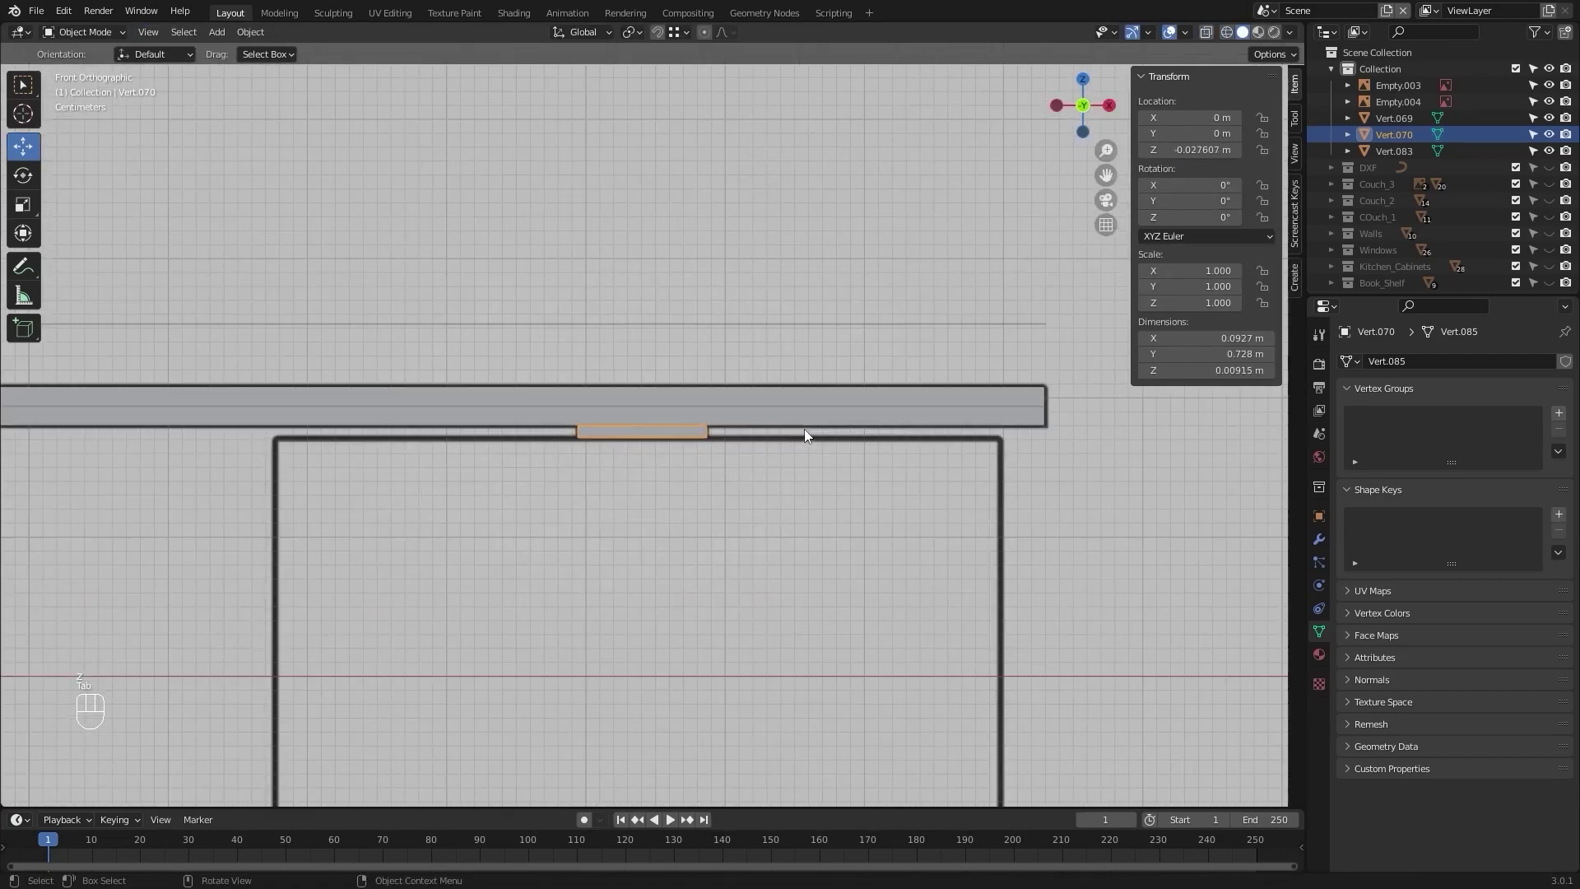
Step: In the right view, move the spacer's right-end vertices along Y to its right outline, at about -1.354 m
{"action": "key", "text": "Tab"}
{"action": "scroll", "coordinate": [806, 431], "scroll_direction": "up", "scroll_amount": 8}
{"action": "left_click", "coordinate": [904, 568]}
{"action": "scroll", "coordinate": [866, 522], "scroll_direction": "down", "scroll_amount": 2}
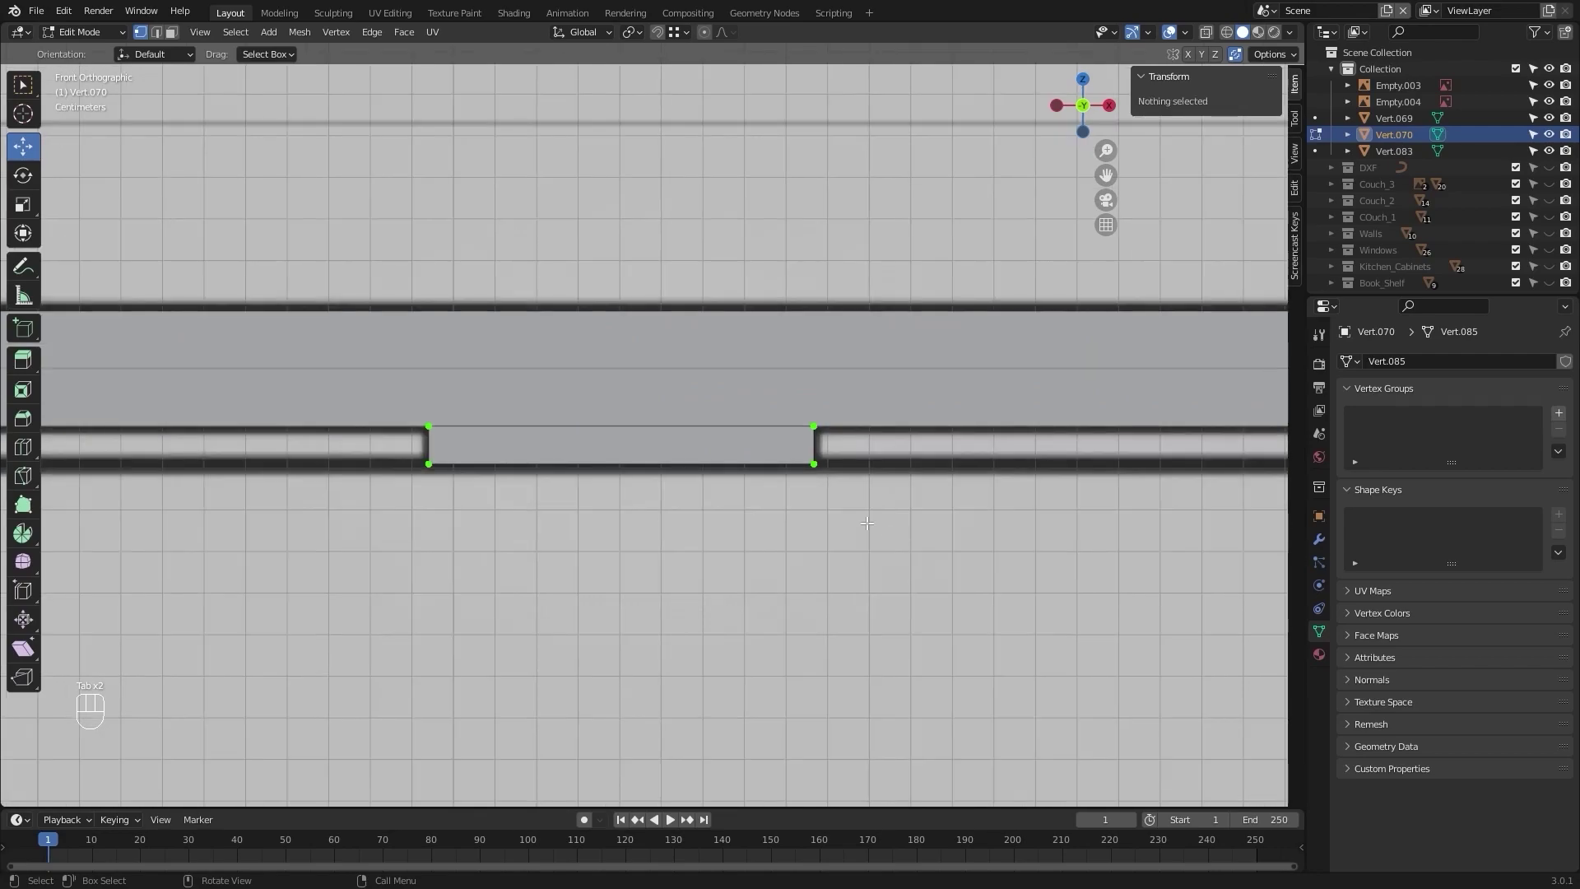
{"action": "key", "text": "KP_3"}
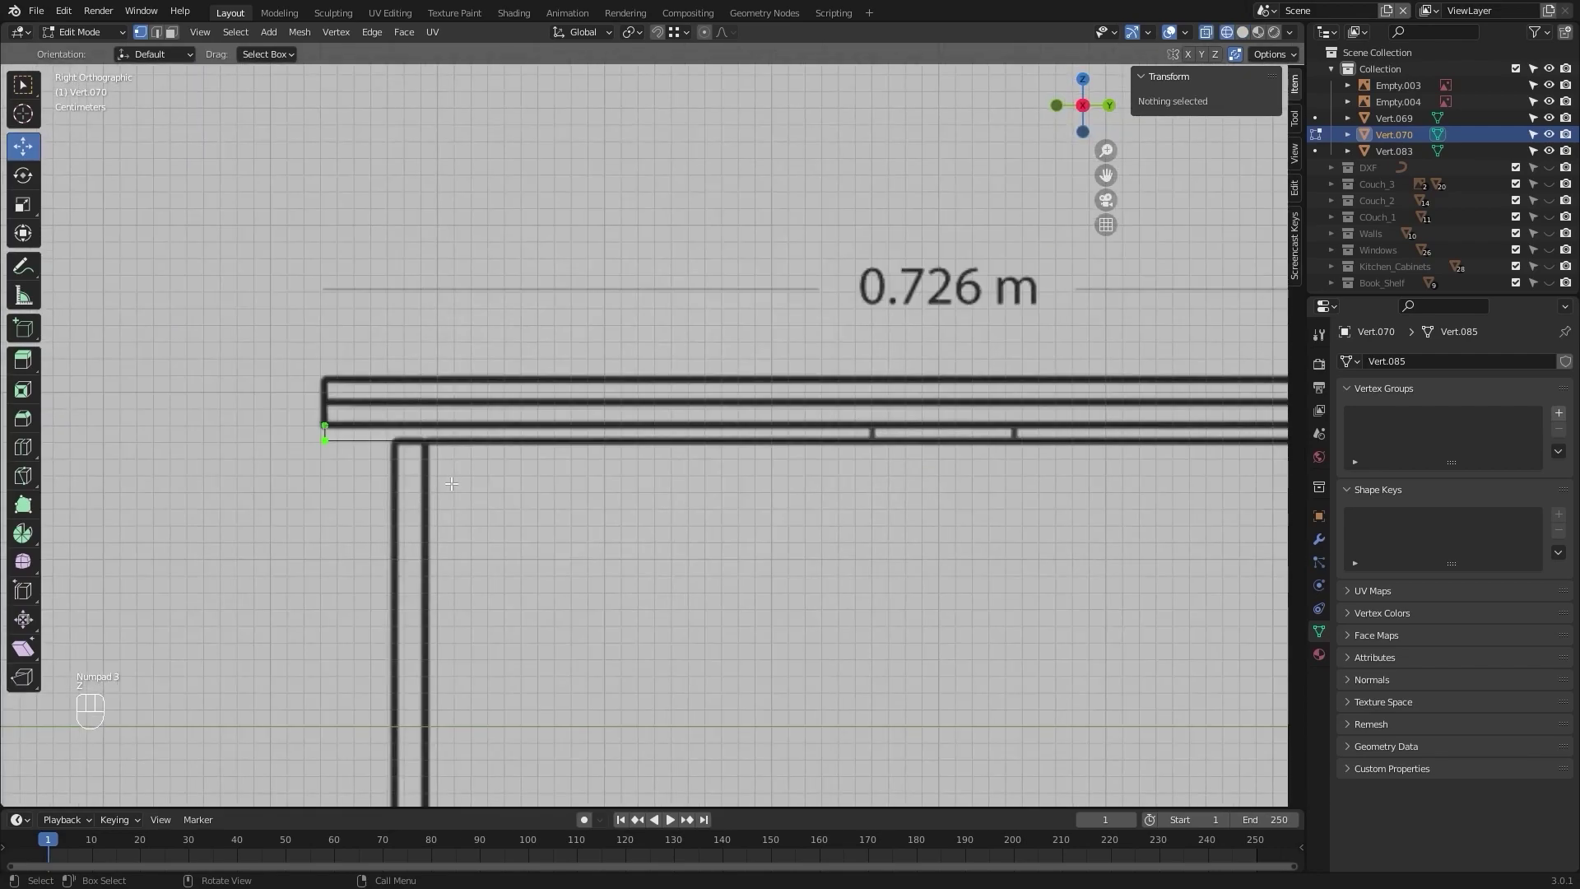
{"action": "middle_click_drag", "start_coordinate": [416, 480], "coordinate": [350, 480], "text": "alt+shift"}
{"action": "left_click_drag", "start_coordinate": [1024, 370], "coordinate": [942, 517]}
{"action": "left_click_drag", "start_coordinate": [1054, 420], "coordinate": [797, 421]}
{"action": "scroll", "coordinate": [587, 411], "scroll_direction": "up", "scroll_amount": 6}
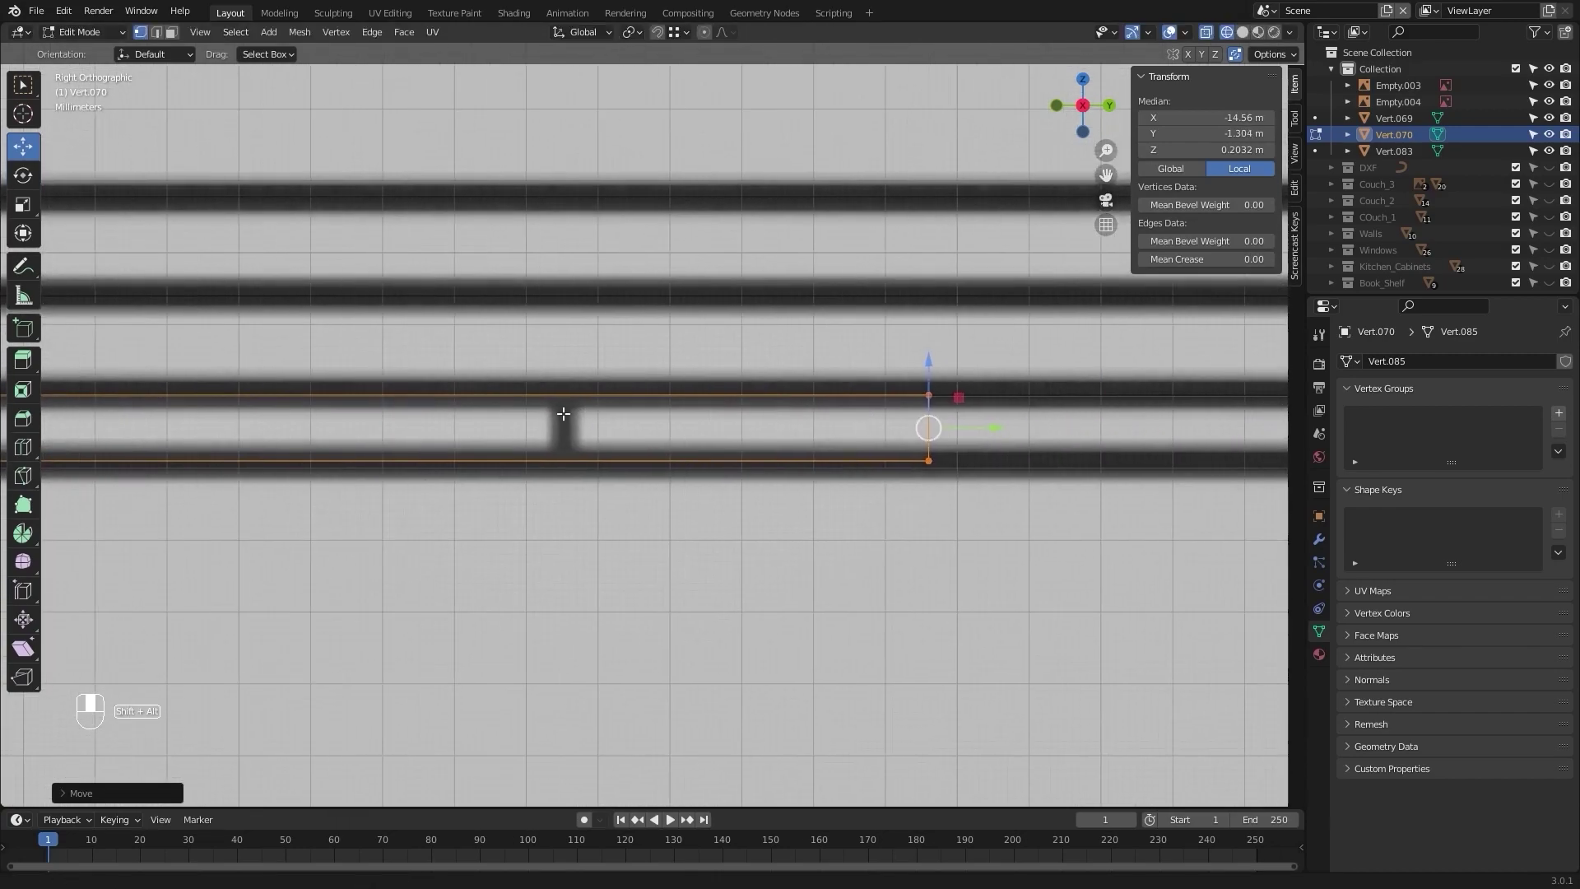
{"action": "middle_click_drag", "start_coordinate": [823, 403], "coordinate": [733, 412], "text": "shift"}
{"action": "key", "text": "g"}
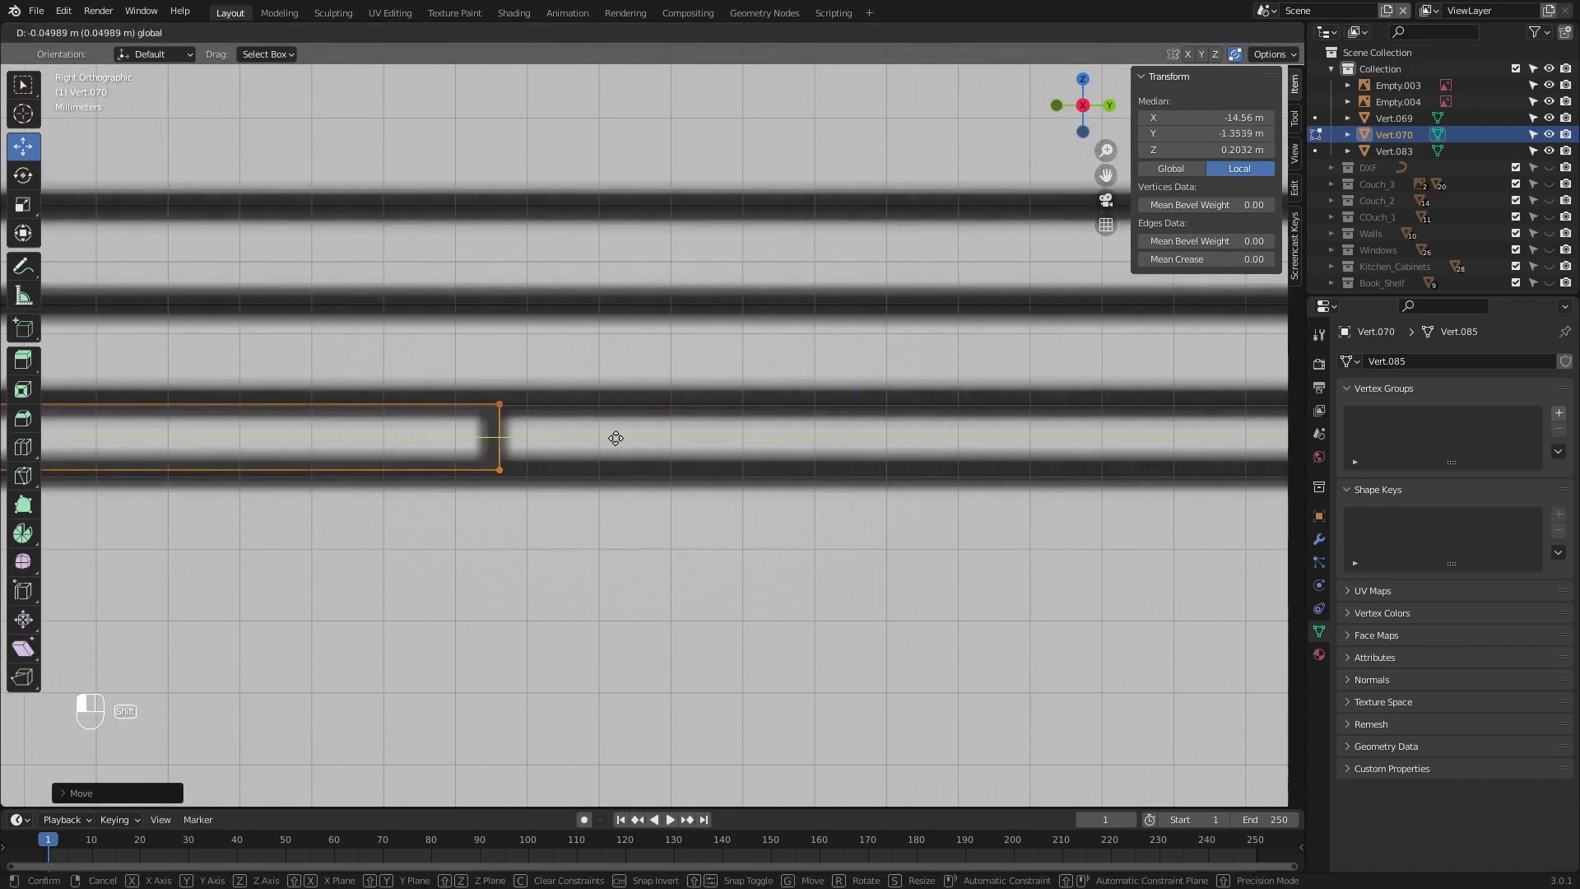
{"action": "left_click", "coordinate": [580, 428]}
Step: Move the spacer's left-end vertices along Y to its left outline, making it about 0.085 m deep, and clear the selection
{"action": "scroll", "coordinate": [520, 499], "scroll_direction": "down", "scroll_amount": 5}
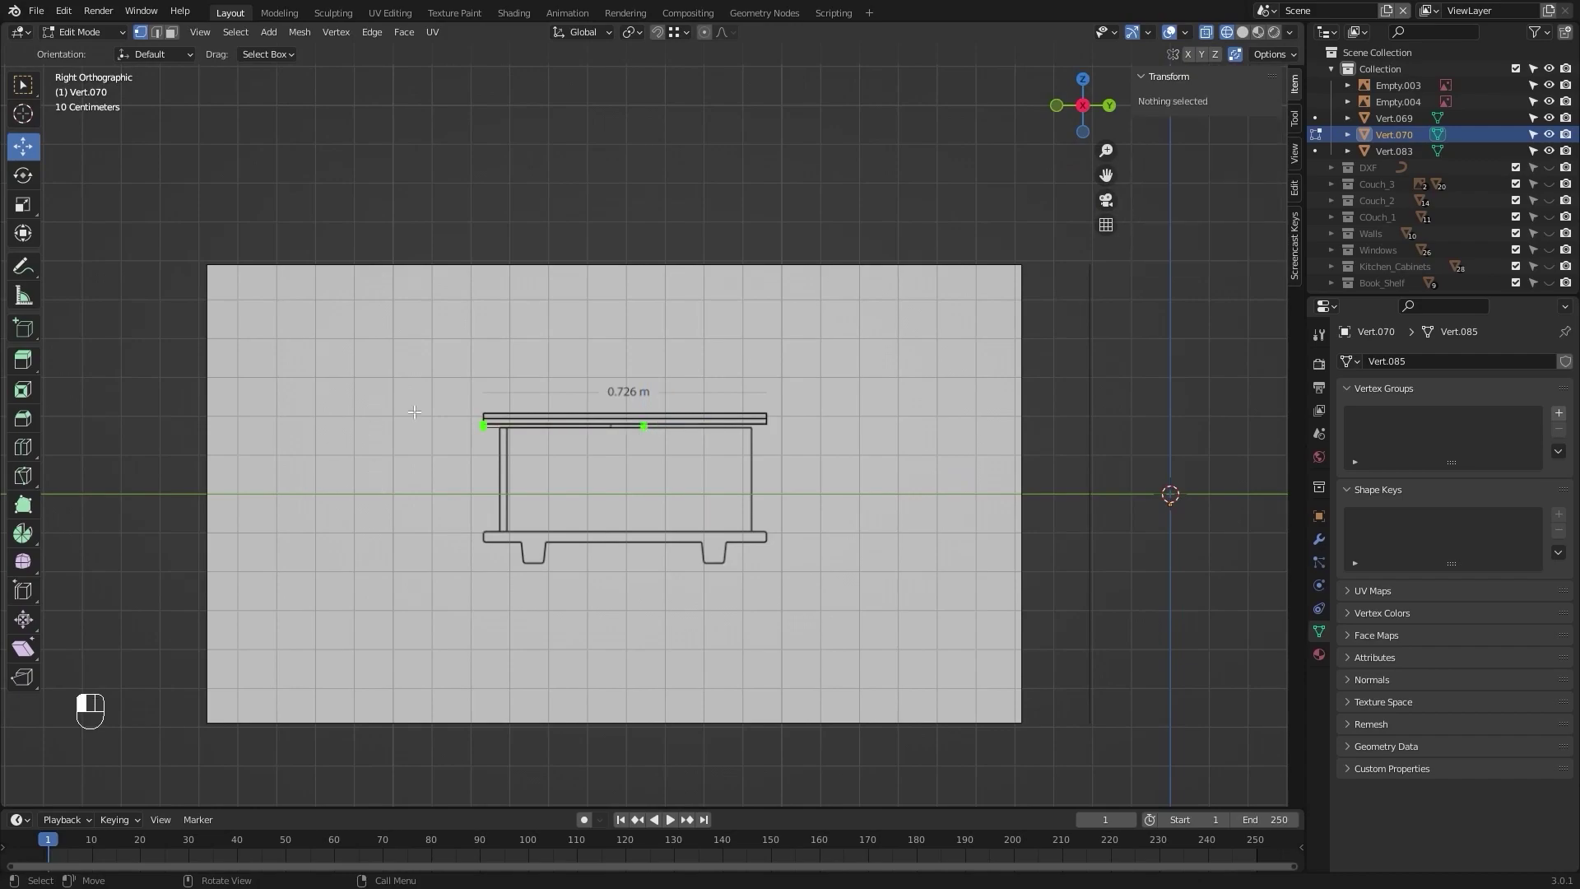
{"action": "scroll", "coordinate": [454, 454], "scroll_direction": "up", "scroll_amount": 4}
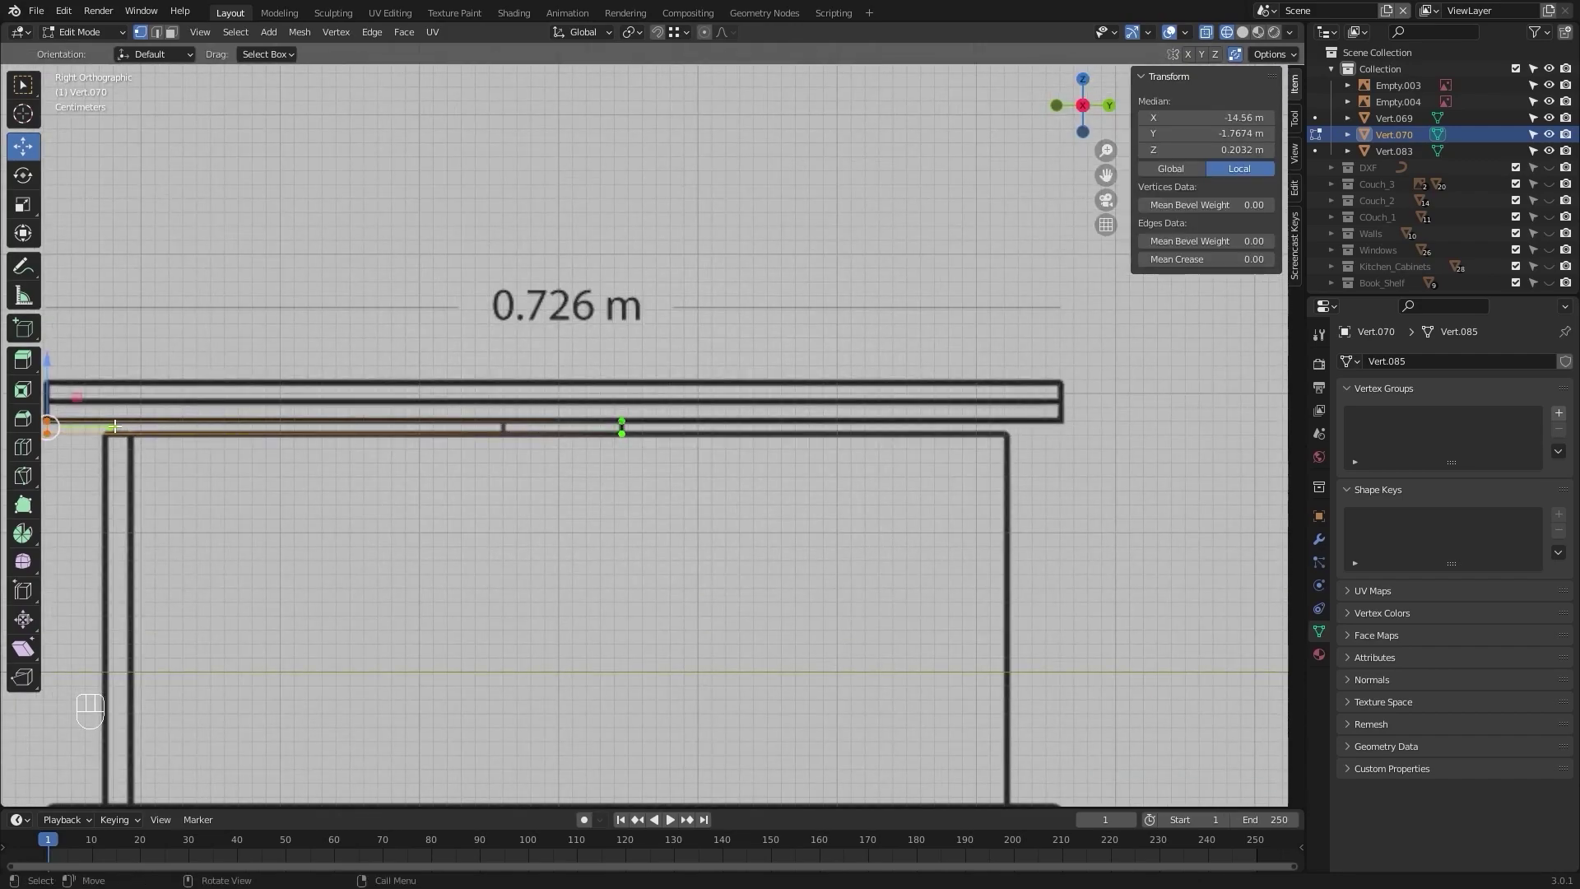
{"action": "left_click_drag", "start_coordinate": [118, 427], "coordinate": [129, 424]}
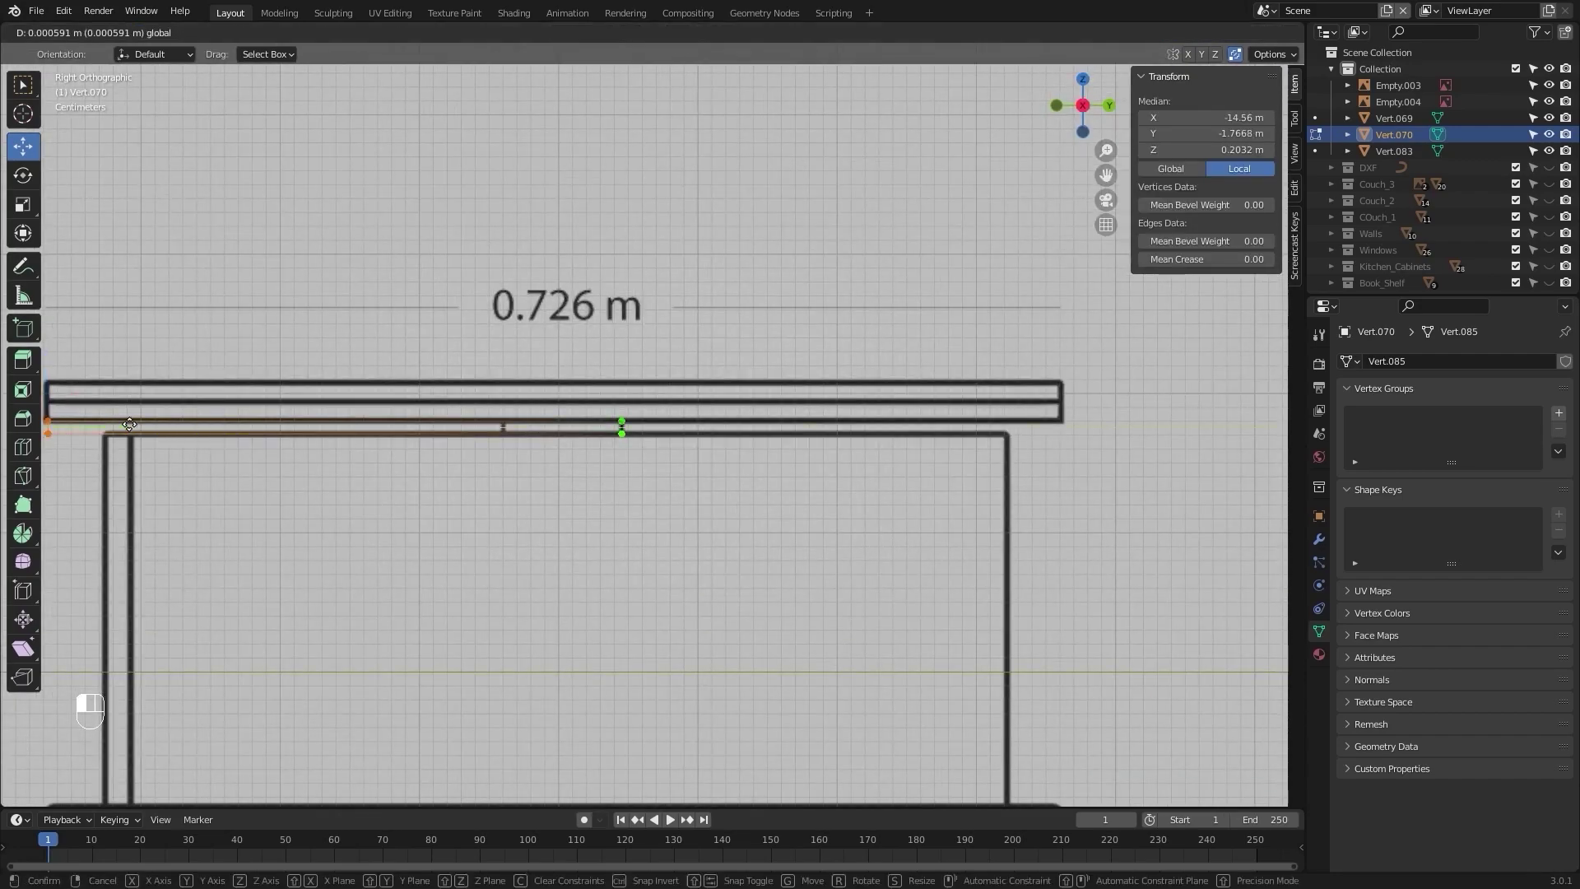
{"action": "left_click", "coordinate": [751, 376]}
{"action": "scroll", "coordinate": [434, 598], "scroll_direction": "up", "scroll_amount": 5}
{"action": "middle_click_drag", "start_coordinate": [433, 592], "coordinate": [624, 559], "text": "shift"}
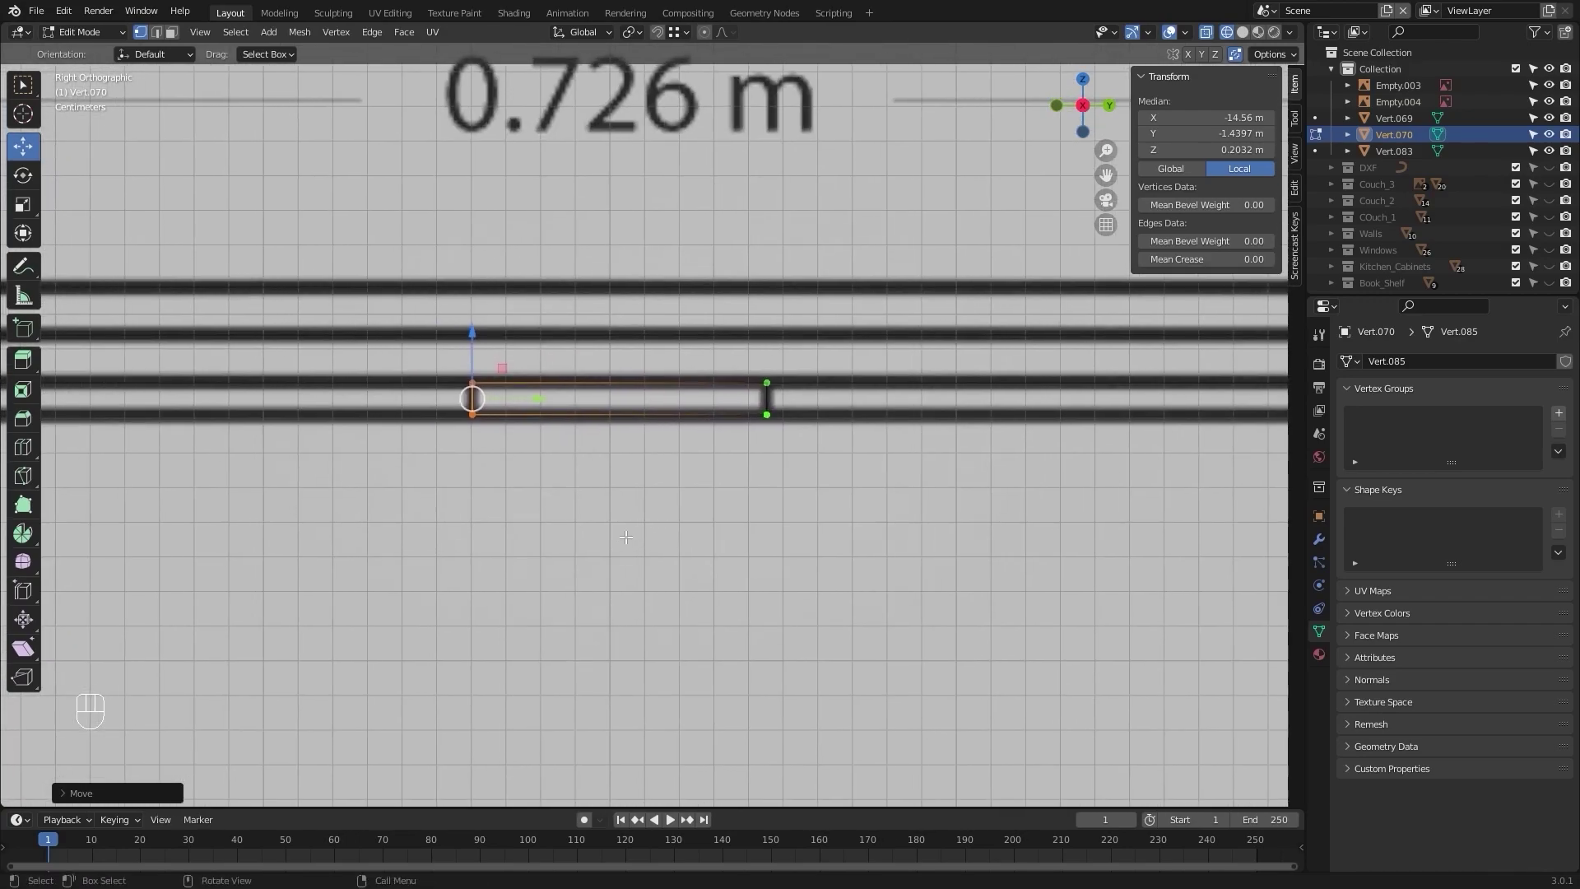
{"action": "left_click", "coordinate": [625, 534]}
Step: Return to the front view, leave Edit Mode on the spacer and switch back to solid shading
{"action": "scroll", "coordinate": [625, 533], "scroll_direction": "down", "scroll_amount": 10}
{"action": "key", "text": "KP_1"}
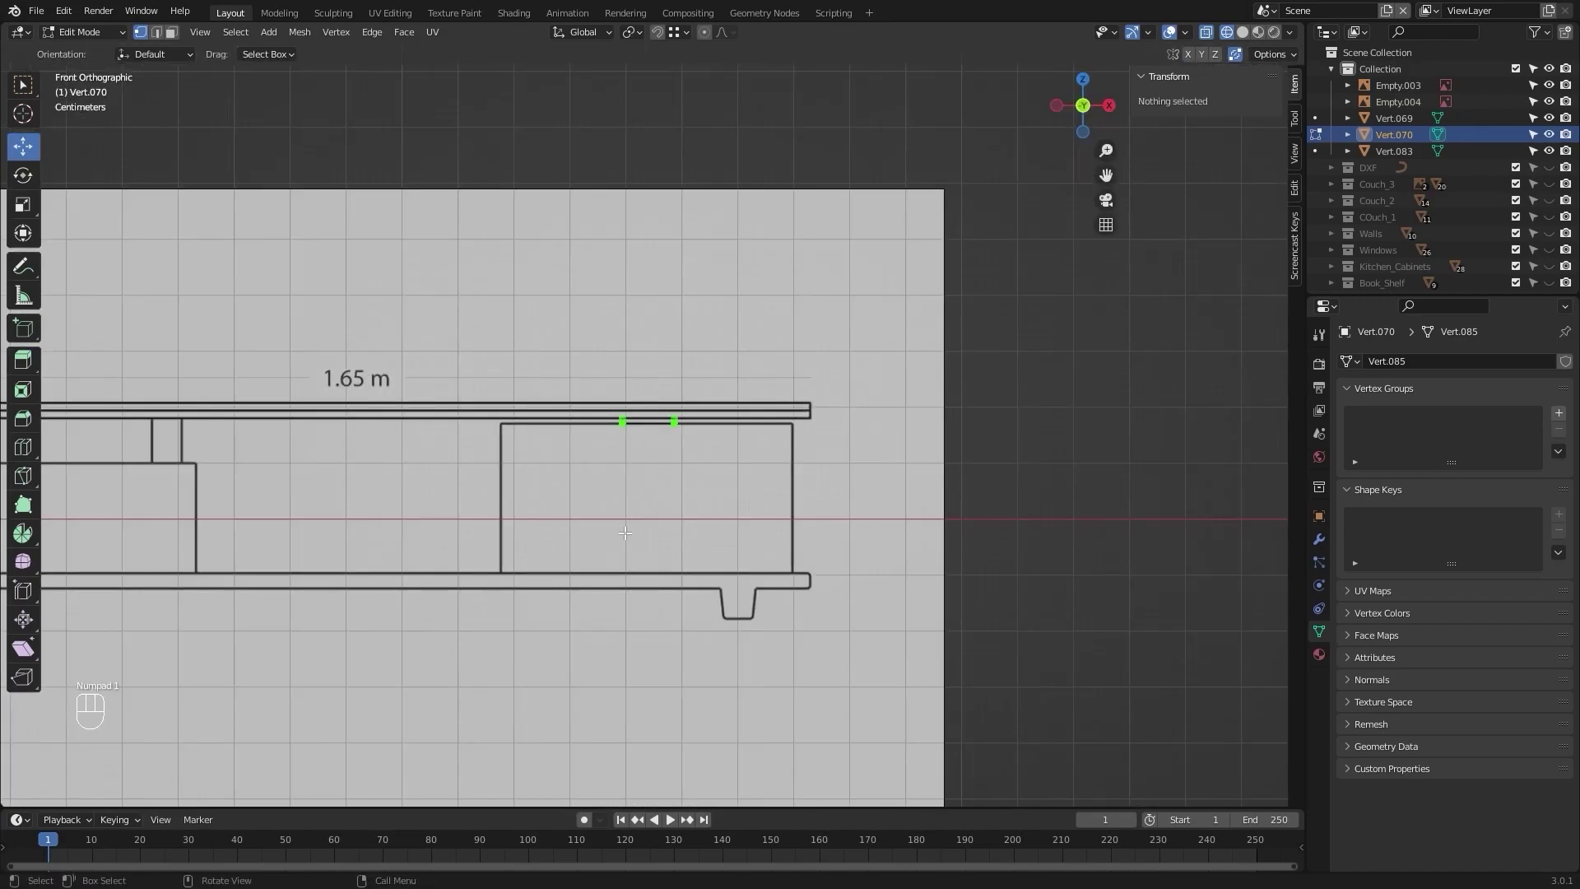
{"action": "key", "text": "Tab"}
{"action": "key", "text": "shift+z"}
{"action": "scroll", "coordinate": [926, 428], "scroll_direction": "up", "scroll_amount": 4}
{"action": "scroll", "coordinate": [913, 426], "scroll_direction": "up", "scroll_amount": 3}
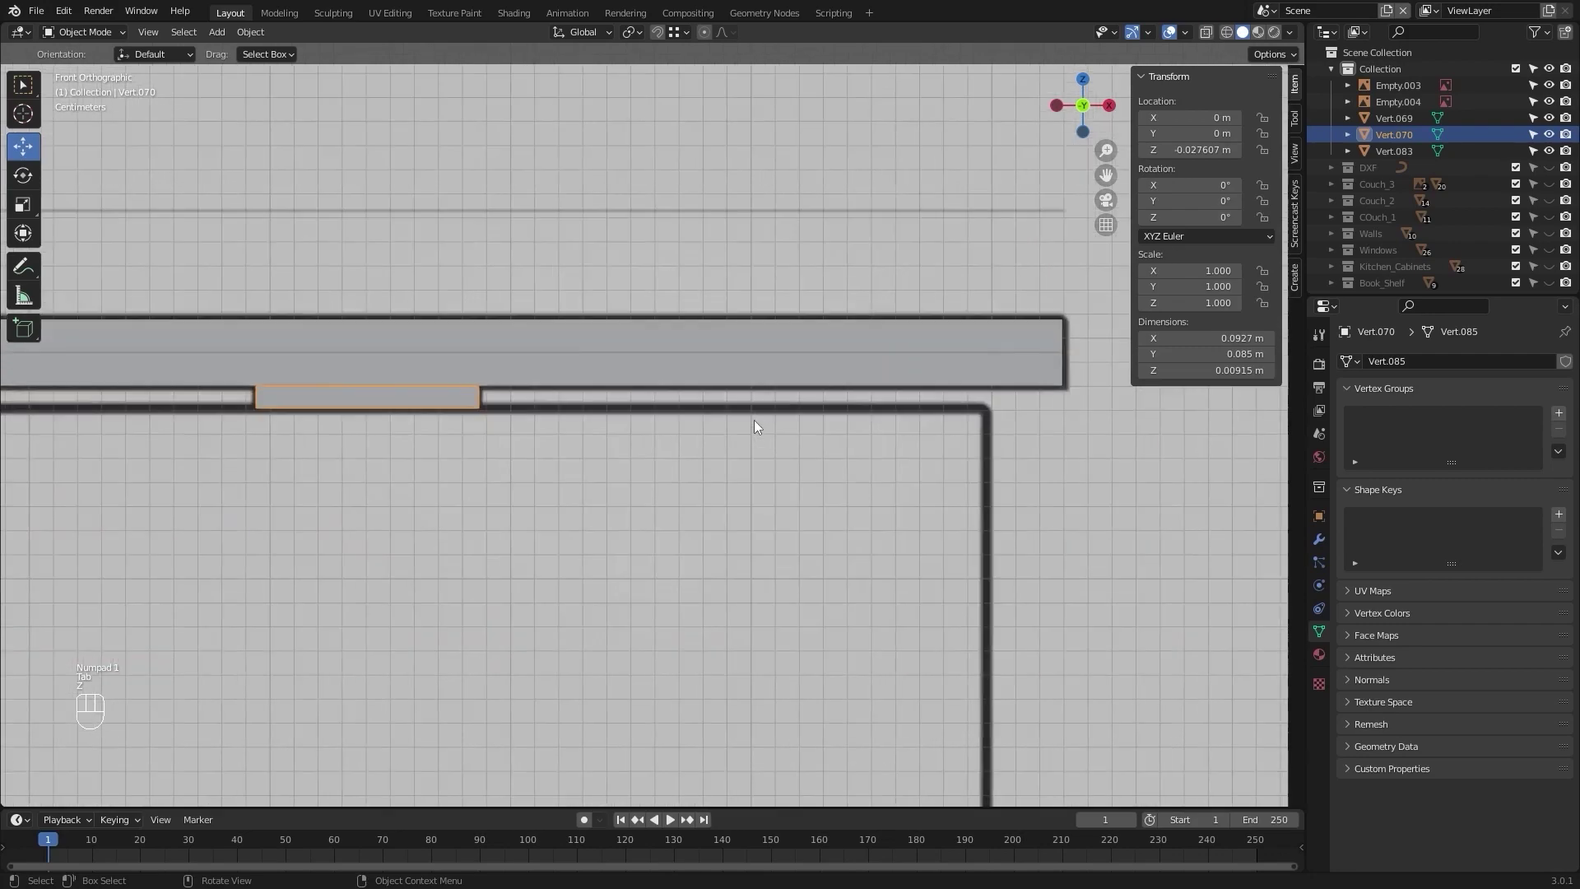
Step: Duplicate the lower tabletop slab downward along Z and snap the copy to the spacer's underside, at a Z location of about -0.0368 m
{"action": "left_click", "coordinate": [892, 378]}
{"action": "scroll", "coordinate": [886, 391], "scroll_direction": "down", "scroll_amount": 3}
{"action": "key", "text": "shift+d"}
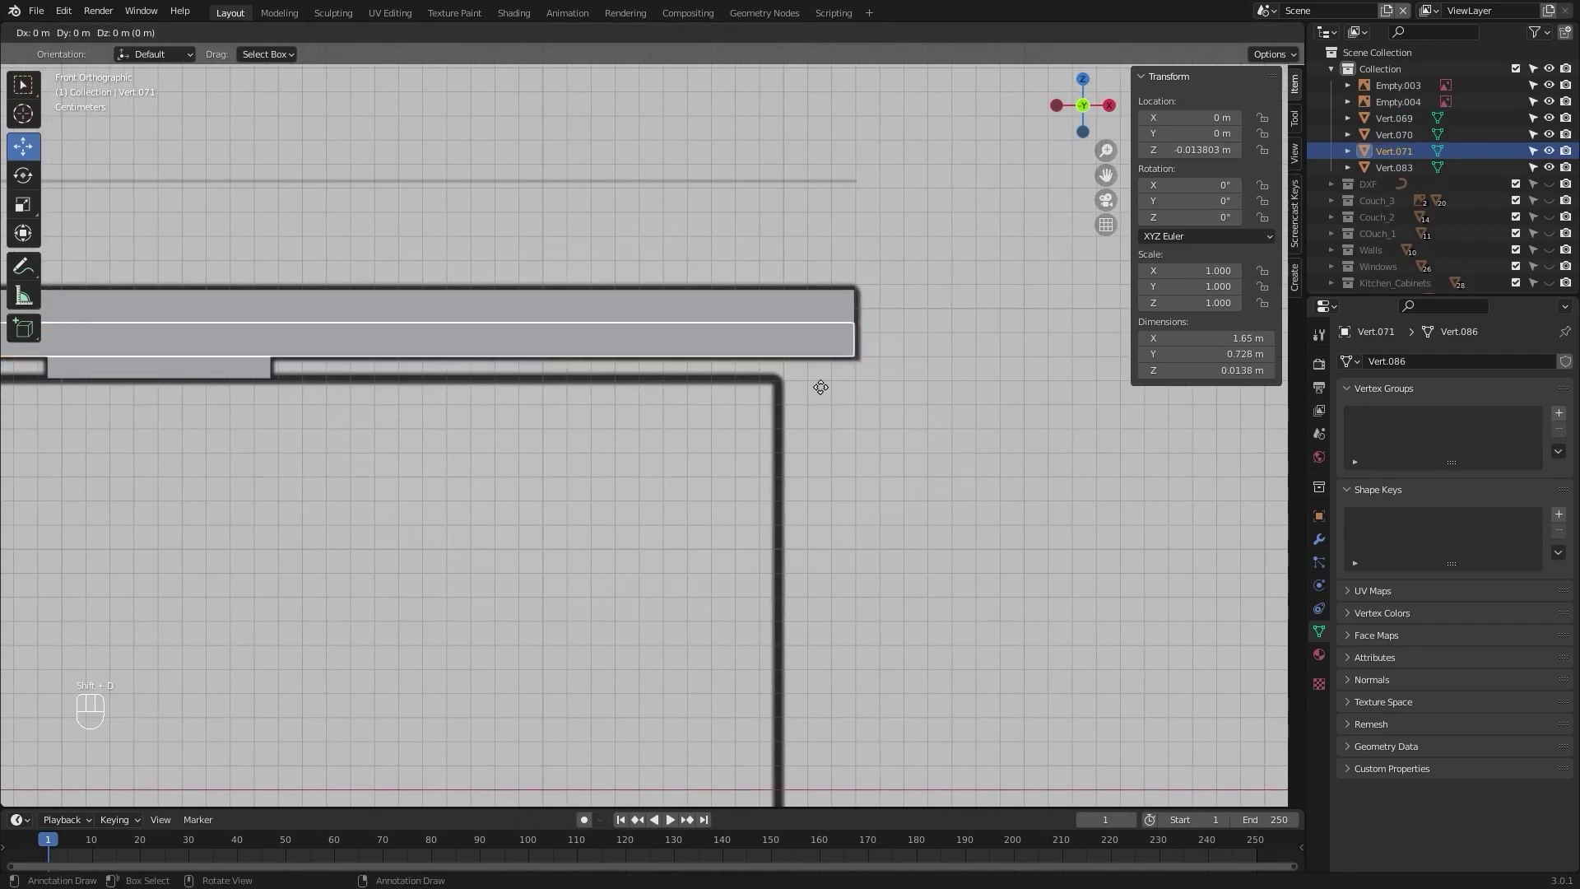
{"action": "key", "text": "z"}
{"action": "left_click", "coordinate": [800, 530]}
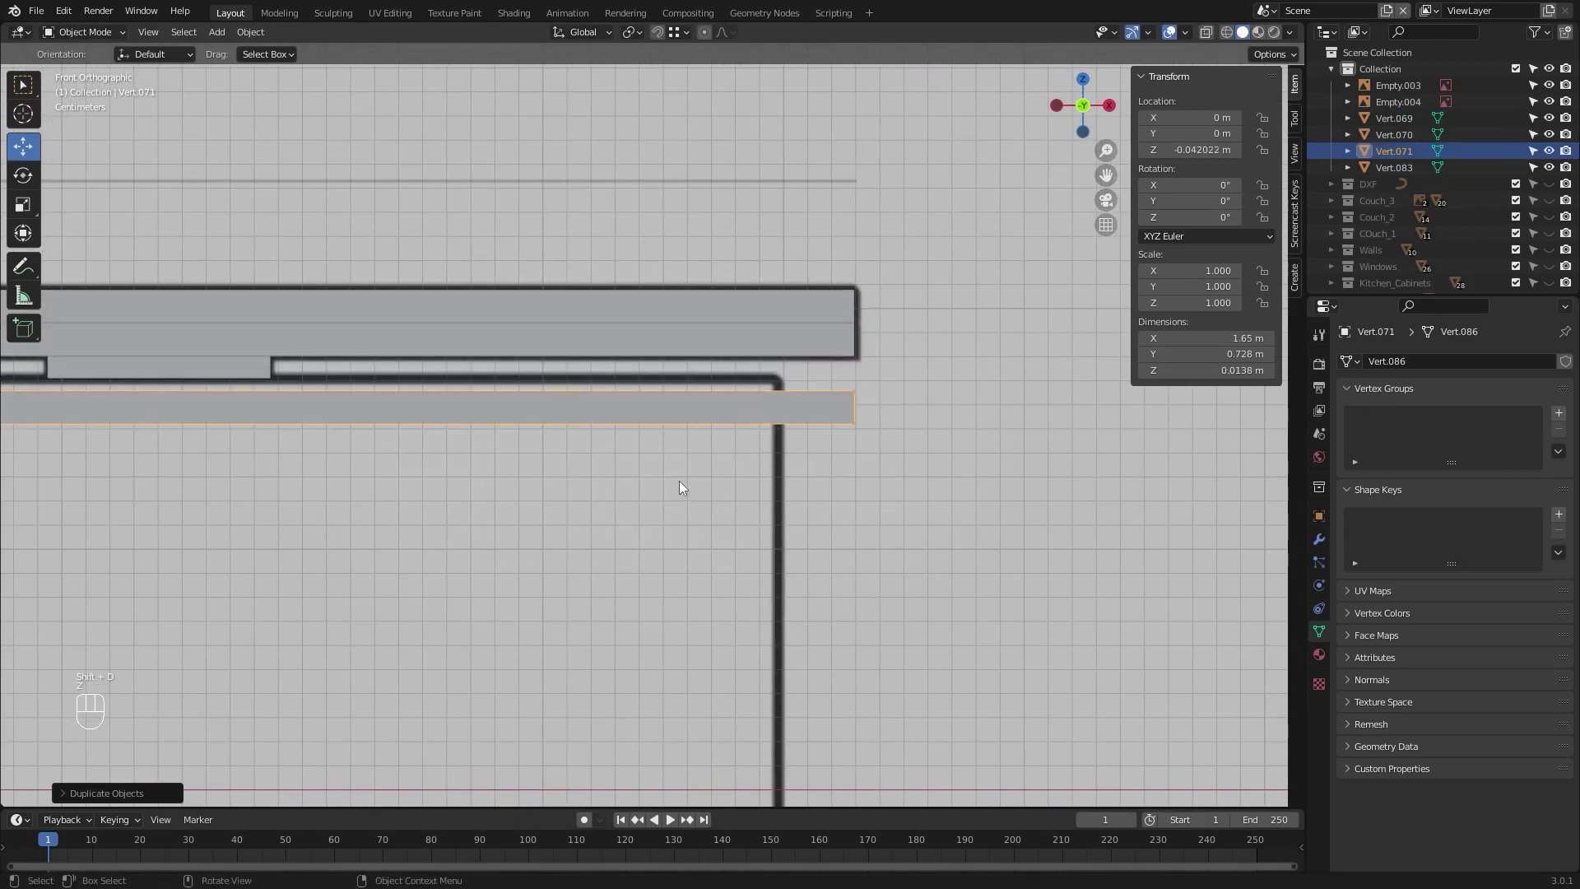
{"action": "middle_click_drag", "start_coordinate": [351, 259], "coordinate": [678, 249], "text": "shift"}
{"action": "scroll", "coordinate": [588, 269], "scroll_direction": "up", "scroll_amount": 3}
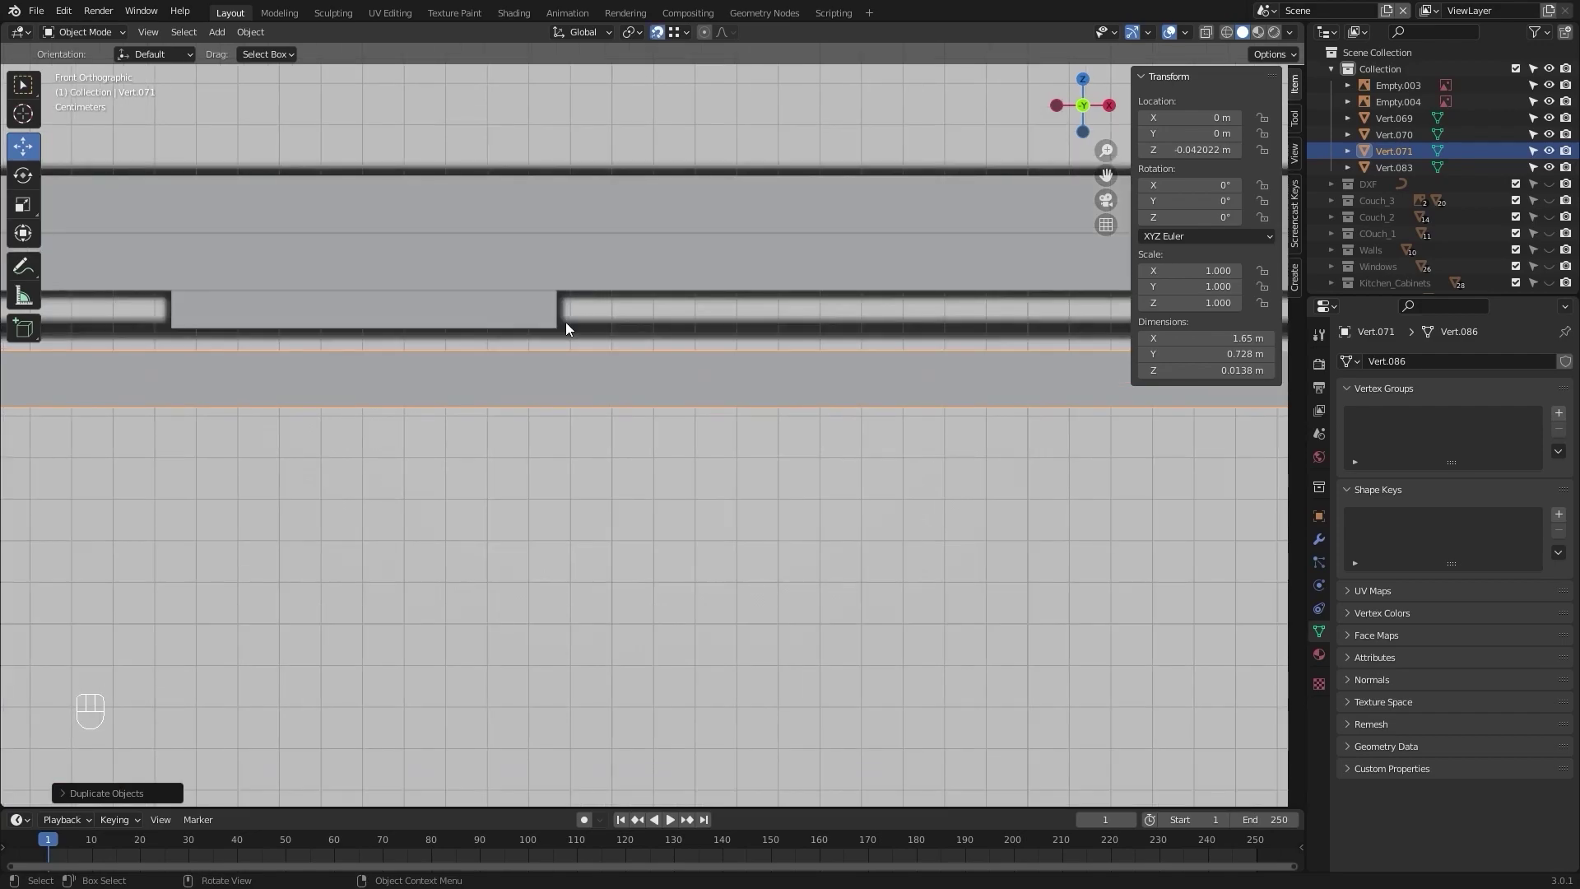
{"action": "key", "text": "g"}
{"action": "key", "text": "z"}
{"action": "left_click", "coordinate": [564, 334]}
{"action": "scroll", "coordinate": [564, 334], "scroll_direction": "down", "scroll_amount": 7}
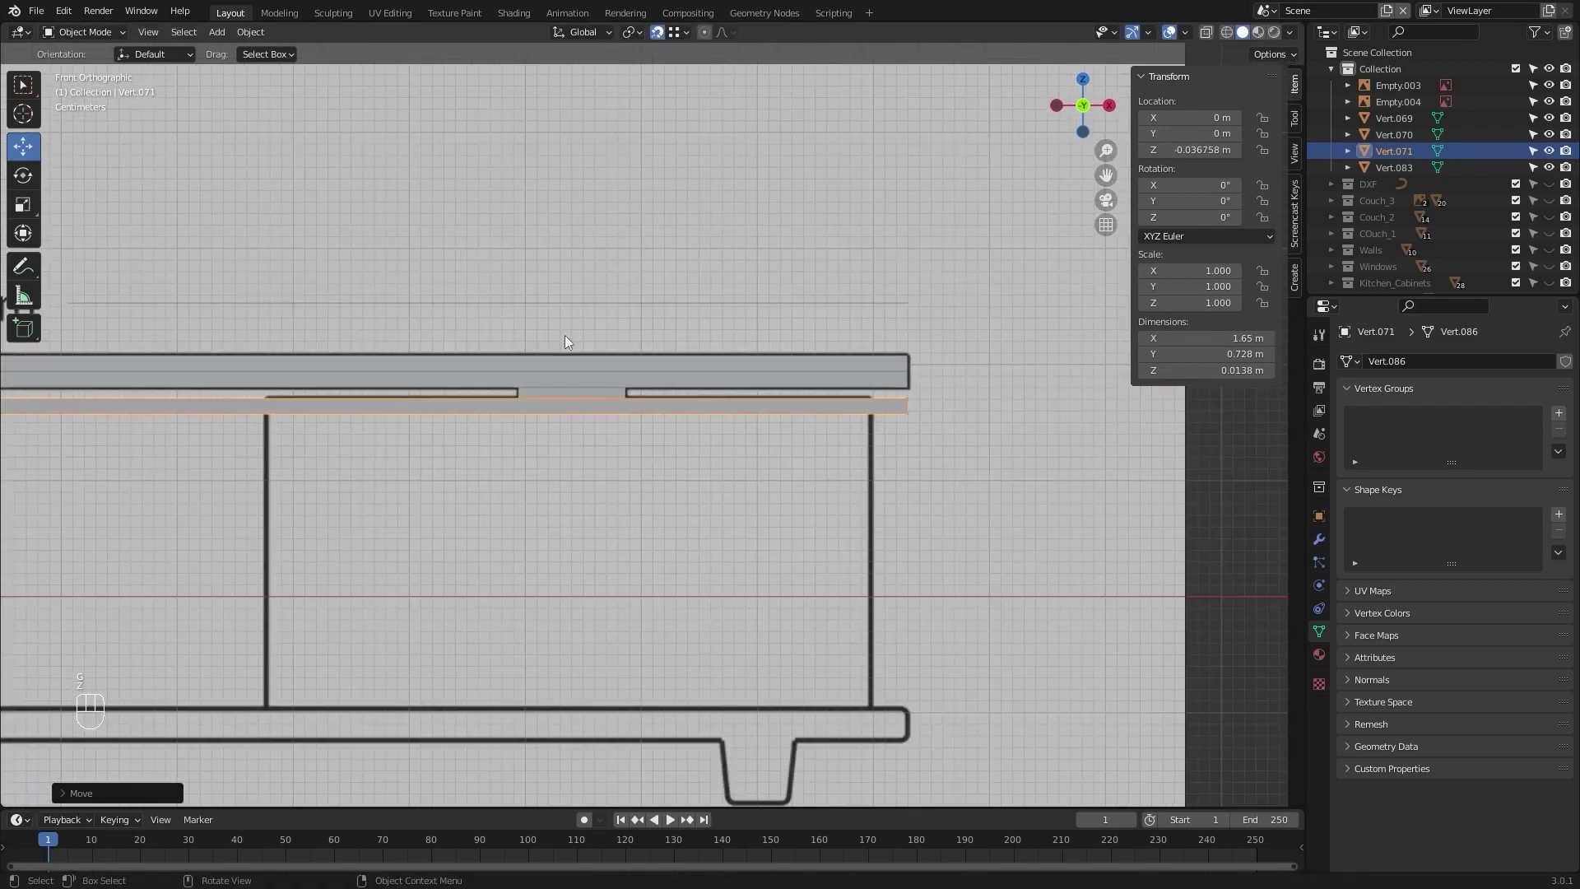
Step: In wireframe Edit Mode, move the new slab copy's right-end vertices along X to the right-hand box's right outline
{"action": "scroll", "coordinate": [728, 373], "scroll_direction": "up", "scroll_amount": 4}
{"action": "middle_click_drag", "start_coordinate": [1026, 333], "coordinate": [767, 327], "text": "shift"}
{"action": "key", "text": "Tab"}
{"action": "key", "text": "z"}
{"action": "left_click", "coordinate": [602, 316]}
{"action": "middle_click_drag", "start_coordinate": [922, 360], "coordinate": [786, 331], "text": "shift"}
{"action": "left_click_drag", "start_coordinate": [735, 296], "coordinate": [882, 417]}
{"action": "scroll", "coordinate": [882, 417], "scroll_direction": "up", "scroll_amount": 4}
{"action": "middle_click_drag", "start_coordinate": [929, 299], "coordinate": [822, 443], "text": "shift"}
{"action": "scroll", "coordinate": [699, 432], "scroll_direction": "up", "scroll_amount": 3}
{"action": "left_click_drag", "start_coordinate": [923, 403], "coordinate": [683, 411]}
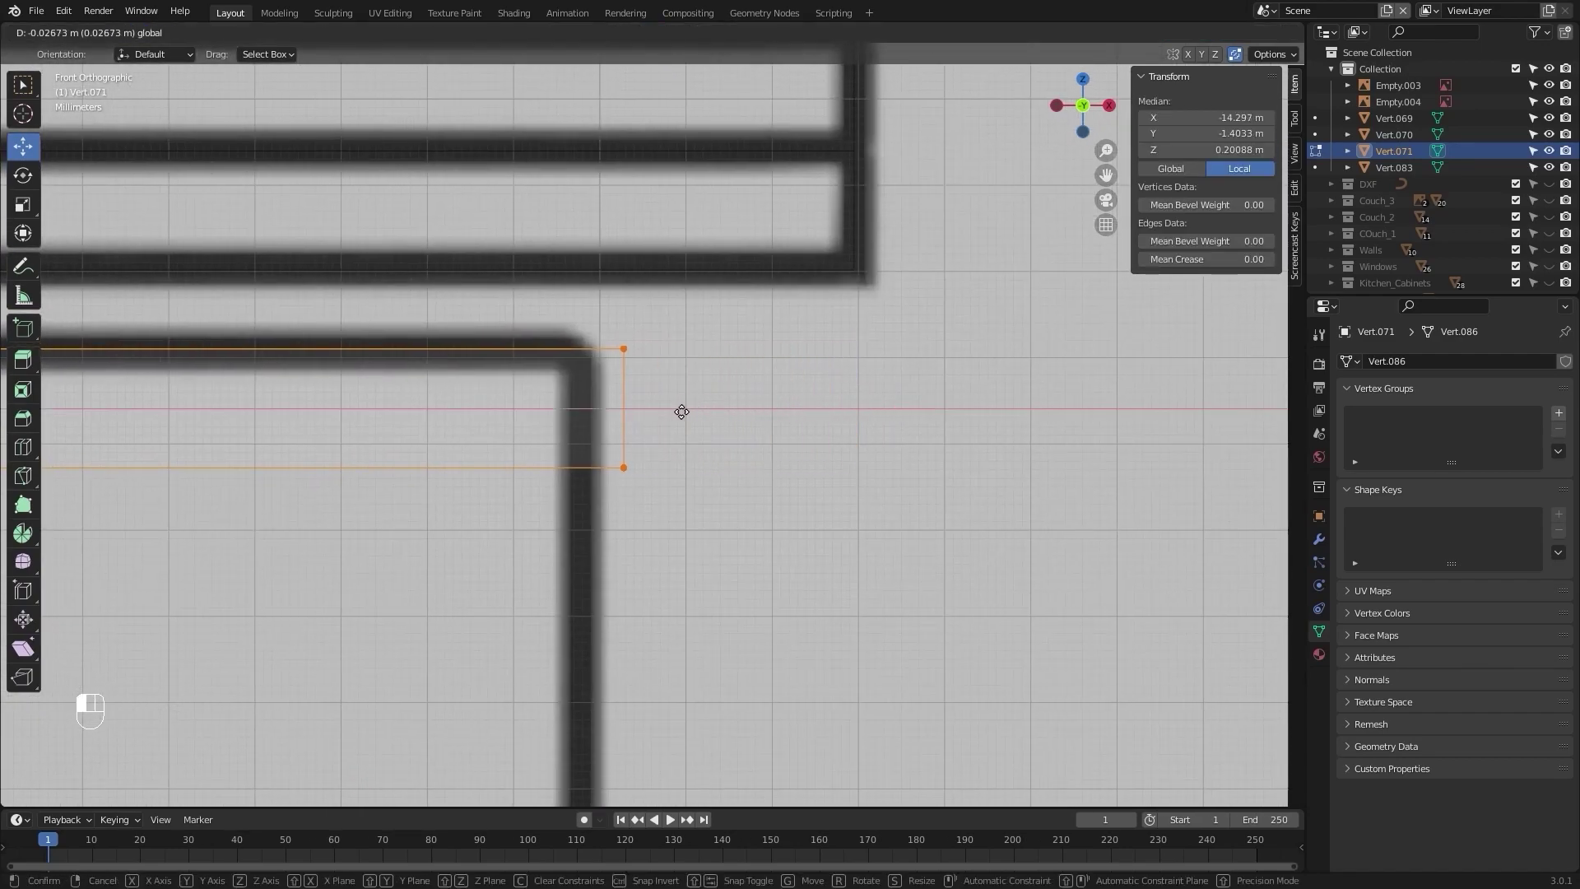
{"action": "left_click_drag", "start_coordinate": [360, 415], "coordinate": [348, 416], "text": "shift"}
Step: Move the slab copy's left-end vertices along X to the right-hand box's left outline, at about -14.823 m
{"action": "scroll", "coordinate": [347, 418], "scroll_direction": "down", "scroll_amount": 13}
{"action": "middle_click_drag", "start_coordinate": [329, 436], "coordinate": [731, 442], "text": "shift"}
{"action": "left_click", "coordinate": [489, 529]}
{"action": "scroll", "coordinate": [511, 506], "scroll_direction": "down", "scroll_amount": 3}
{"action": "left_click_drag", "start_coordinate": [173, 393], "coordinate": [475, 428]}
{"action": "left_click_drag", "start_coordinate": [740, 432], "coordinate": [739, 432]}
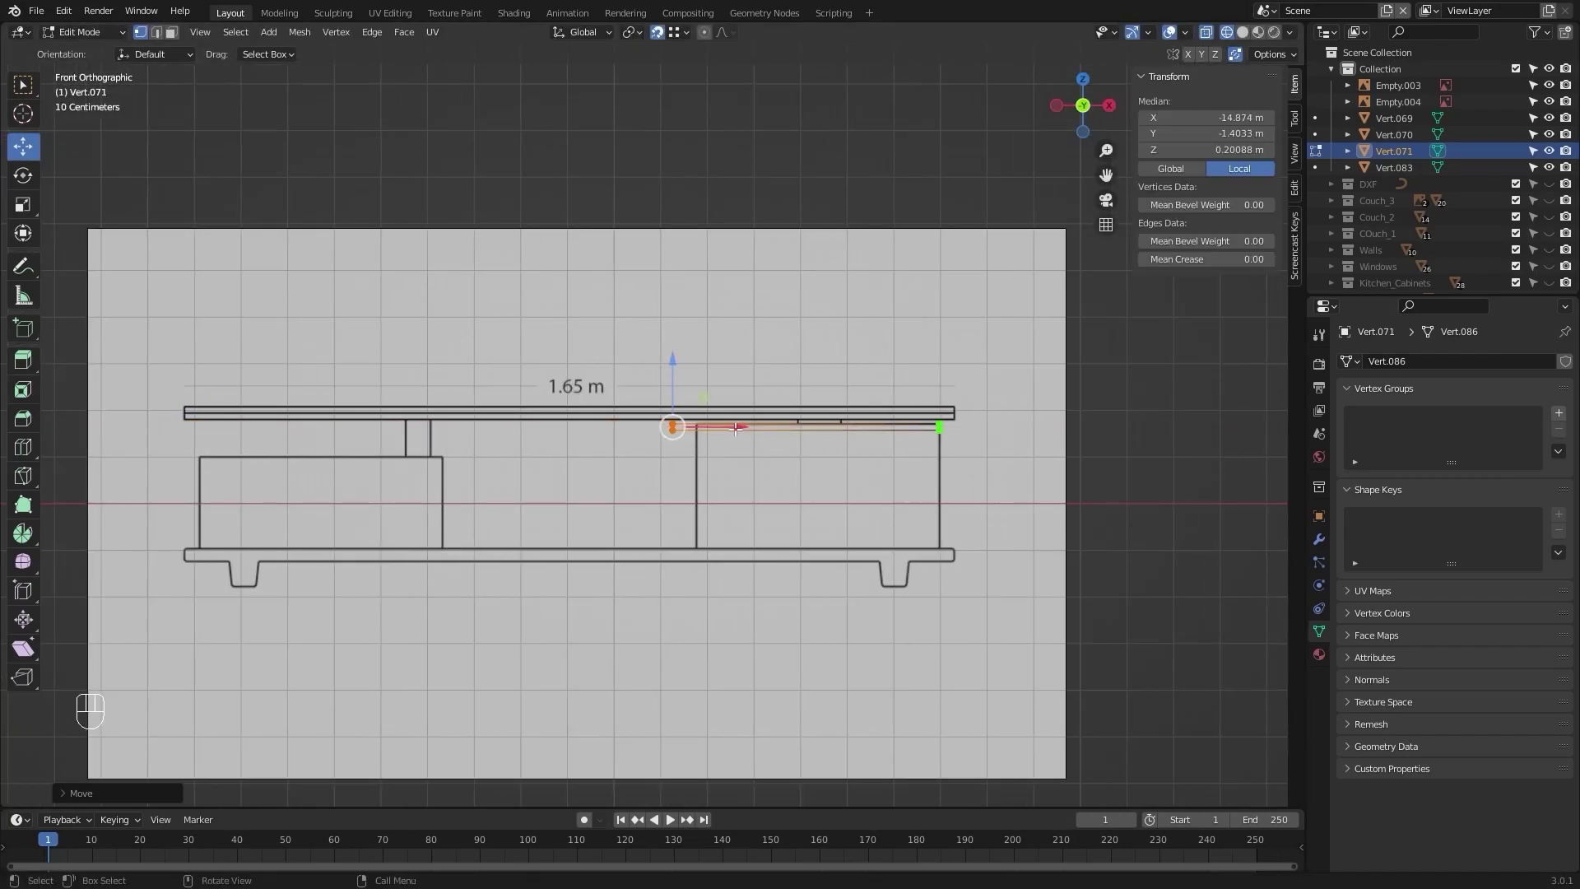
{"action": "scroll", "coordinate": [674, 429], "scroll_direction": "up", "scroll_amount": 12}
{"action": "scroll", "coordinate": [375, 424], "scroll_direction": "up", "scroll_amount": 2}
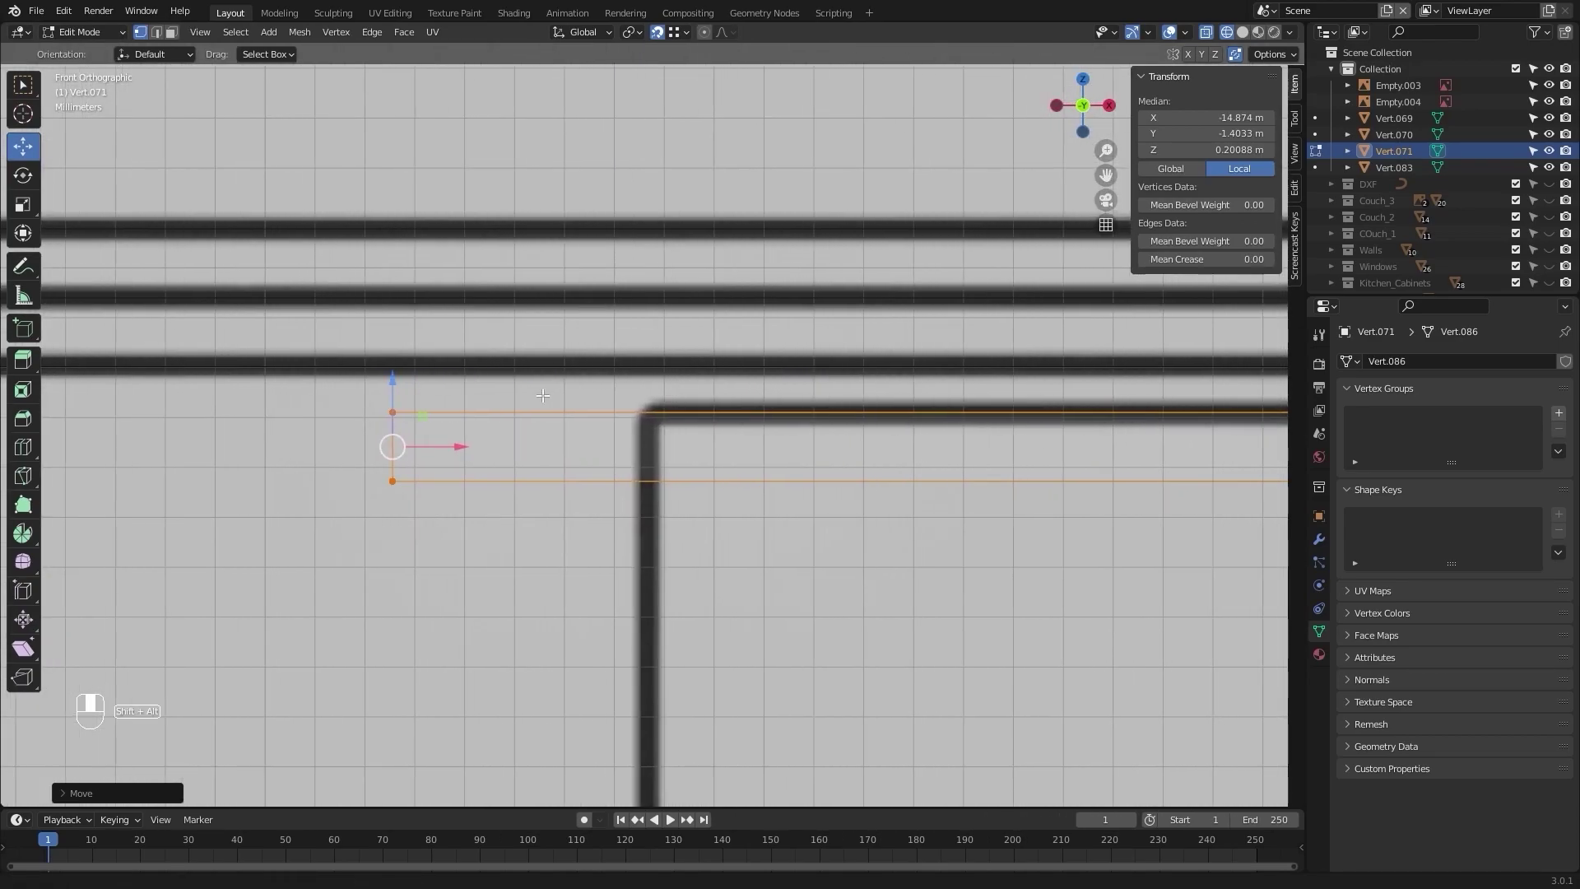
{"action": "left_click_drag", "start_coordinate": [314, 455], "coordinate": [573, 455]}
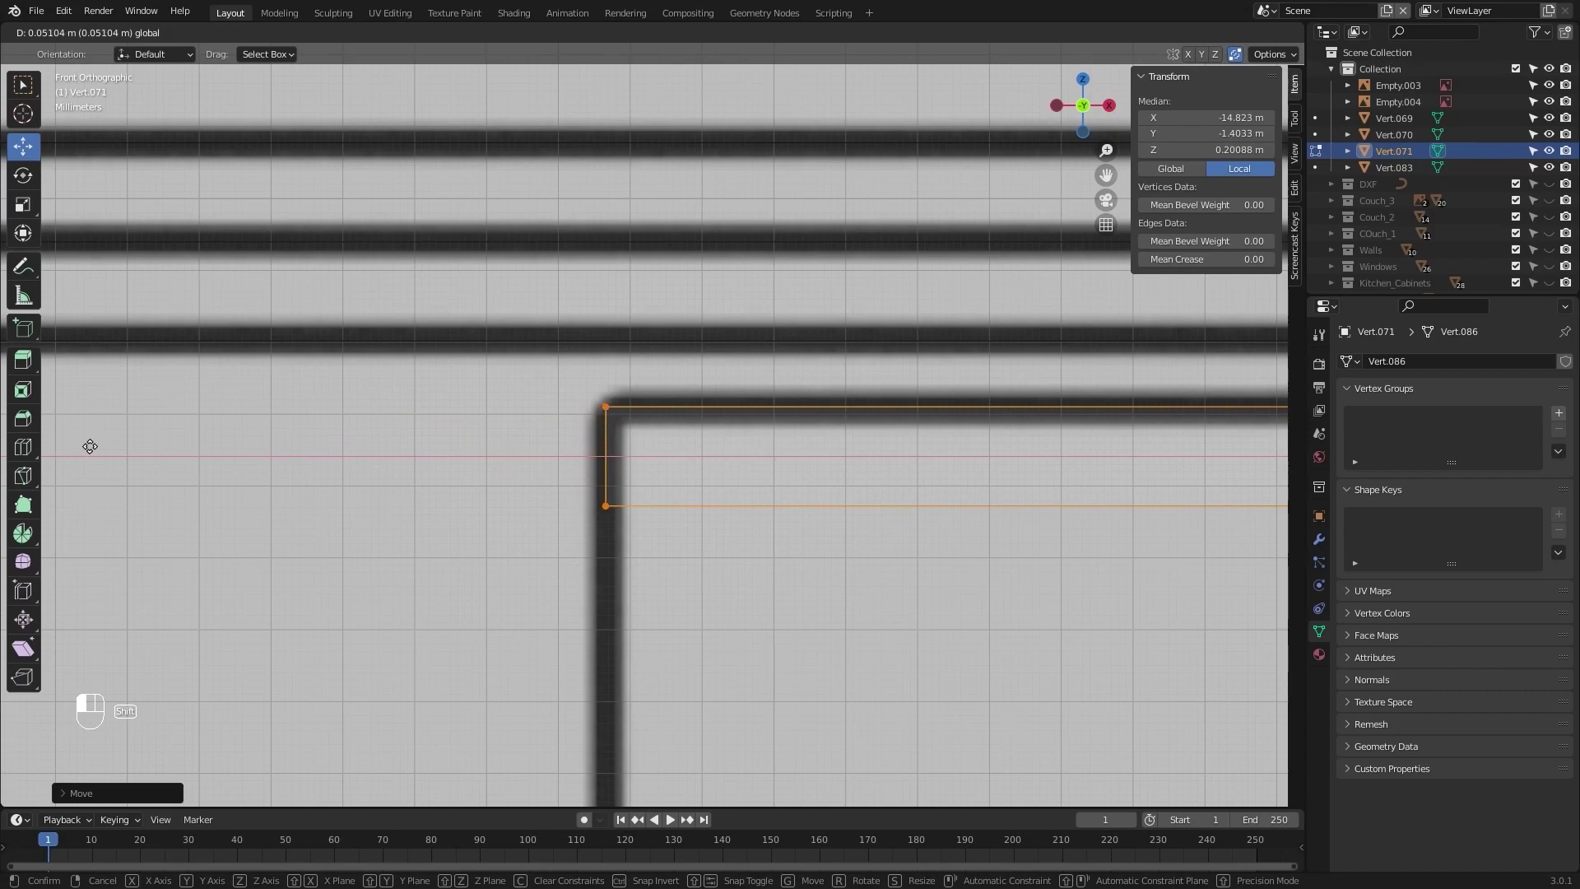
{"action": "left_click_drag", "start_coordinate": [90, 446], "coordinate": [106, 449]}
Step: Move the box's bottom vertices down along Z to the base board's top outline, at about -0.06 m
{"action": "scroll", "coordinate": [781, 390], "scroll_direction": "down", "scroll_amount": 8}
{"action": "middle_click_drag", "start_coordinate": [812, 414], "coordinate": [358, 385], "text": "shift"}
{"action": "key", "text": "alt+a"}
{"action": "middle_click_drag", "start_coordinate": [335, 485], "coordinate": [390, 483], "text": "shift"}
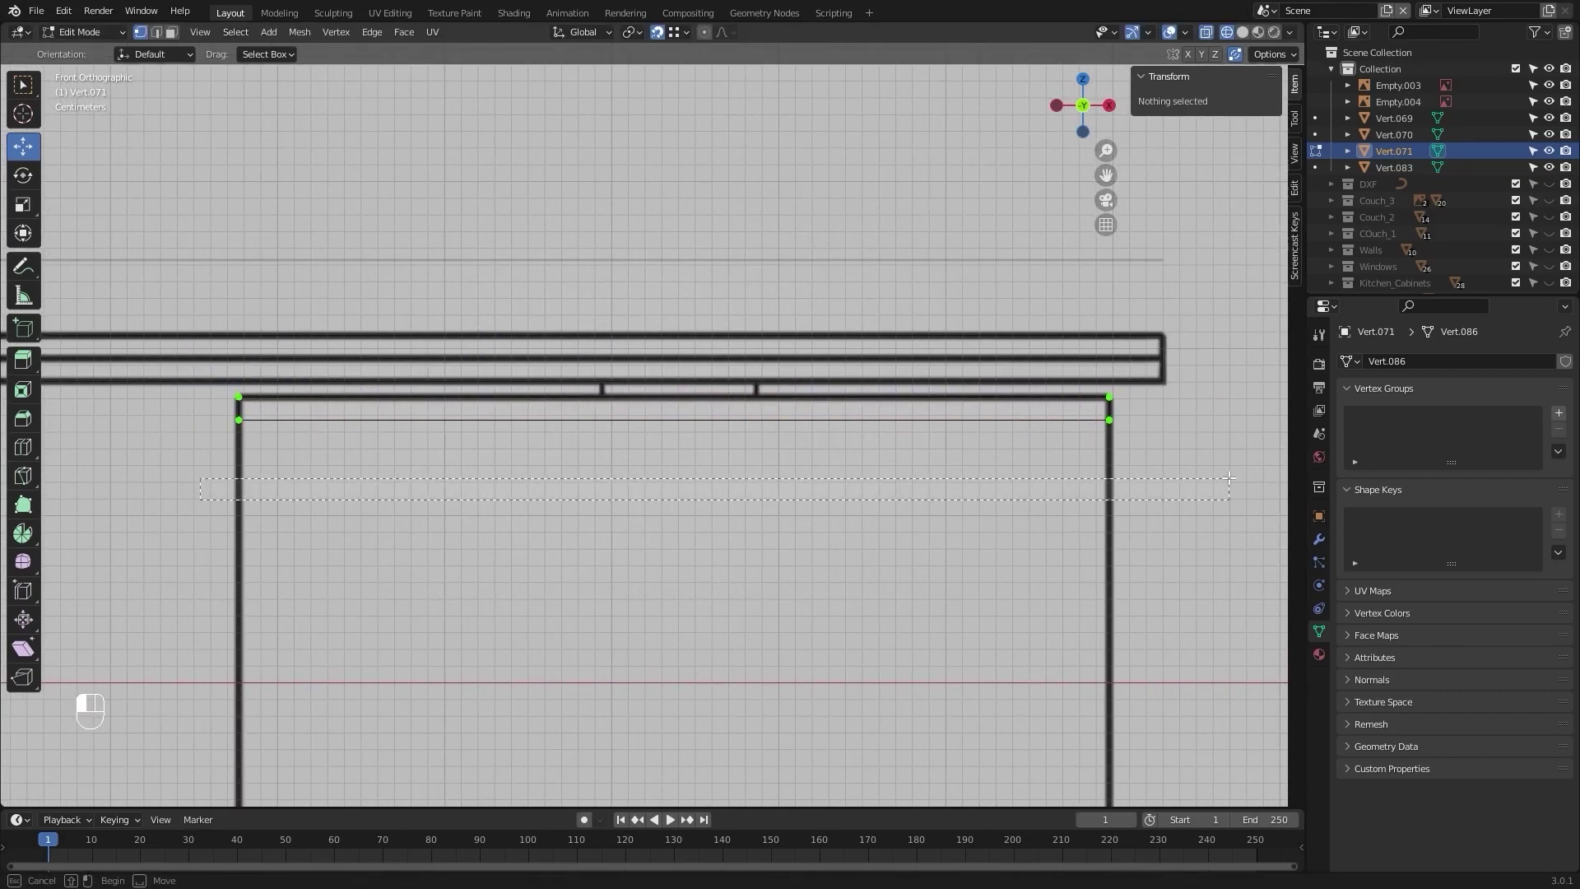
{"action": "left_click_drag", "start_coordinate": [1231, 428], "coordinate": [1231, 426]}
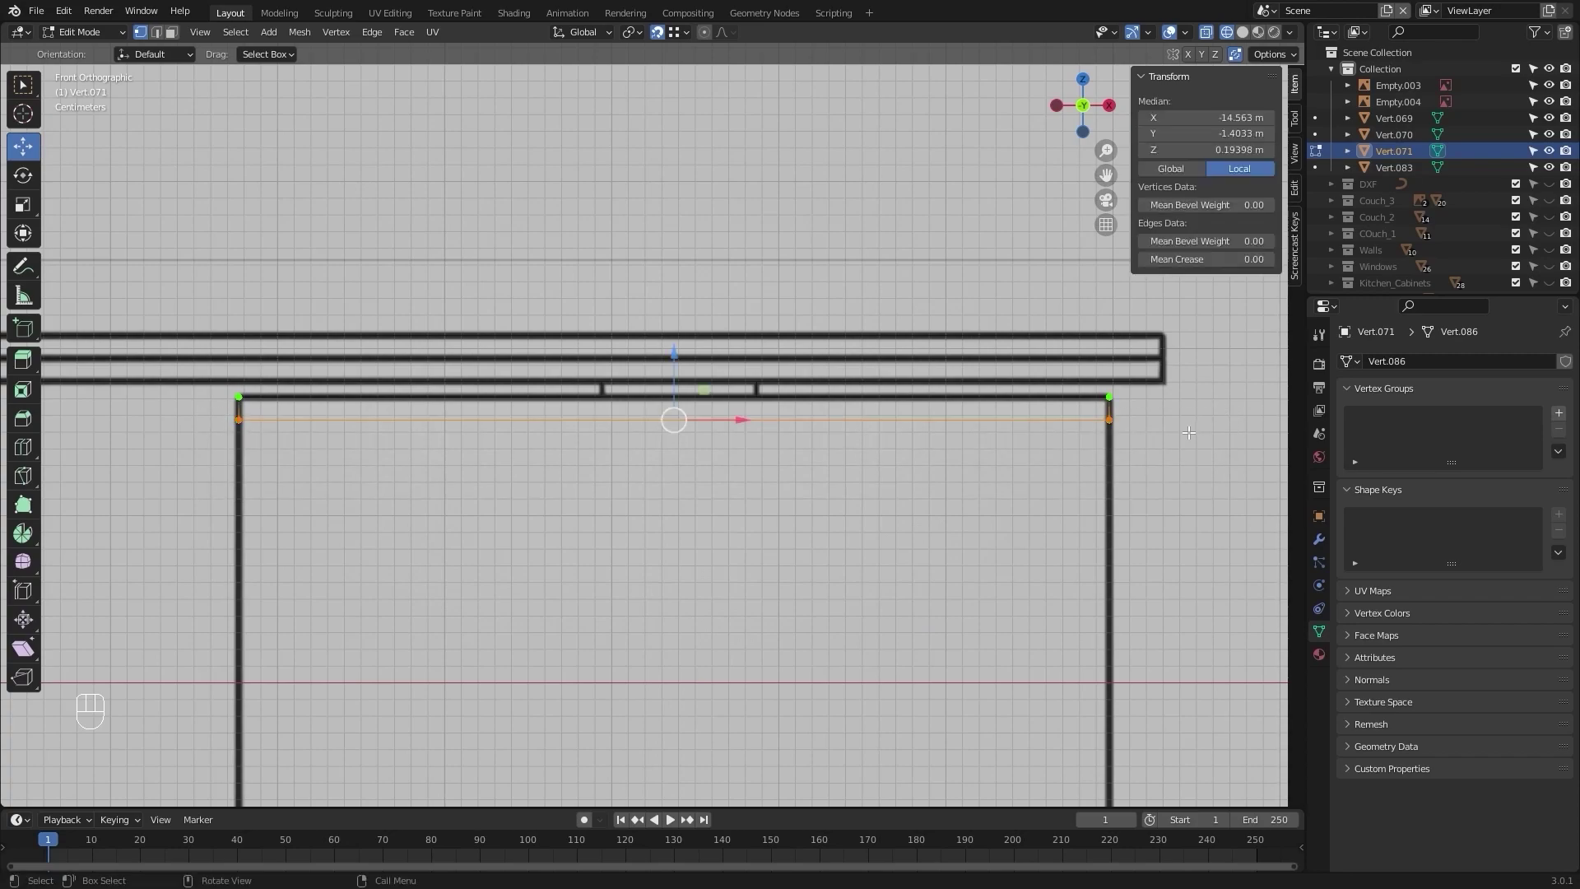
{"action": "scroll", "coordinate": [952, 477], "scroll_direction": "down", "scroll_amount": 2}
{"action": "scroll", "coordinate": [627, 391], "scroll_direction": "up", "scroll_amount": 3}
{"action": "middle_click_drag", "start_coordinate": [668, 507], "coordinate": [650, 338], "text": "shift"}
{"action": "scroll", "coordinate": [651, 338], "scroll_direction": "down", "scroll_amount": 3}
{"action": "left_click_drag", "start_coordinate": [650, 242], "coordinate": [644, 340]}
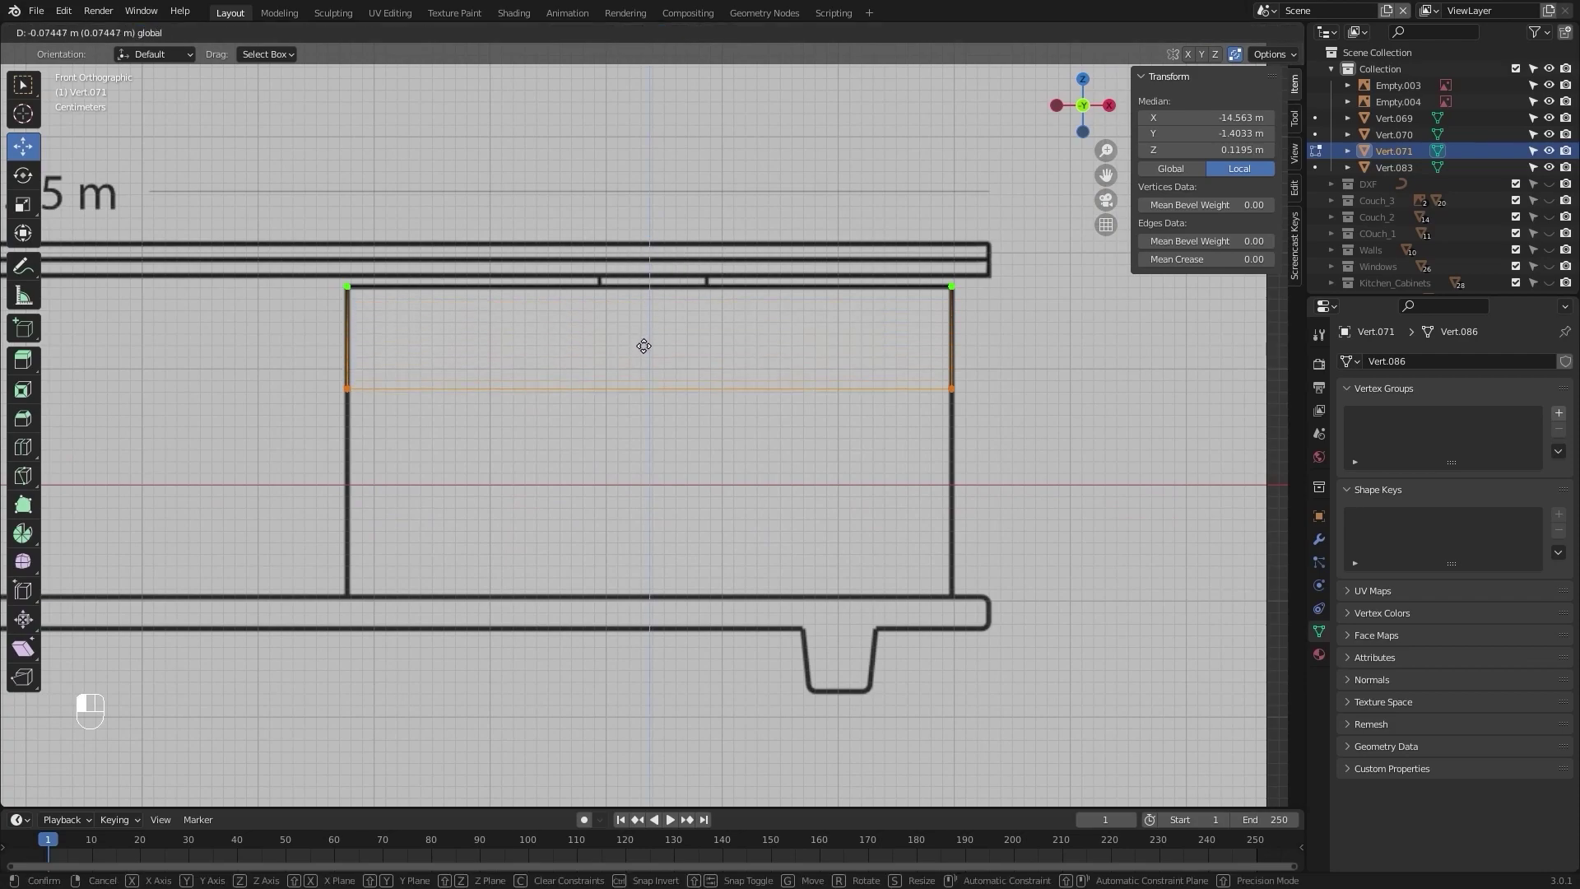
{"action": "left_click_drag", "start_coordinate": [644, 485], "coordinate": [642, 523]}
{"action": "scroll", "coordinate": [640, 531], "scroll_direction": "up", "scroll_amount": 3}
{"action": "middle_click_drag", "start_coordinate": [639, 533], "coordinate": [765, 320], "text": "shift"}
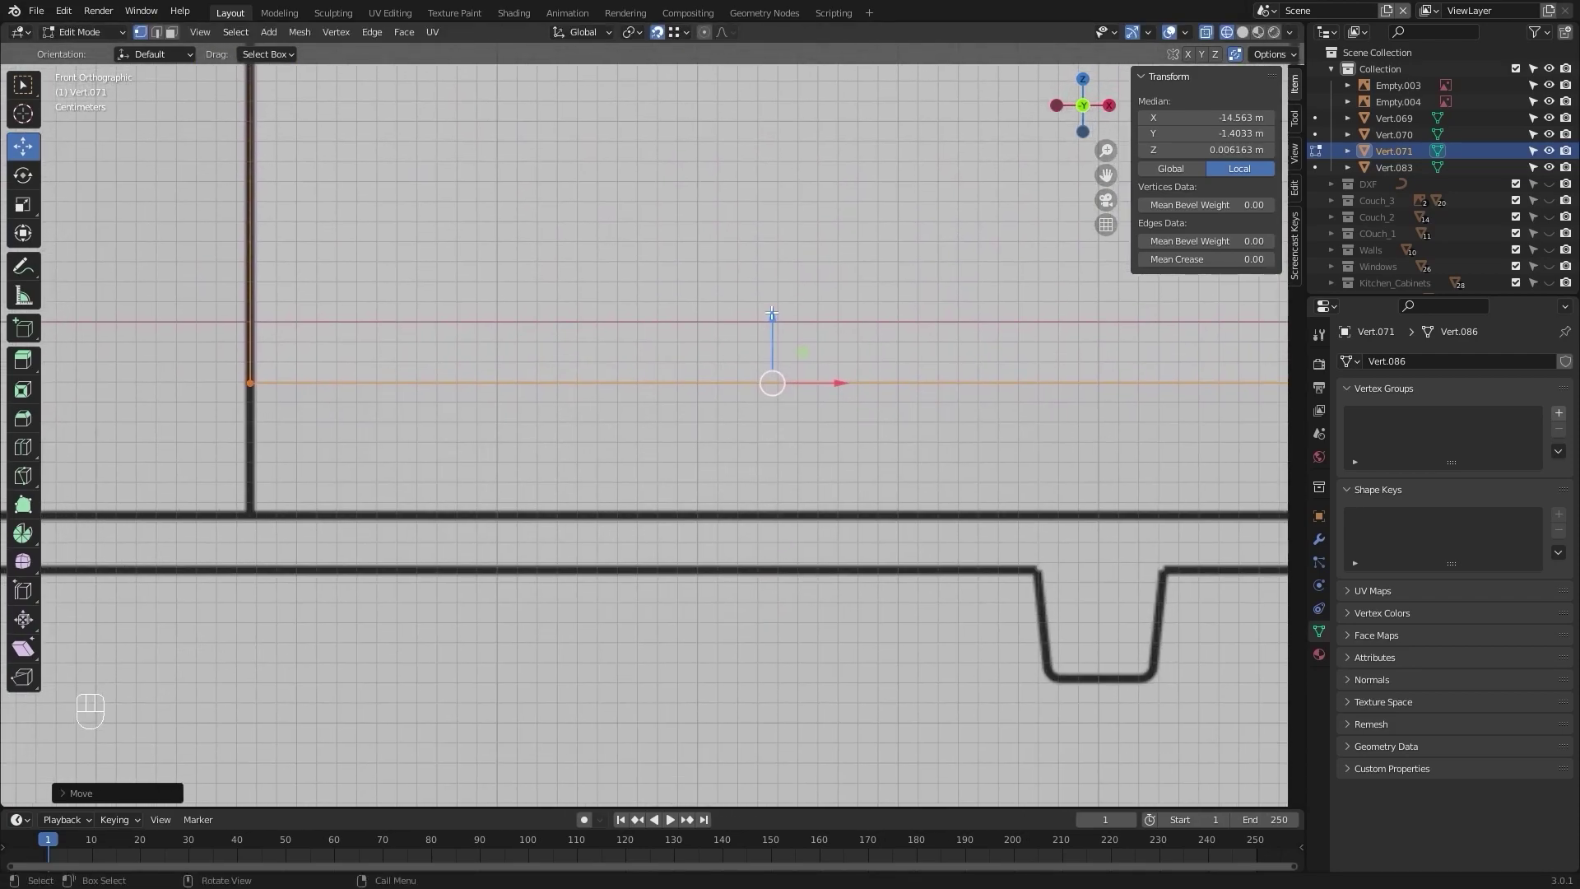
{"action": "left_click_drag", "start_coordinate": [777, 309], "coordinate": [684, 720]}
{"action": "scroll", "coordinate": [699, 714], "scroll_direction": "down", "scroll_amount": 7}
{"action": "scroll", "coordinate": [790, 386], "scroll_direction": "up", "scroll_amount": 3}
{"action": "middle_click_drag", "start_coordinate": [863, 348], "coordinate": [717, 407], "text": "shift"}
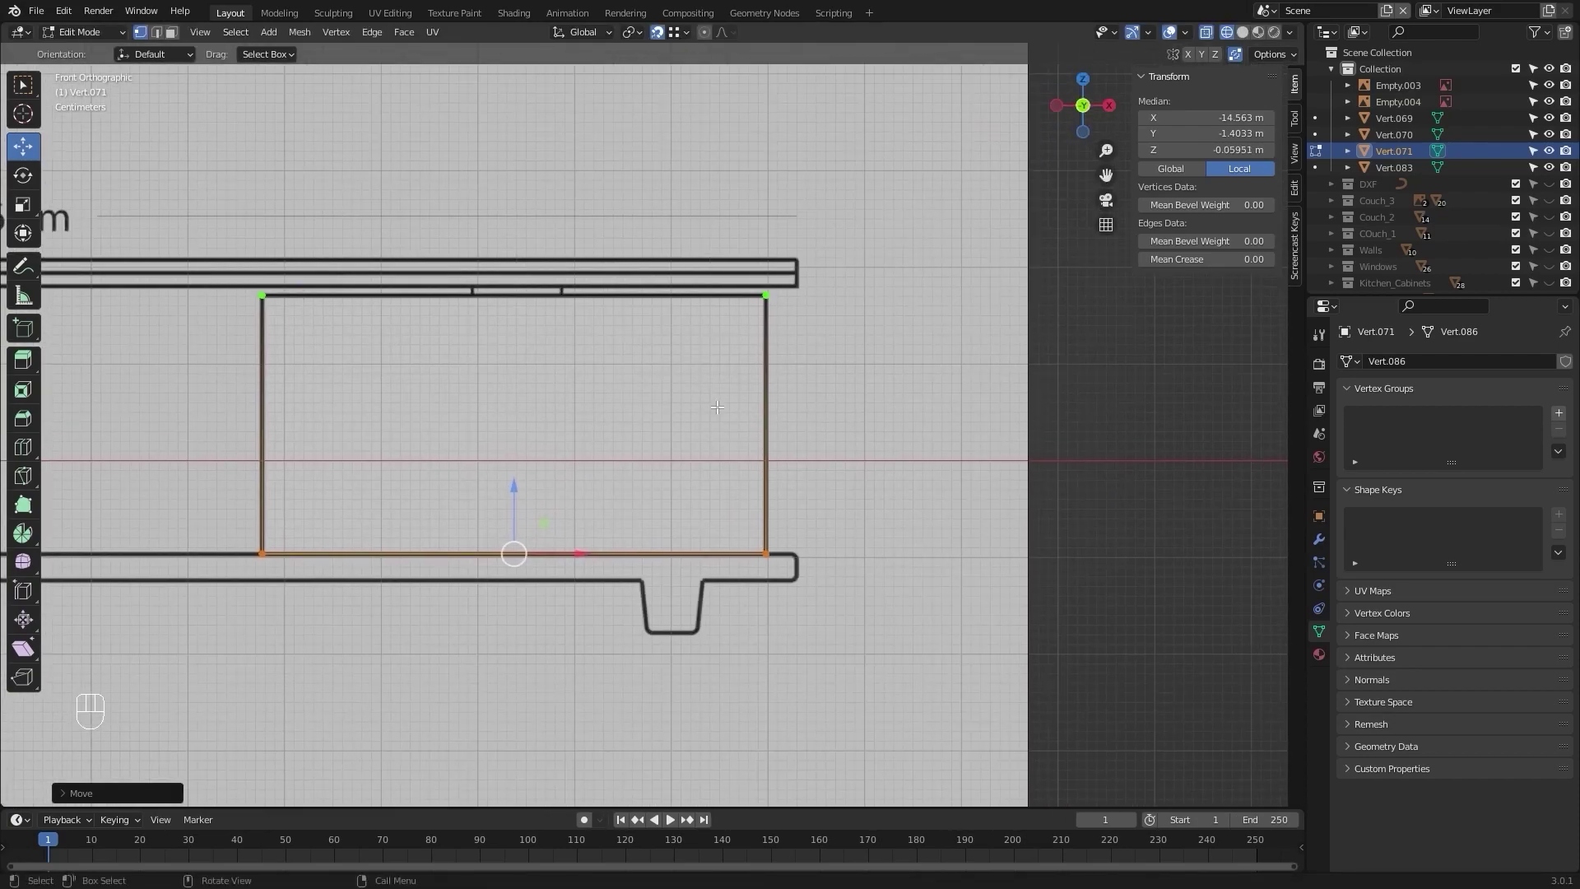
Step: In the side view, move the right-hand box's back-end vertices along Y to the back edge of the reference box outline
{"action": "key", "text": "KP_3"}
{"action": "middle_click_drag", "start_coordinate": [1079, 365], "coordinate": [880, 350], "text": "shift"}
{"action": "left_click", "coordinate": [879, 351]}
{"action": "scroll", "coordinate": [922, 283], "scroll_direction": "up", "scroll_amount": 2}
{"action": "middle_click_drag", "start_coordinate": [952, 228], "coordinate": [804, 240], "text": "shift"}
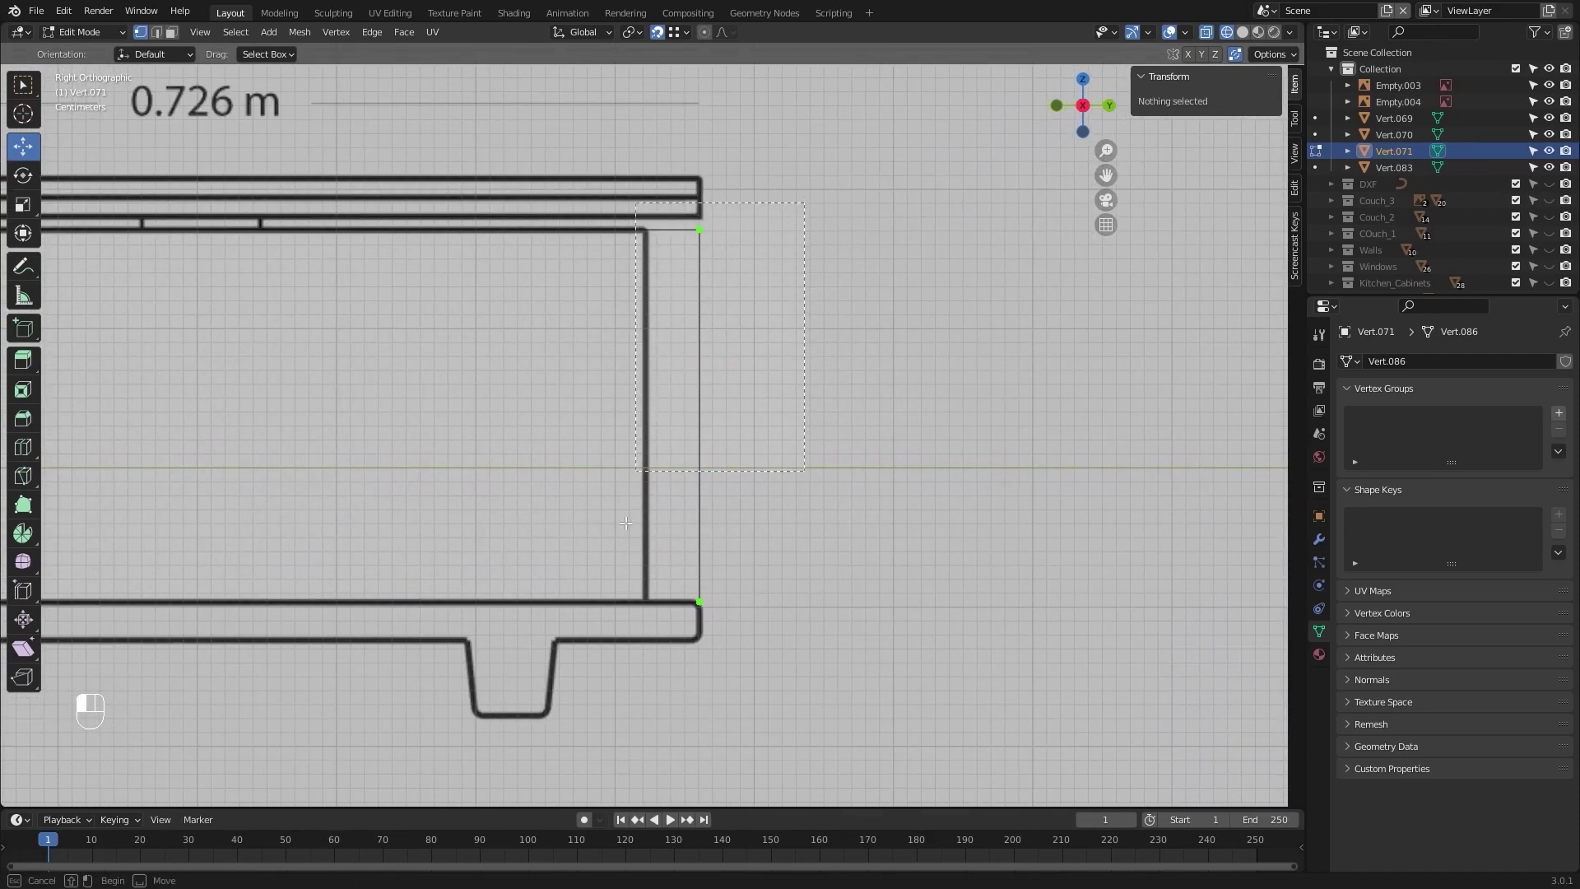
{"action": "left_click_drag", "start_coordinate": [632, 501], "coordinate": [591, 645]}
{"action": "scroll", "coordinate": [857, 383], "scroll_direction": "up", "scroll_amount": 5}
{"action": "middle_click_drag", "start_coordinate": [857, 383], "coordinate": [815, 462], "text": "shift"}
{"action": "left_click_drag", "start_coordinate": [808, 481], "coordinate": [619, 490]}
Step: Move the box's front-end vertices along Y to the inner line of the front panel outline, at about -1.705 m
{"action": "scroll", "coordinate": [620, 491], "scroll_direction": "down", "scroll_amount": 8}
{"action": "middle_click_drag", "start_coordinate": [391, 455], "coordinate": [704, 434], "text": "alt+shift"}
{"action": "left_click_drag", "start_coordinate": [438, 529], "coordinate": [505, 675]}
{"action": "scroll", "coordinate": [464, 356], "scroll_direction": "up", "scroll_amount": 4}
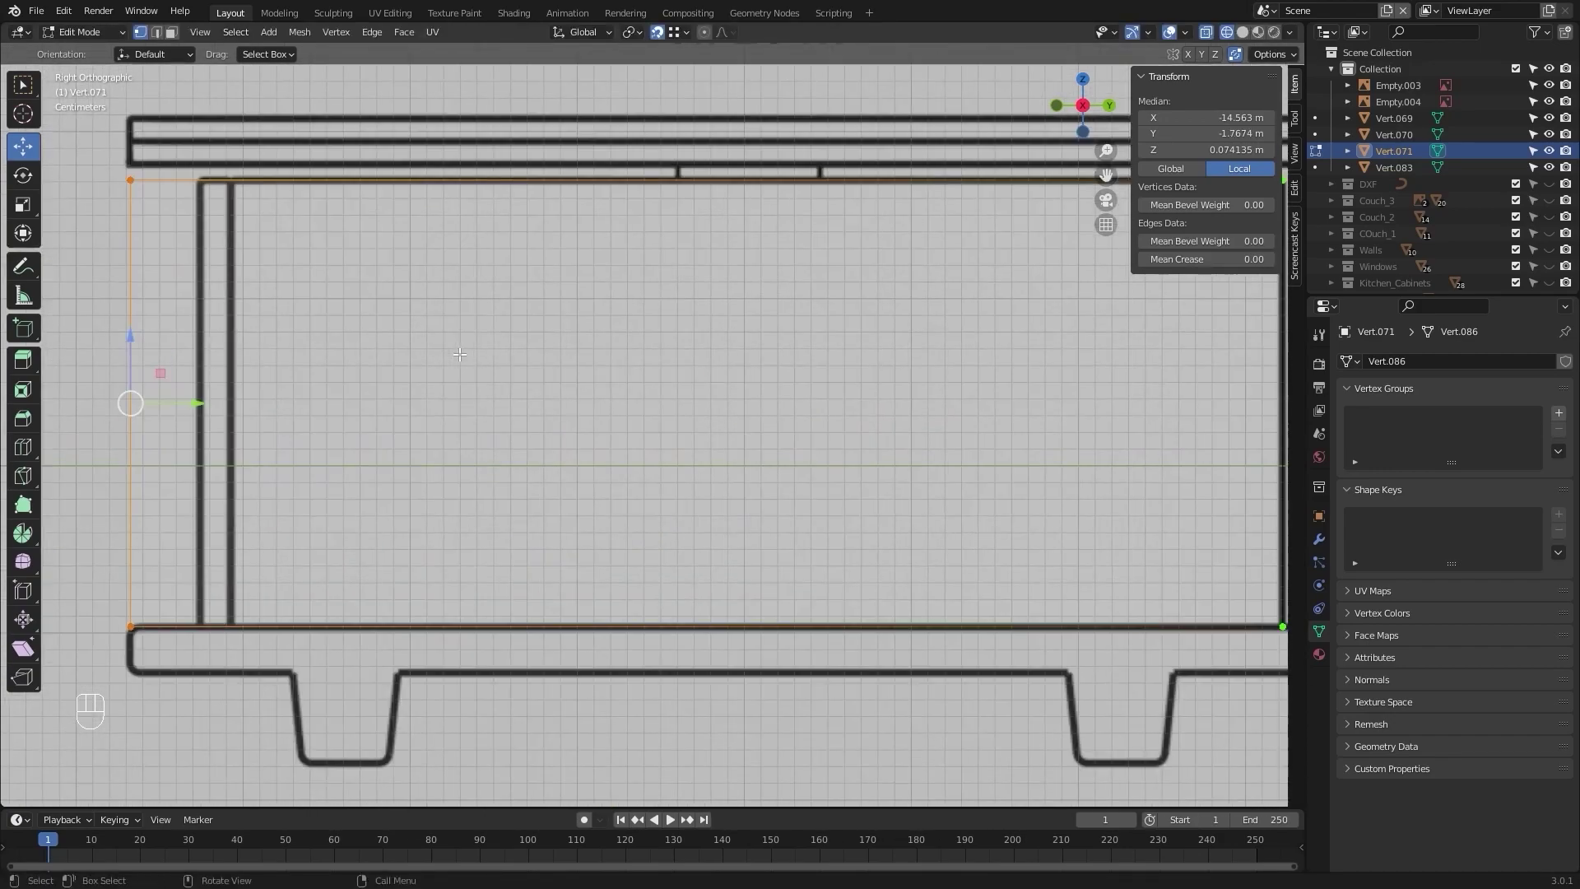
{"action": "middle_click_drag", "start_coordinate": [400, 355], "coordinate": [532, 346], "text": "alt+shift"}
{"action": "left_click_drag", "start_coordinate": [333, 398], "coordinate": [473, 387], "text": "shift"}
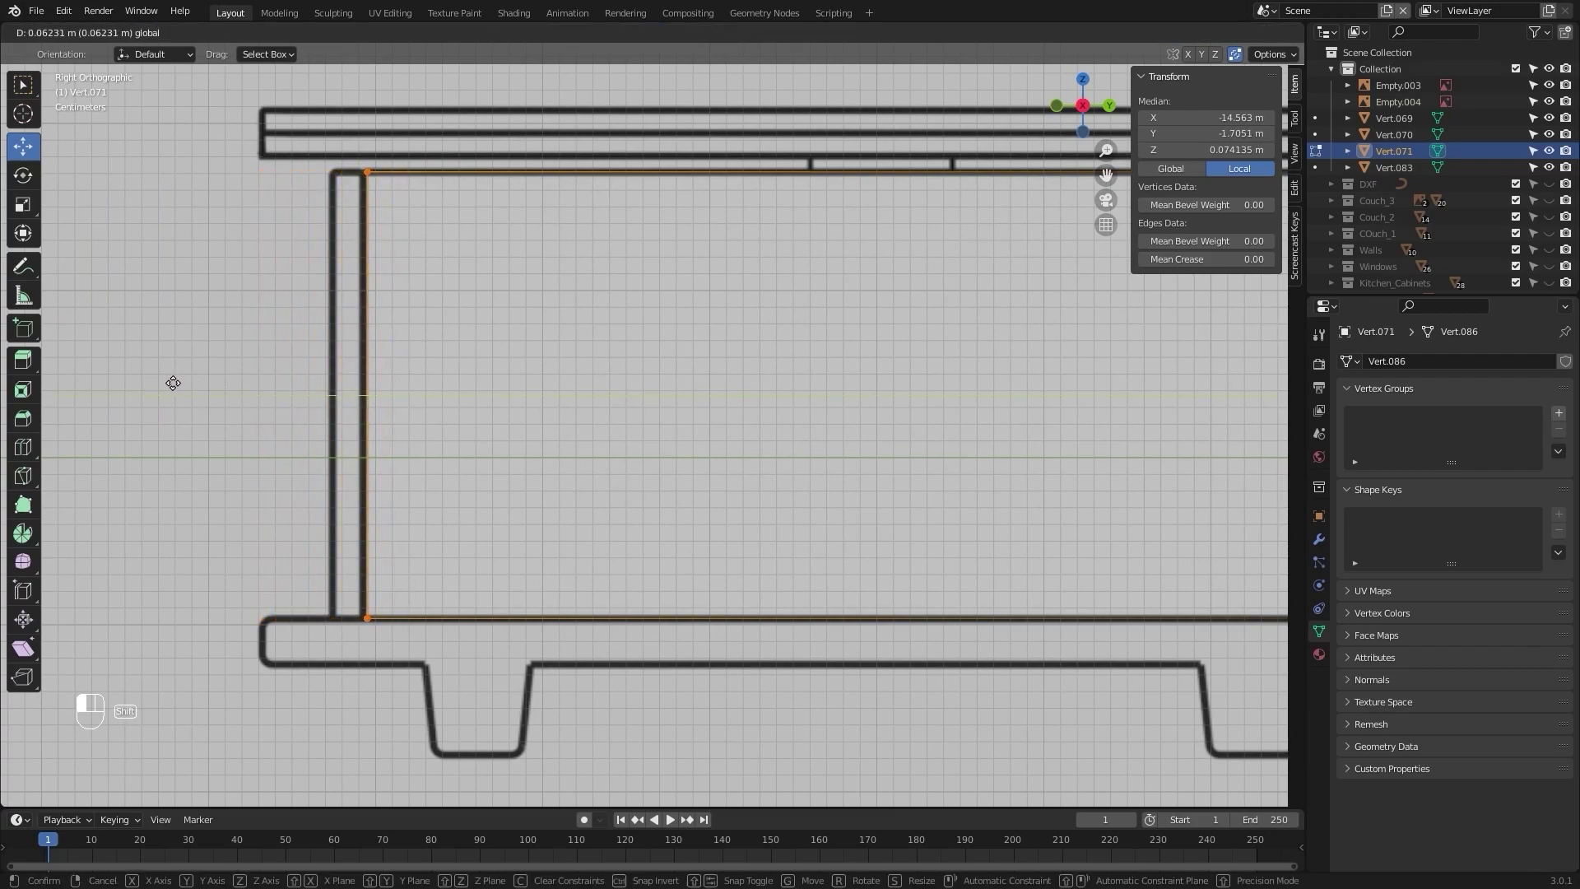
{"action": "left_click_drag", "start_coordinate": [171, 382], "coordinate": [170, 383], "text": "shift"}
Step: Extrude the box's front end along Y to the outer line of the front panel outline, at about -1.7265 m
{"action": "middle_click_drag", "start_coordinate": [519, 343], "coordinate": [696, 359], "text": "alt+shift"}
{"action": "scroll", "coordinate": [651, 354], "scroll_direction": "up", "scroll_amount": 2}
{"action": "key", "text": "g"}
{"action": "key", "text": "y"}
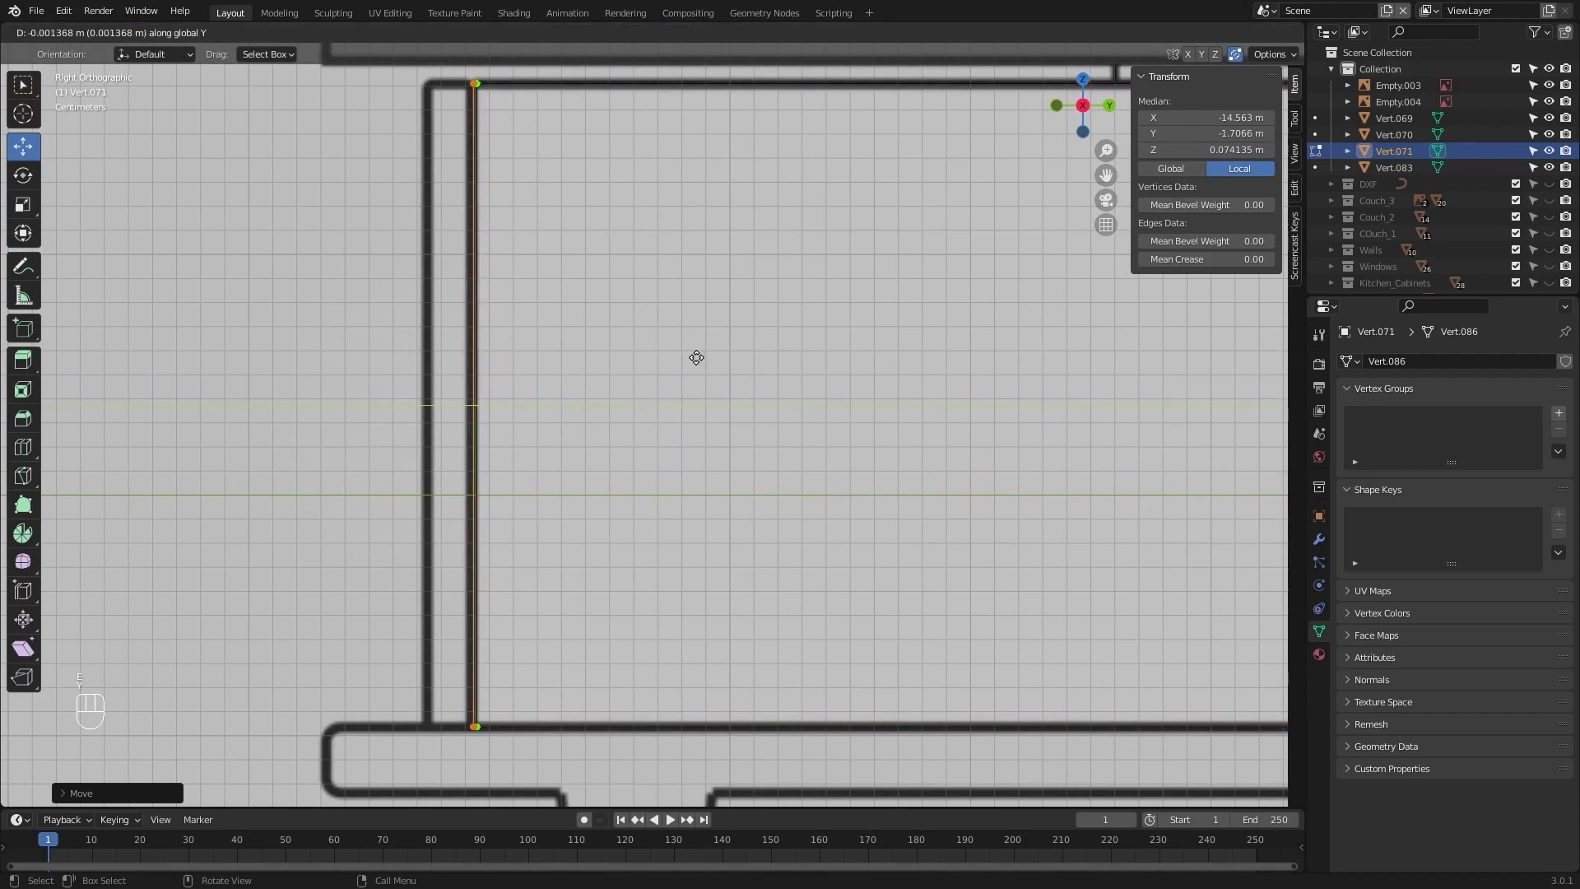
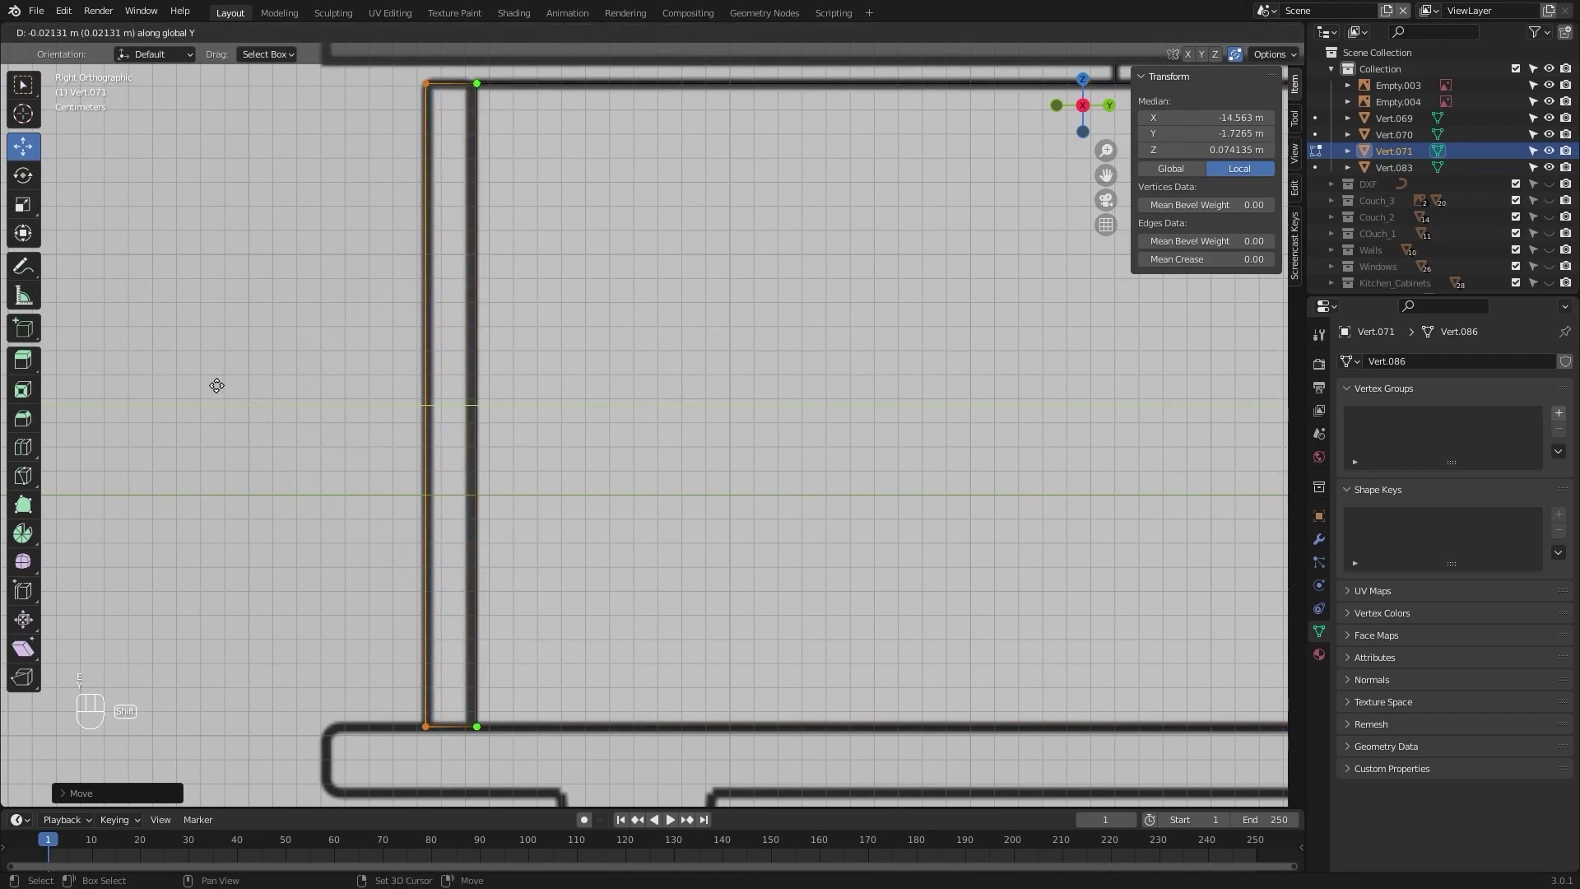
{"action": "left_click", "coordinate": [288, 257]}
Step: Separate the extruded front panel from the box into its own object and return to Object Mode in solid shading
{"action": "scroll", "coordinate": [288, 257], "scroll_direction": "down", "scroll_amount": 2}
{"action": "left_click_drag", "start_coordinate": [378, 146], "coordinate": [594, 683]}
{"action": "key", "text": "p"}
{"action": "left_click", "coordinate": [600, 476]}
{"action": "key", "text": "z"}
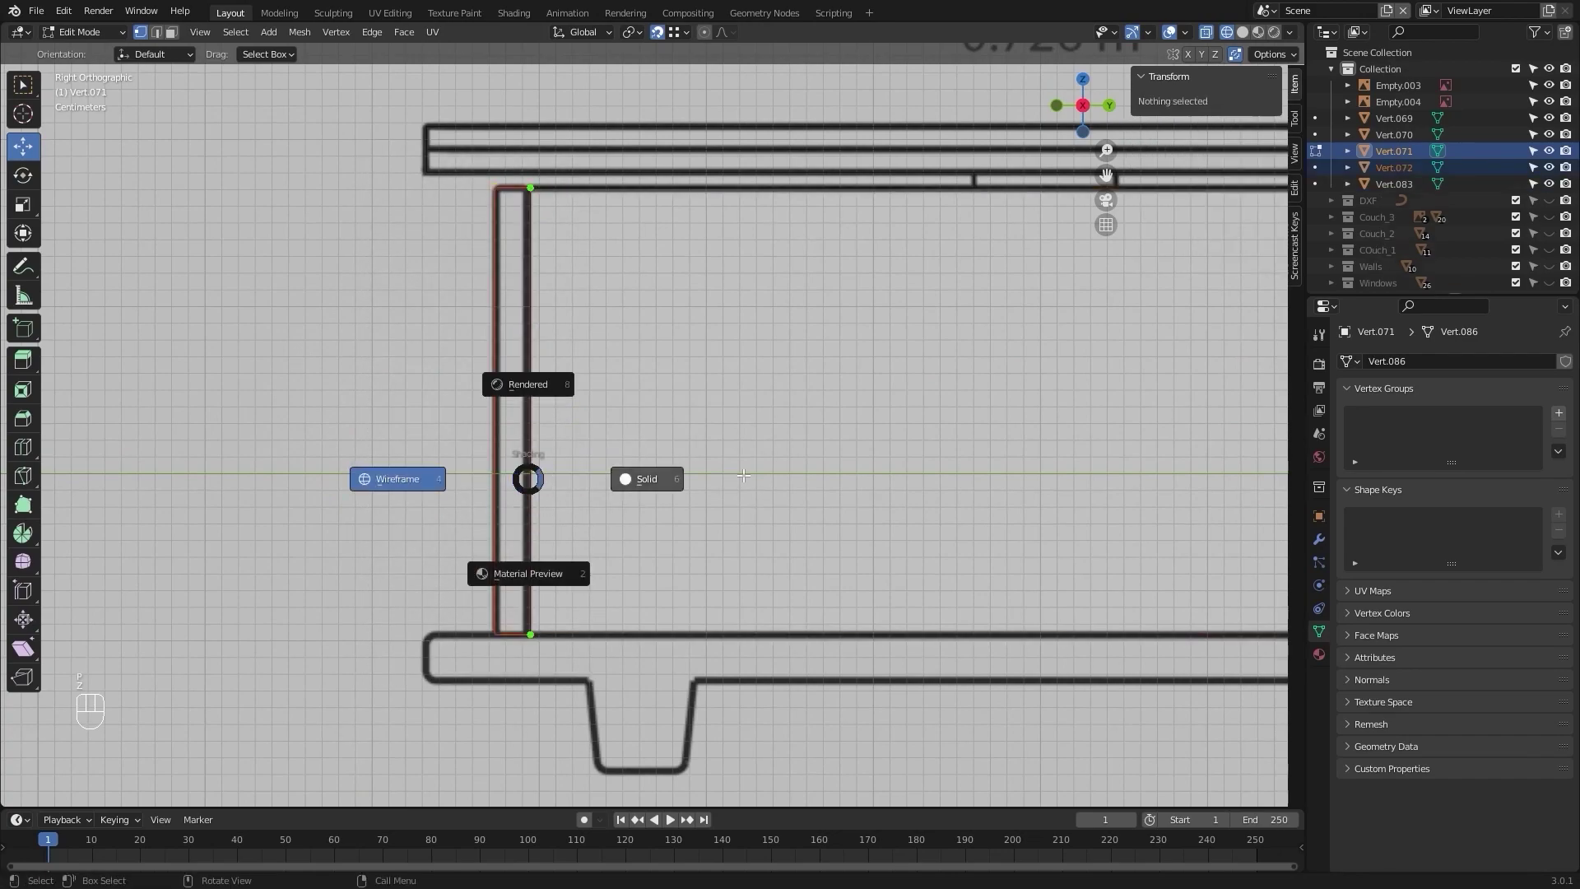
{"action": "left_click", "coordinate": [645, 478]}
{"action": "key", "text": "Tab"}
{"action": "scroll", "coordinate": [747, 471], "scroll_direction": "down", "scroll_amount": 8}
{"action": "middle_click_drag", "start_coordinate": [600, 507], "coordinate": [482, 508]}
{"action": "left_click", "coordinate": [482, 508]}
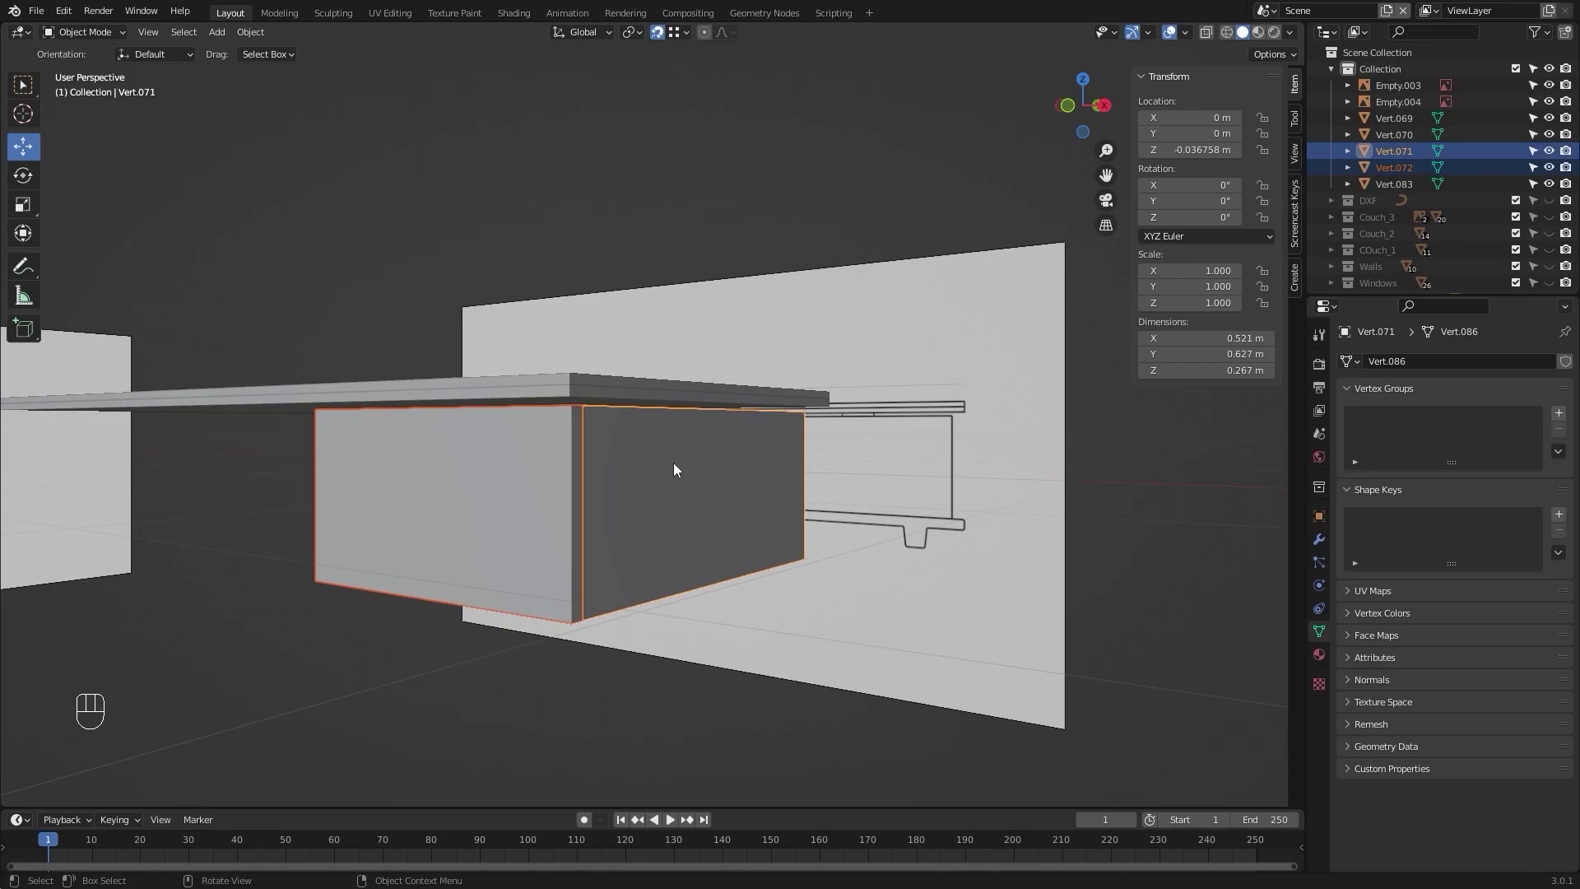
Step: In the front view, duplicate the box and its front panel along X to the left-hand box outline, at about -1.069 m
{"action": "key", "text": "KP_1"}
{"action": "scroll", "coordinate": [772, 431], "scroll_direction": "down", "scroll_amount": 4}
{"action": "middle_click_drag", "start_coordinate": [406, 468], "coordinate": [737, 484], "text": "shift"}
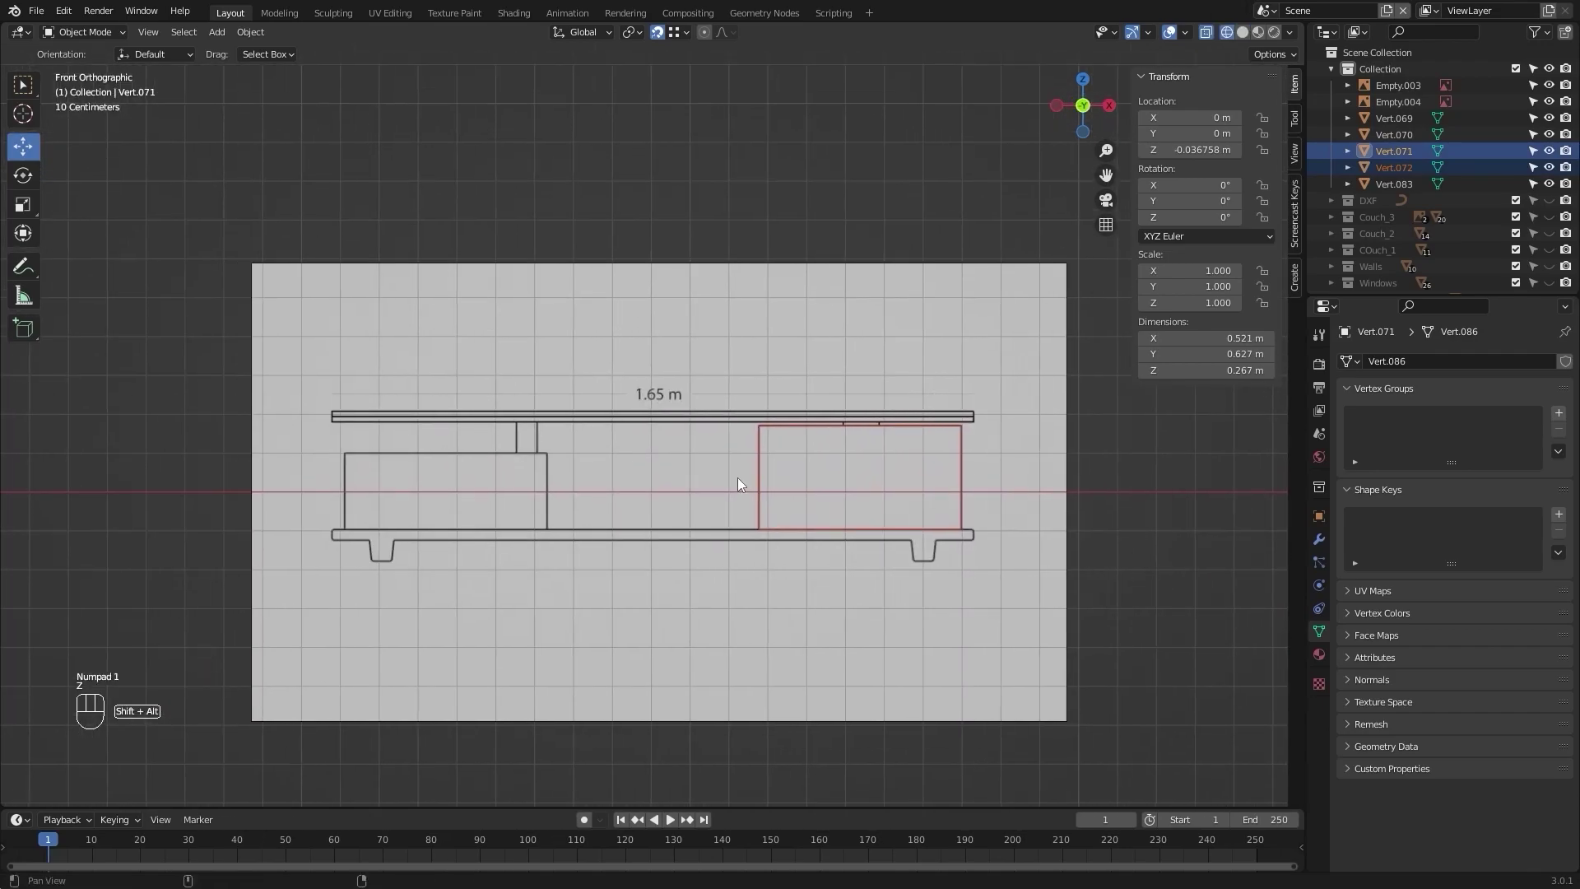
{"action": "scroll", "coordinate": [737, 484], "scroll_direction": "up", "scroll_amount": 3}
{"action": "key", "text": "shift+d"}
{"action": "key", "text": "x"}
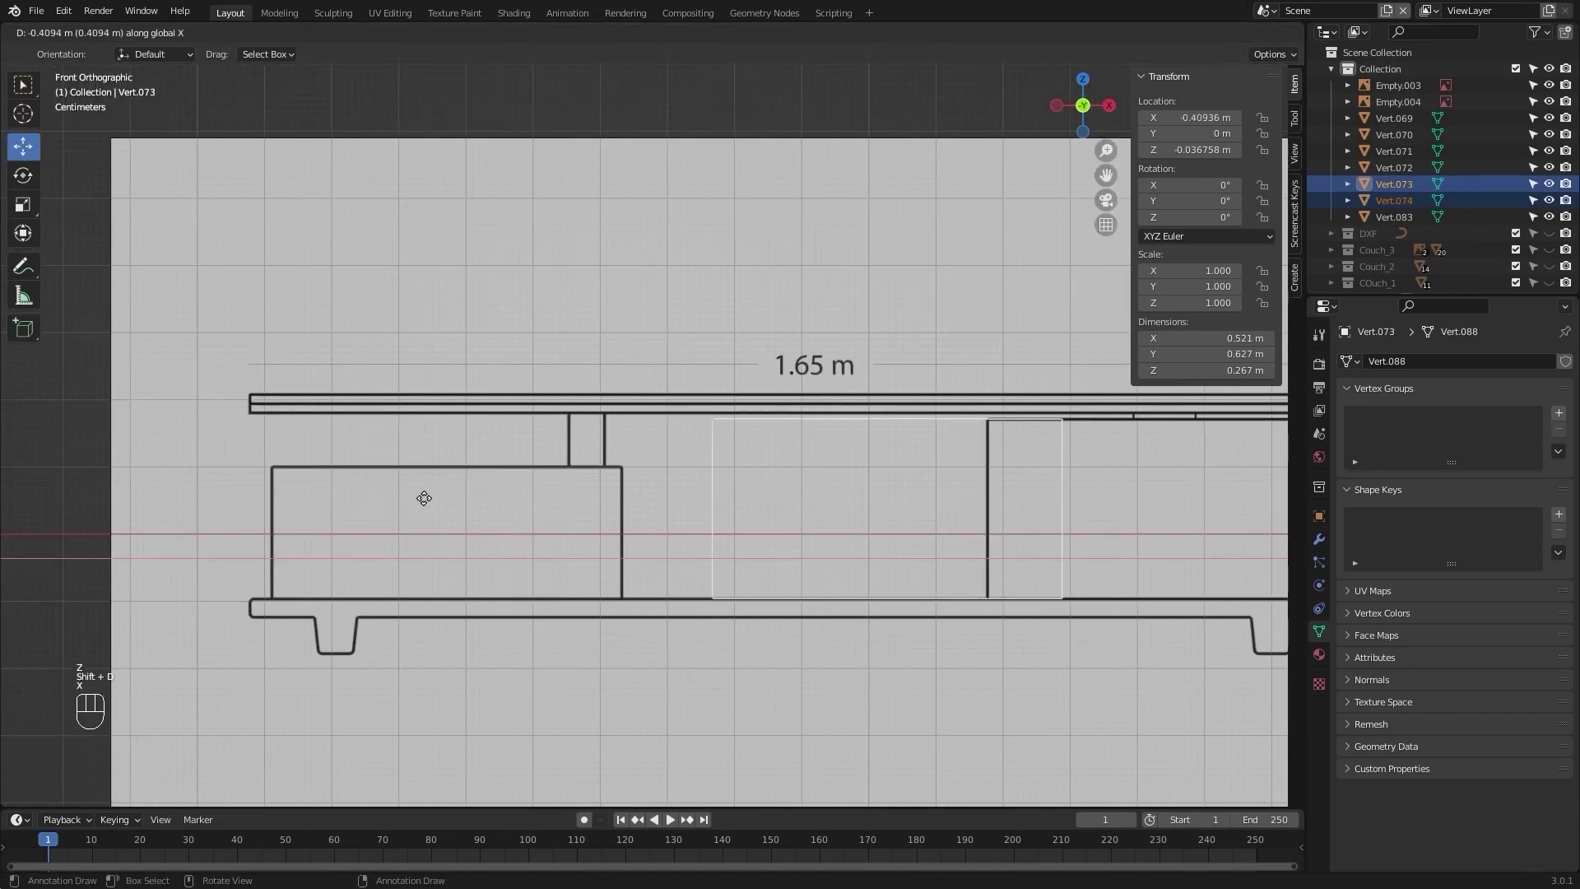
{"action": "left_click", "coordinate": [51, 499]}
Step: Fine-tune both copies along X to match the left-hand box outline, at an X location of about -1.066 m
{"action": "scroll", "coordinate": [436, 424], "scroll_direction": "up", "scroll_amount": 2}
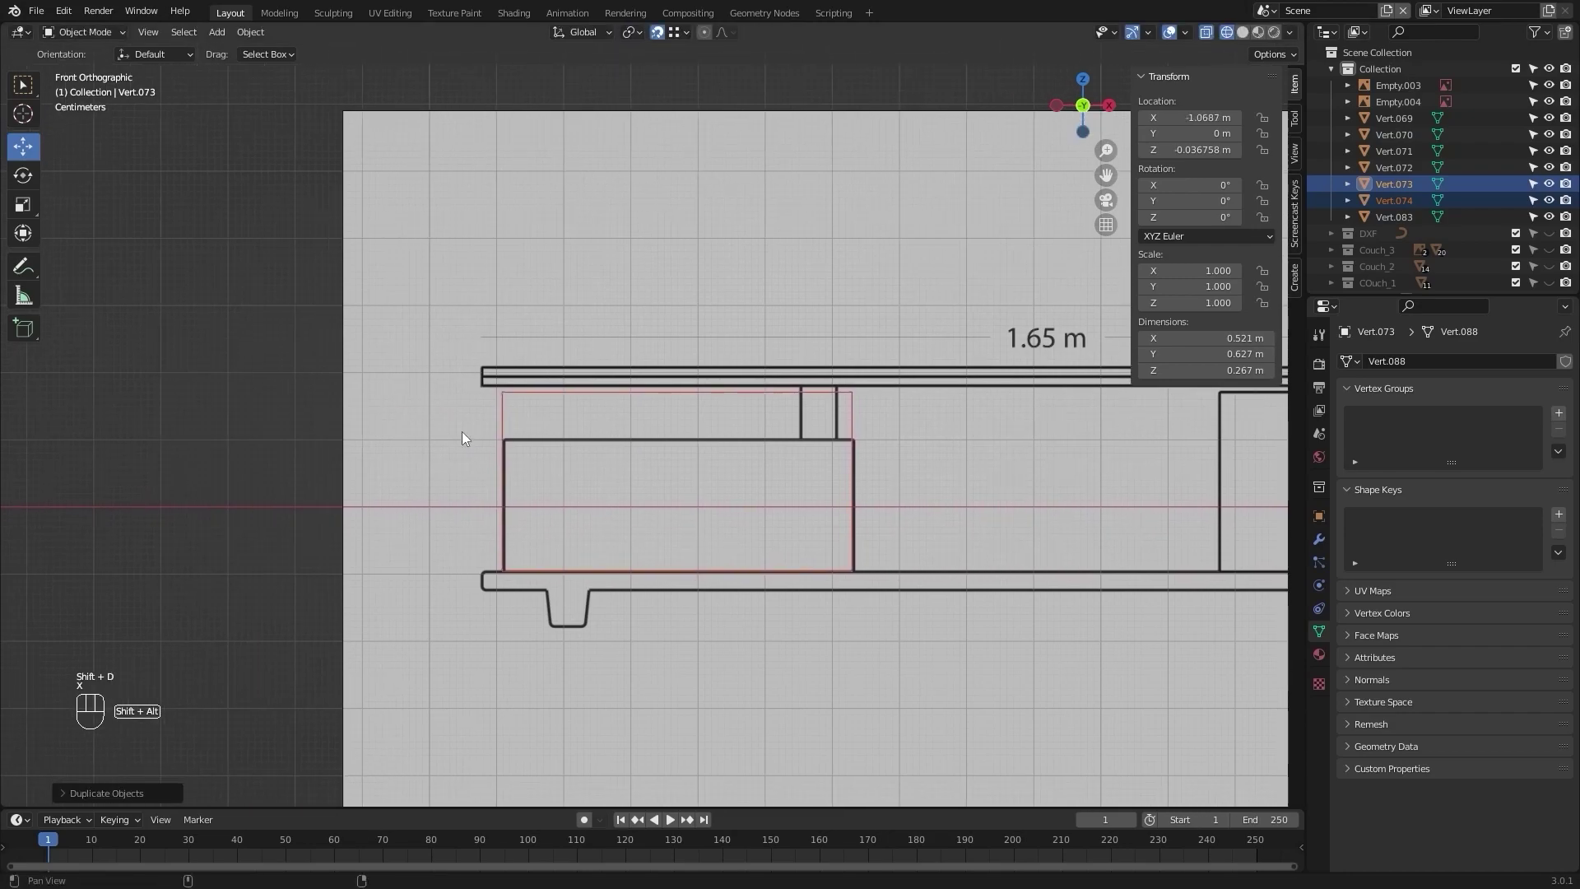
{"action": "scroll", "coordinate": [274, 628], "scroll_direction": "up", "scroll_amount": 4}
{"action": "scroll", "coordinate": [429, 408], "scroll_direction": "up", "scroll_amount": 1}
{"action": "key", "text": "g"}
{"action": "key", "text": "x"}
{"action": "left_click", "coordinate": [537, 402]}
Step: In wireframe Edit Mode, lower the top vertices of both copies along Z to the left-hand box outline's top, at about 0.137 m
{"action": "scroll", "coordinate": [536, 402], "scroll_direction": "down", "scroll_amount": 9}
{"action": "middle_click_drag", "start_coordinate": [842, 374], "coordinate": [405, 427], "text": "shift"}
{"action": "scroll", "coordinate": [405, 426], "scroll_direction": "up", "scroll_amount": 1}
{"action": "key", "text": "Tab"}
{"action": "key", "text": "z"}
{"action": "left_click", "coordinate": [359, 385]}
{"action": "left_click_drag", "start_coordinate": [355, 376], "coordinate": [422, 373], "text": "alt+shift"}
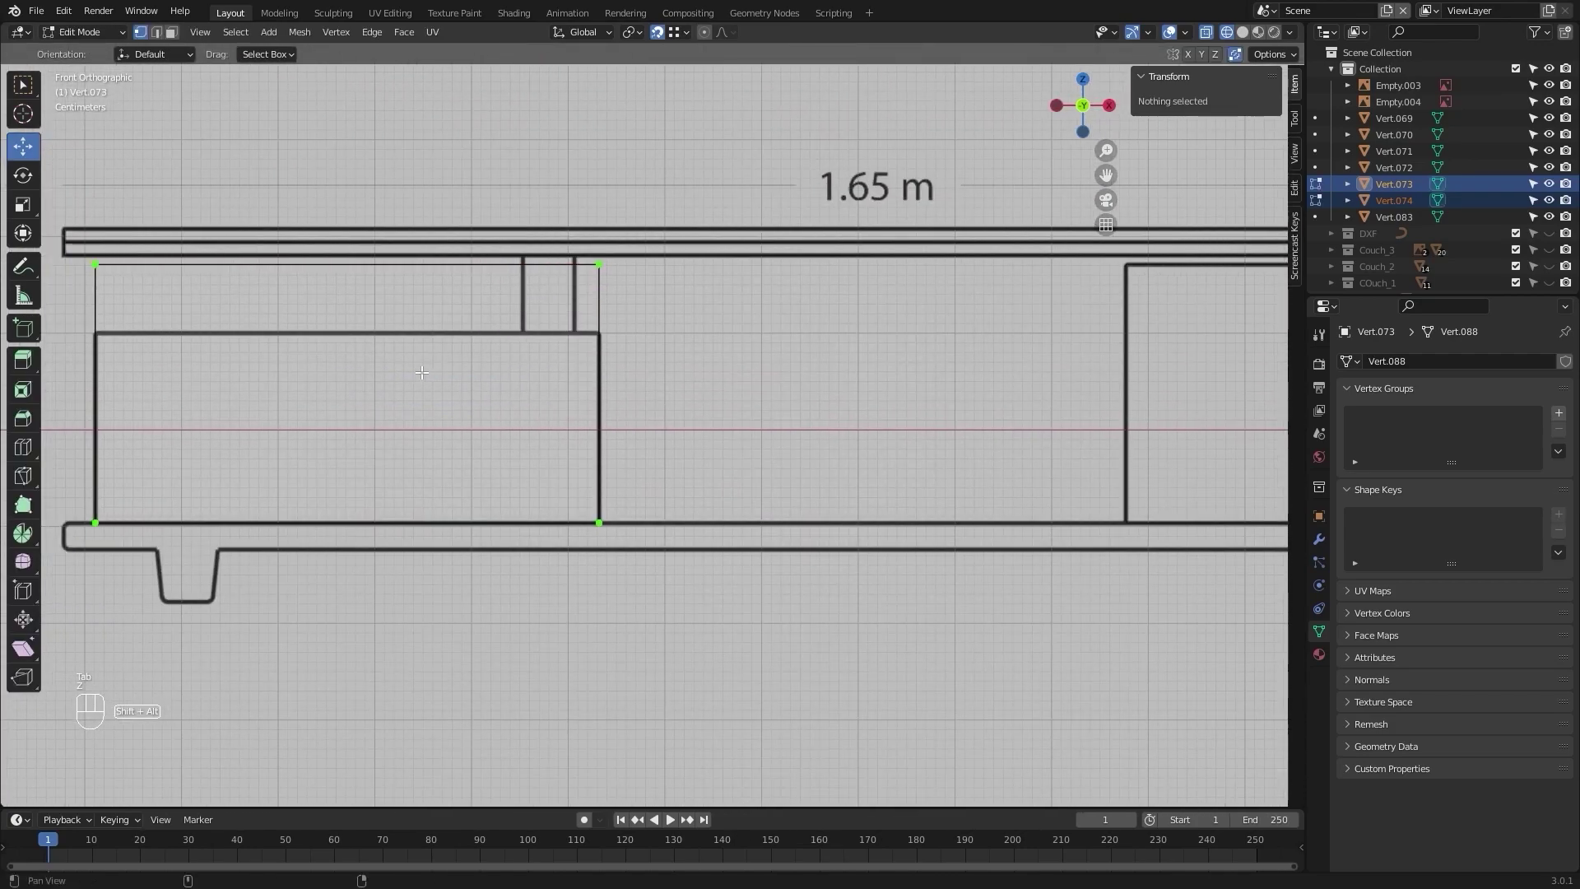
{"action": "left_click_drag", "start_coordinate": [480, 586], "coordinate": [480, 586]}
{"action": "scroll", "coordinate": [544, 399], "scroll_direction": "up", "scroll_amount": 1}
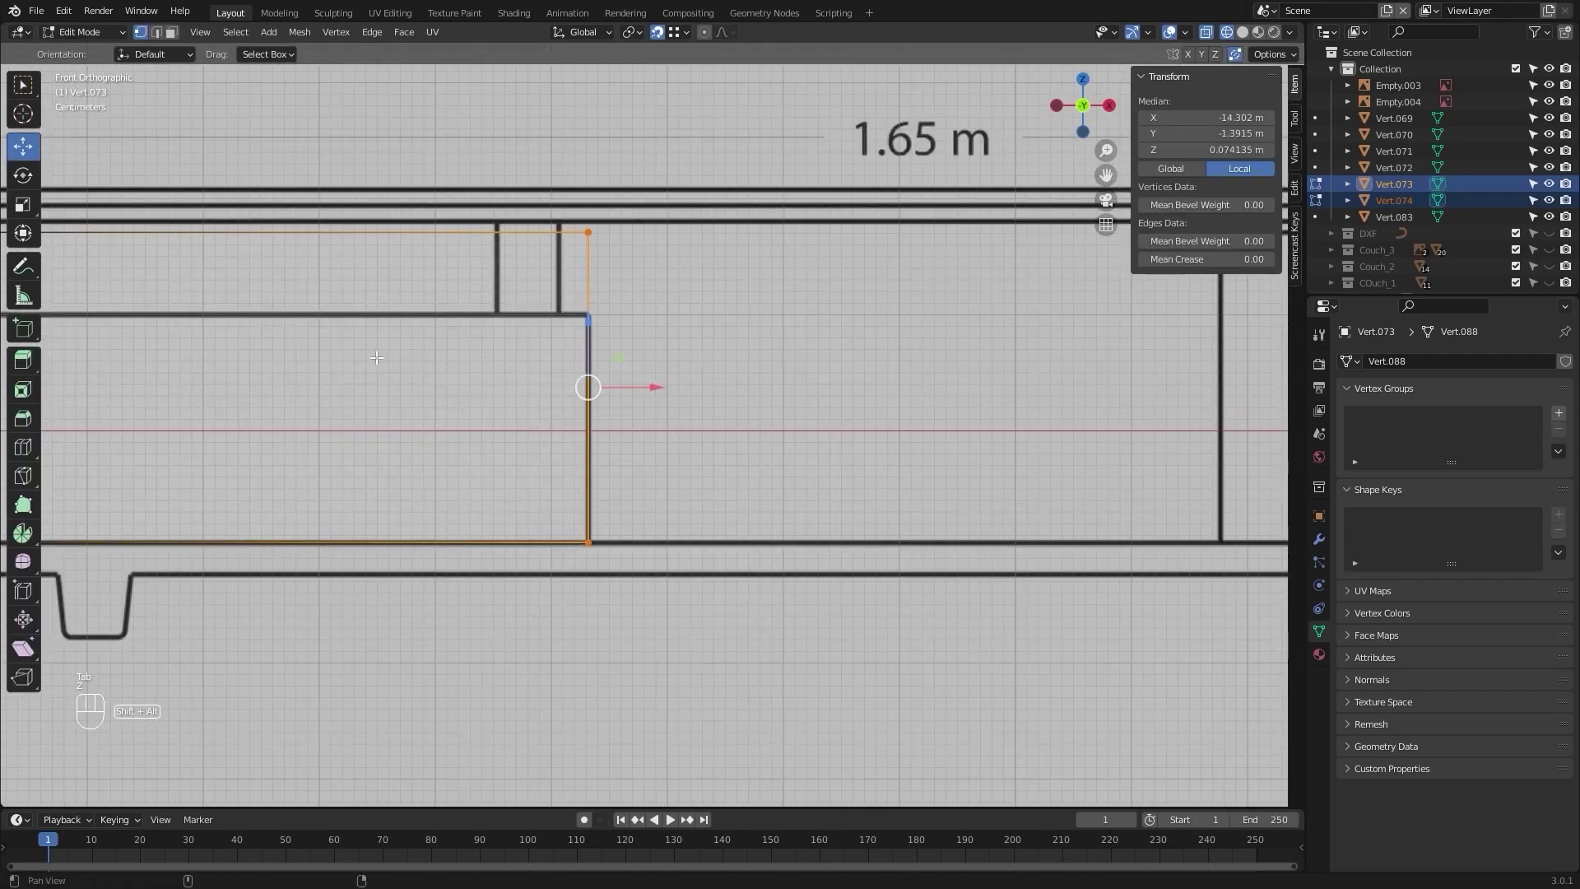
{"action": "left_click_drag", "start_coordinate": [376, 357], "coordinate": [604, 457], "text": "alt+shift"}
{"action": "left_click", "coordinate": [469, 406]}
{"action": "left_click_drag", "start_coordinate": [165, 286], "coordinate": [927, 370]}
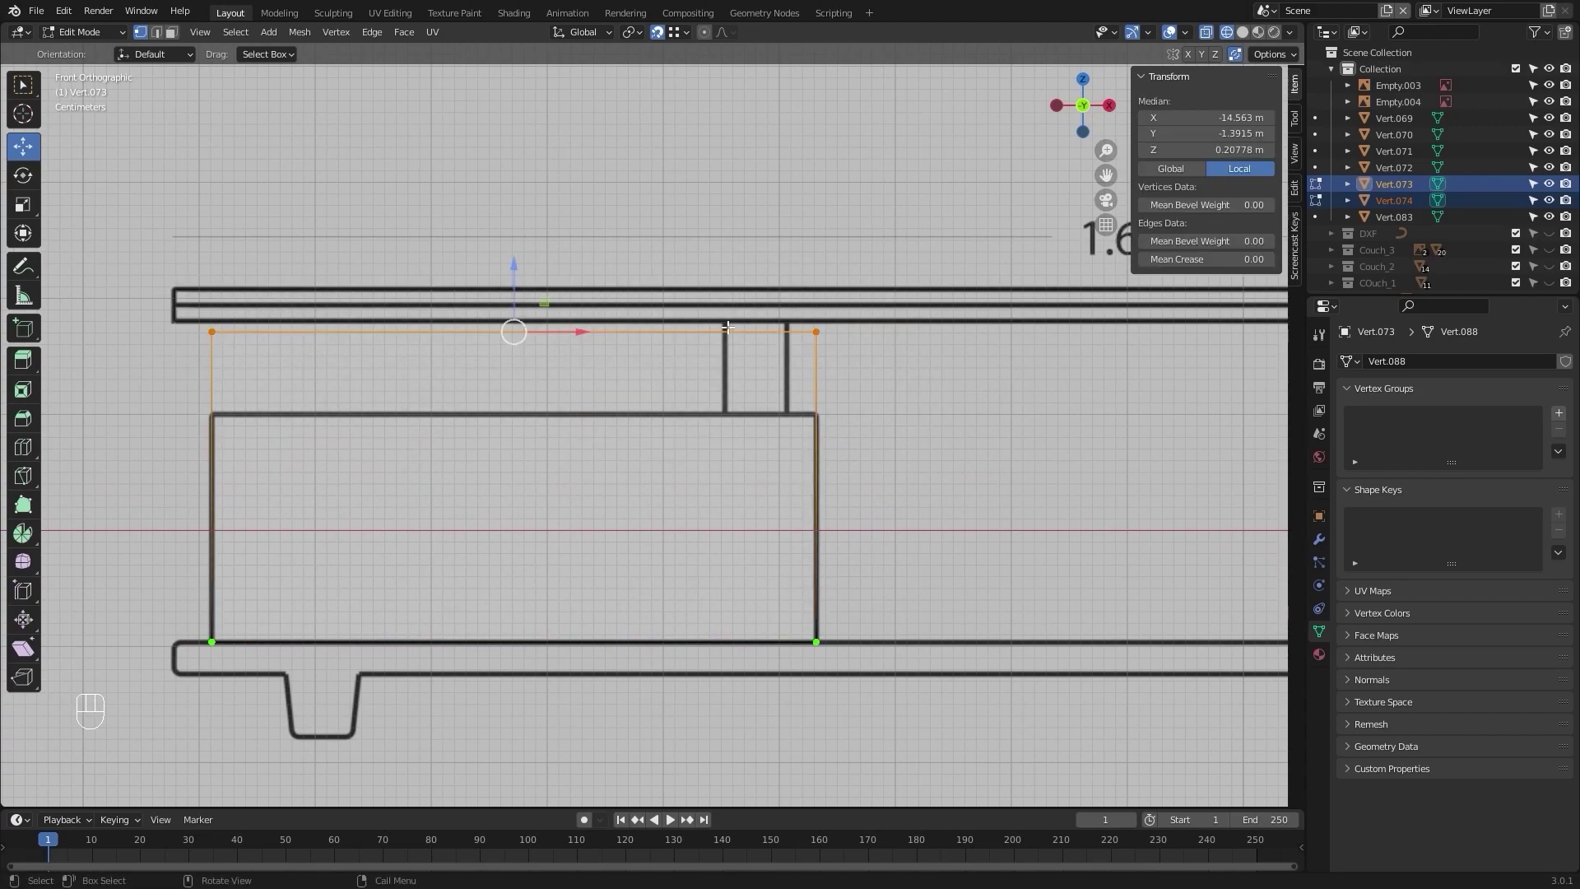
{"action": "left_click_drag", "start_coordinate": [514, 264], "coordinate": [514, 288], "text": "shift"}
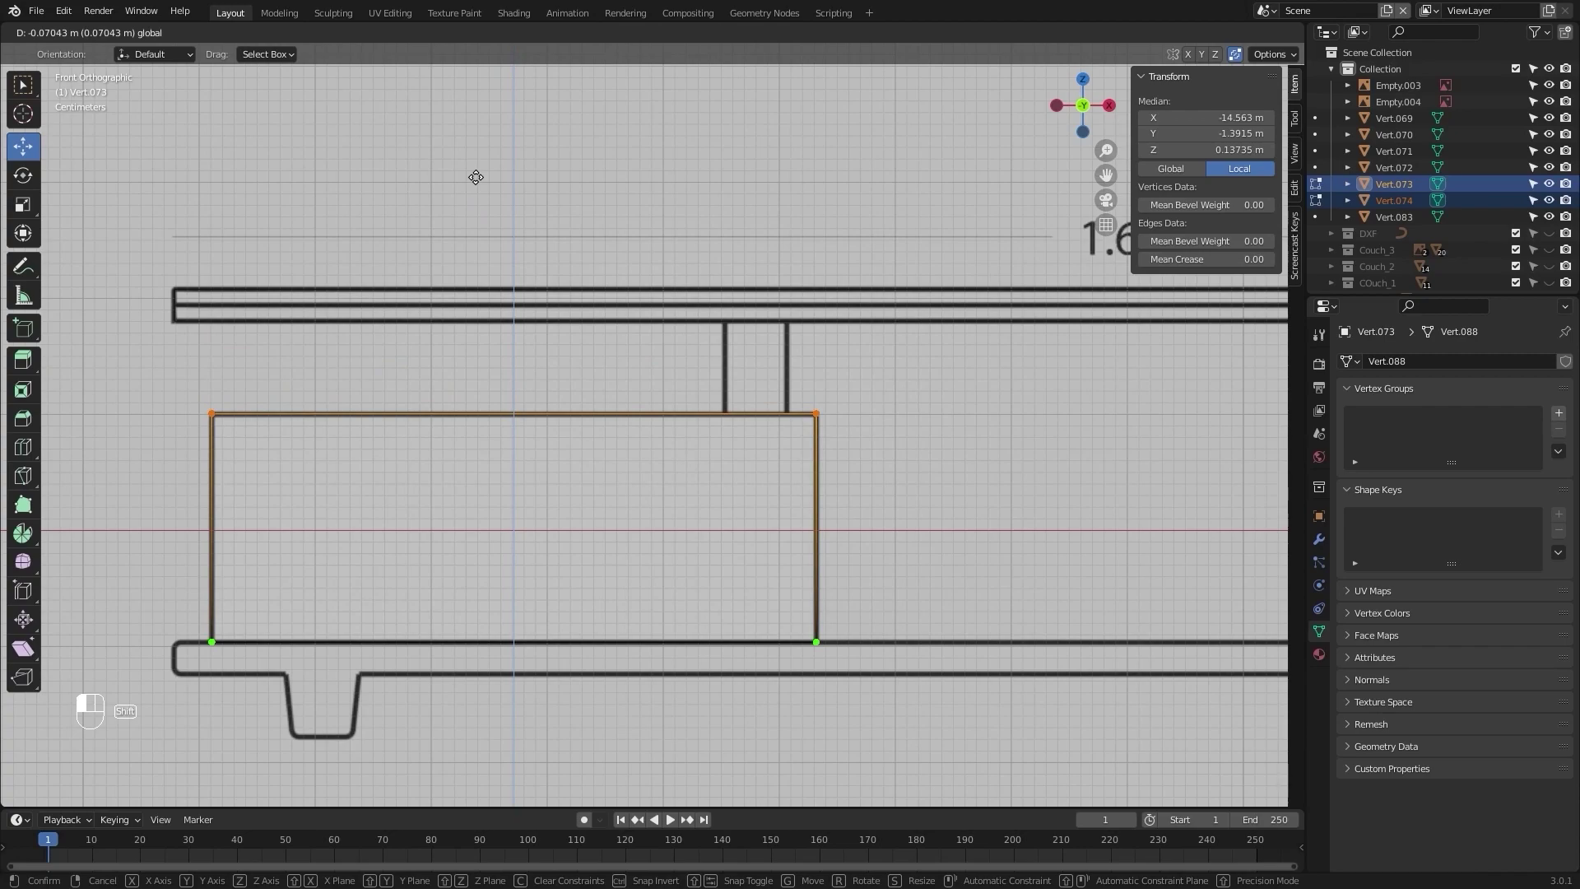
{"action": "left_click_drag", "start_coordinate": [476, 177], "coordinate": [475, 177], "text": "shift"}
Step: Return to Object Mode in solid shading and deselect the left-hand box and its front panel
{"action": "left_click", "coordinate": [1007, 414]}
{"action": "scroll", "coordinate": [1007, 414], "scroll_direction": "down", "scroll_amount": 7}
{"action": "middle_click_drag", "start_coordinate": [1007, 415], "coordinate": [791, 376], "text": "shift"}
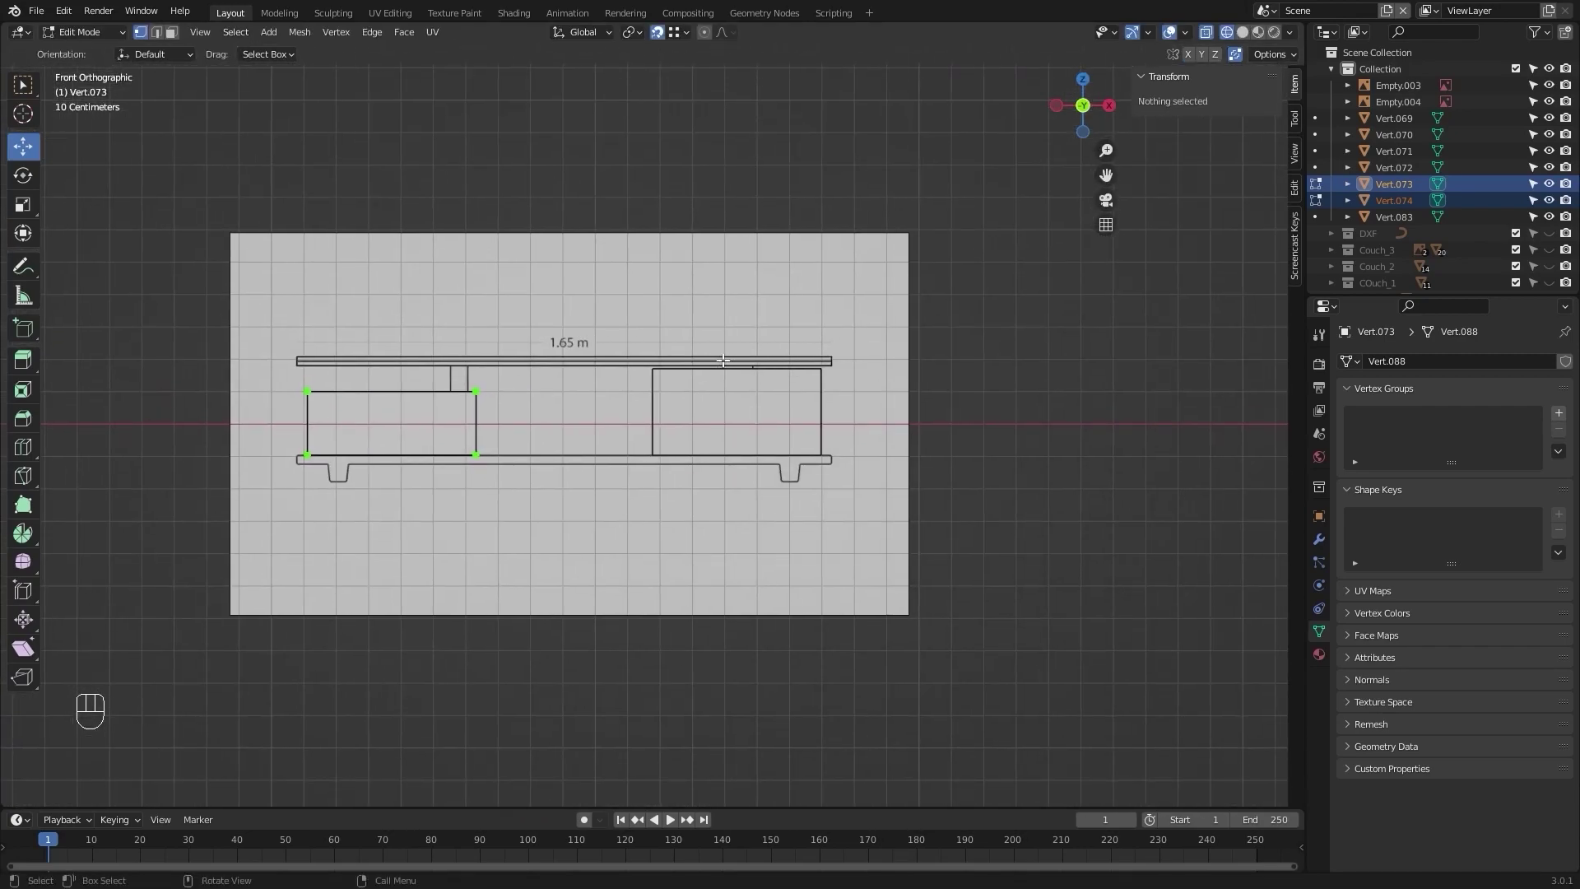
{"action": "key", "text": "z"}
{"action": "key", "text": "Tab"}
{"action": "left_click", "coordinate": [1083, 390]}
{"action": "scroll", "coordinate": [1083, 389], "scroll_direction": "up", "scroll_amount": 7}
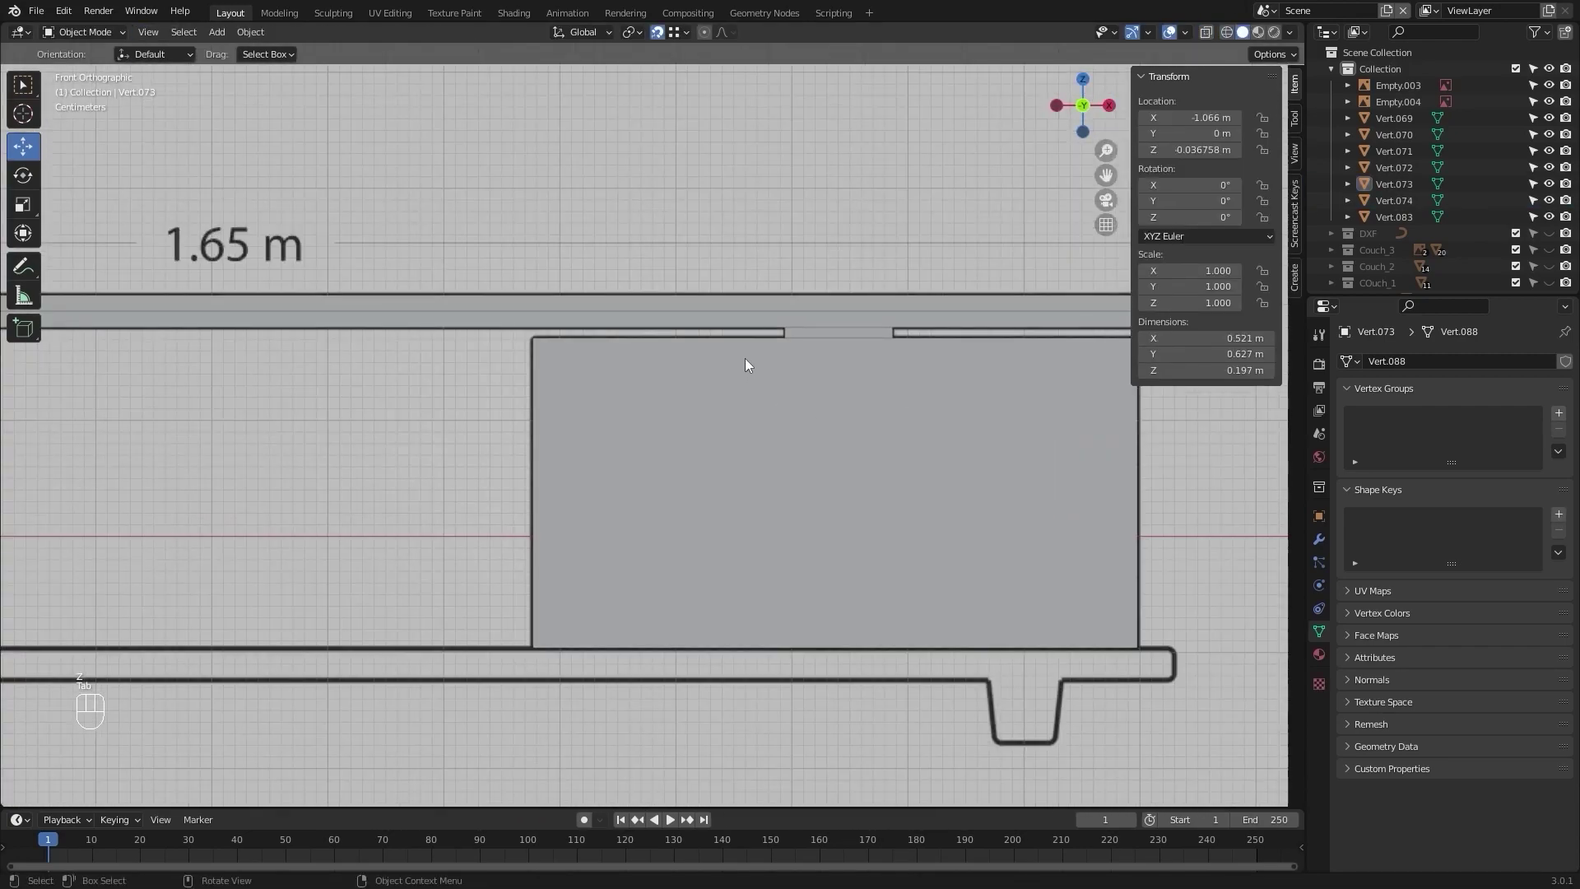
Step: Duplicate the spacer along X and align the copy with the left edge of the left support outline, at about -0.841 m
{"action": "left_click", "coordinate": [818, 332]}
{"action": "scroll", "coordinate": [470, 322], "scroll_direction": "down", "scroll_amount": 4}
{"action": "middle_click_drag", "start_coordinate": [471, 322], "coordinate": [724, 351], "text": "shift"}
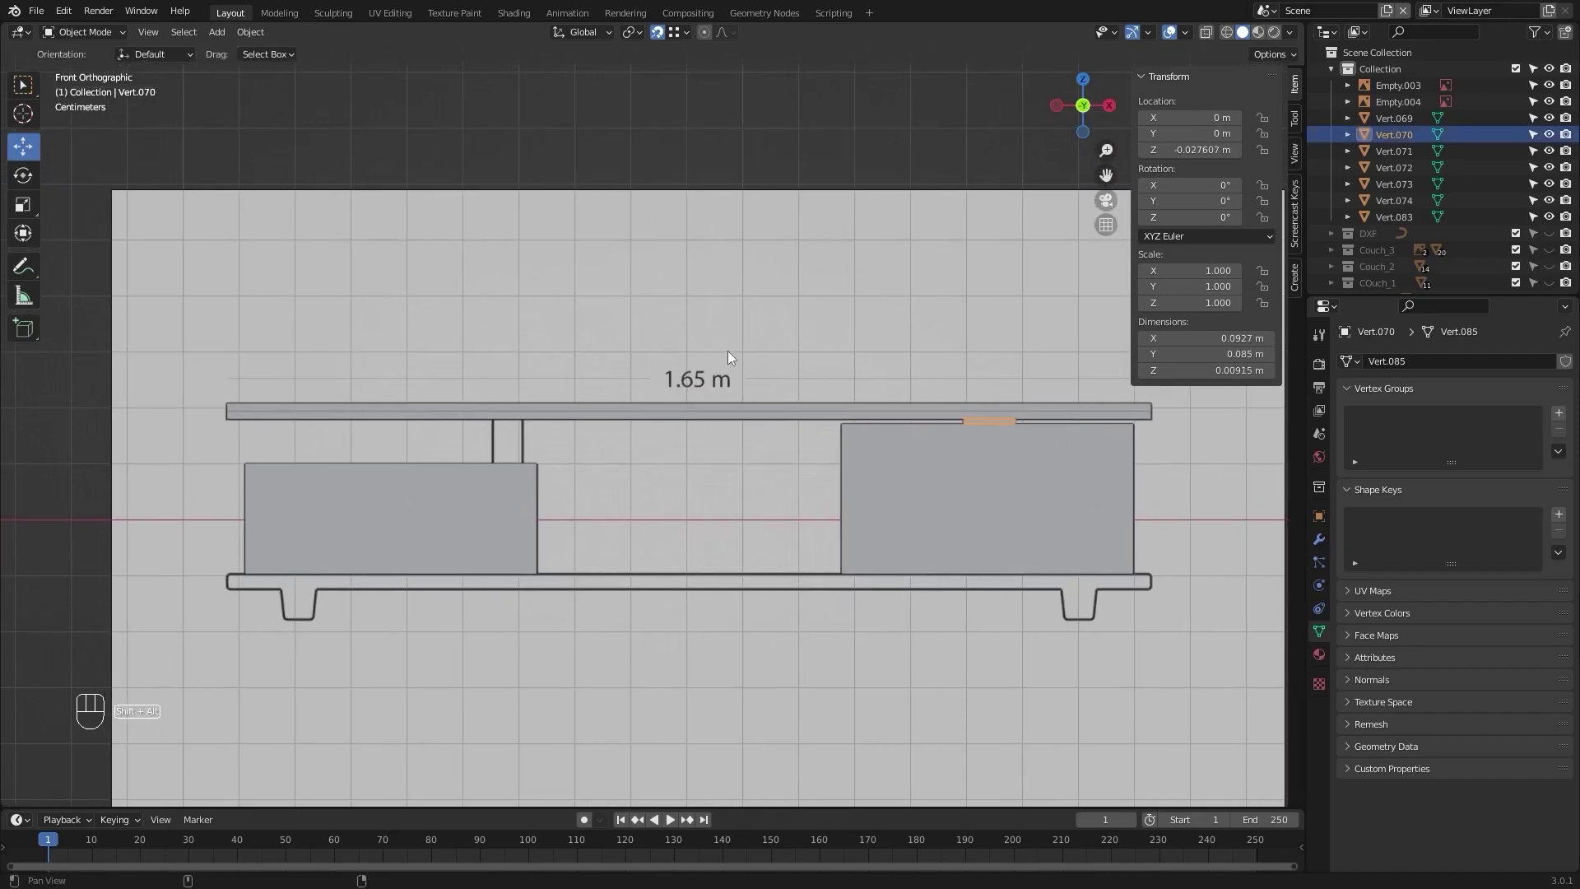
{"action": "scroll", "coordinate": [768, 272], "scroll_direction": "up", "scroll_amount": 2}
{"action": "key", "text": "shift+d"}
{"action": "key", "text": "x"}
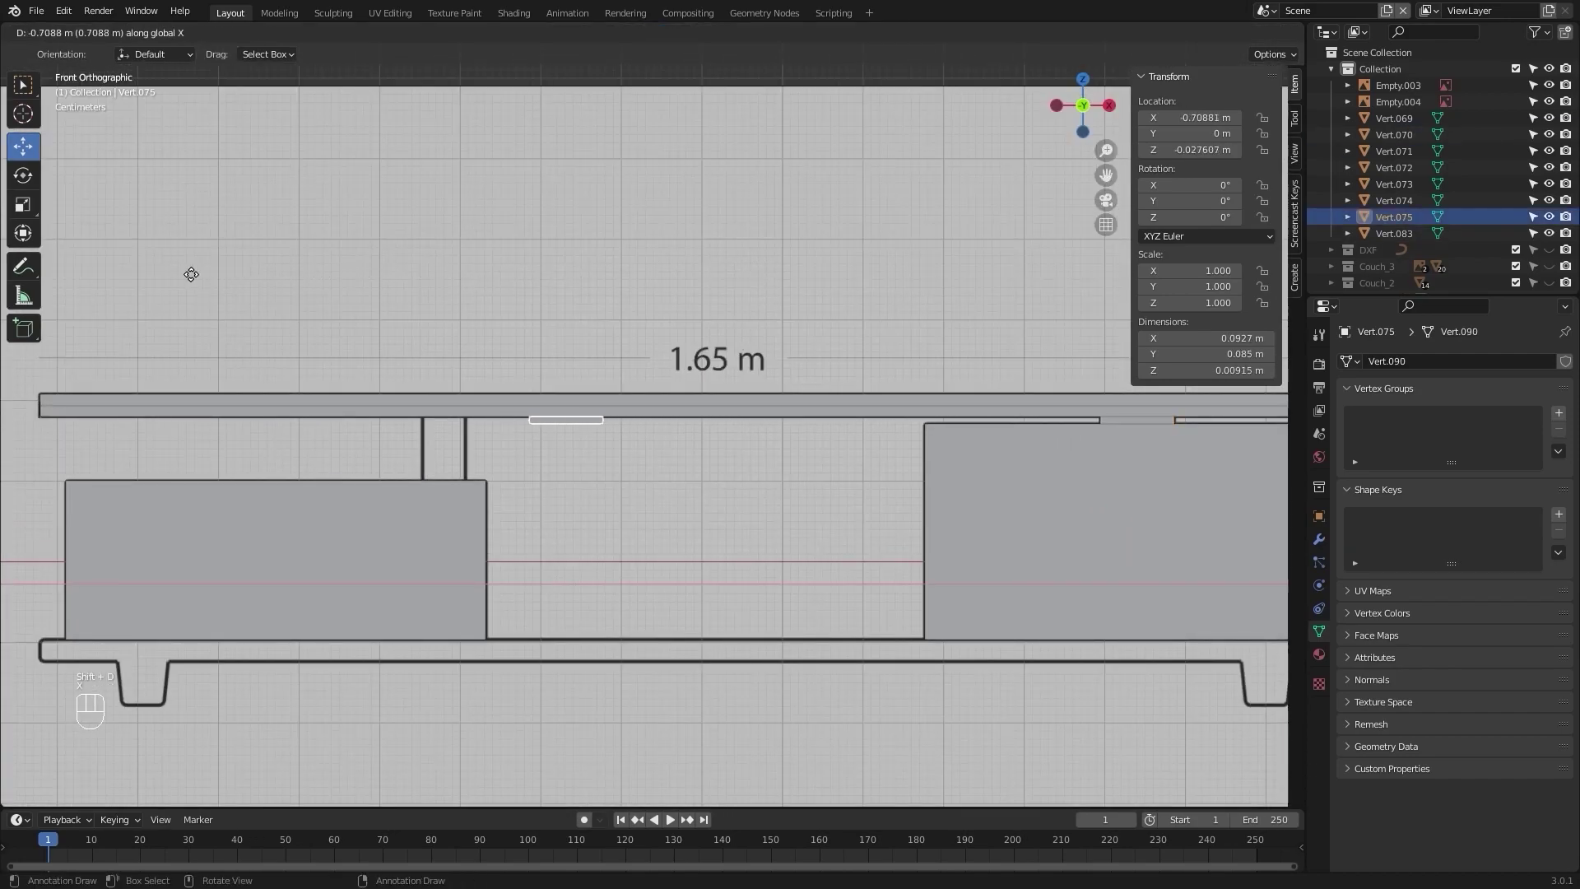
{"action": "left_click", "coordinate": [1017, 307]}
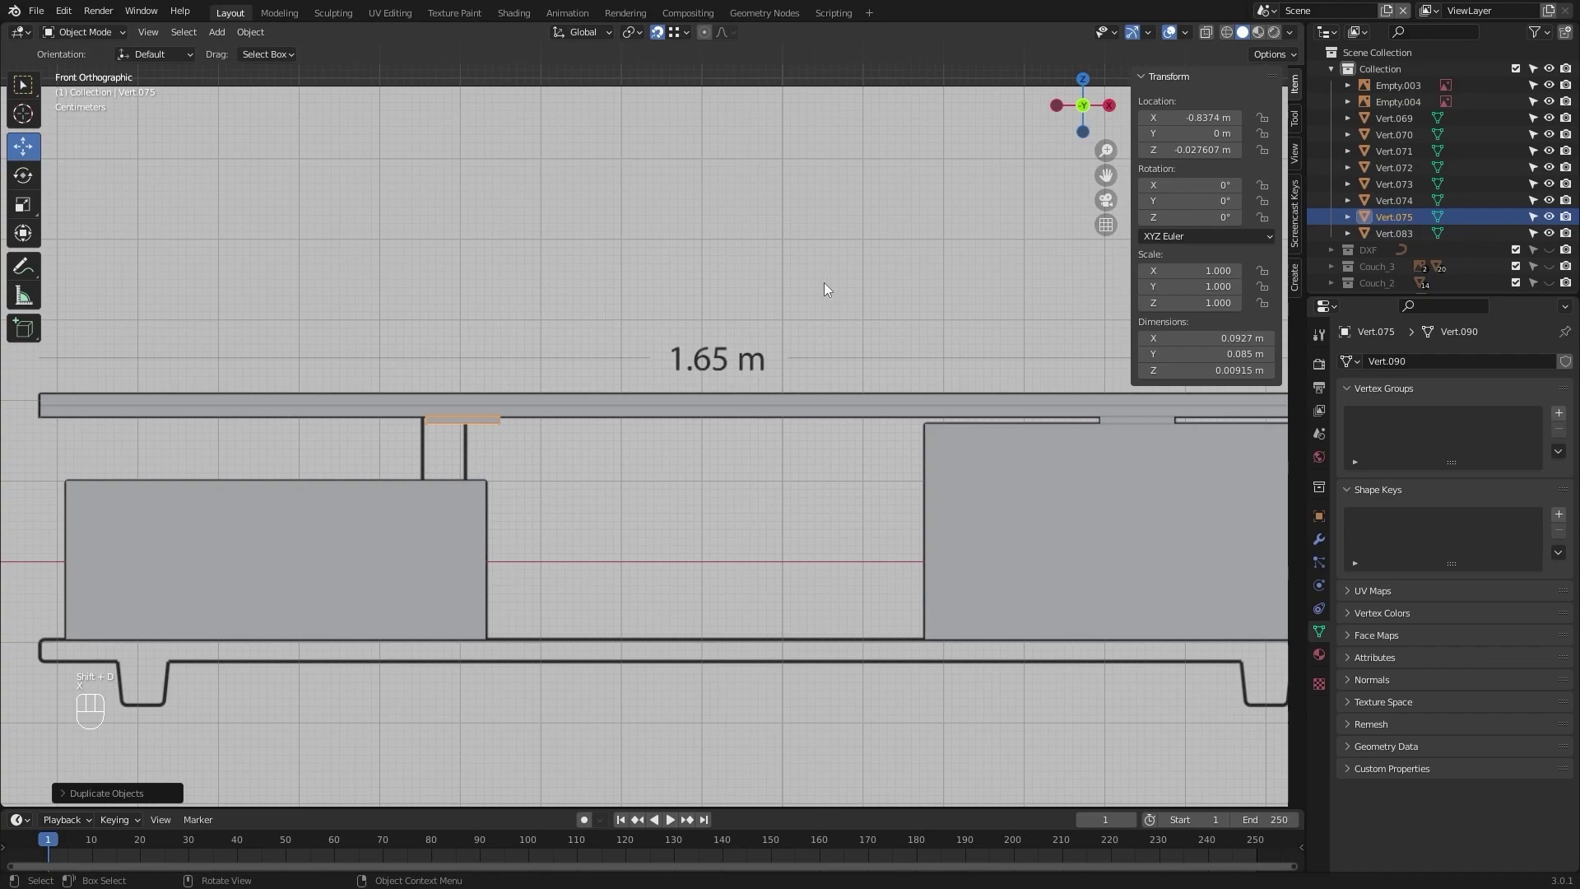
{"action": "scroll", "coordinate": [416, 296], "scroll_direction": "up", "scroll_amount": 8}
{"action": "key", "text": "g"}
{"action": "key", "text": "x"}
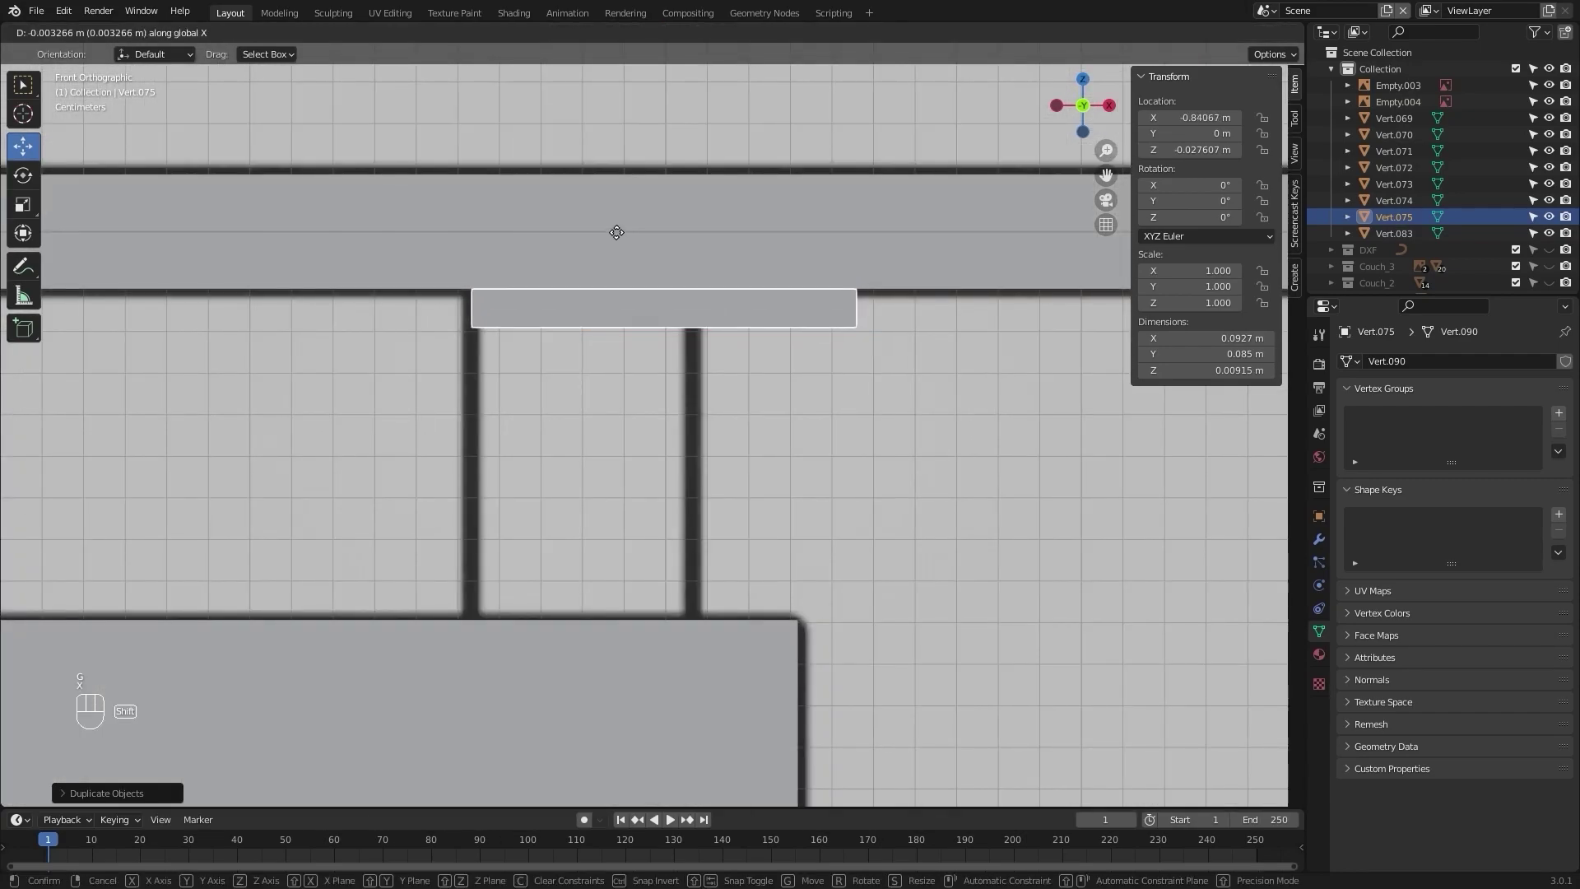
{"action": "left_click", "coordinate": [609, 234]}
Step: In wireframe Edit Mode, move the spacer copy's right-end vertices along X to the support outline's right edge, at about -14.55 m
{"action": "key", "text": "Tab"}
{"action": "key", "text": "z"}
{"action": "left_click_drag", "start_coordinate": [1022, 301], "coordinate": [765, 440]}
{"action": "left_click_drag", "start_coordinate": [990, 231], "coordinate": [834, 367]}
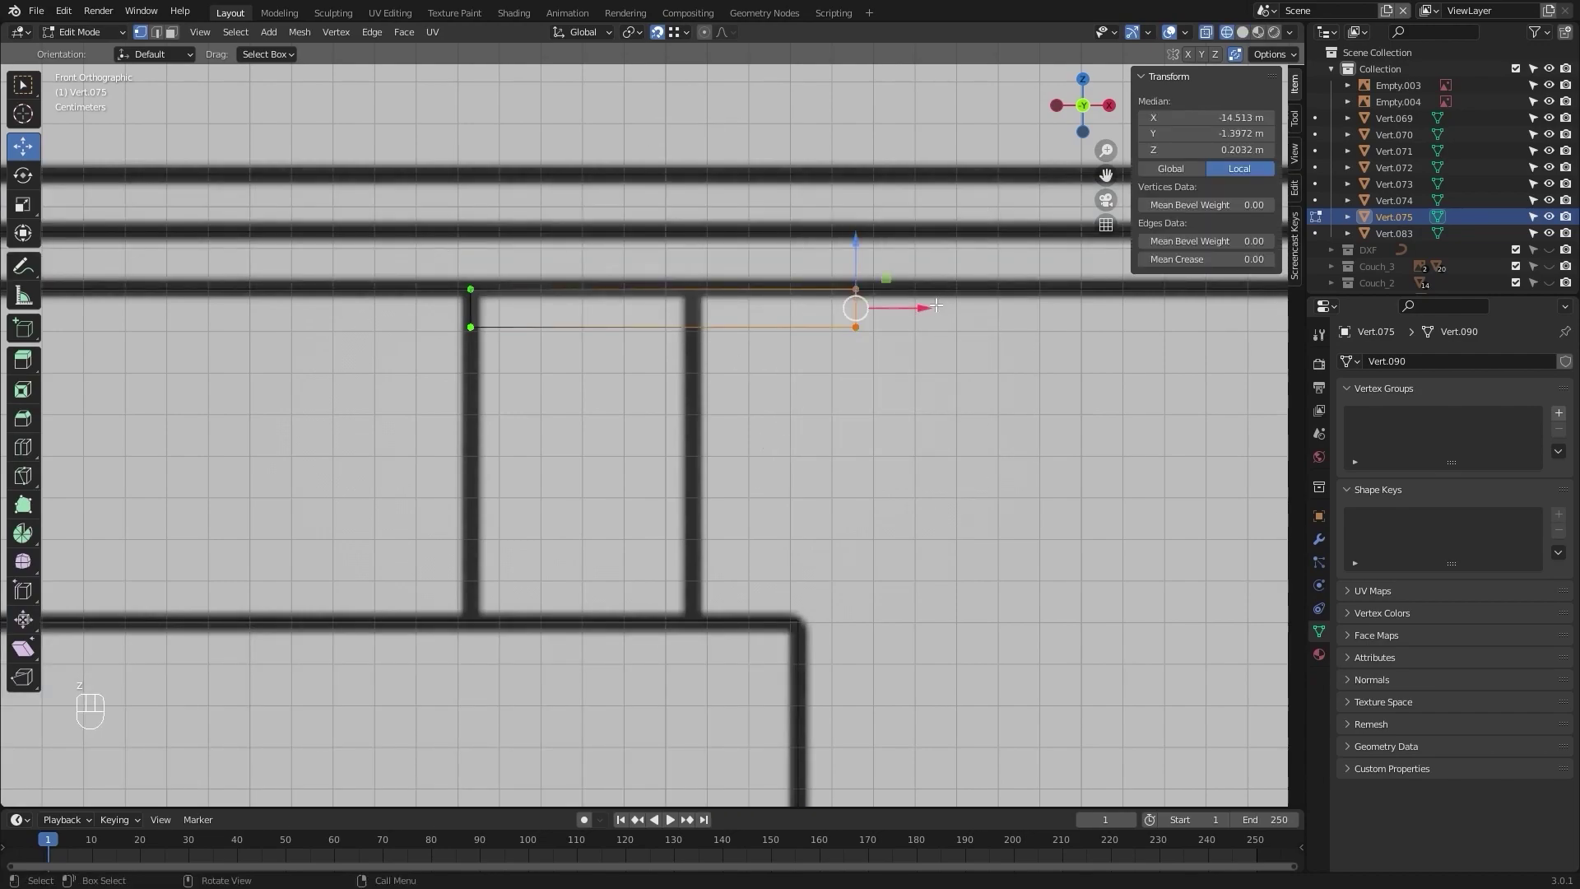
{"action": "left_click_drag", "start_coordinate": [937, 306], "coordinate": [892, 301]}
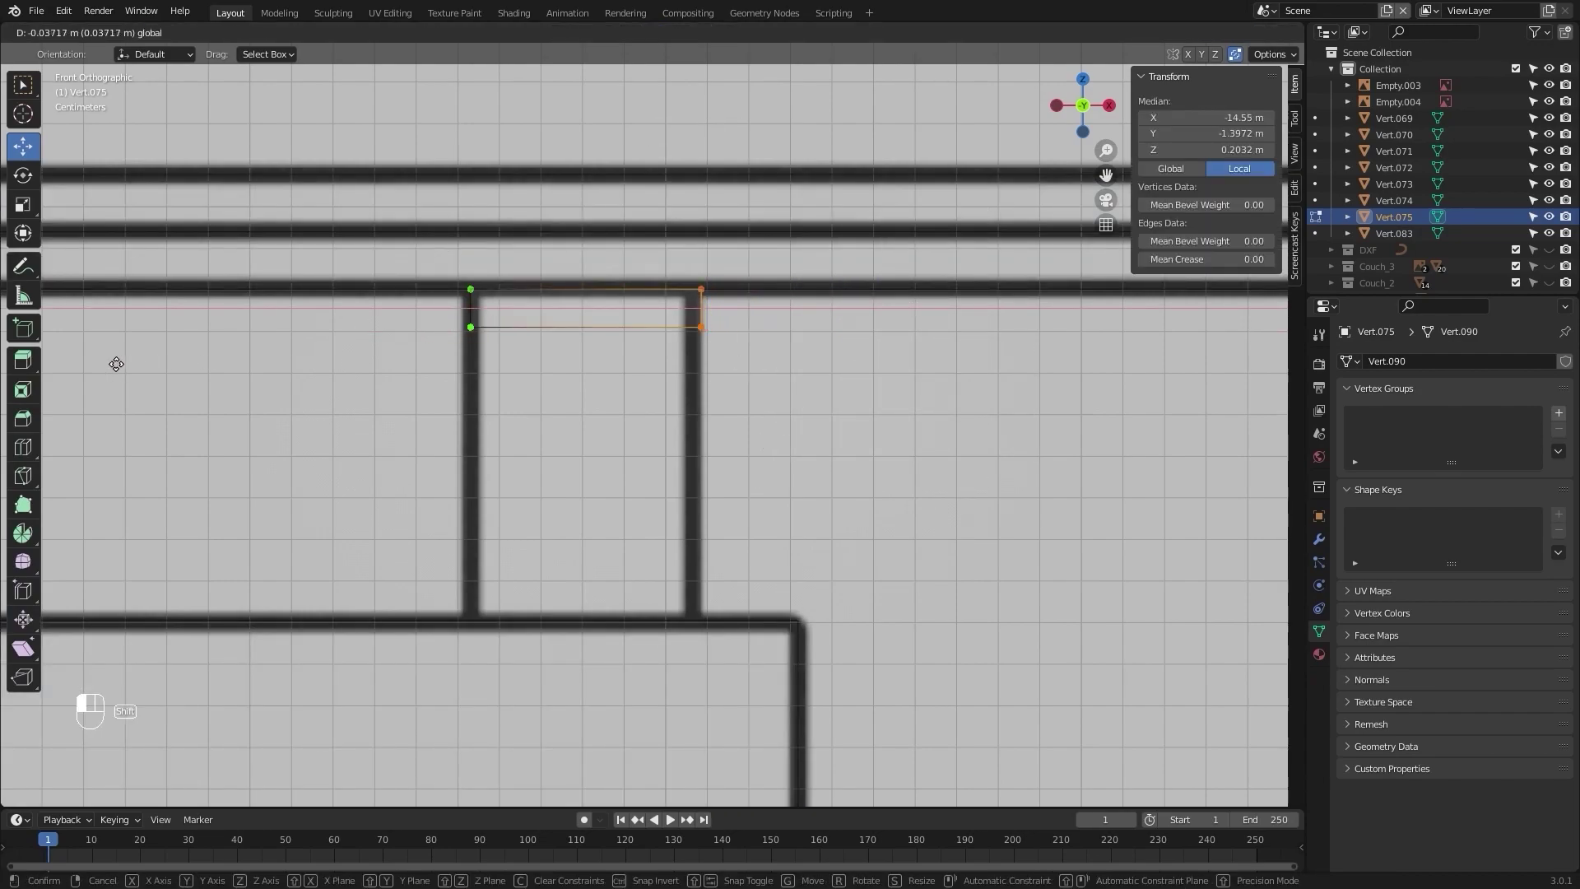
{"action": "left_click_drag", "start_coordinate": [55, 363], "coordinate": [55, 363], "text": "shift"}
Step: Lower the spacer copy's bottom vertices along Z to the left-hand box's top outline, at about 0.128 m
{"action": "left_click", "coordinate": [471, 338]}
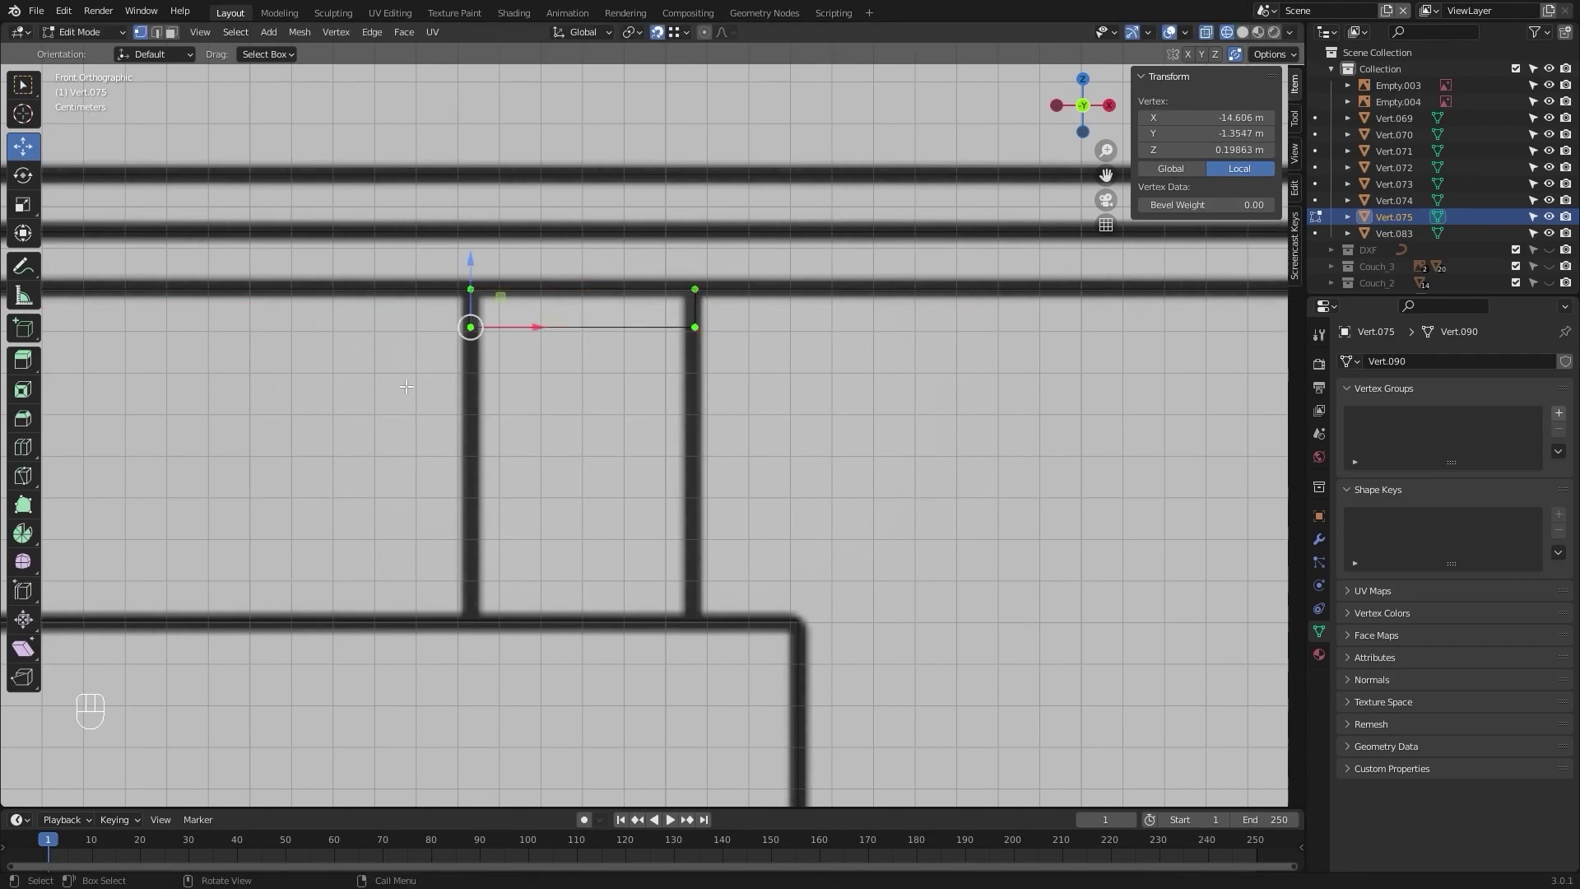
{"action": "left_click_drag", "start_coordinate": [789, 310], "coordinate": [789, 310]}
{"action": "left_click_drag", "start_coordinate": [589, 258], "coordinate": [584, 415]}
{"action": "middle_click_drag", "start_coordinate": [743, 375], "coordinate": [559, 257], "text": "shift"}
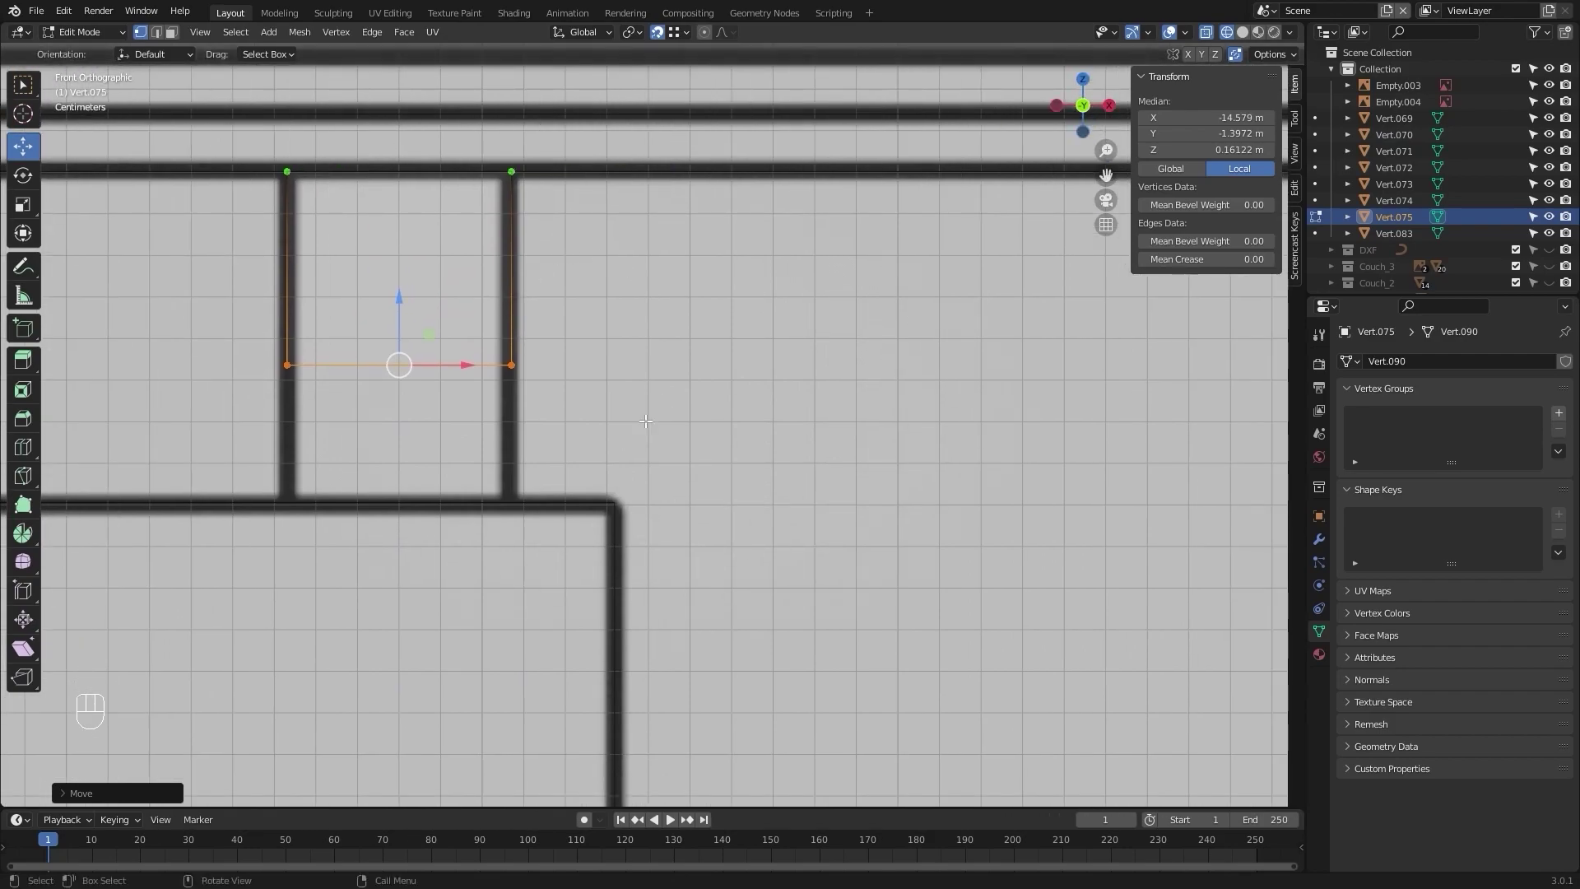
{"action": "key", "text": "g"}
{"action": "key", "text": "z"}
{"action": "left_click", "coordinate": [606, 483]}
{"action": "scroll", "coordinate": [552, 483], "scroll_direction": "down", "scroll_amount": 9}
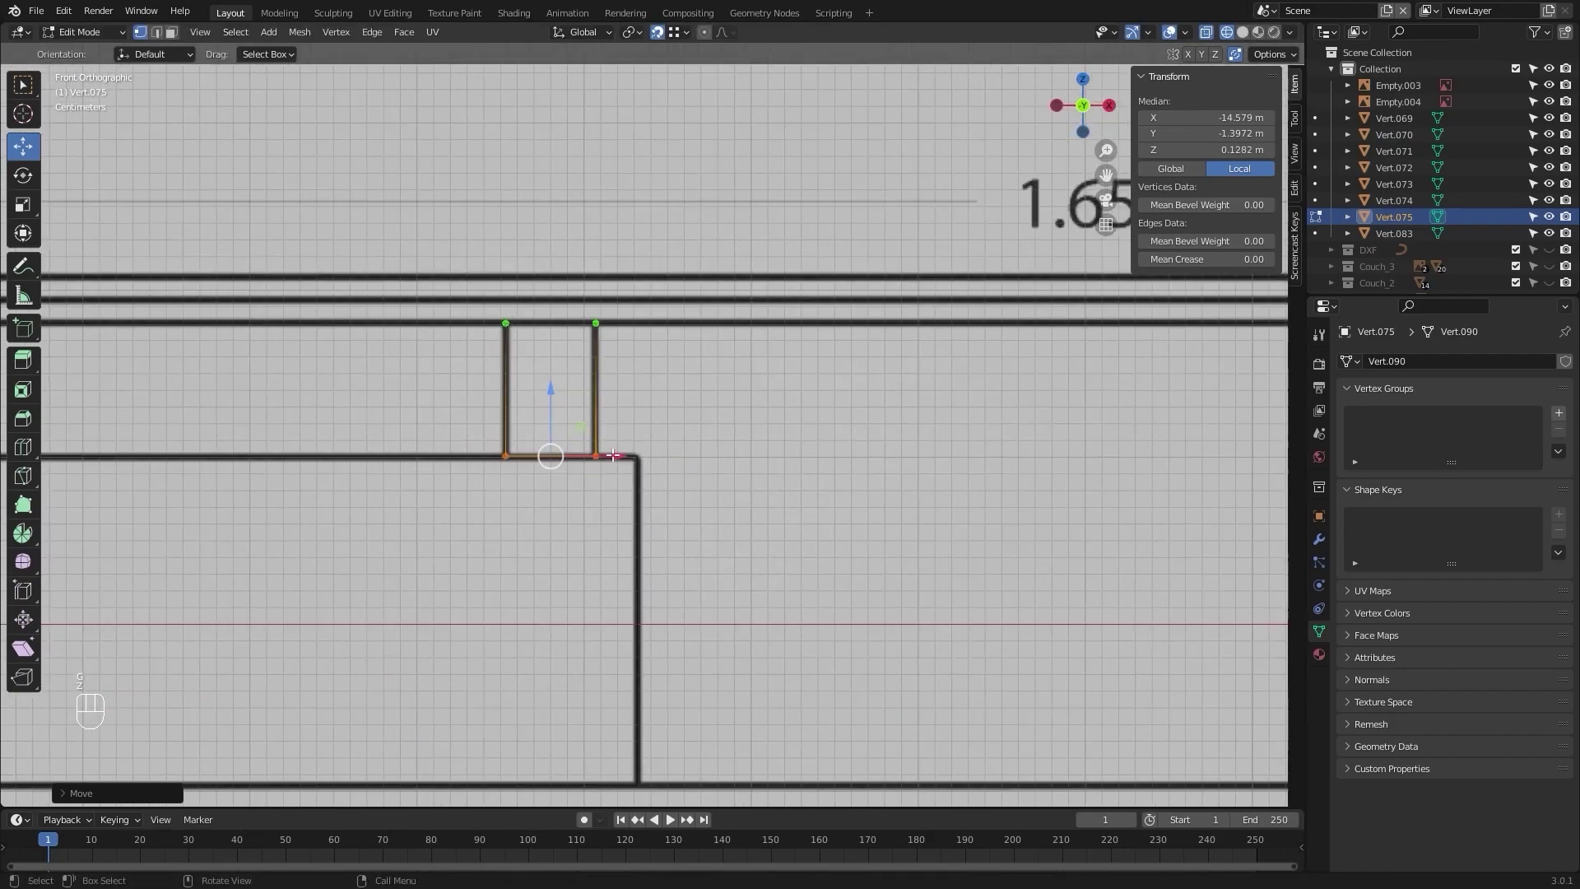
Step: Return to Object Mode in solid shading and clear the selection
{"action": "key", "text": "z"}
{"action": "key", "text": "Tab"}
{"action": "scroll", "coordinate": [868, 520], "scroll_direction": "down", "scroll_amount": 5}
{"action": "middle_click_drag", "start_coordinate": [771, 507], "coordinate": [376, 500], "text": "shift"}
{"action": "left_click", "coordinate": [630, 546]}
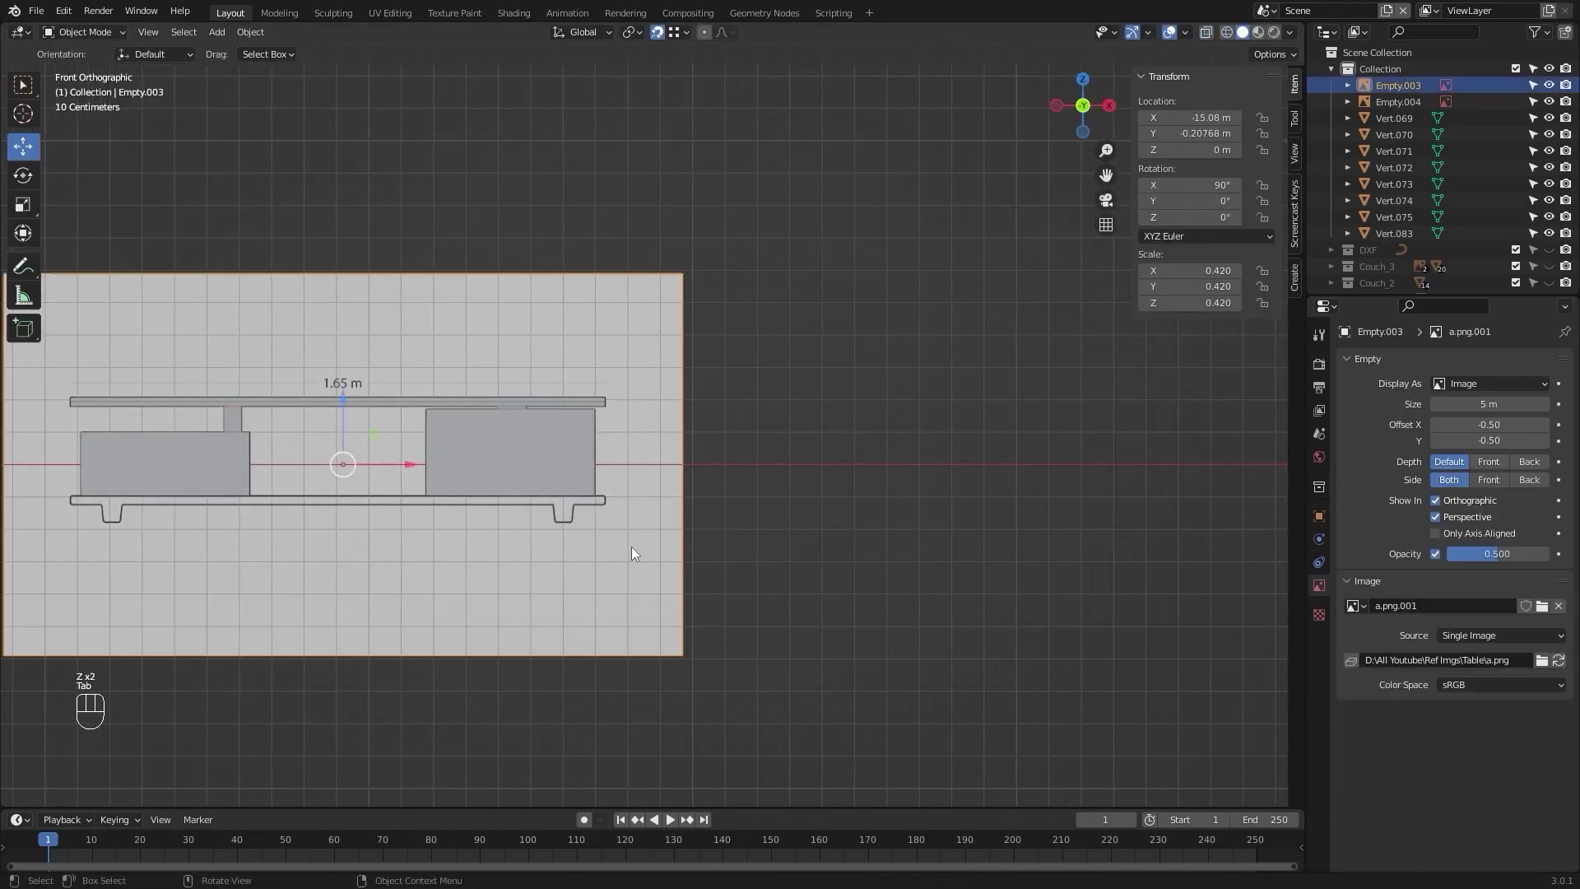
{"action": "scroll", "coordinate": [631, 546], "scroll_direction": "up", "scroll_amount": 3}
{"action": "scroll", "coordinate": [654, 494], "scroll_direction": "up", "scroll_amount": 2}
{"action": "left_click", "coordinate": [787, 443]}
Step: Duplicate the lower tabletop slab down along Z to the base board's top outline, at a Z location of about -0.304 m
{"action": "middle_click_drag", "start_coordinate": [420, 407], "coordinate": [560, 362], "text": "shift"}
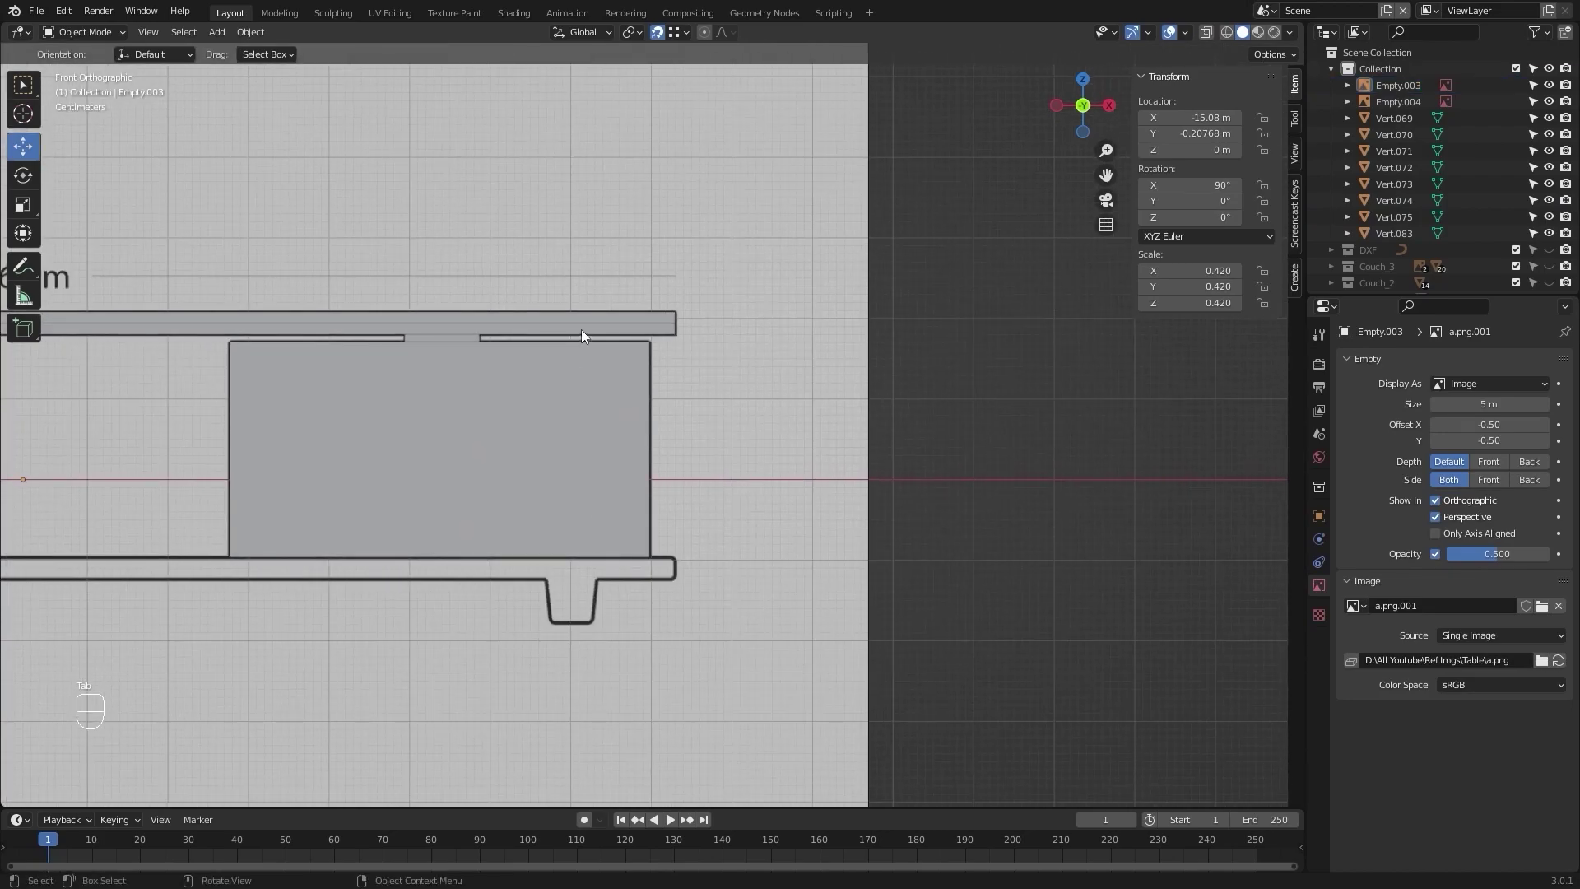
{"action": "left_click", "coordinate": [580, 329]}
{"action": "scroll", "coordinate": [619, 346], "scroll_direction": "up", "scroll_amount": 2}
{"action": "key", "text": "shift+d"}
{"action": "key", "text": "z"}
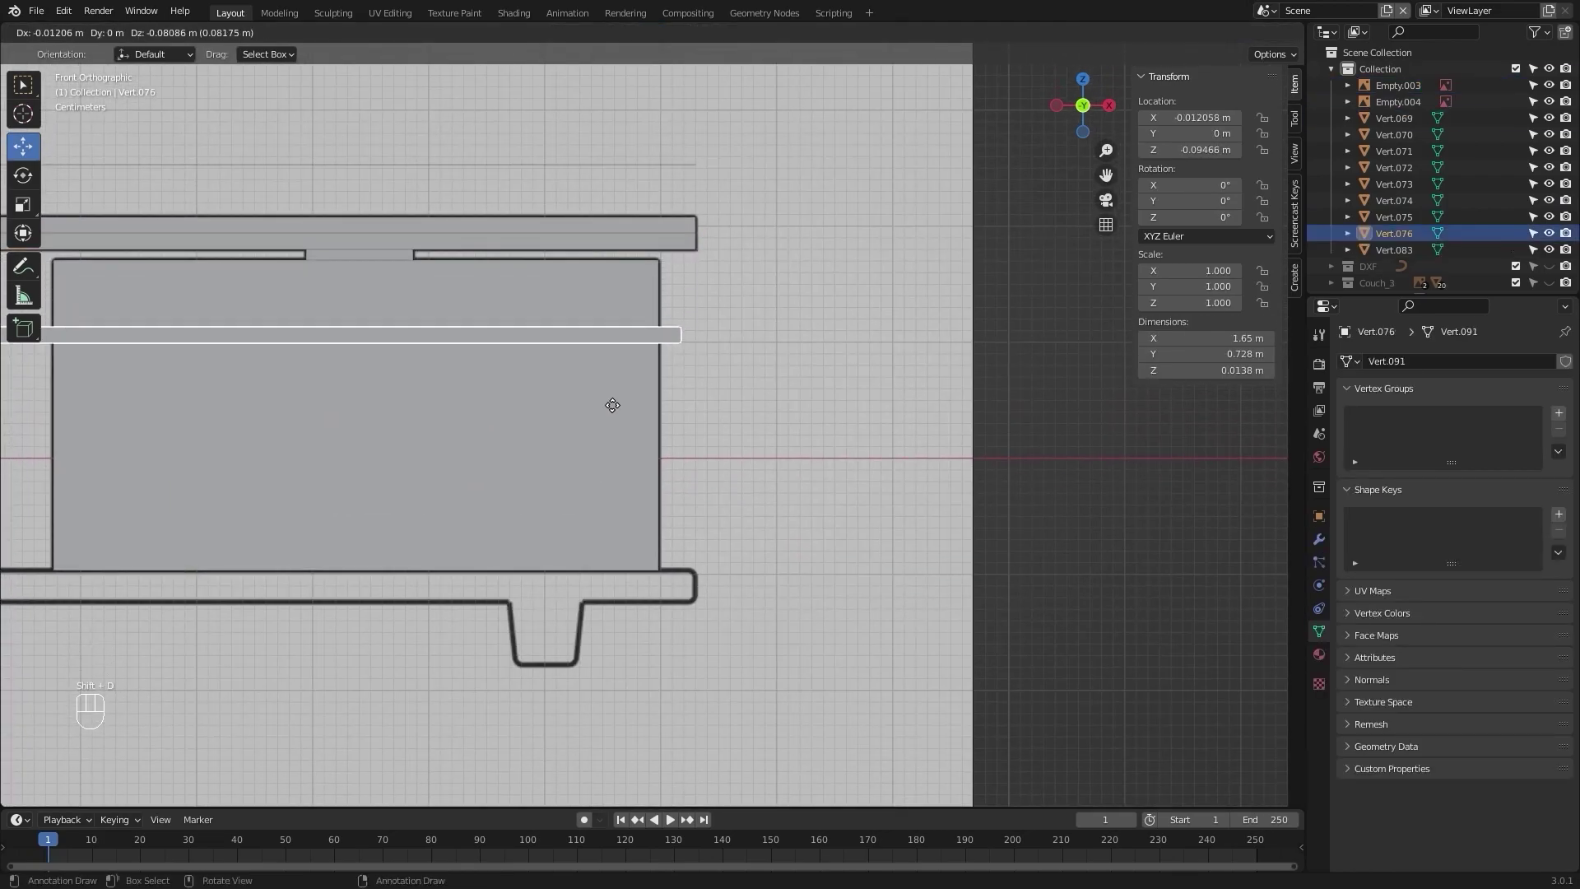
{"action": "left_click", "coordinate": [577, 661]}
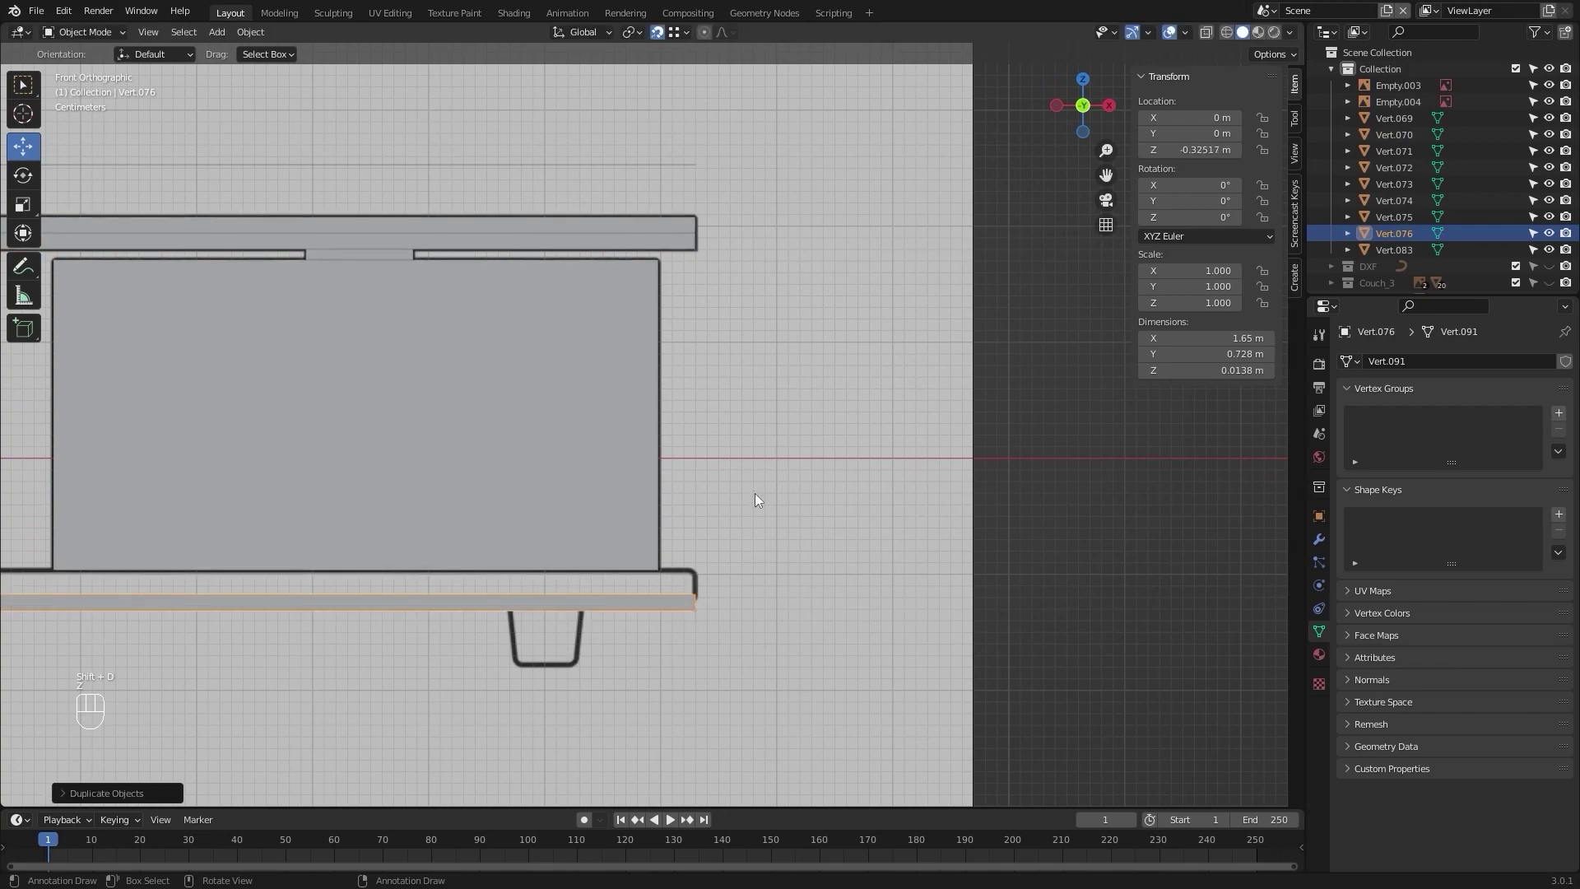
{"action": "scroll", "coordinate": [750, 500], "scroll_direction": "up", "scroll_amount": 4}
{"action": "scroll", "coordinate": [702, 580], "scroll_direction": "up", "scroll_amount": 2}
{"action": "middle_click_drag", "start_coordinate": [702, 580], "coordinate": [624, 300], "text": "shift"}
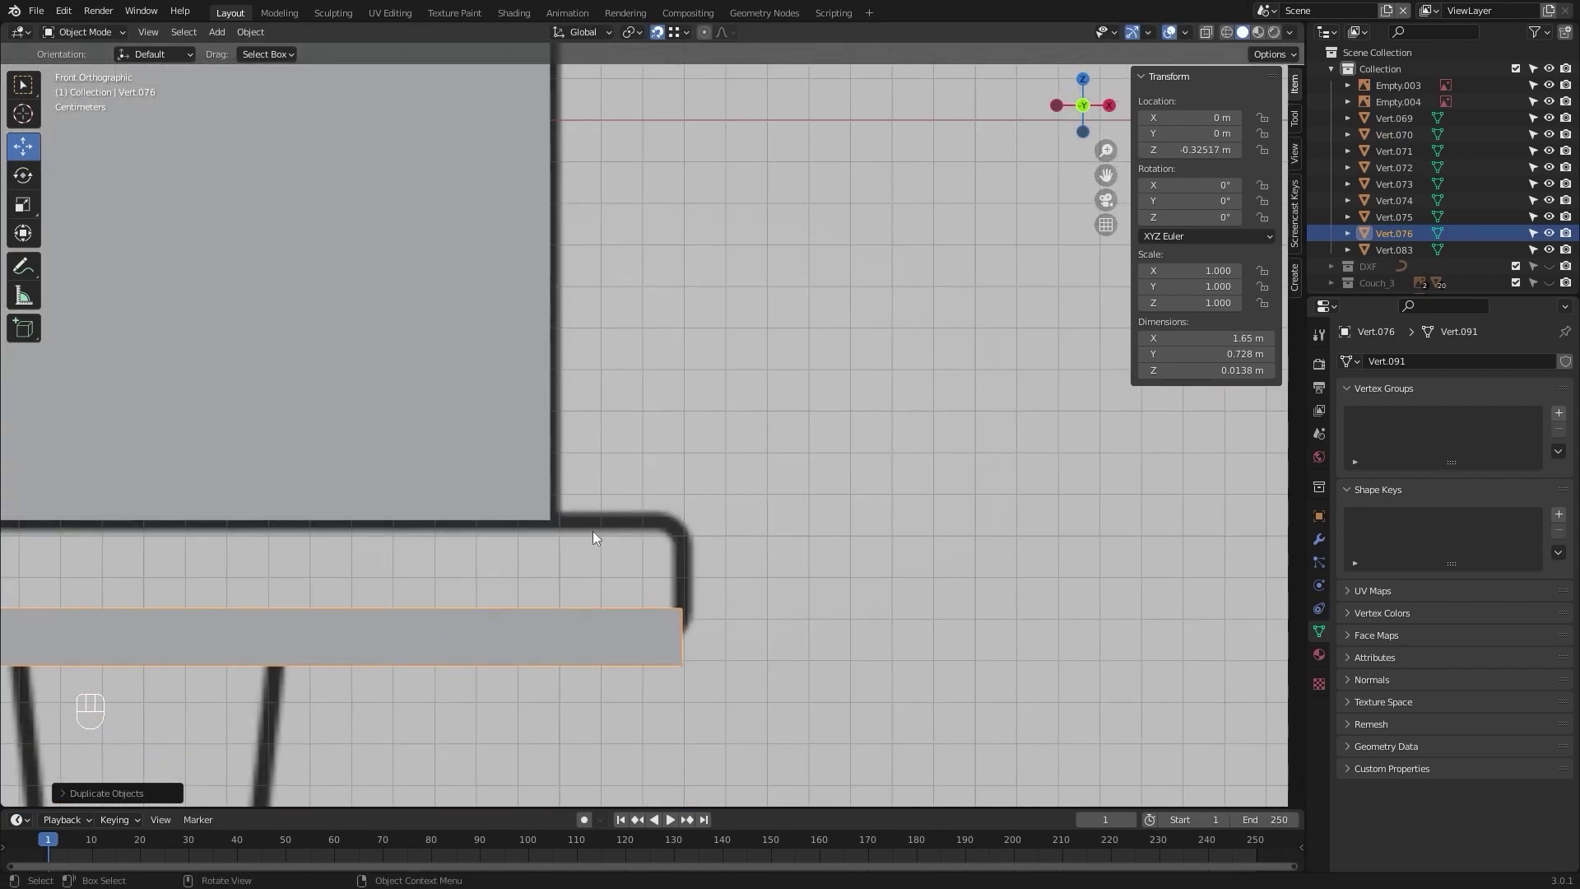
{"action": "key", "text": "g"}
{"action": "key", "text": "z"}
{"action": "left_click", "coordinate": [538, 524]}
Step: In wireframe Edit Mode, move the base board's bottom vertices at both ends down along Z to its lower outline, at about 0.18 m
{"action": "key", "text": "Tab"}
{"action": "key", "text": "shift+z"}
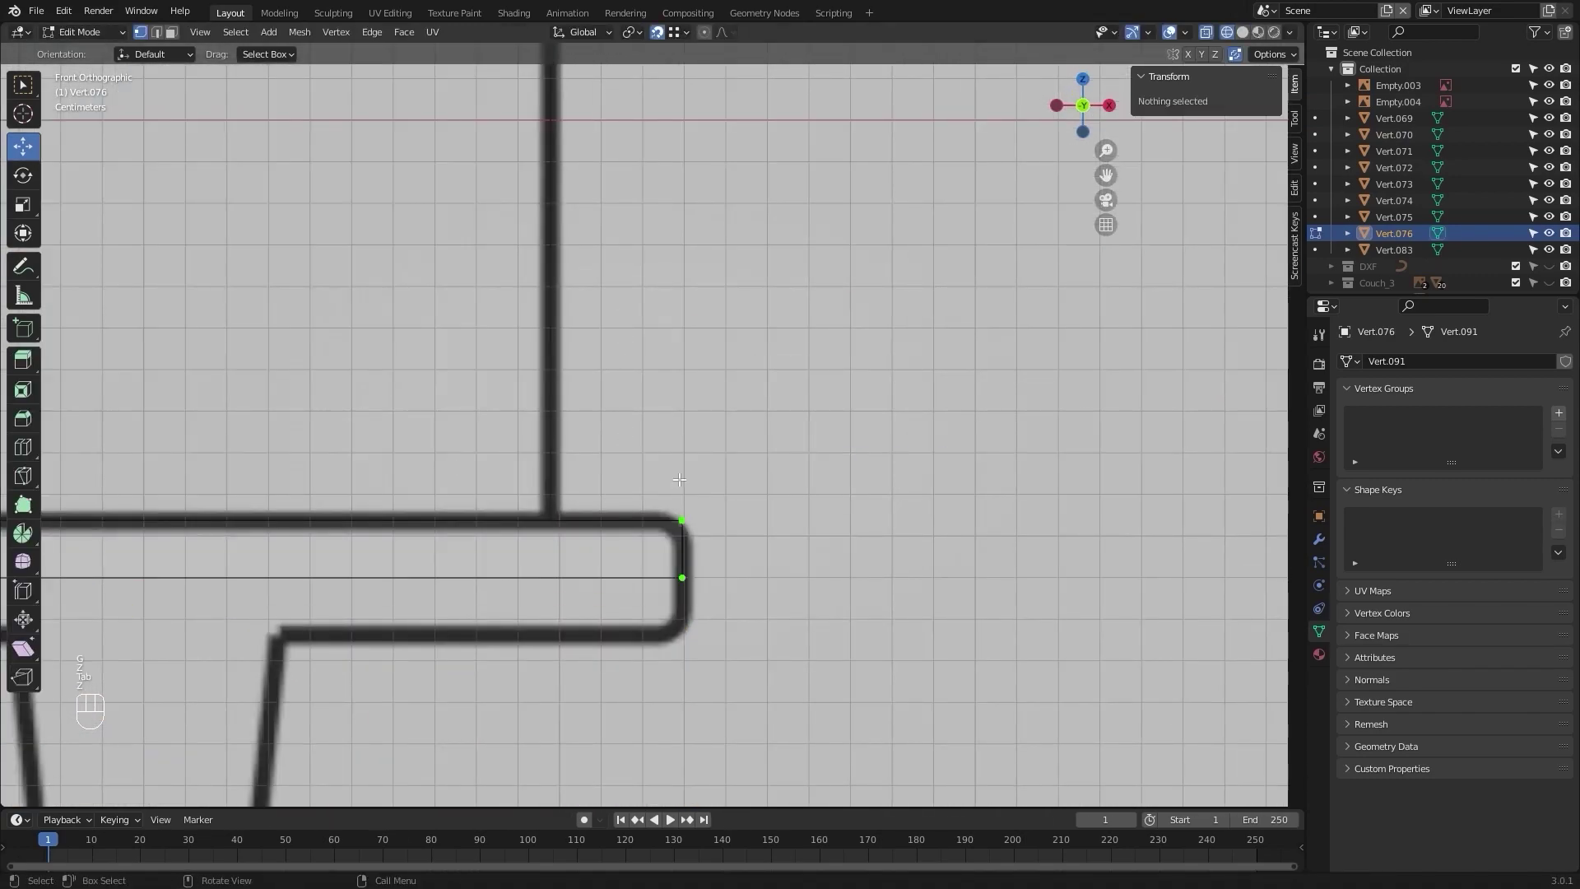
{"action": "scroll", "coordinate": [801, 543], "scroll_direction": "up", "scroll_amount": 2}
{"action": "middle_click_drag", "start_coordinate": [801, 543], "coordinate": [597, 504], "text": "shift"}
{"action": "left_click_drag", "start_coordinate": [507, 519], "coordinate": [306, 637]}
{"action": "scroll", "coordinate": [493, 576], "scroll_direction": "down", "scroll_amount": 12}
{"action": "middle_click_drag", "start_coordinate": [835, 524], "coordinate": [656, 506], "text": "shift"}
{"action": "scroll", "coordinate": [656, 506], "scroll_direction": "up", "scroll_amount": 16}
{"action": "left_click_drag", "start_coordinate": [440, 482], "coordinate": [580, 406], "text": "shift"}
{"action": "scroll", "coordinate": [821, 465], "scroll_direction": "down", "scroll_amount": 11}
{"action": "middle_click_drag", "start_coordinate": [821, 465], "coordinate": [362, 459], "text": "shift"}
{"action": "middle_click_drag", "start_coordinate": [899, 426], "coordinate": [293, 417], "text": "shift"}
{"action": "middle_click_drag", "start_coordinate": [829, 398], "coordinate": [411, 398], "text": "shift"}
{"action": "scroll", "coordinate": [516, 349], "scroll_direction": "up", "scroll_amount": 5}
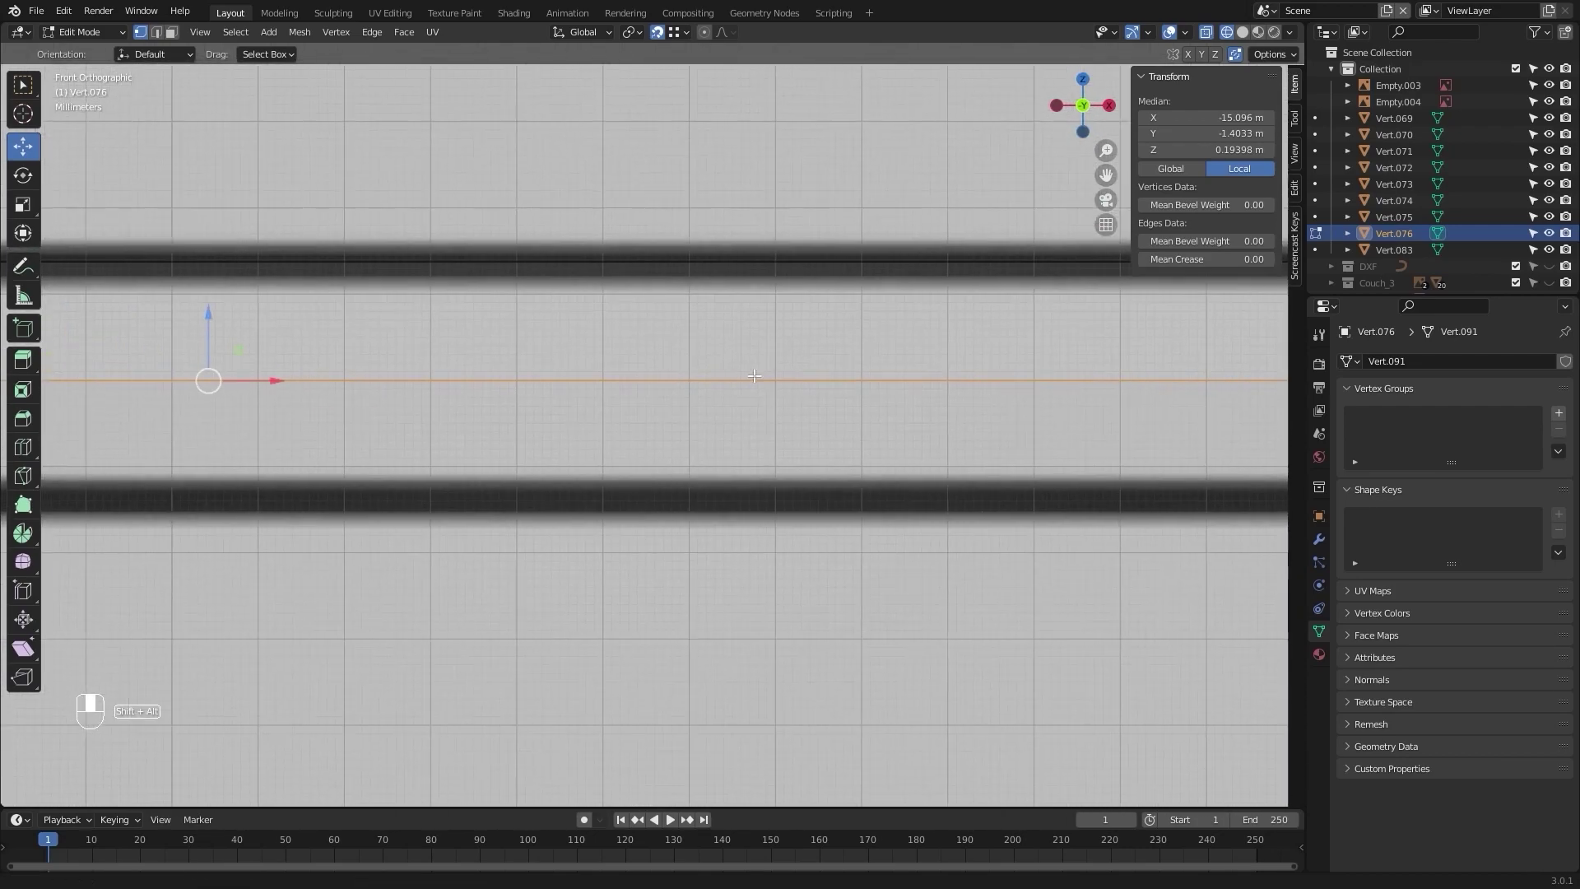
{"action": "left_click_drag", "start_coordinate": [450, 350], "coordinate": [489, 583]}
{"action": "scroll", "coordinate": [489, 583], "scroll_direction": "down", "scroll_amount": 6}
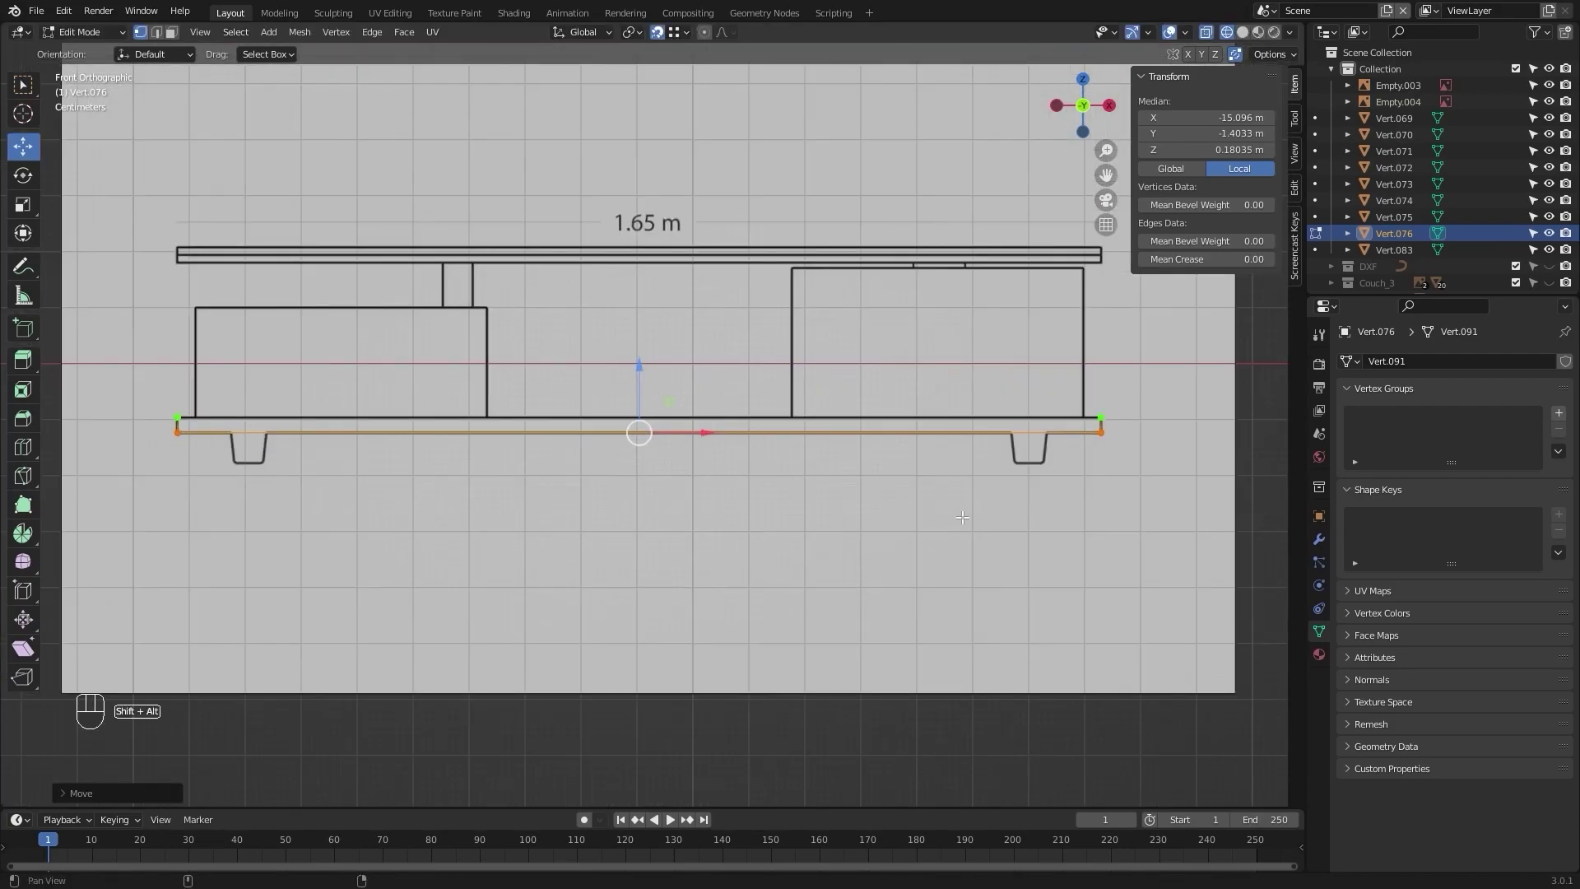
Step: Leave Edit Mode and deselect the base board
{"action": "scroll", "coordinate": [818, 477], "scroll_direction": "down", "scroll_amount": 5, "text": "ctrl"}
{"action": "left_click", "coordinate": [818, 477]}
{"action": "key", "text": "Tab"}
{"action": "scroll", "coordinate": [745, 449], "scroll_direction": "down", "scroll_amount": 4, "text": "ctrl"}
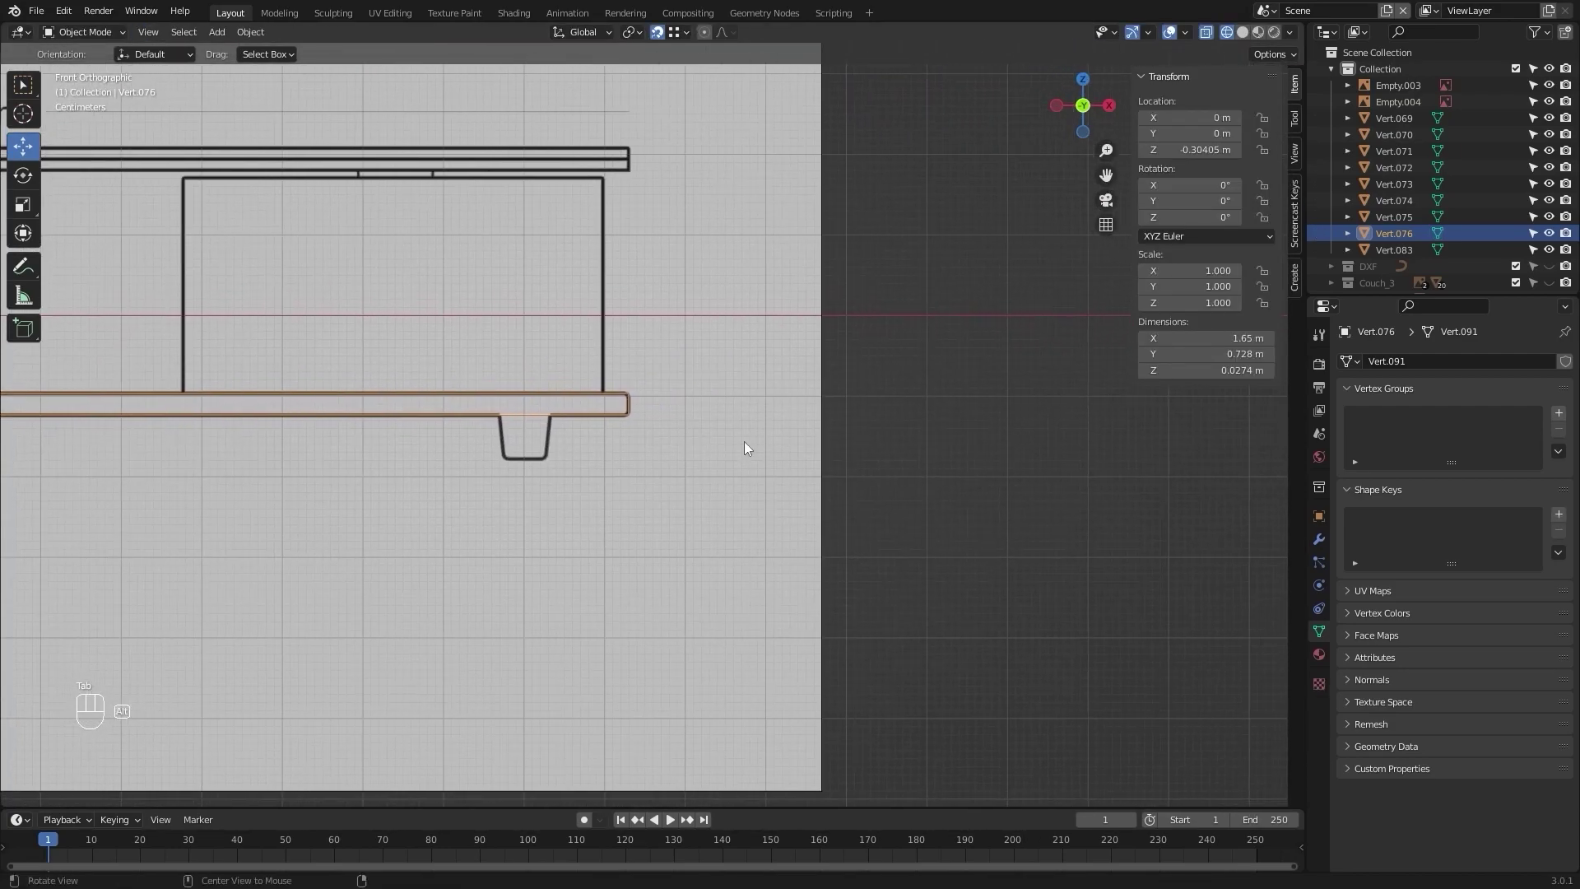
{"action": "left_click", "coordinate": [816, 451]}
{"action": "scroll", "coordinate": [643, 454], "scroll_direction": "up", "scroll_amount": 5}
{"action": "middle_click_drag", "start_coordinate": [643, 453], "coordinate": [831, 466], "text": "shift"}
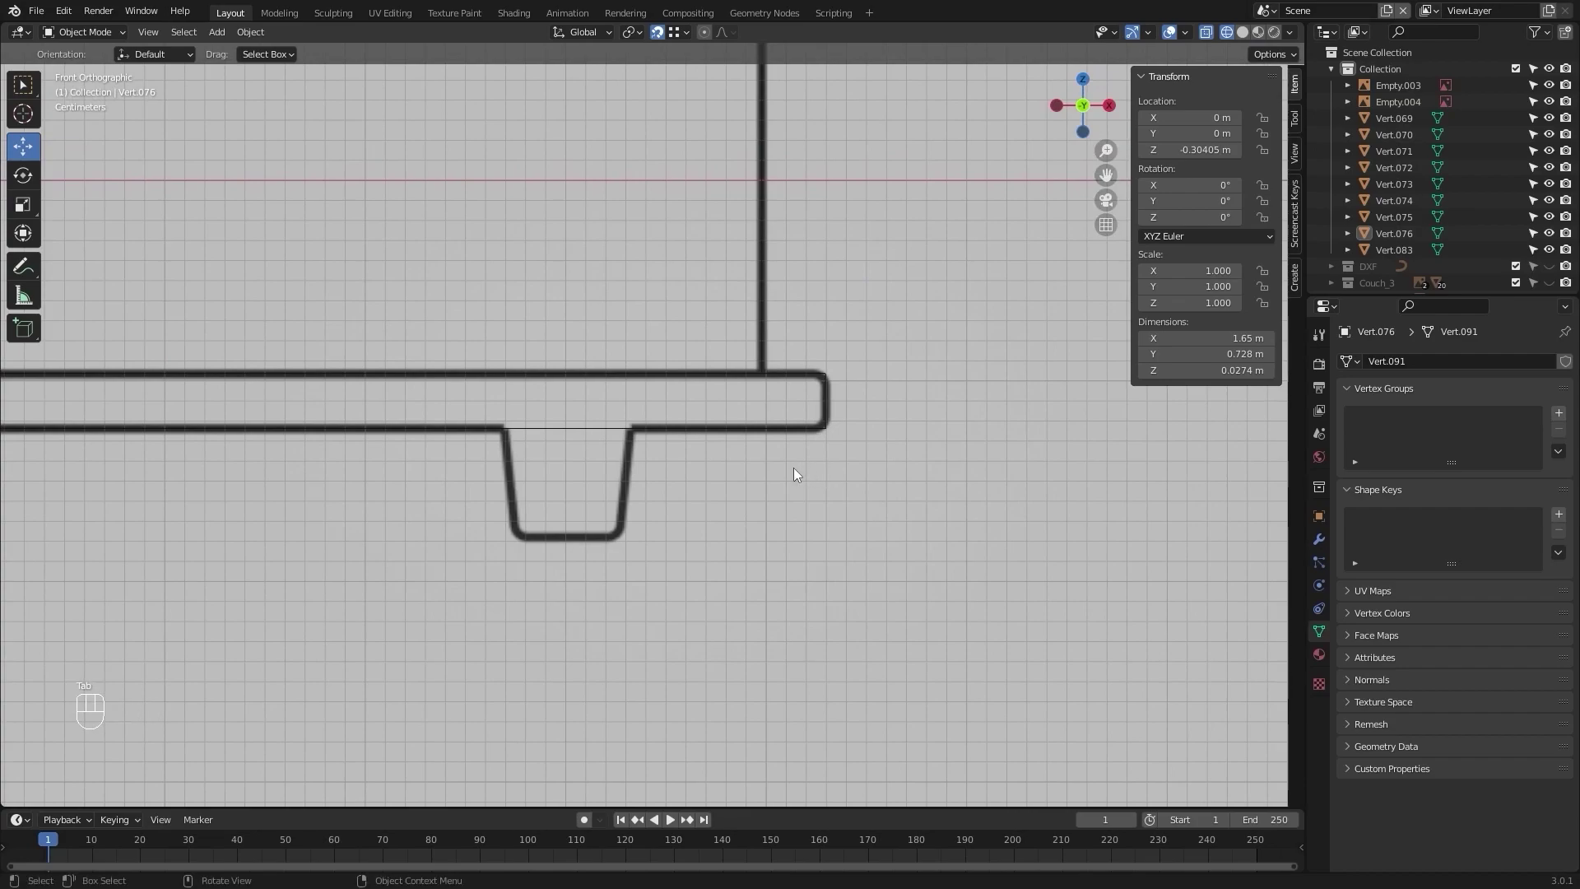
Step: Return to solid shading and select the base board
{"action": "left_click", "coordinate": [585, 427]}
{"action": "key", "text": "KP_3"}
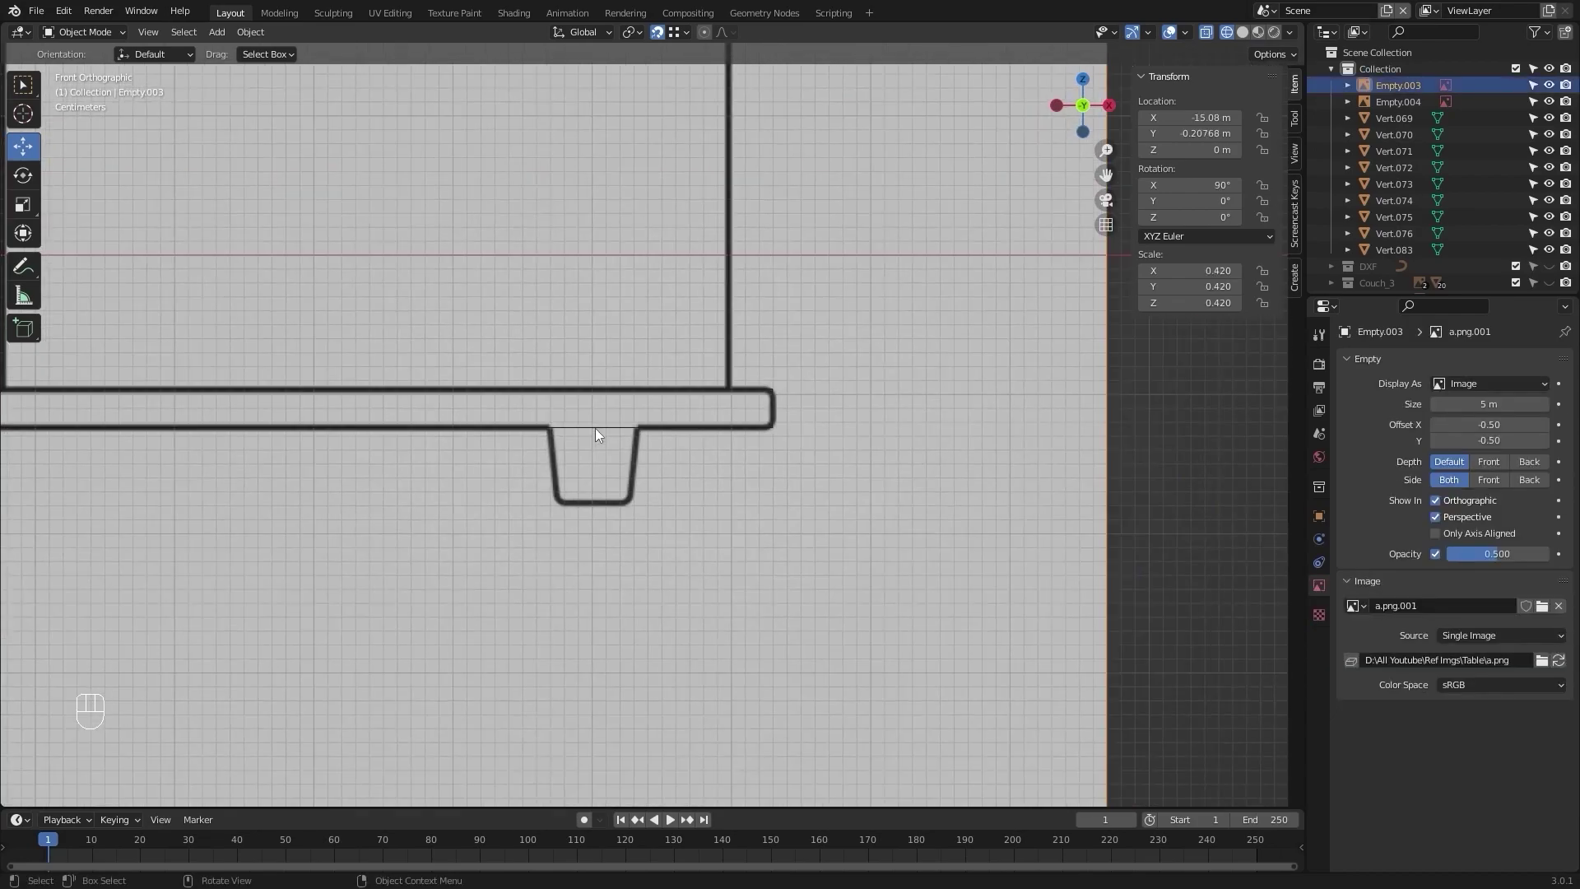
{"action": "scroll", "coordinate": [595, 427], "scroll_direction": "down", "scroll_amount": 7}
{"action": "mouse_move", "coordinate": [621, 409]}
{"action": "middle_mouse_down", "text": "shift"}
{"action": "mouse_move", "coordinate": [539, 407]}
{"action": "mouse_move", "coordinate": [722, 427]}
{"action": "mouse_move", "coordinate": [539, 489]}
{"action": "middle_mouse_up", "text": "shift"}
{"action": "scroll", "coordinate": [543, 404], "scroll_direction": "up", "scroll_amount": 2}
{"action": "key", "text": "z"}
{"action": "left_click", "coordinate": [669, 472]}
{"action": "middle_click_drag", "start_coordinate": [761, 473], "coordinate": [785, 438], "text": "alt"}
{"action": "left_click", "coordinate": [596, 439]}
{"action": "key", "text": "KP_1"}
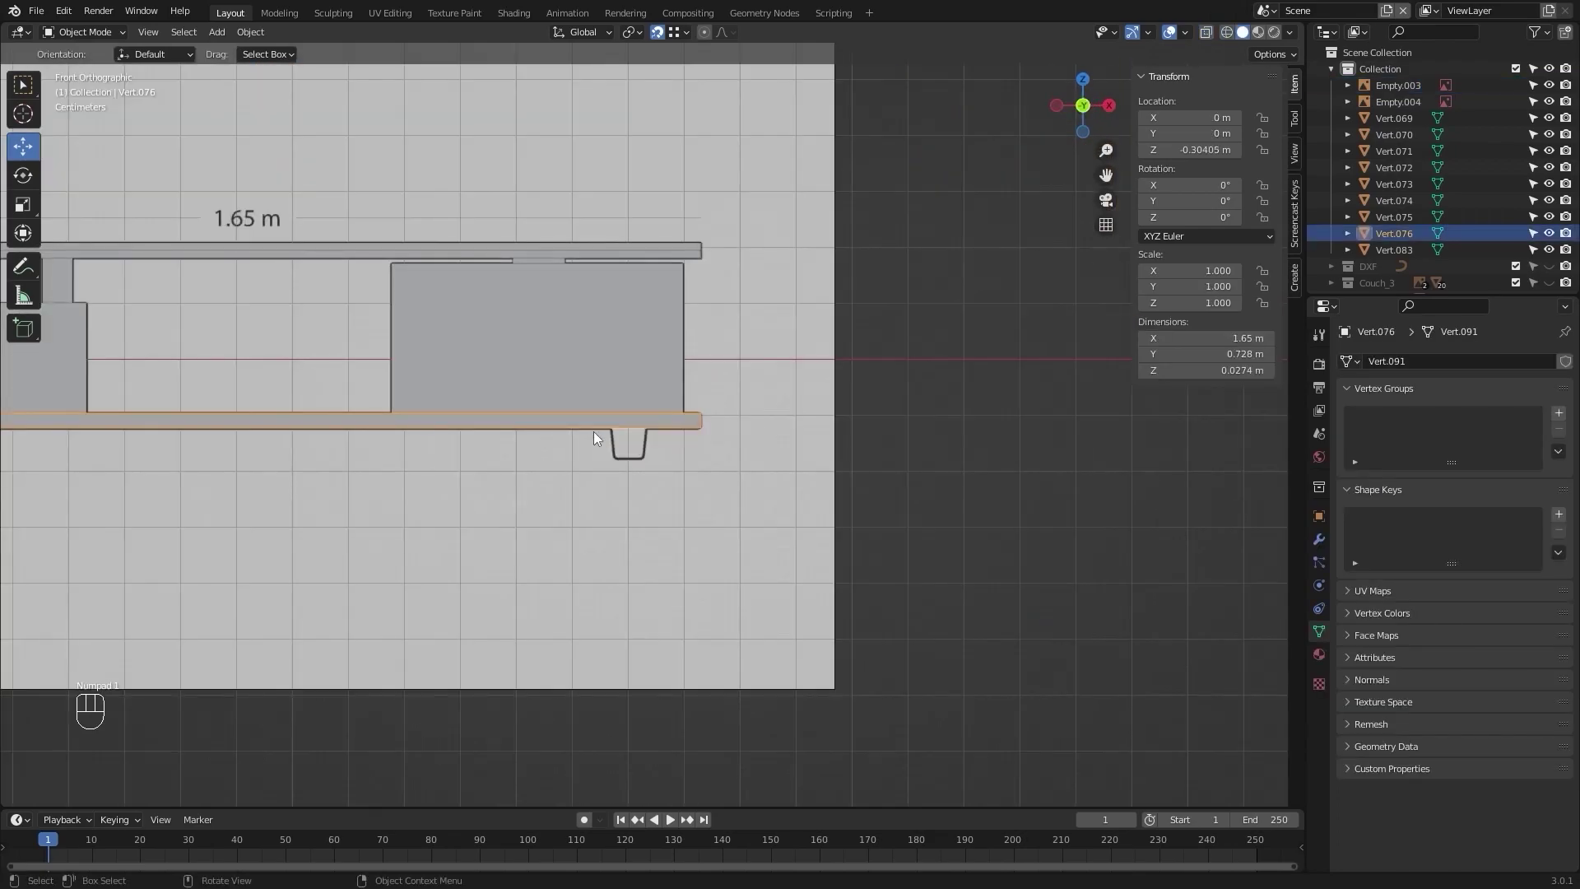
Step: In wireframe Edit Mode, duplicate the base board's lower front corner vertex to the leg outline's bottom-left corner, about X -14.42 m, Z 0.129 m
{"action": "scroll", "coordinate": [594, 431], "scroll_direction": "up", "scroll_amount": 3}
{"action": "scroll", "coordinate": [692, 426], "scroll_direction": "up", "scroll_amount": 3}
{"action": "key", "text": "Tab"}
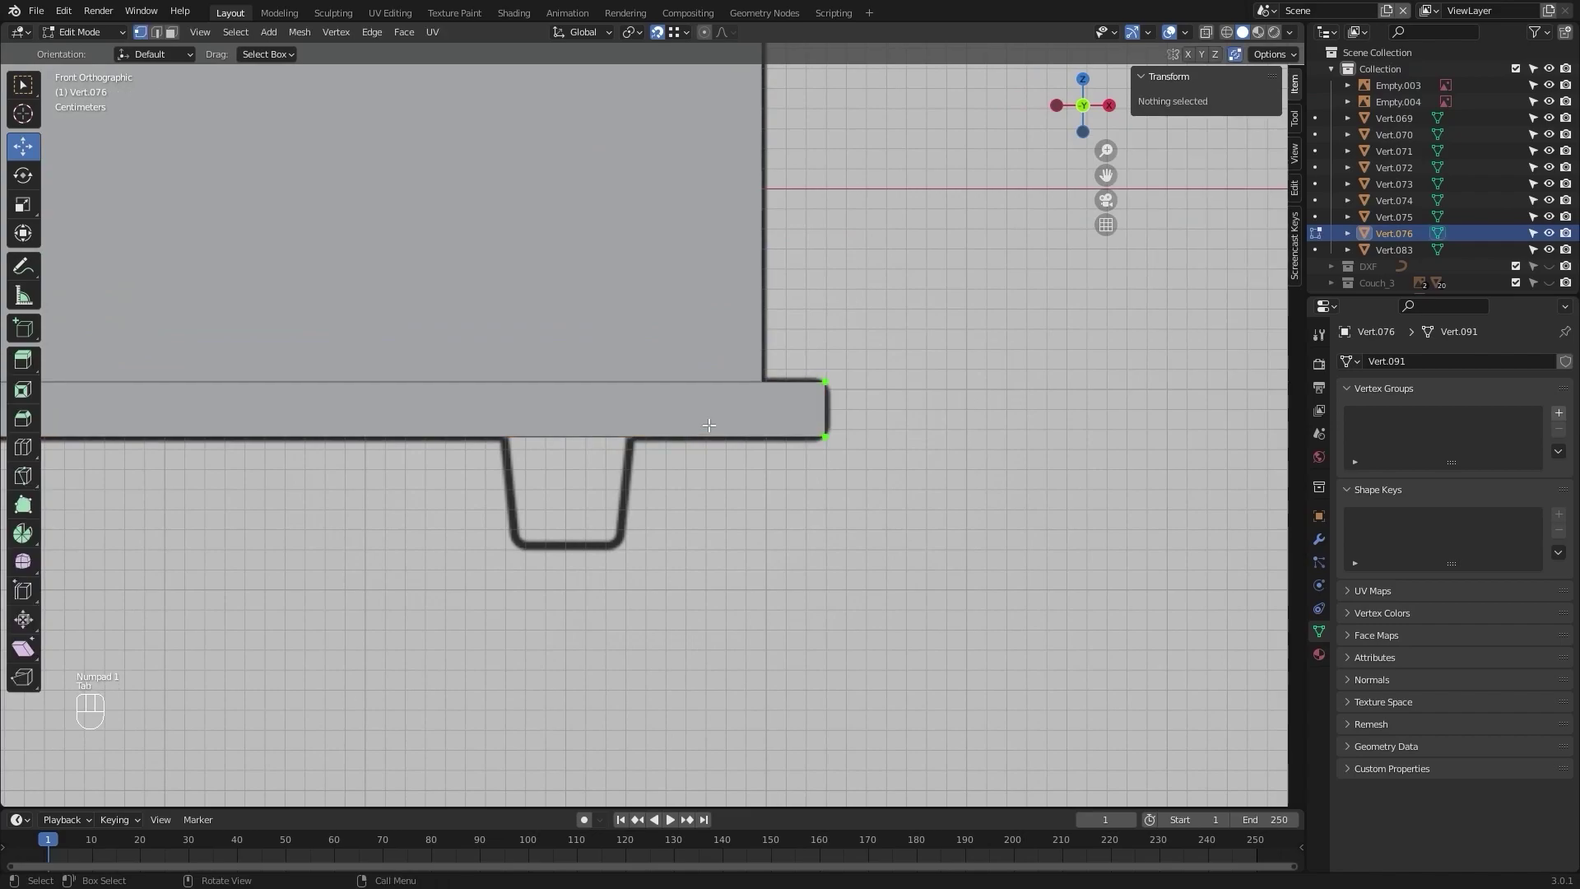
{"action": "key", "text": "z"}
{"action": "left_click", "coordinate": [564, 425]}
{"action": "left_click", "coordinate": [825, 436]}
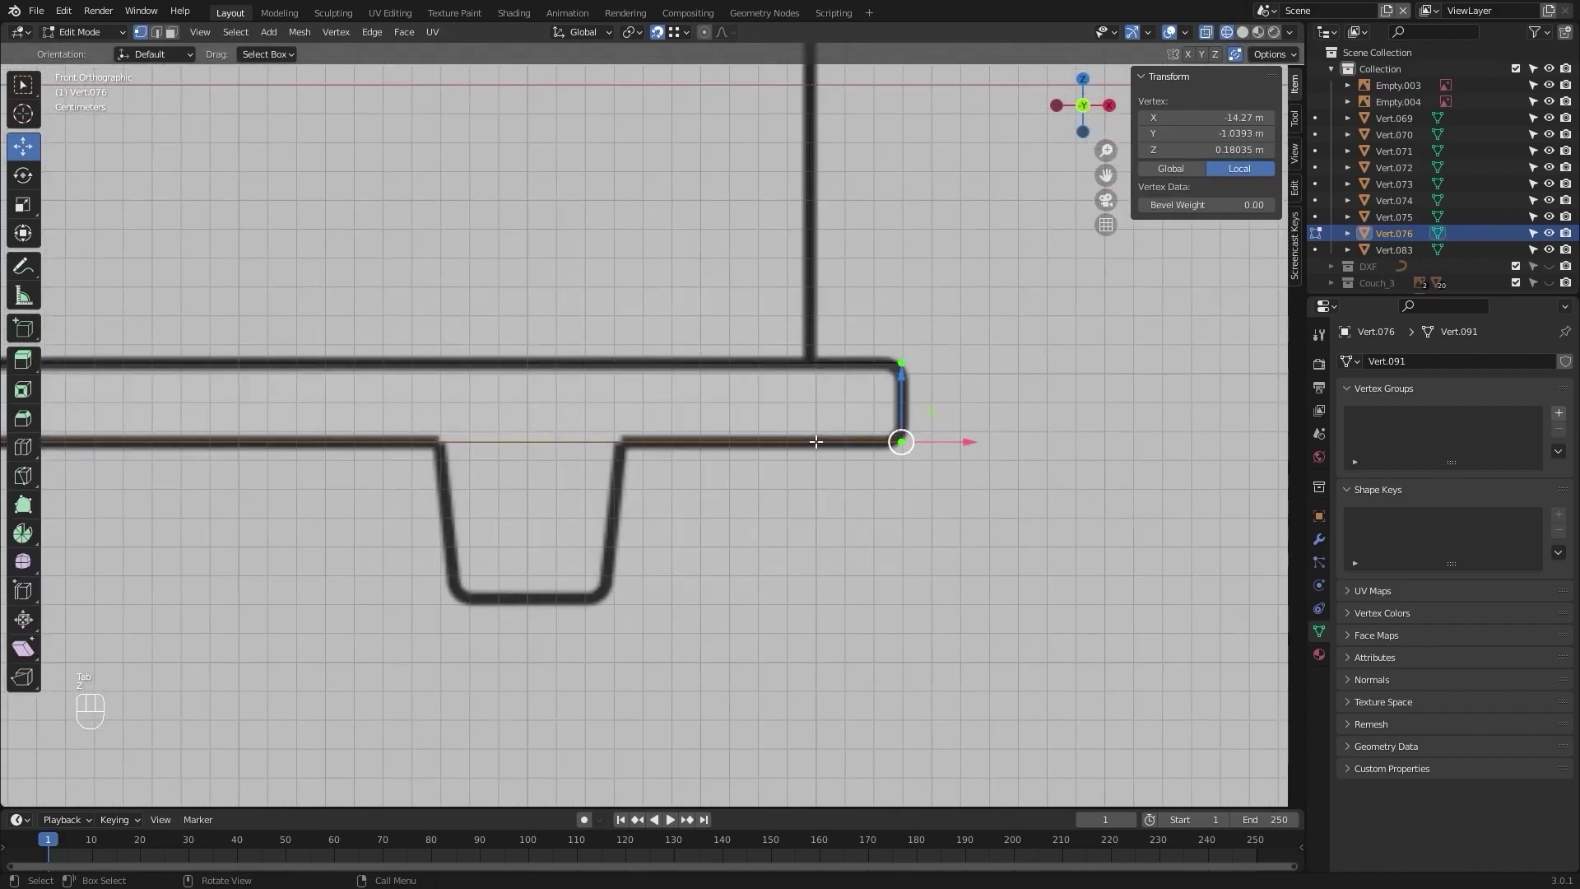
{"action": "scroll", "coordinate": [822, 436], "scroll_direction": "down", "scroll_amount": 3}
{"action": "middle_click_drag", "start_coordinate": [761, 418], "coordinate": [849, 471]}
{"action": "left_click", "coordinate": [699, 512]}
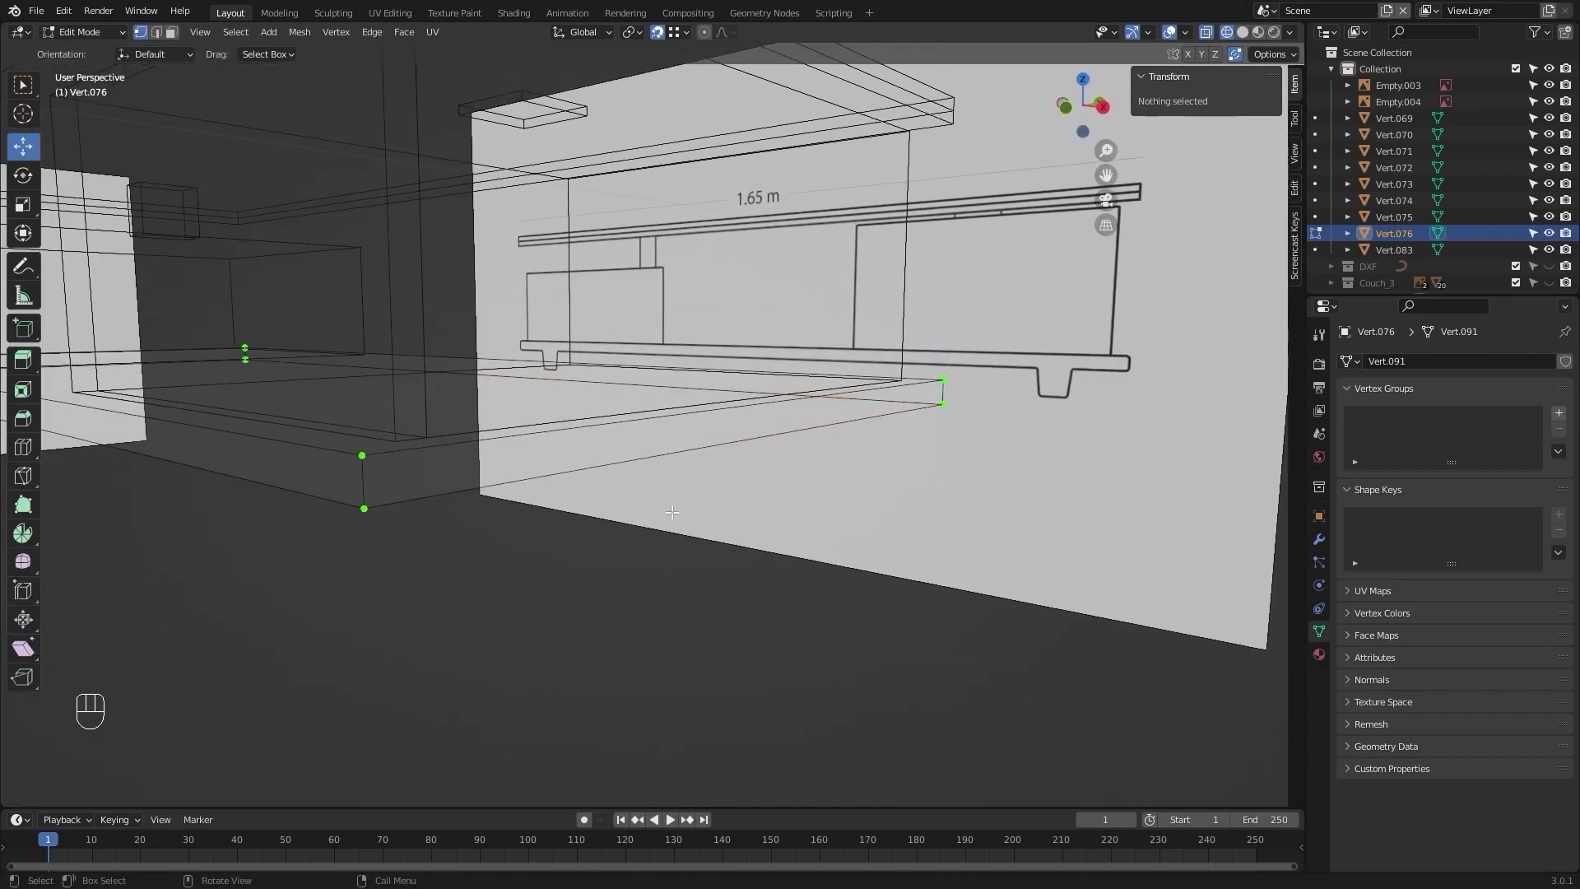
{"action": "left_click", "coordinate": [365, 510]}
{"action": "key", "text": "KP_1"}
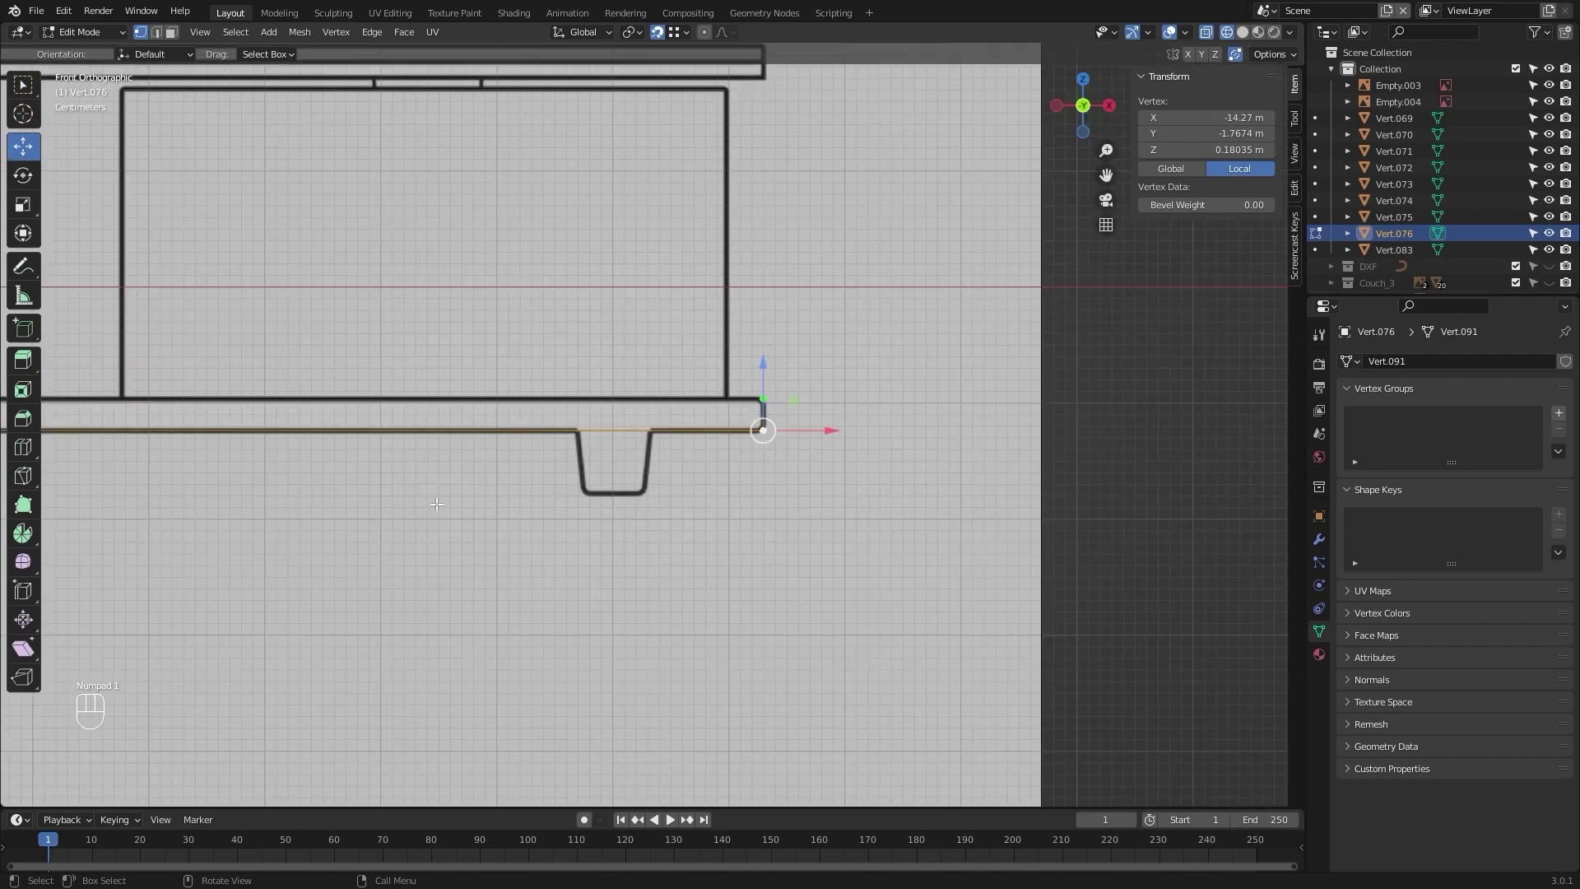
{"action": "scroll", "coordinate": [543, 539], "scroll_direction": "up", "scroll_amount": 2}
{"action": "key", "text": "shift+d"}
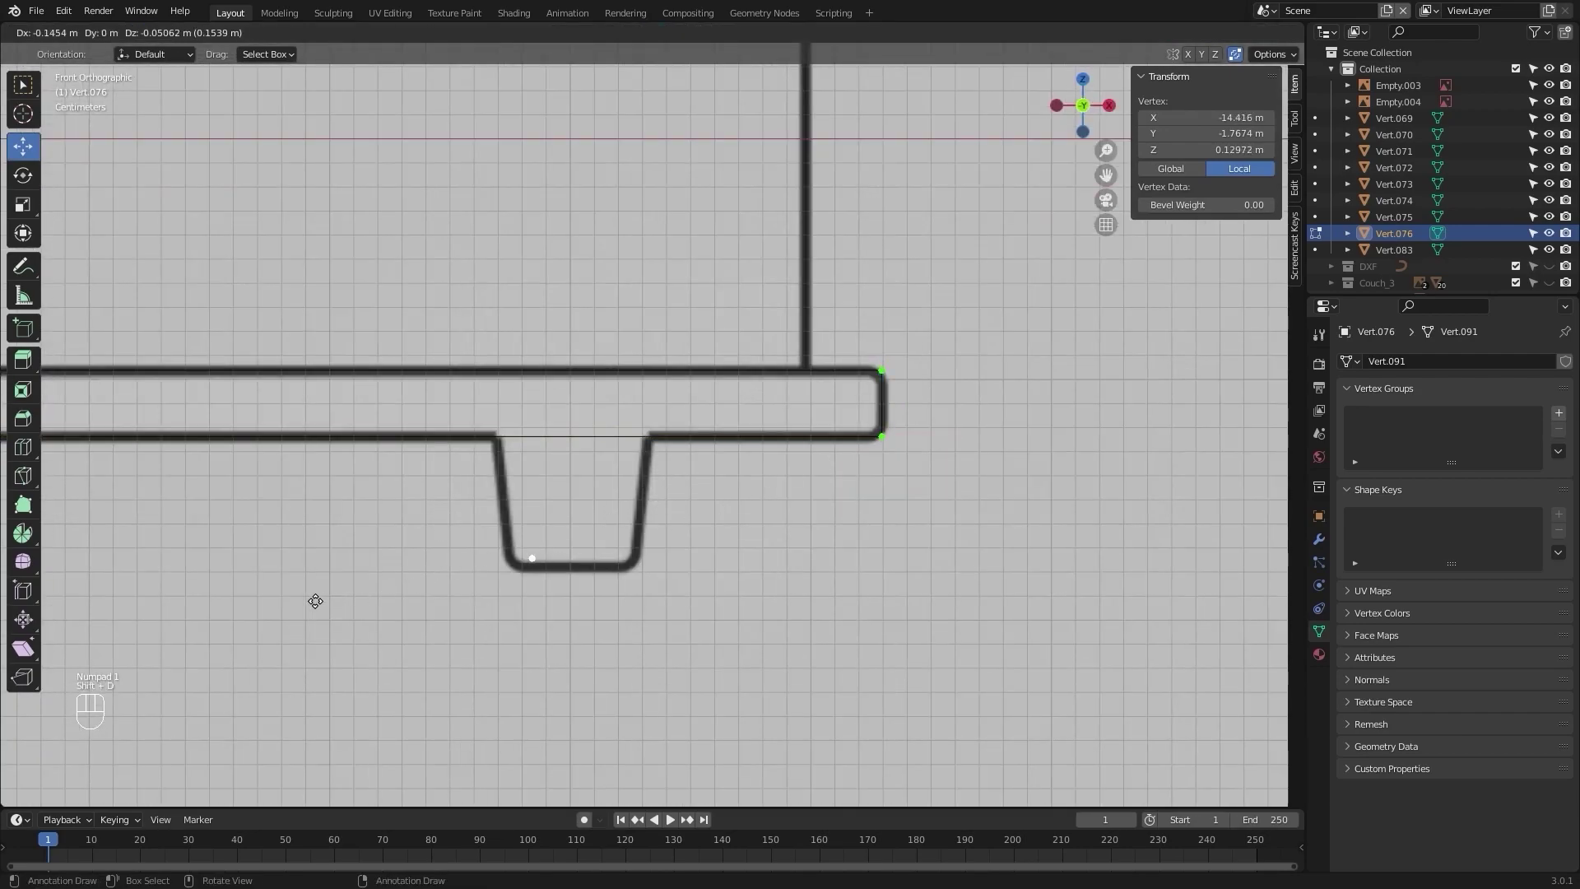
{"action": "left_click", "coordinate": [300, 603]}
Step: Separate the duplicated vertex into its own object and return to Object Mode in solid shading
{"action": "scroll", "coordinate": [329, 596], "scroll_direction": "up", "scroll_amount": 6}
{"action": "left_click_drag", "start_coordinate": [415, 574], "coordinate": [531, 386], "text": "alt+shift"}
{"action": "key", "text": "p"}
{"action": "left_click", "coordinate": [530, 386]}
{"action": "key", "text": "z"}
{"action": "left_click", "coordinate": [590, 387]}
{"action": "key", "text": "Tab"}
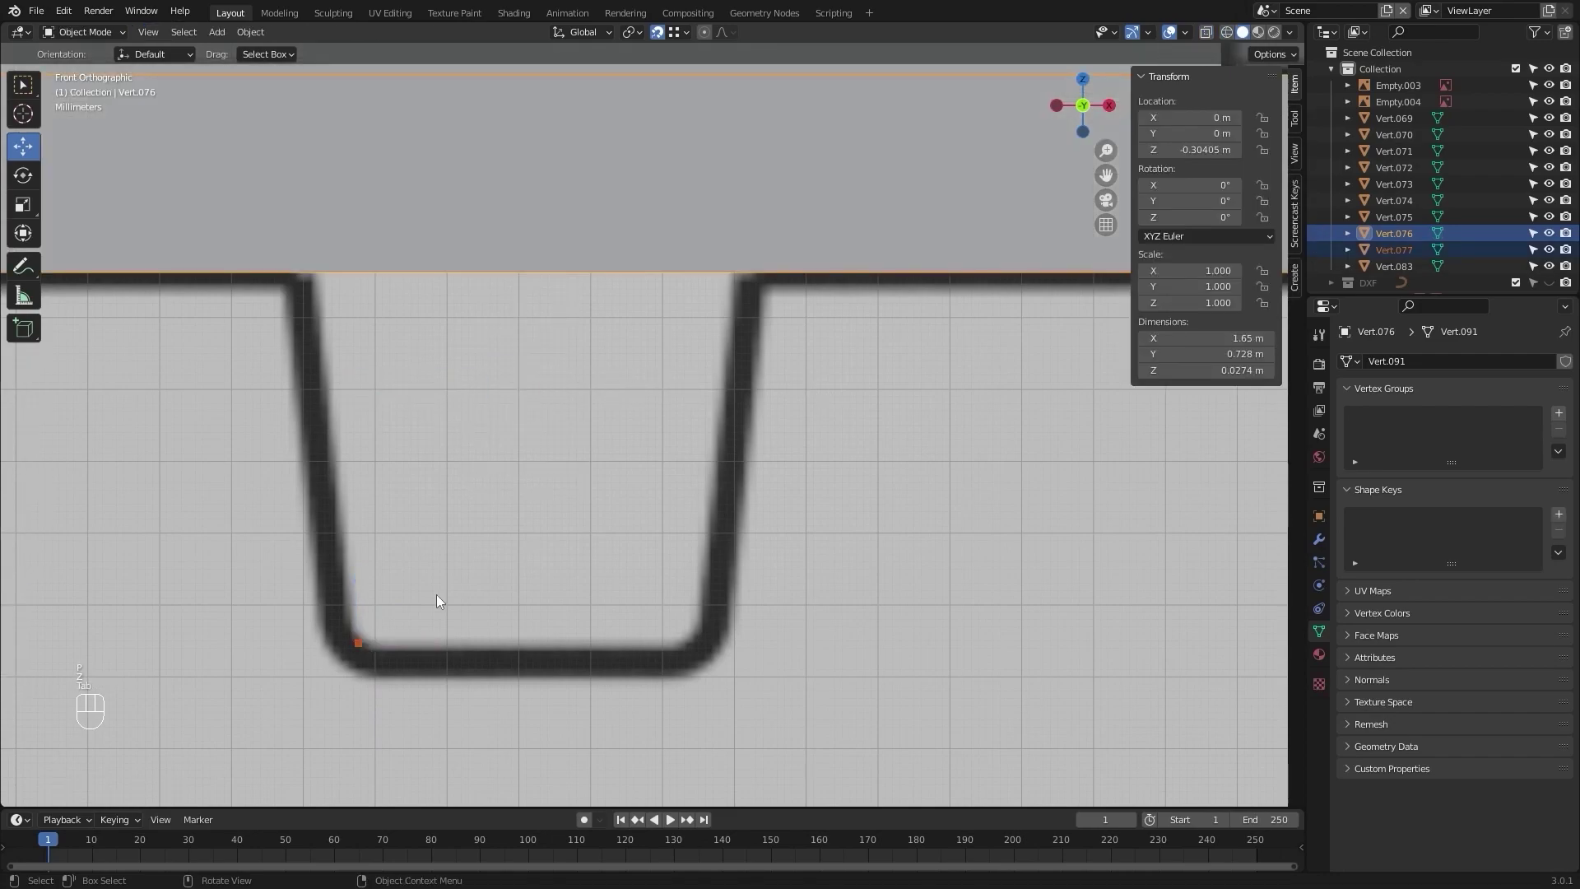
Step: In the separated vertex's Edit Mode, nudge it onto the leg outline's bottom line, at about X -14.421 m and Z 0.127 m
{"action": "left_click", "coordinate": [357, 640]}
{"action": "key", "text": "Tab"}
{"action": "middle_click_drag", "start_coordinate": [440, 602], "coordinate": [485, 458], "text": "shift"}
{"action": "key", "text": "a"}
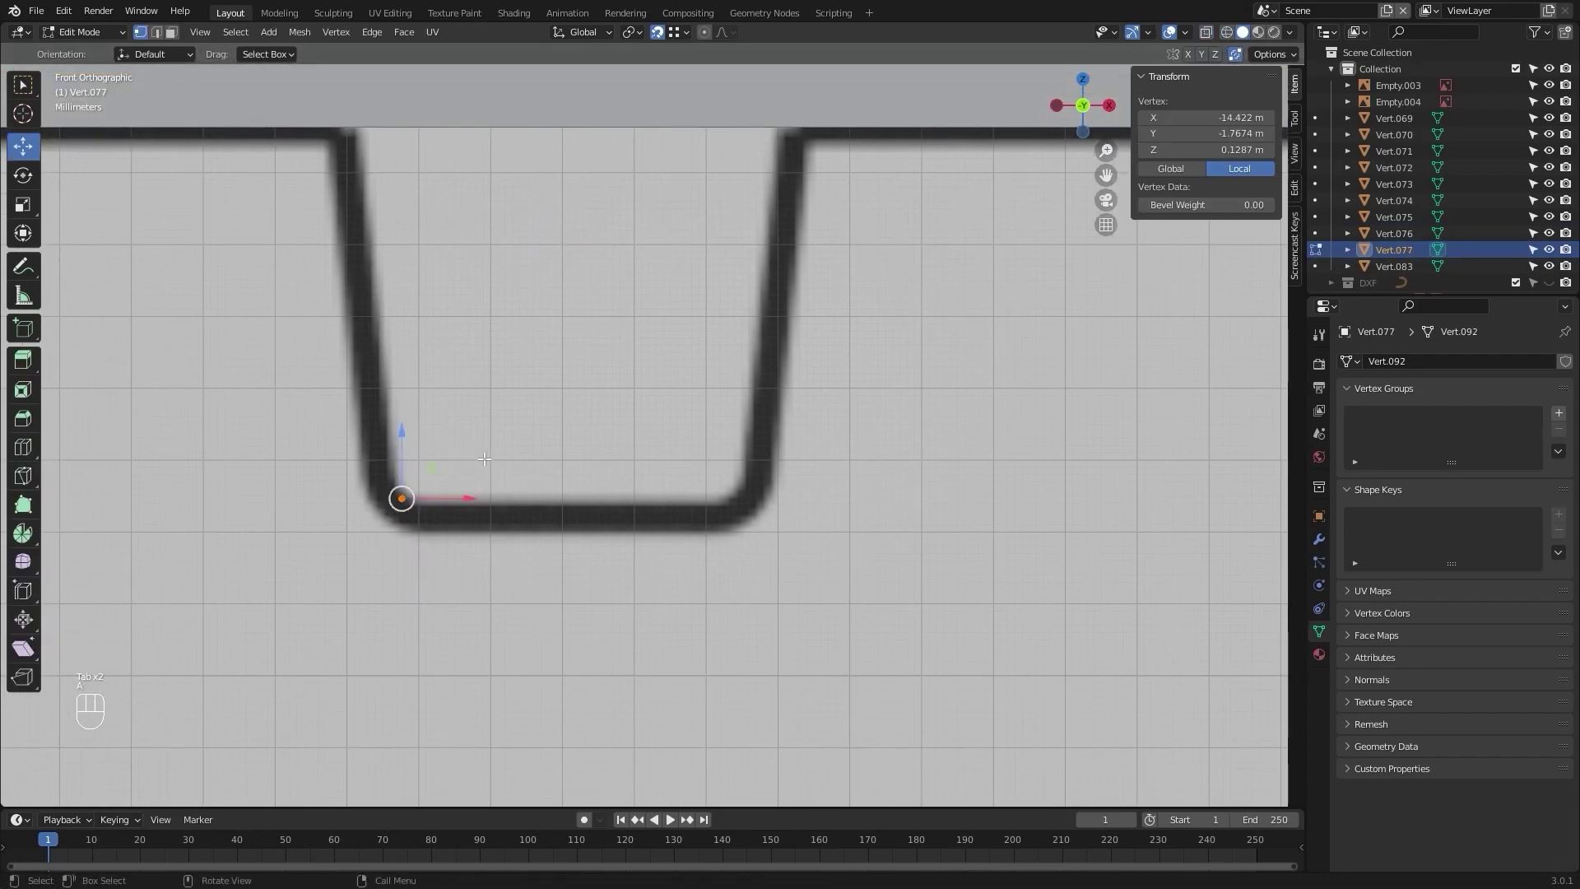
{"action": "scroll", "coordinate": [485, 458], "scroll_direction": "up", "scroll_amount": 3}
{"action": "key", "text": "g"}
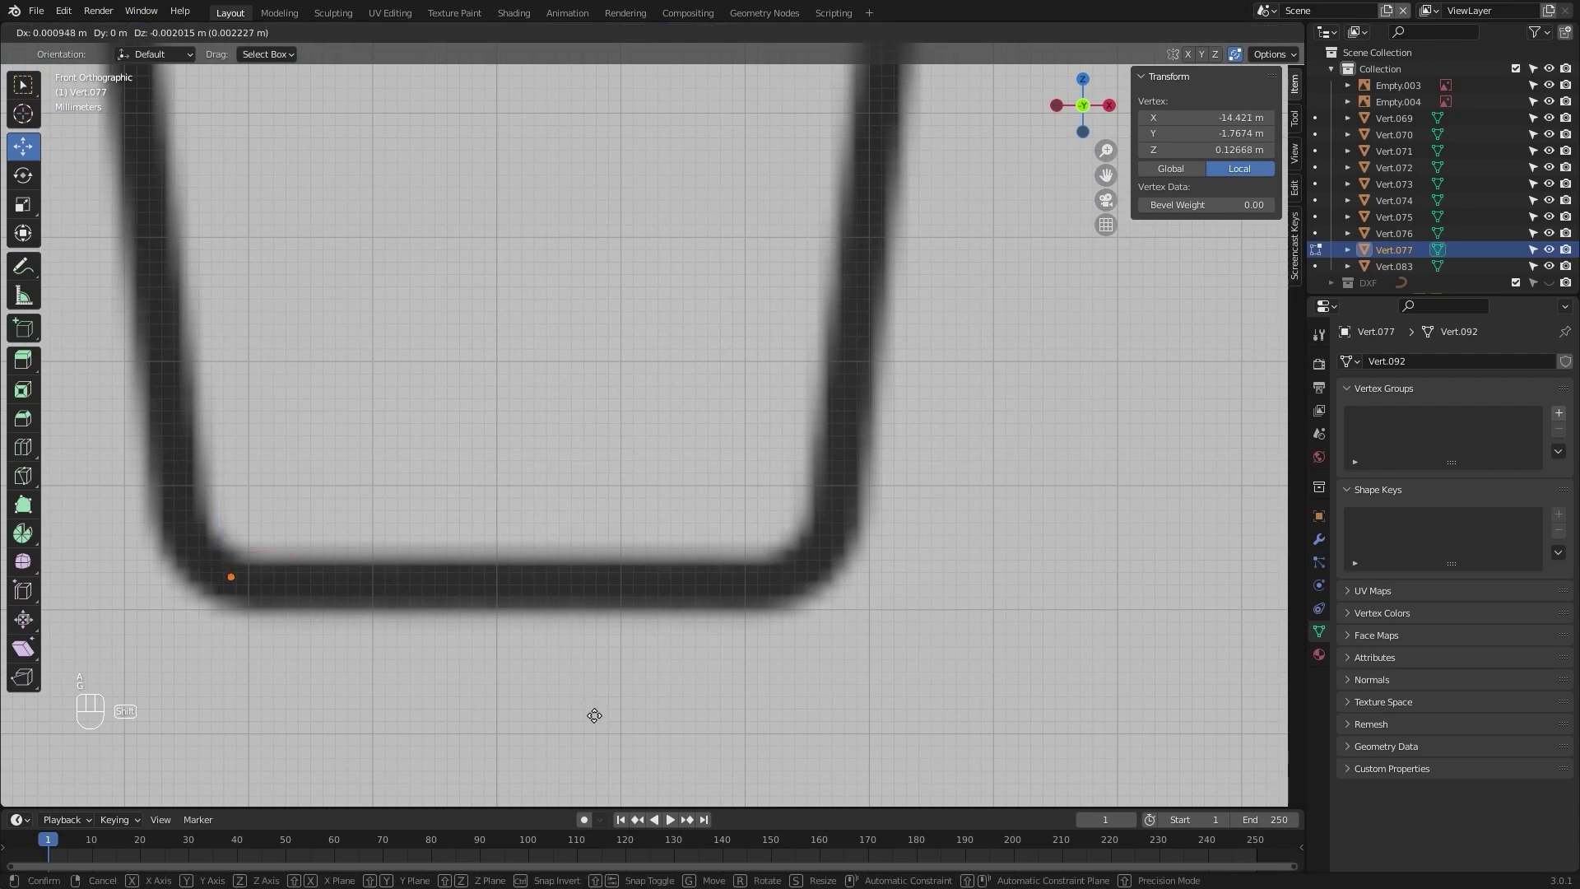
{"action": "left_click", "coordinate": [609, 728]}
Step: Extrude the vertex along X to the leg outline's other bottom corner and select the whole edge
{"action": "key", "text": "e"}
{"action": "key", "text": "x"}
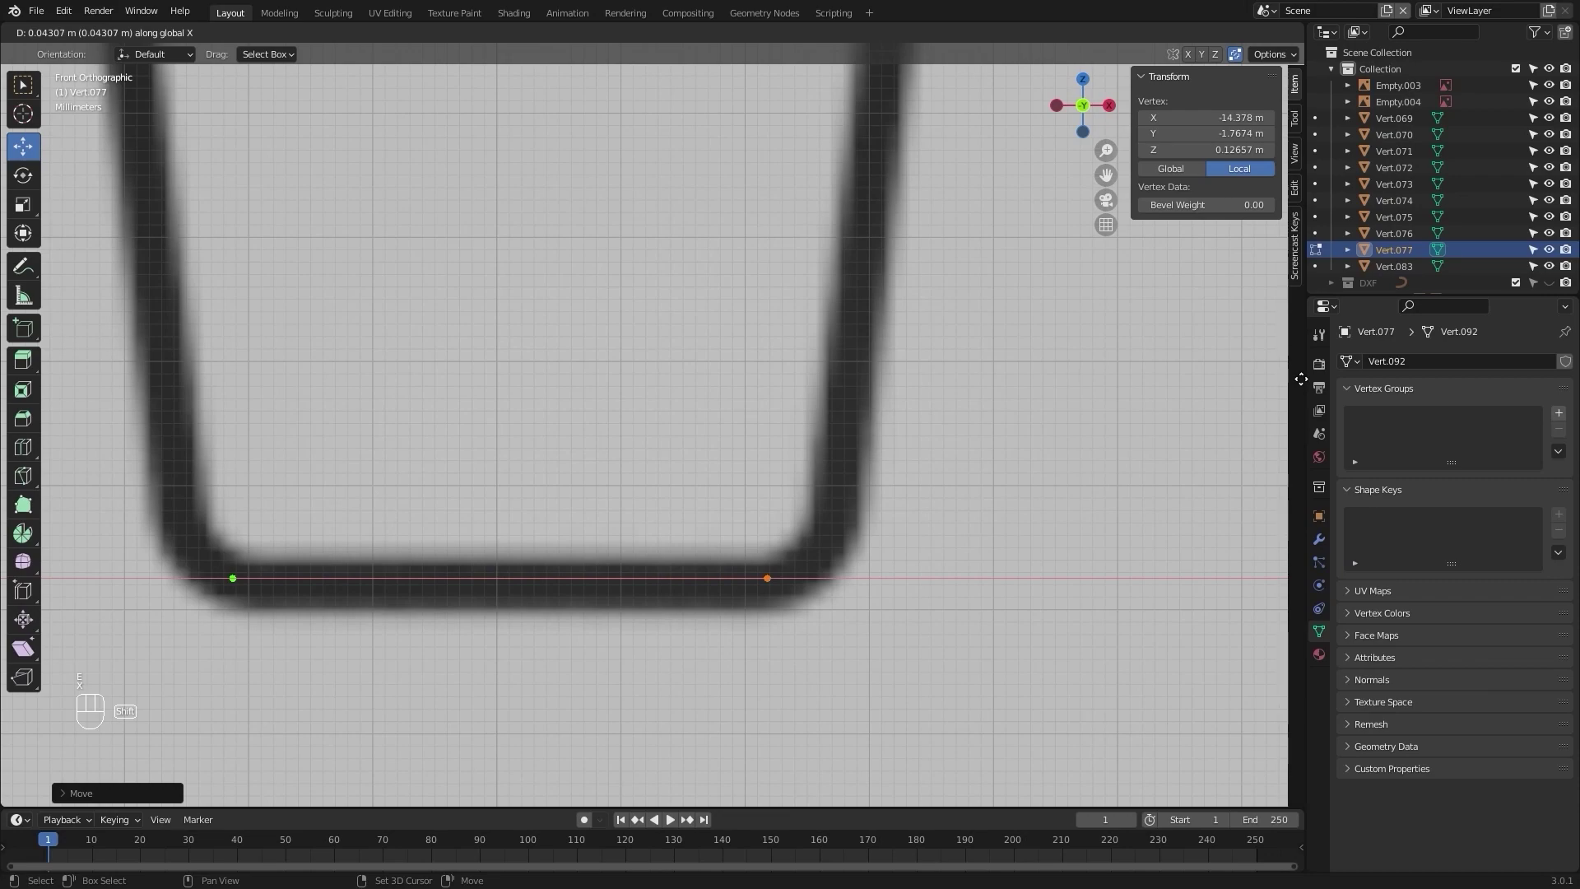
{"action": "left_click", "coordinate": [188, 344]}
{"action": "key", "text": "a"}
{"action": "scroll", "coordinate": [444, 307], "scroll_direction": "down", "scroll_amount": 3}
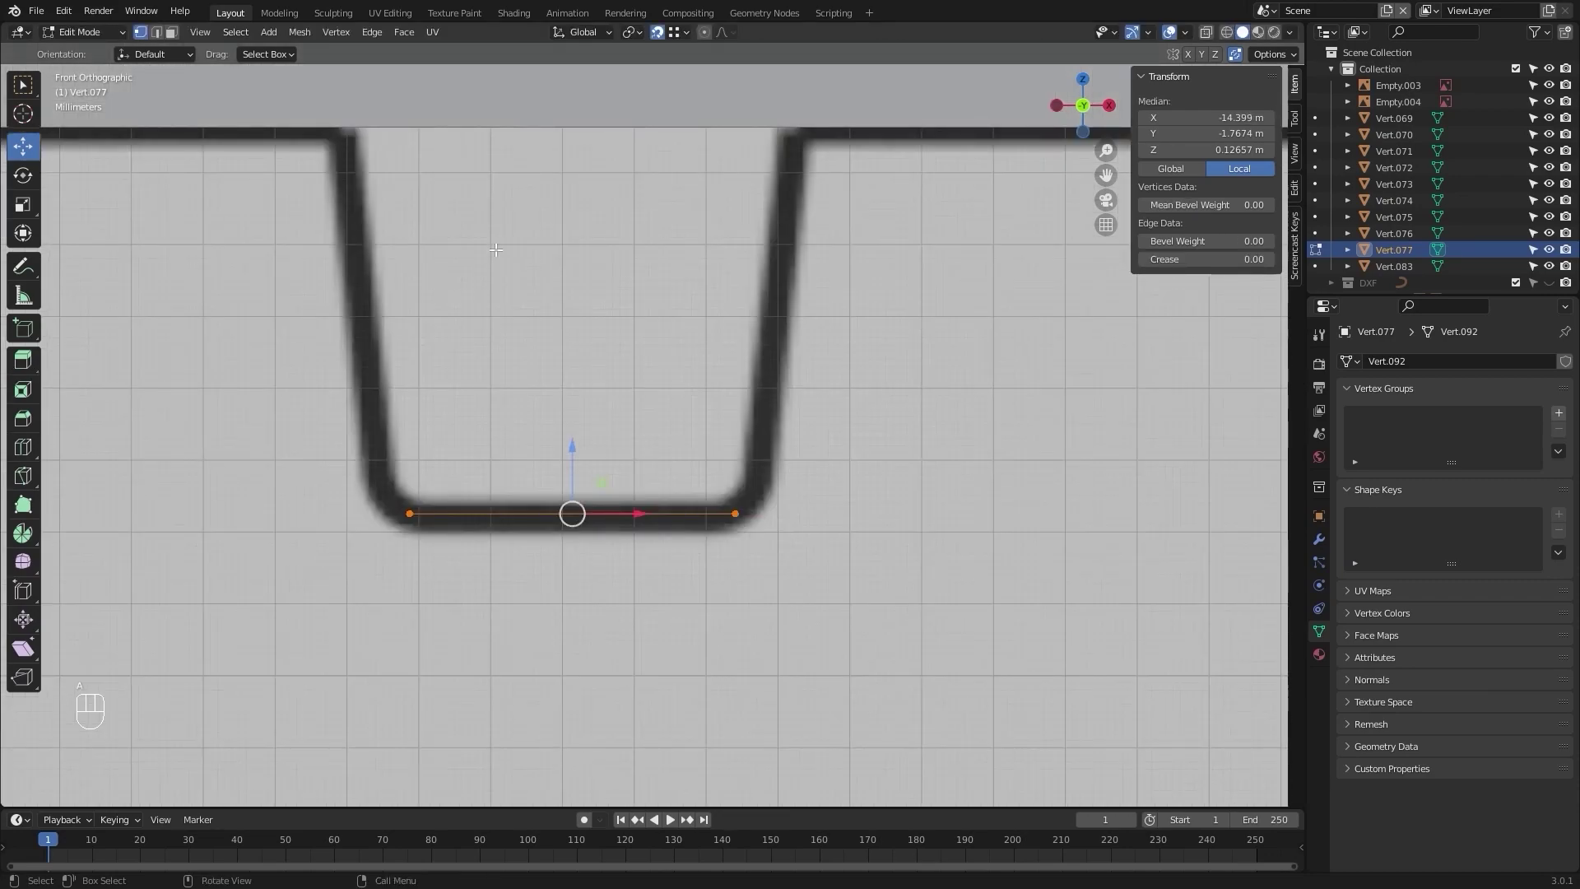
Step: In the right side view, move the edge along Y to the front leg outline's near bottom corner, at about -1.662 m
{"action": "key", "text": "KP_3"}
{"action": "scroll", "coordinate": [495, 250], "scroll_direction": "down", "scroll_amount": 15}
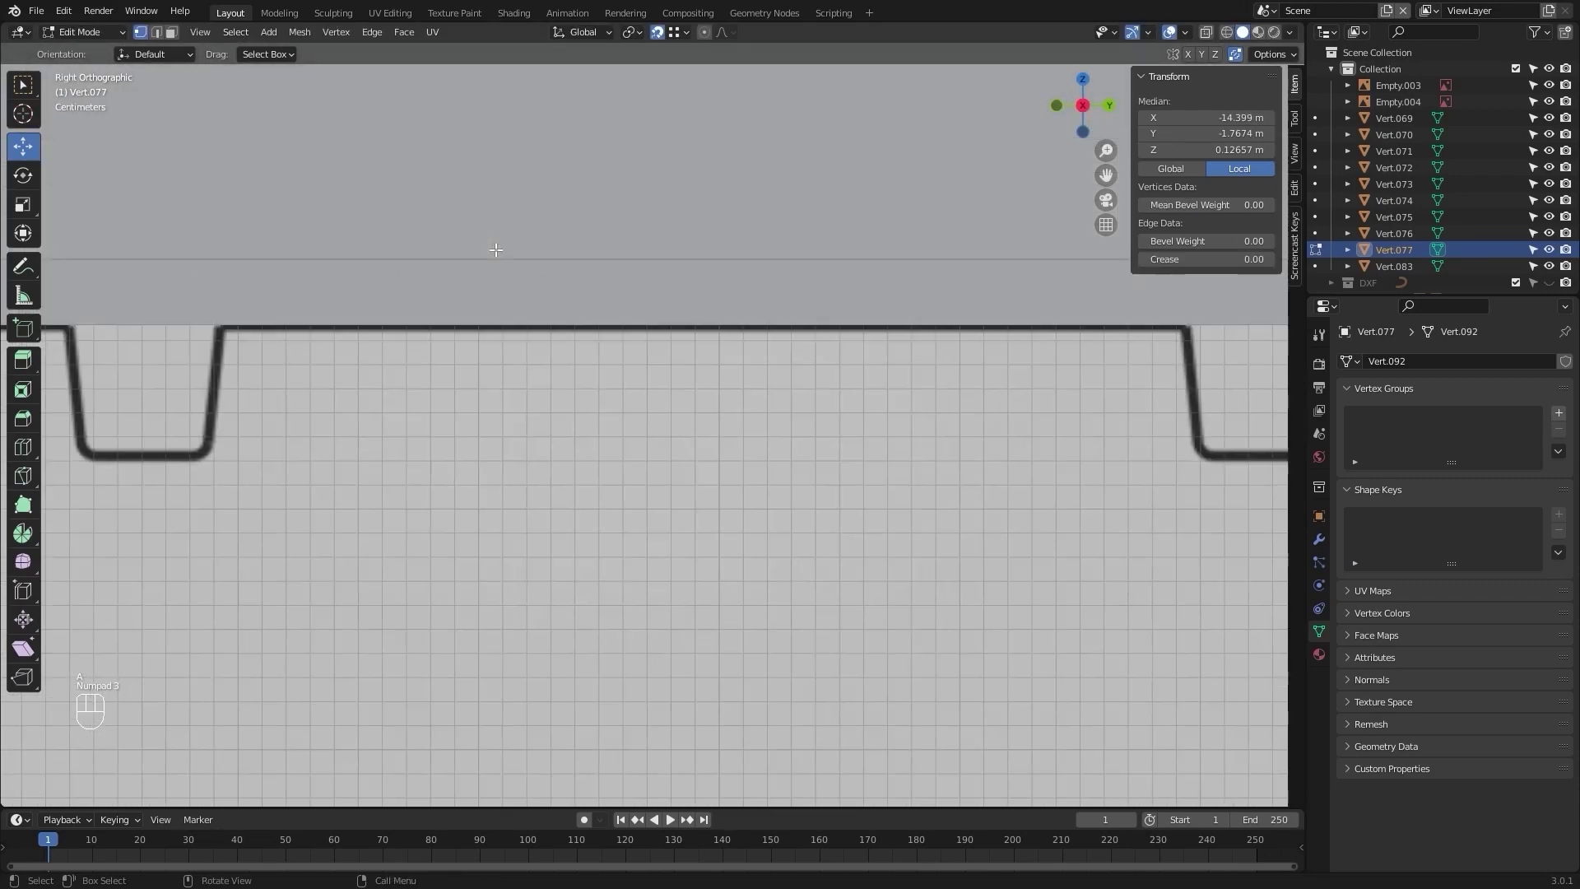
{"action": "scroll", "coordinate": [539, 246], "scroll_direction": "up", "scroll_amount": 10}
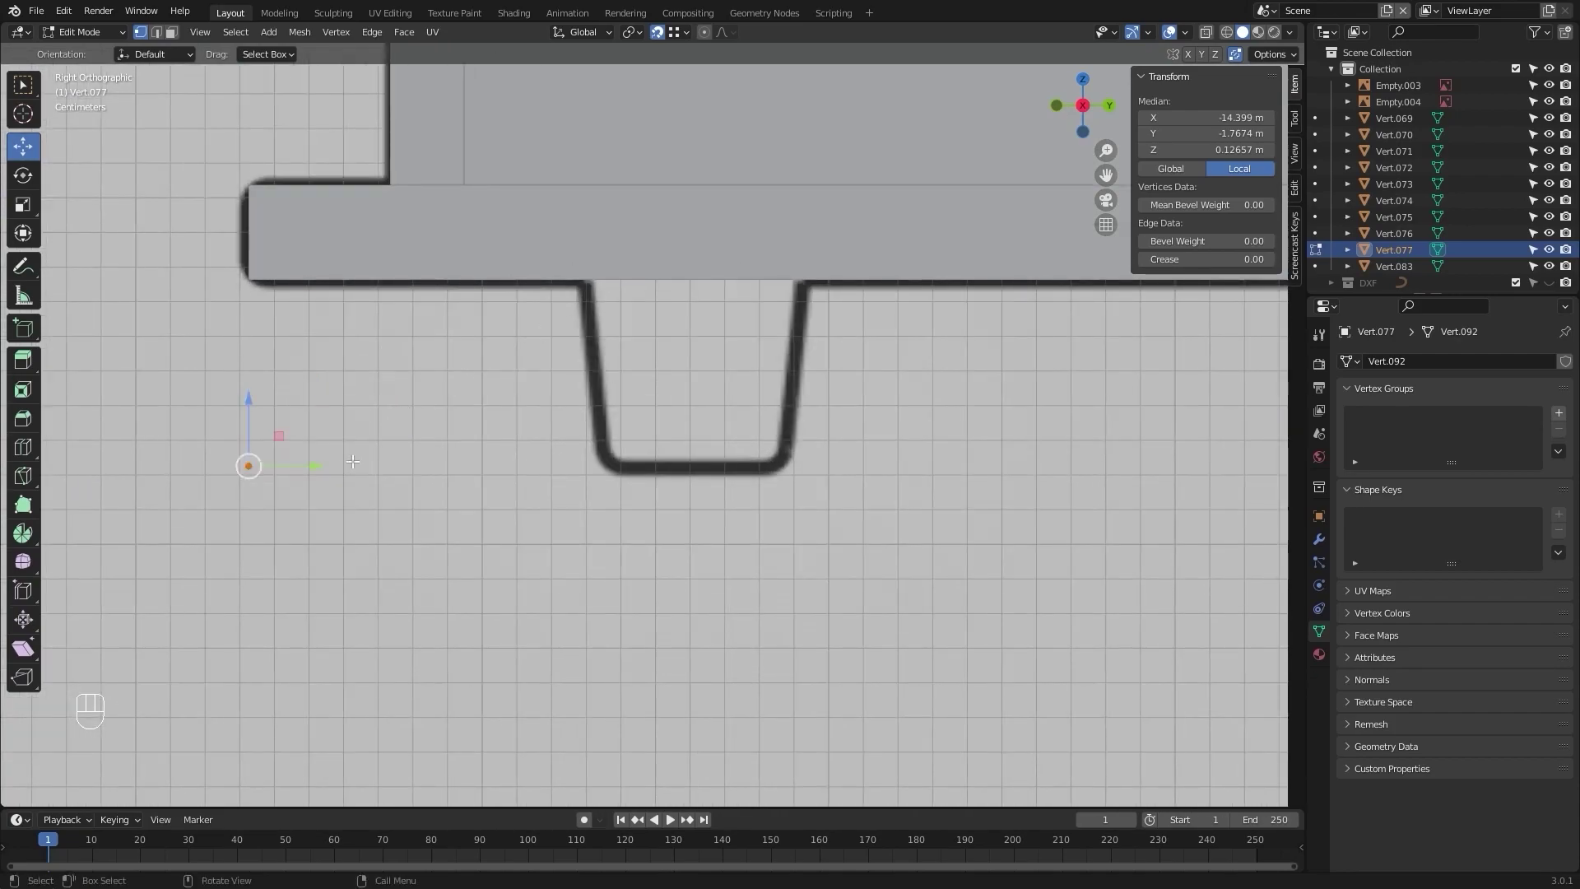
{"action": "left_click_drag", "start_coordinate": [321, 466], "coordinate": [646, 434]}
{"action": "scroll", "coordinate": [635, 412], "scroll_direction": "up", "scroll_amount": 4}
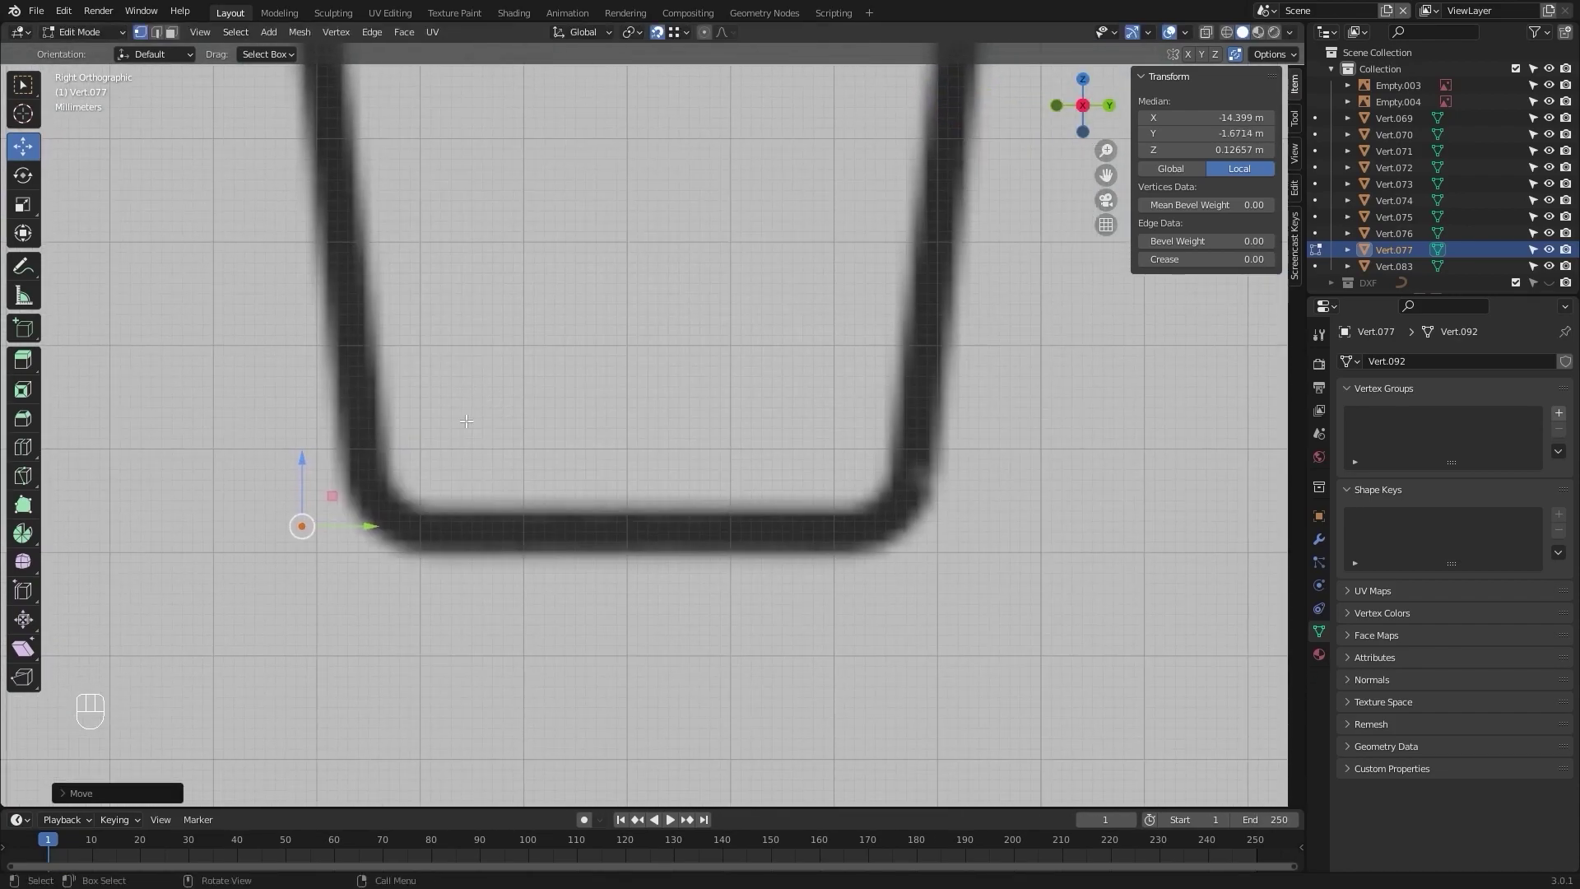
{"action": "left_click_drag", "start_coordinate": [379, 523], "coordinate": [481, 529]}
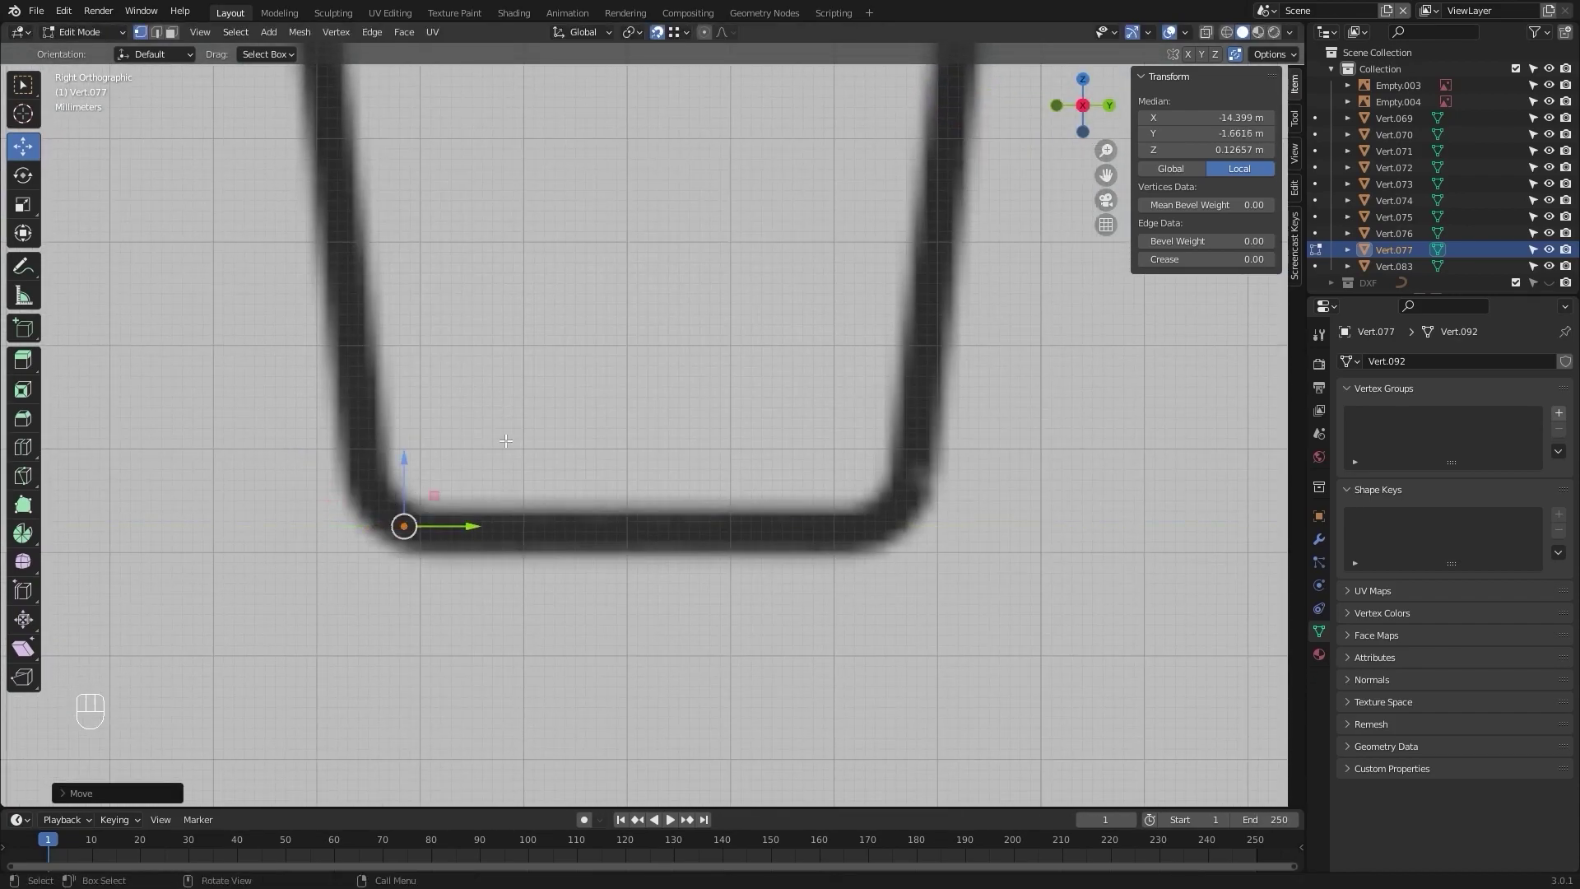
Step: Extrude the edge about 0.047 m along Y to form the leg's bottom face, and select the whole face
{"action": "key", "text": "g"}
{"action": "key", "text": "y"}
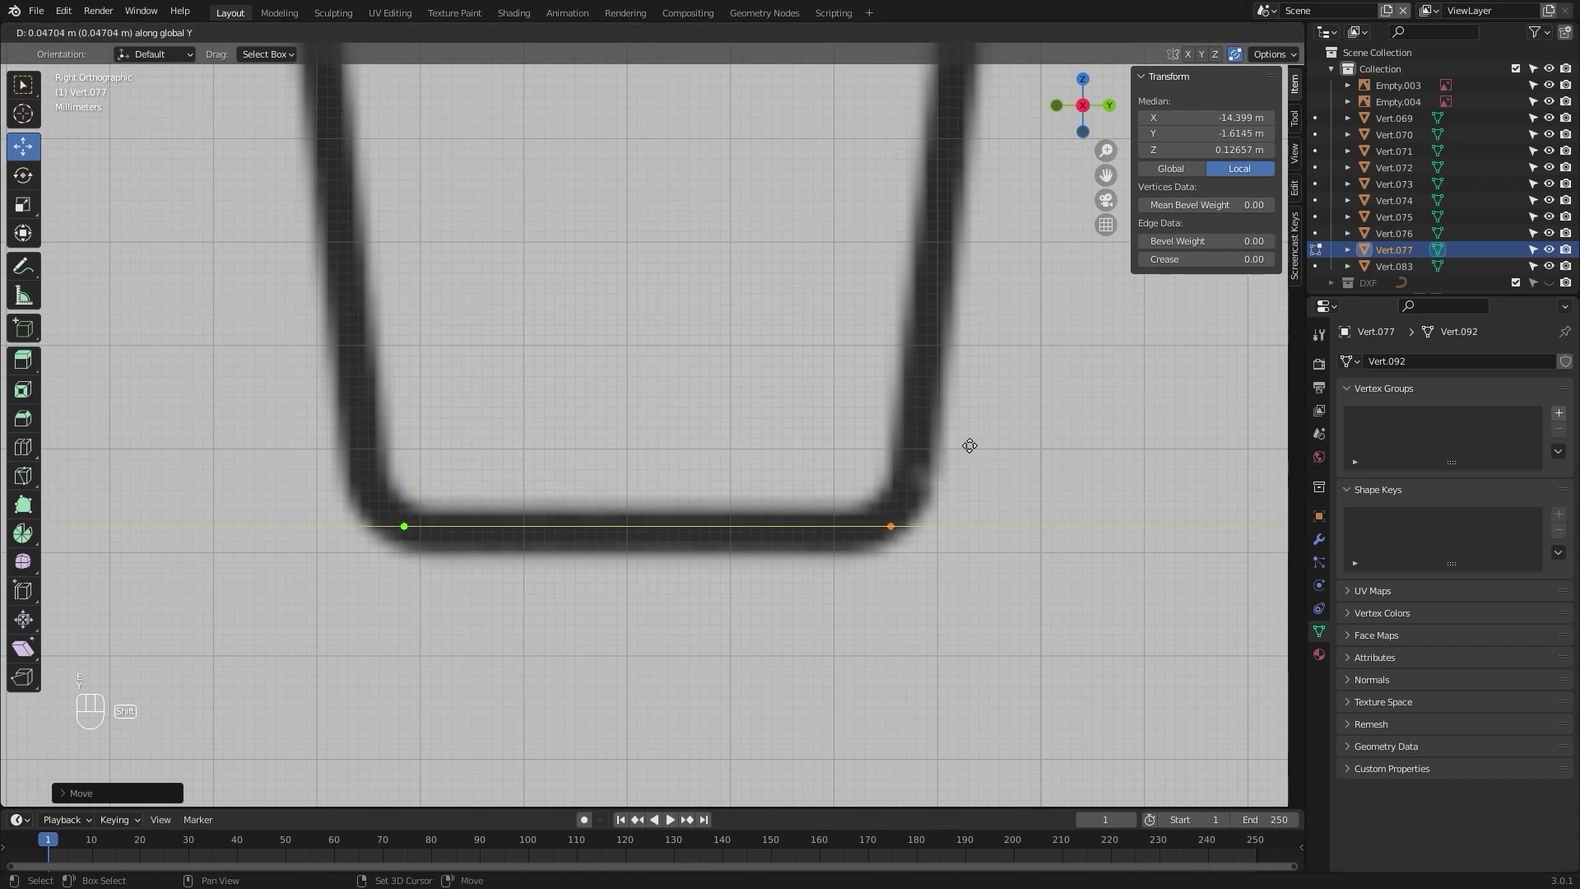
{"action": "left_click", "coordinate": [874, 449]}
{"action": "scroll", "coordinate": [872, 450], "scroll_direction": "down", "scroll_amount": 9}
{"action": "key", "text": "alt+z"}
{"action": "middle_click_drag", "start_coordinate": [436, 449], "coordinate": [540, 501]}
{"action": "mouse_move", "coordinate": [762, 489]}
{"action": "middle_mouse_down"}
{"action": "mouse_move", "coordinate": [641, 496]}
{"action": "mouse_move", "coordinate": [741, 500]}
{"action": "middle_mouse_up"}
{"action": "key", "text": "a"}
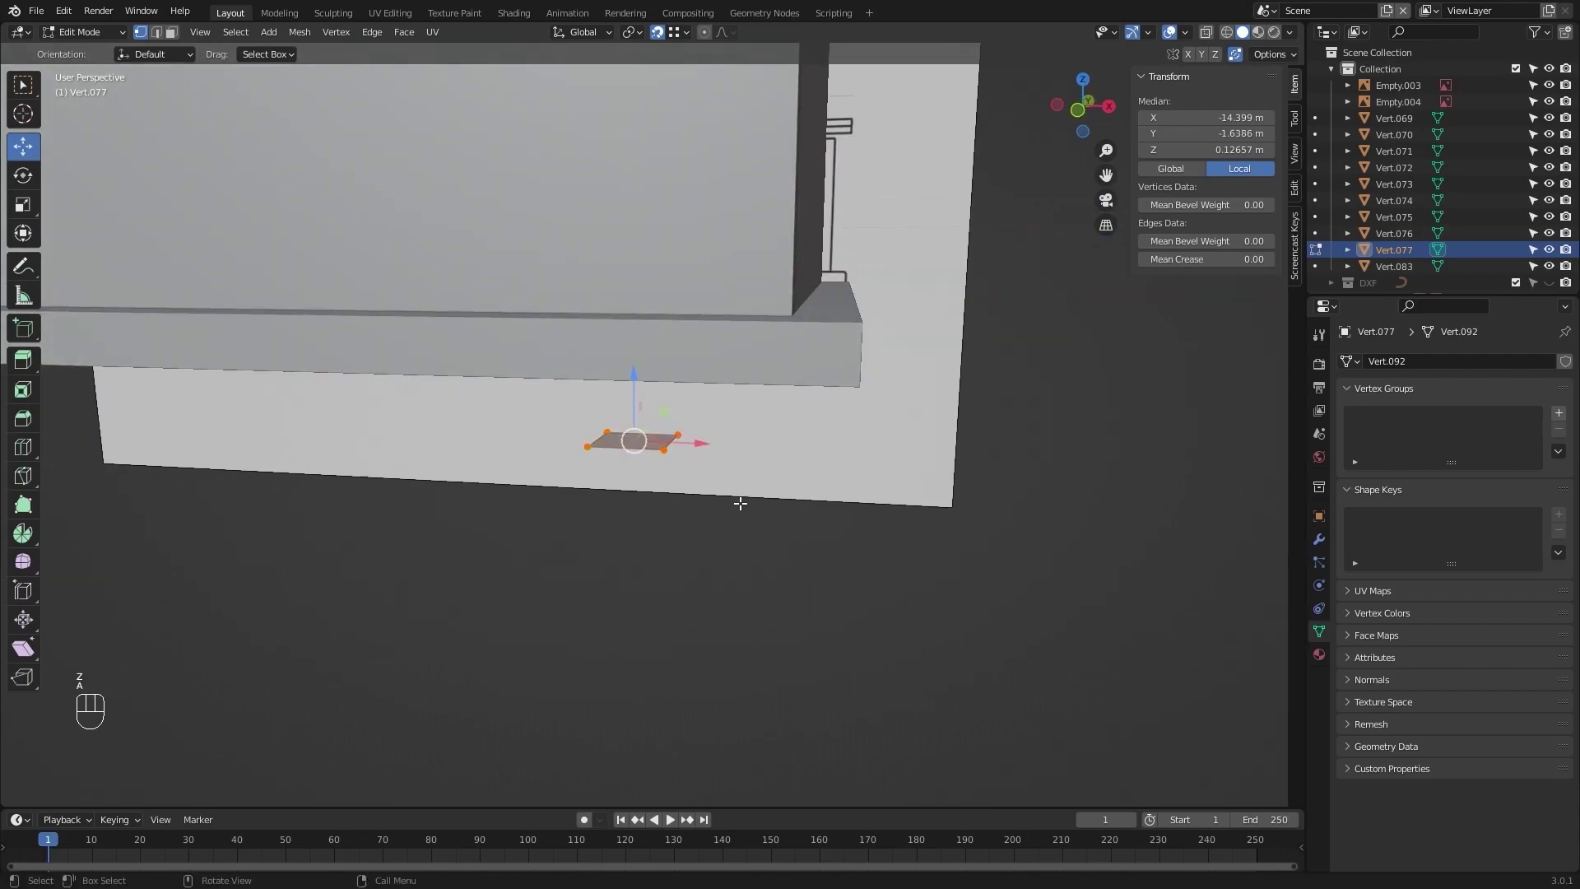
Step: Extrude the leg's bottom face up along Z to the base board's underside, at Z 0.18035 m
{"action": "key", "text": "KP_1"}
{"action": "scroll", "coordinate": [801, 574], "scroll_direction": "up", "scroll_amount": 6}
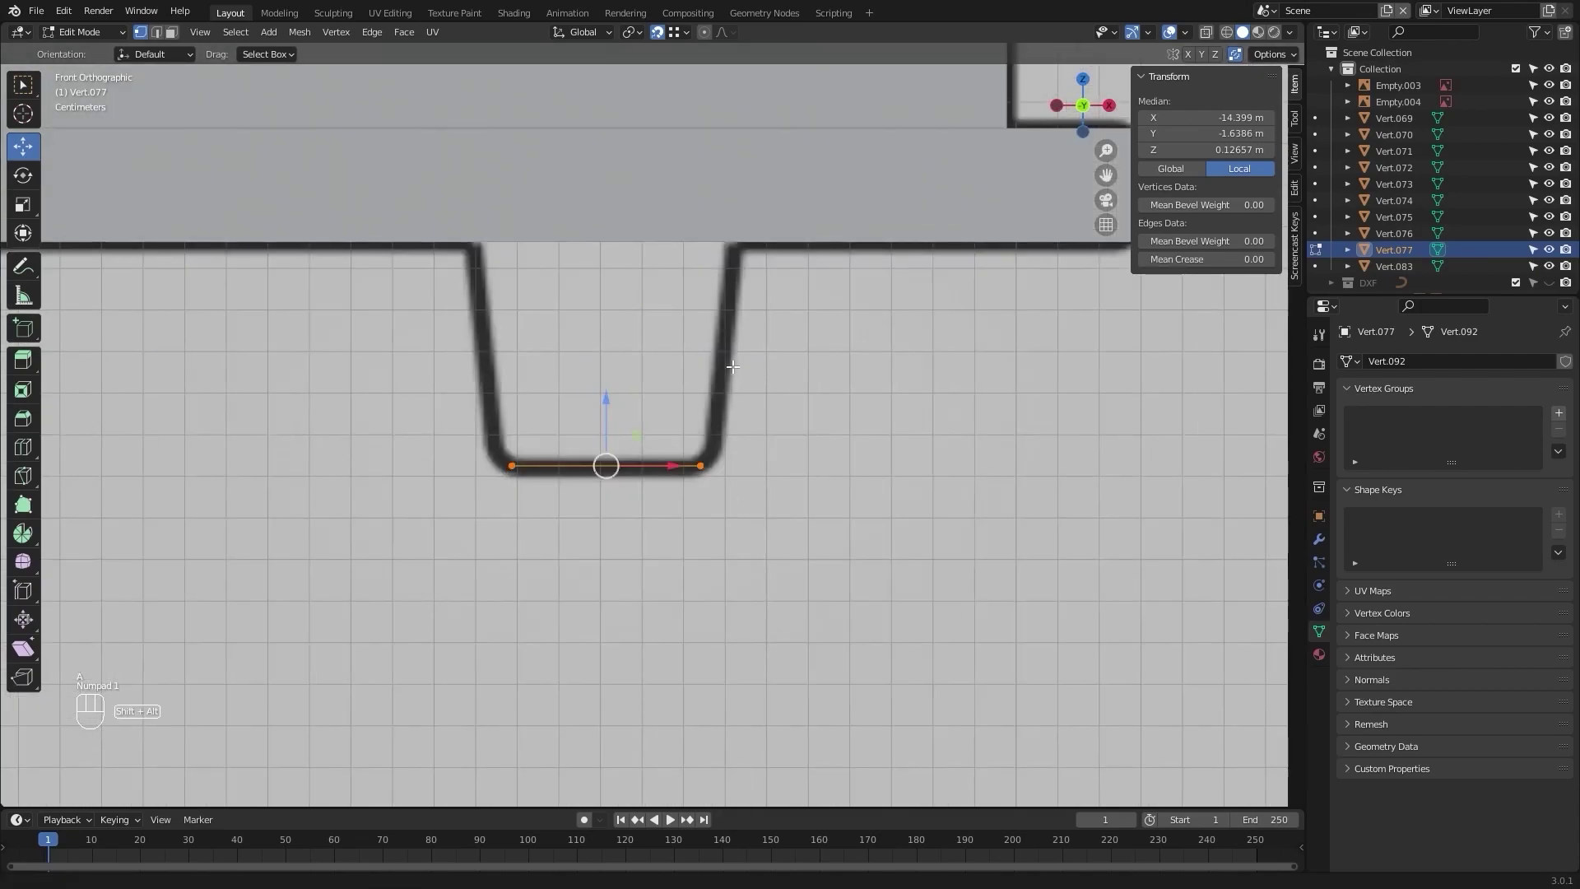
{"action": "key", "text": "e"}
{"action": "key", "text": "z"}
{"action": "key", "text": "z"}
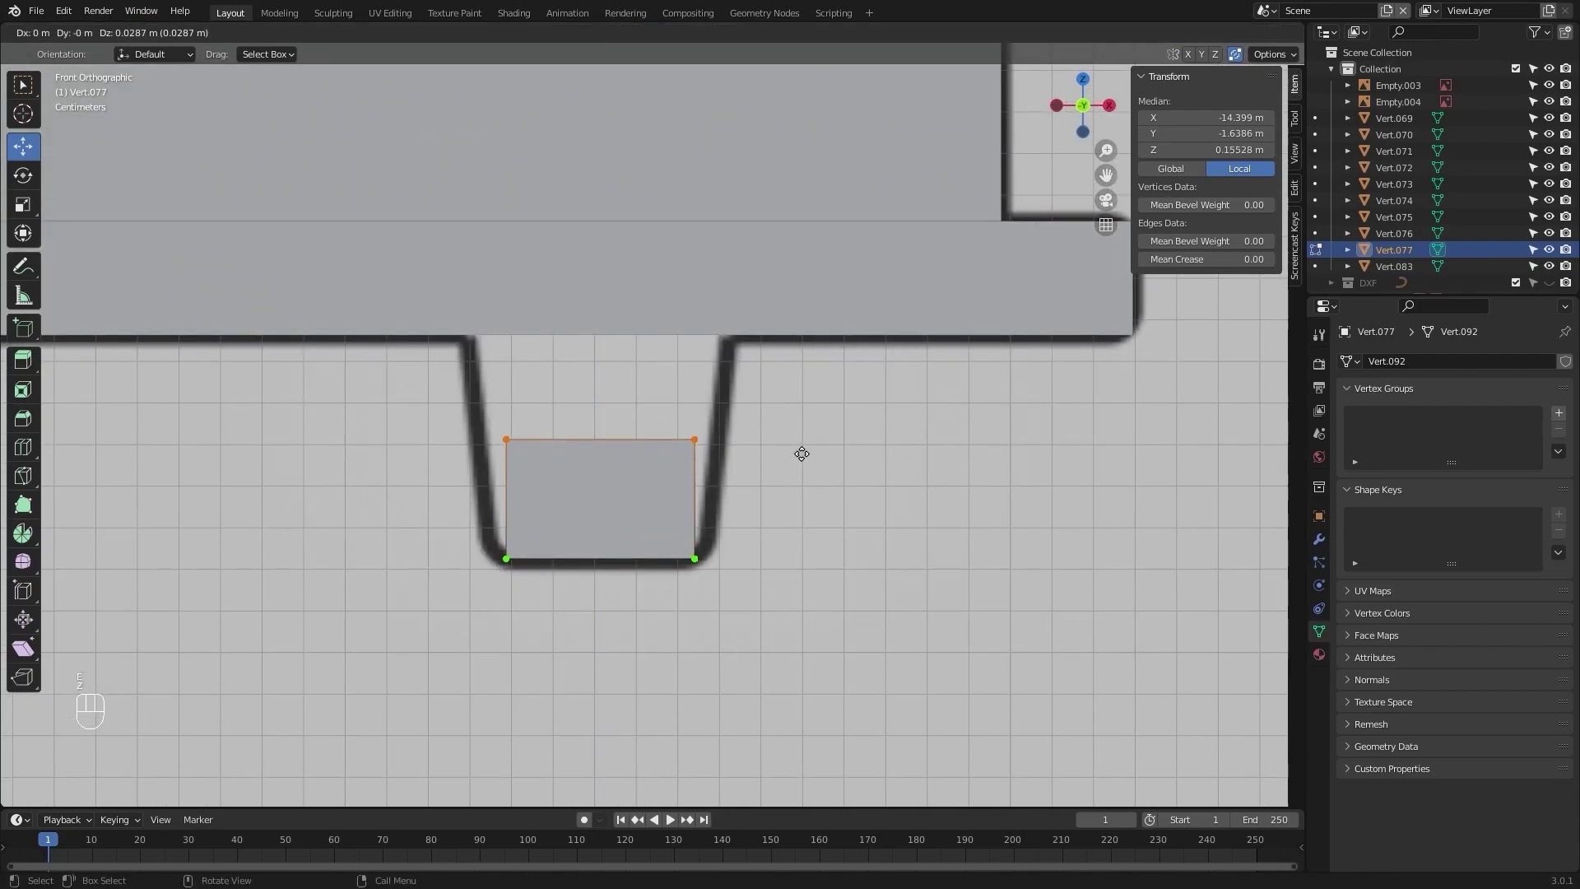
{"action": "left_click", "coordinate": [806, 415]}
{"action": "middle_click_drag", "start_coordinate": [1116, 453], "coordinate": [946, 485], "text": "shift"}
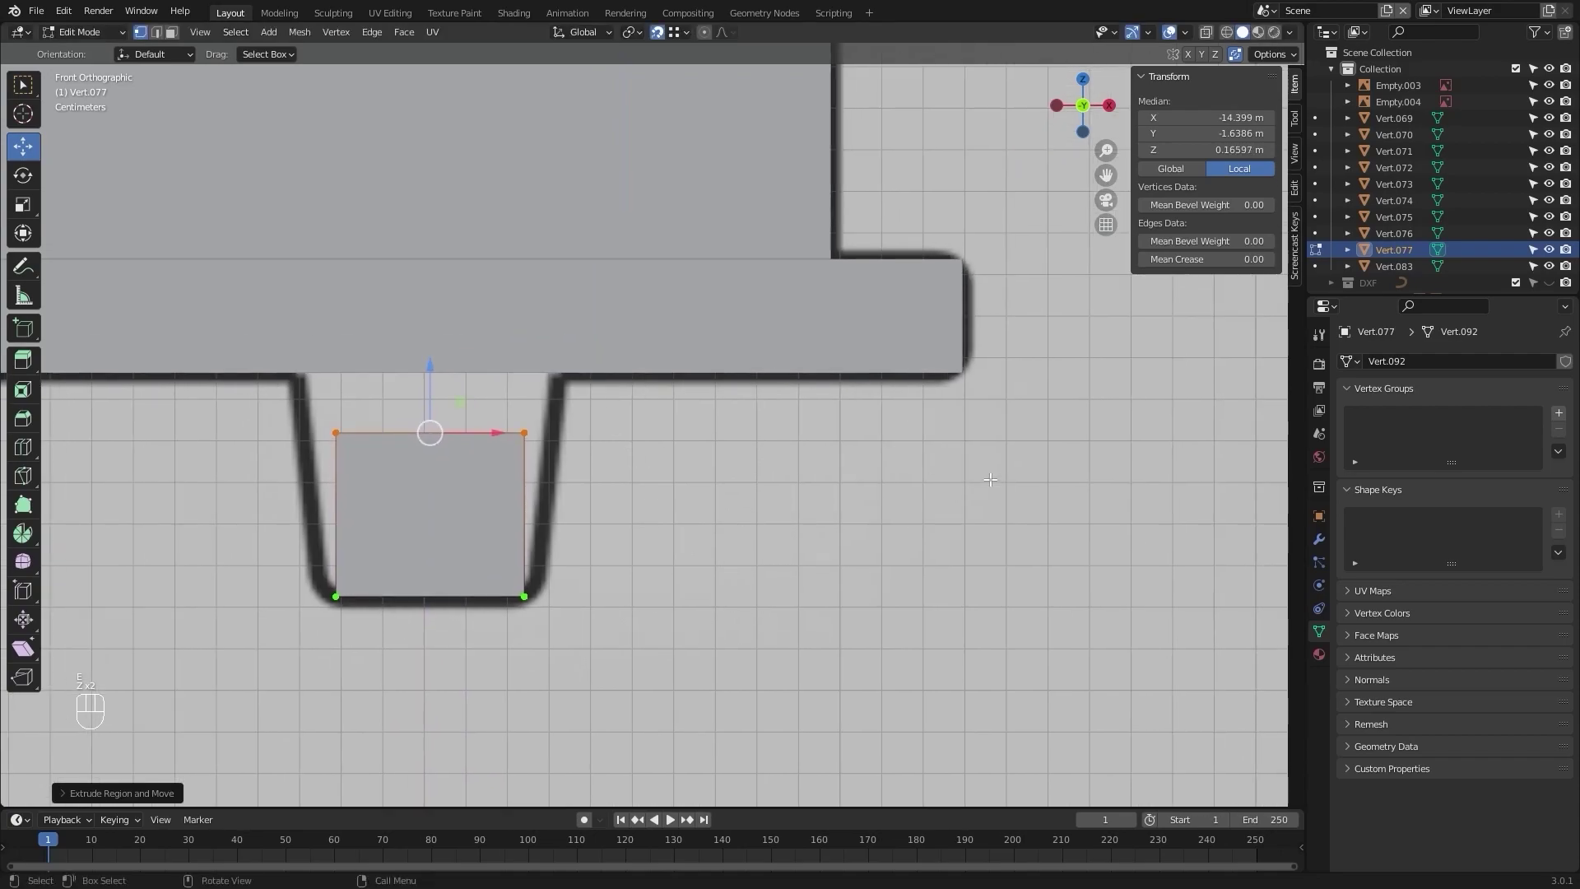
{"action": "key", "text": "g"}
{"action": "key", "text": "z"}
{"action": "left_click", "coordinate": [962, 378]}
Step: Scale the leg's top face by about 1.4 to match the tapered outline and leave Edit Mode
{"action": "middle_click_drag", "start_coordinate": [647, 407], "coordinate": [736, 445], "text": "shift"}
{"action": "scroll", "coordinate": [735, 445], "scroll_direction": "up", "scroll_amount": 2}
{"action": "key", "text": "s"}
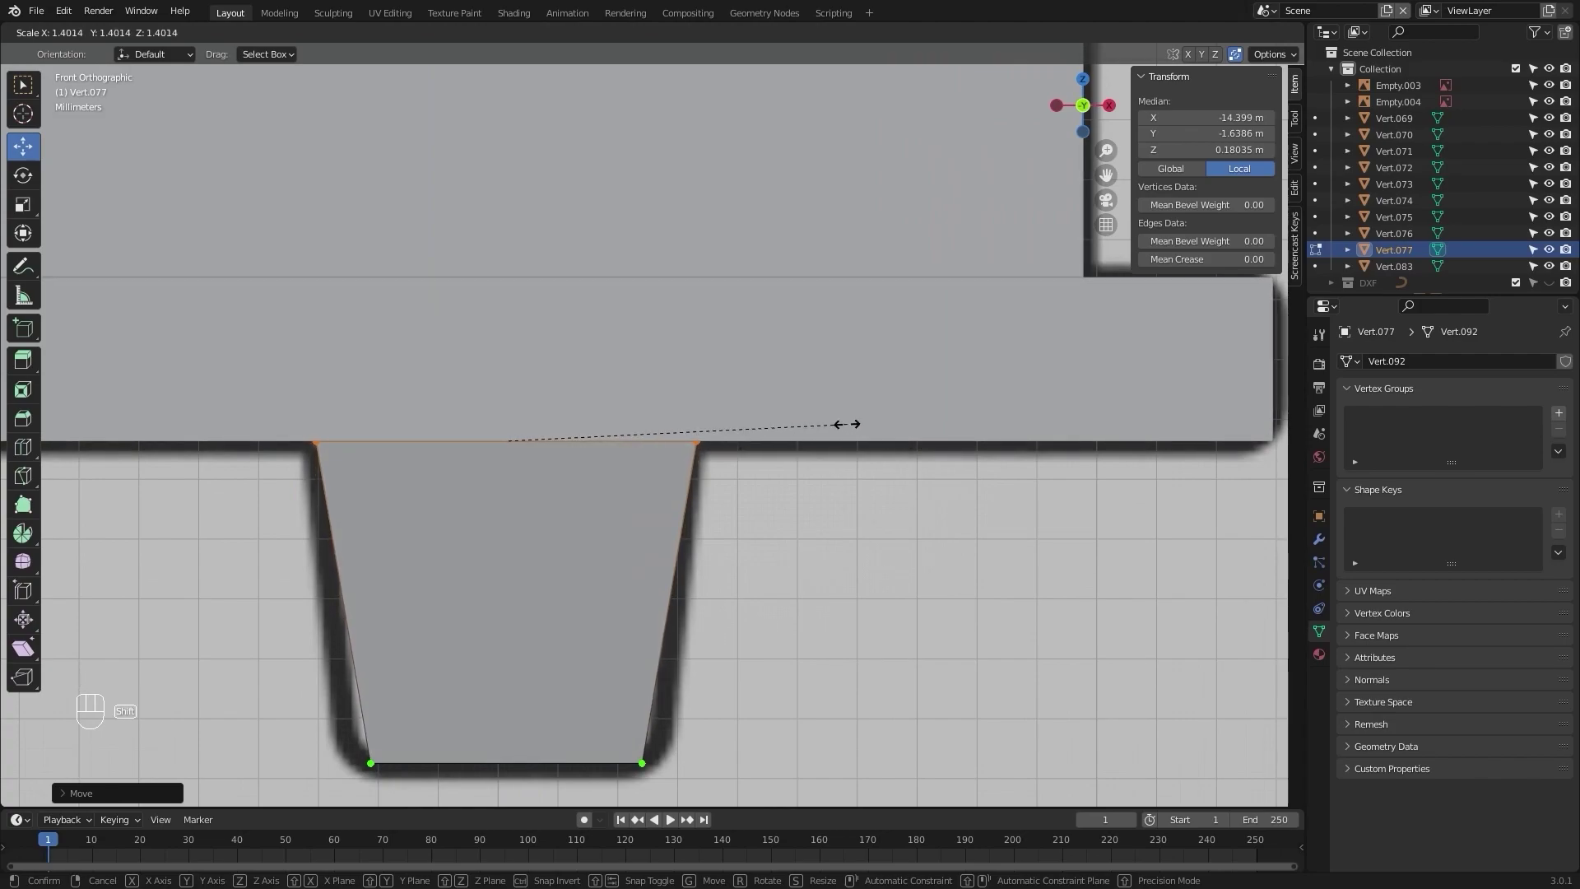
{"action": "left_click", "coordinate": [820, 421]}
{"action": "scroll", "coordinate": [821, 421], "scroll_direction": "down", "scroll_amount": 8}
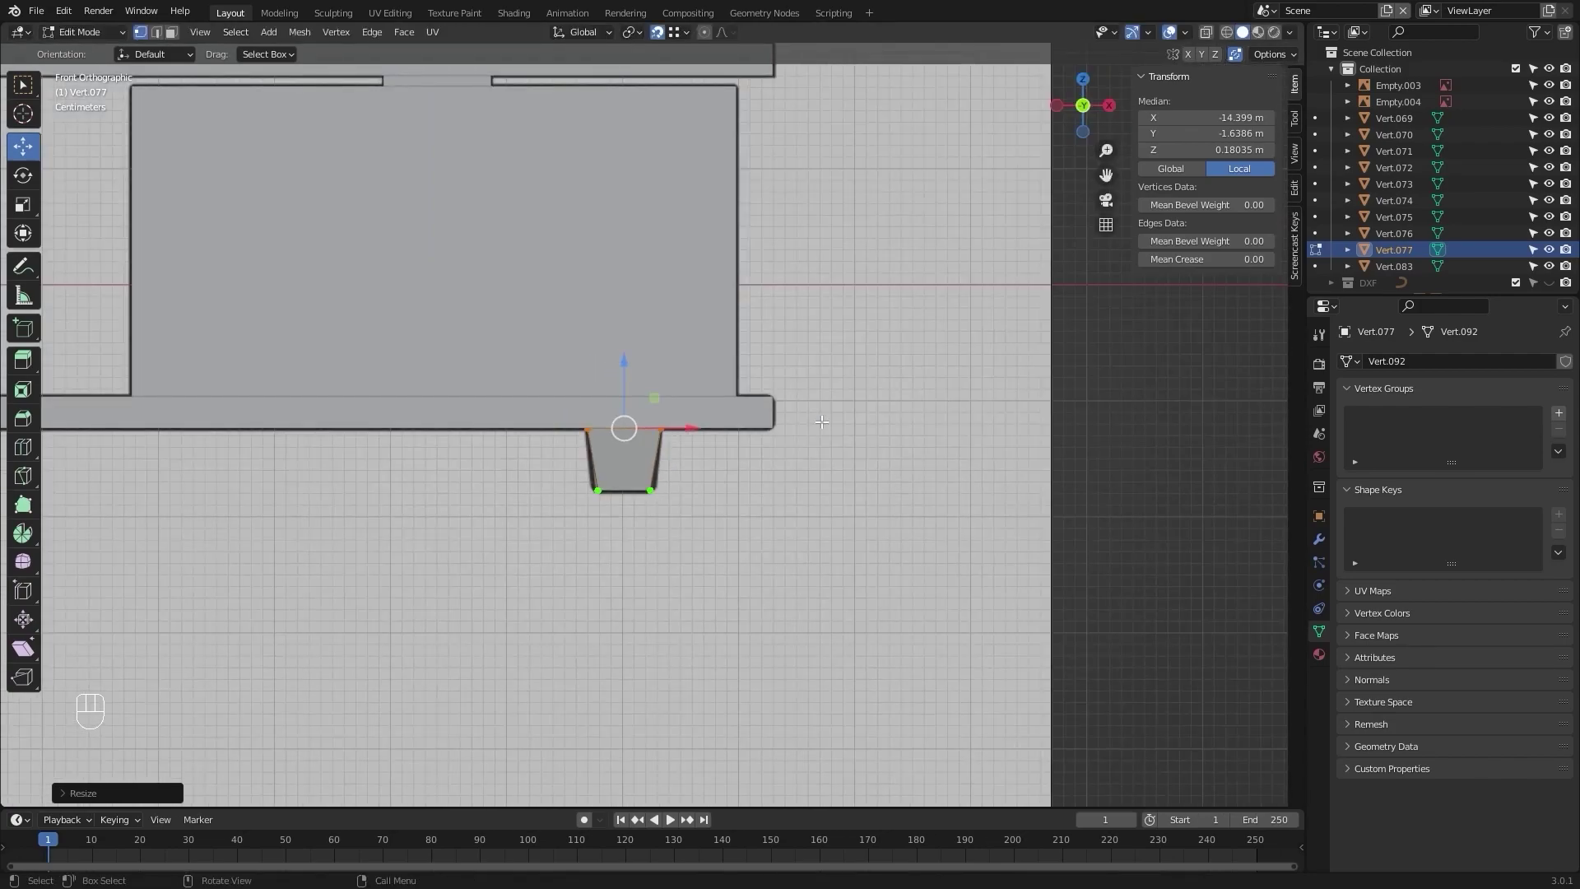
{"action": "key", "text": "KP_3"}
{"action": "scroll", "coordinate": [821, 421], "scroll_direction": "up", "scroll_amount": 6}
{"action": "scroll", "coordinate": [821, 422], "scroll_direction": "down", "scroll_amount": 6}
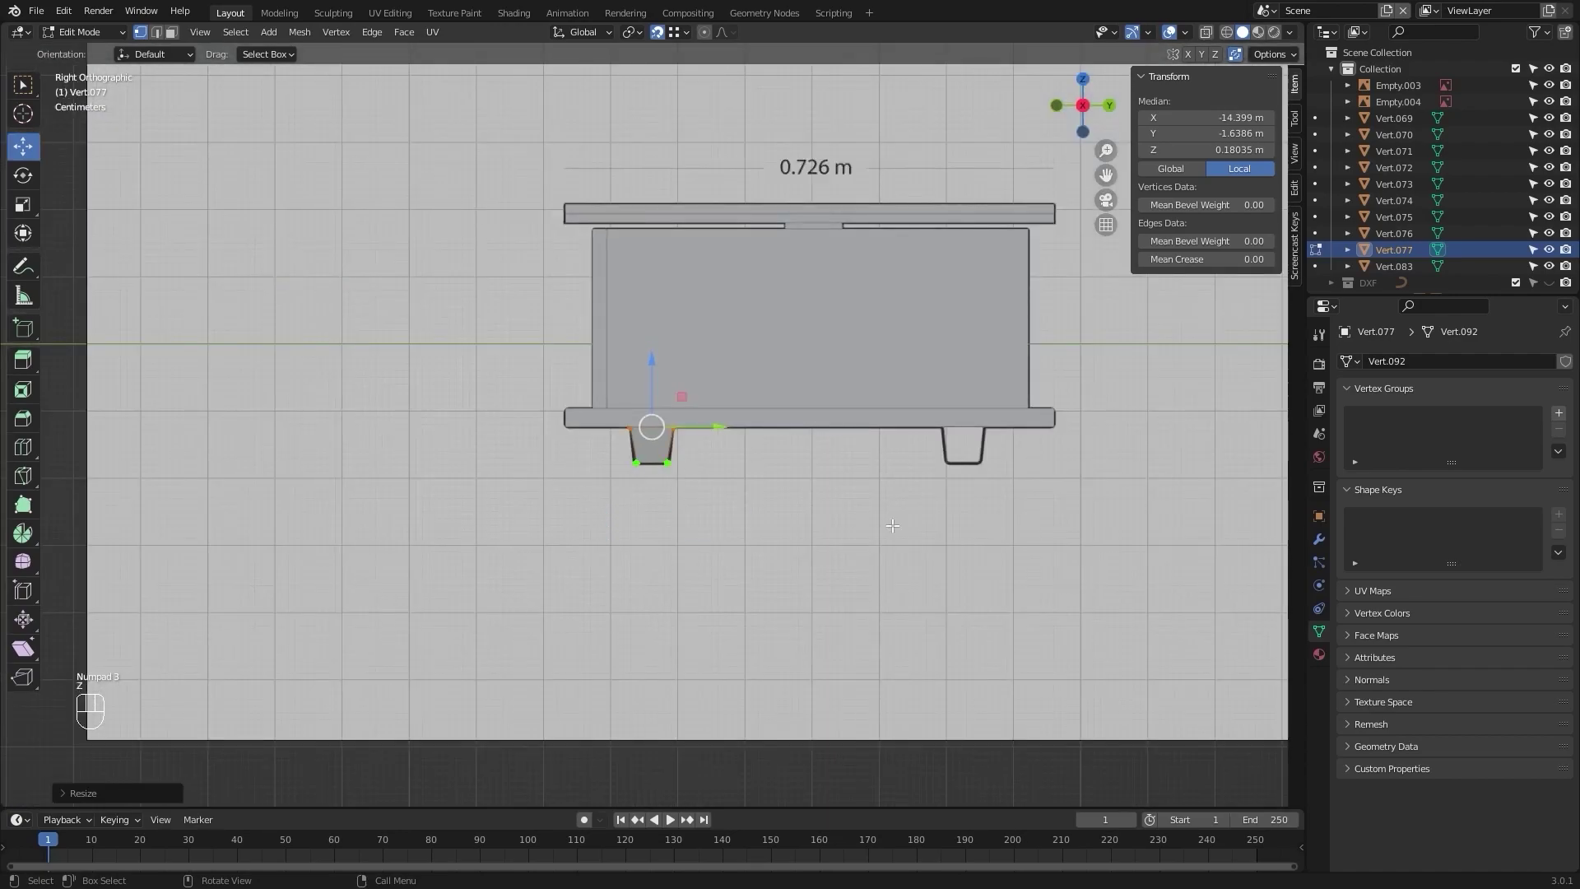
{"action": "middle_click_drag", "start_coordinate": [821, 422], "coordinate": [688, 572]}
{"action": "key", "text": "z"}
{"action": "key", "text": "Tab"}
{"action": "scroll", "coordinate": [688, 578], "scroll_direction": "up", "scroll_amount": 3}
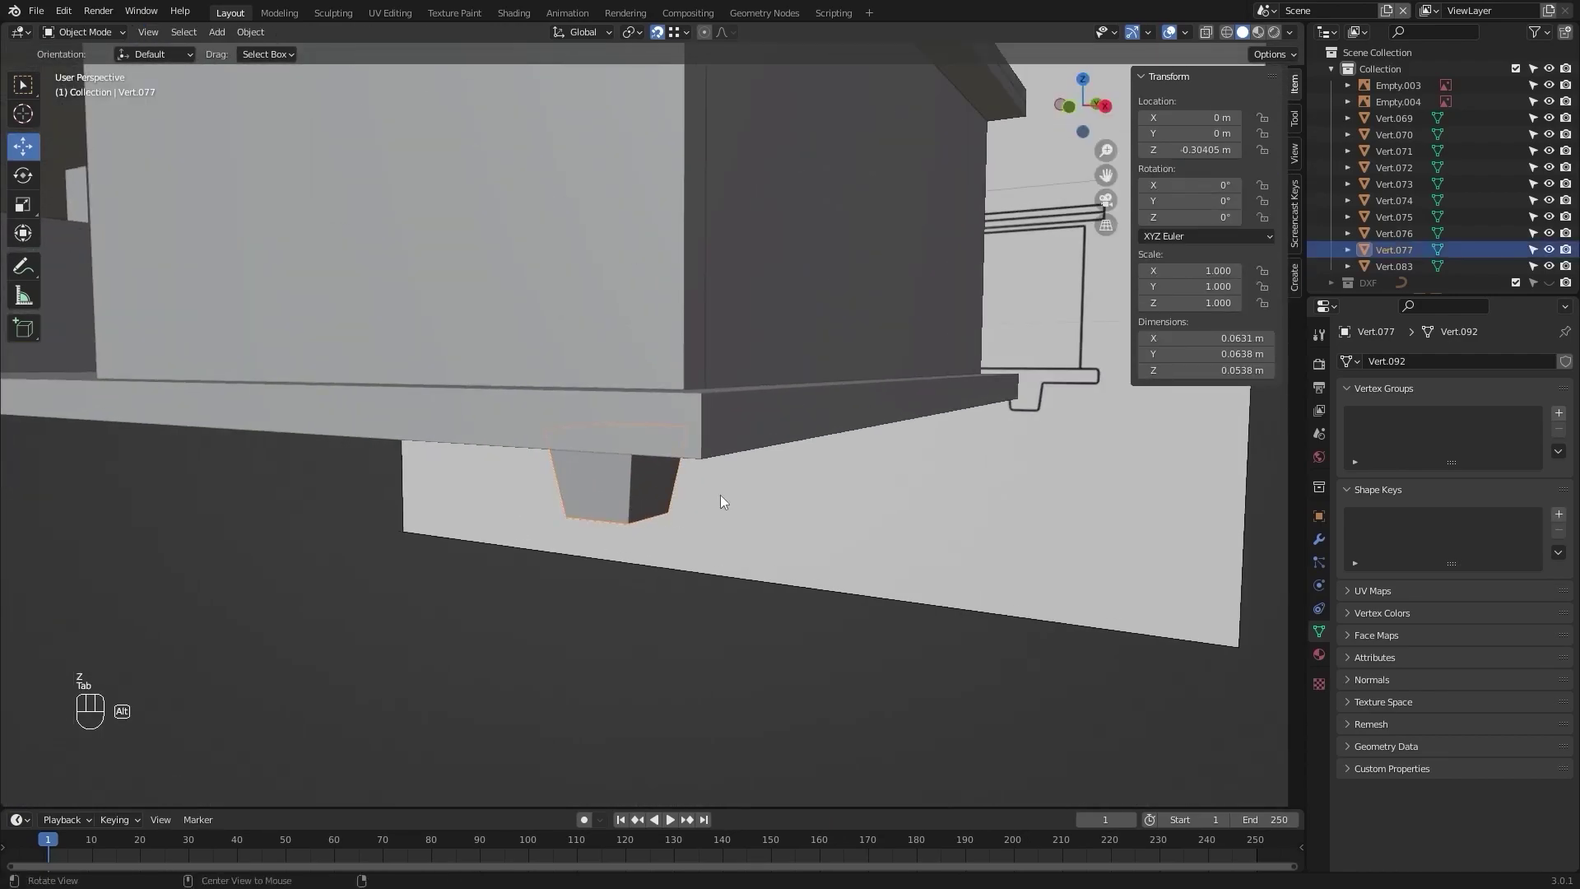
Step: Duplicate the leg along X to the leg outline at the table's other end, at an X location of about -1.395 m
{"action": "key", "text": "KP_1"}
{"action": "scroll", "coordinate": [729, 491], "scroll_direction": "down", "scroll_amount": 9}
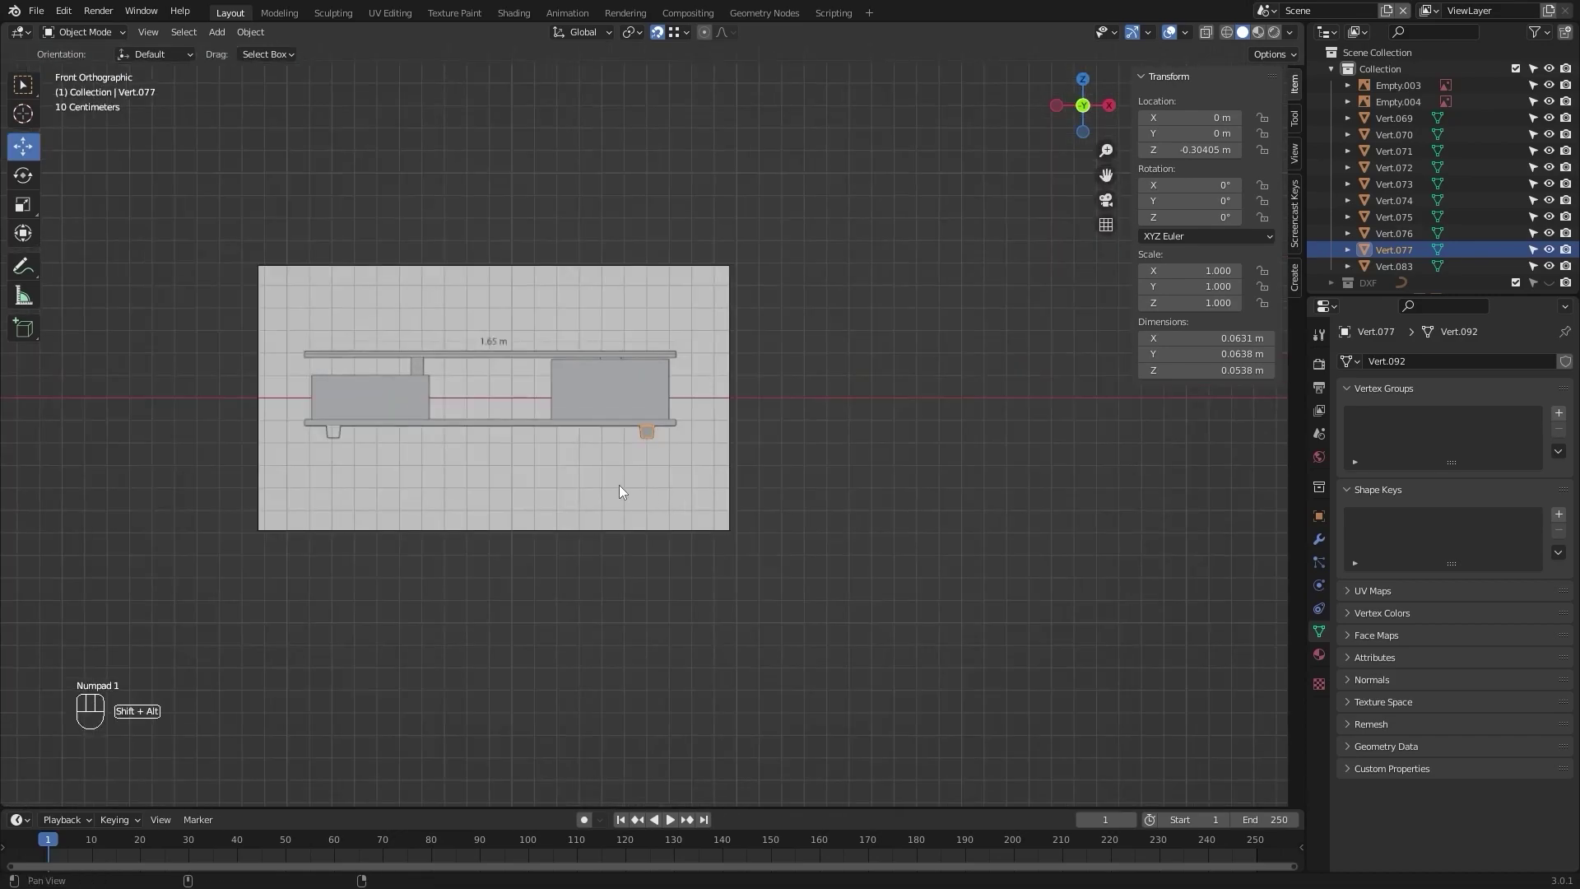
{"action": "scroll", "coordinate": [823, 523], "scroll_direction": "up", "scroll_amount": 3}
{"action": "key", "text": "shift+d"}
{"action": "key", "text": "x"}
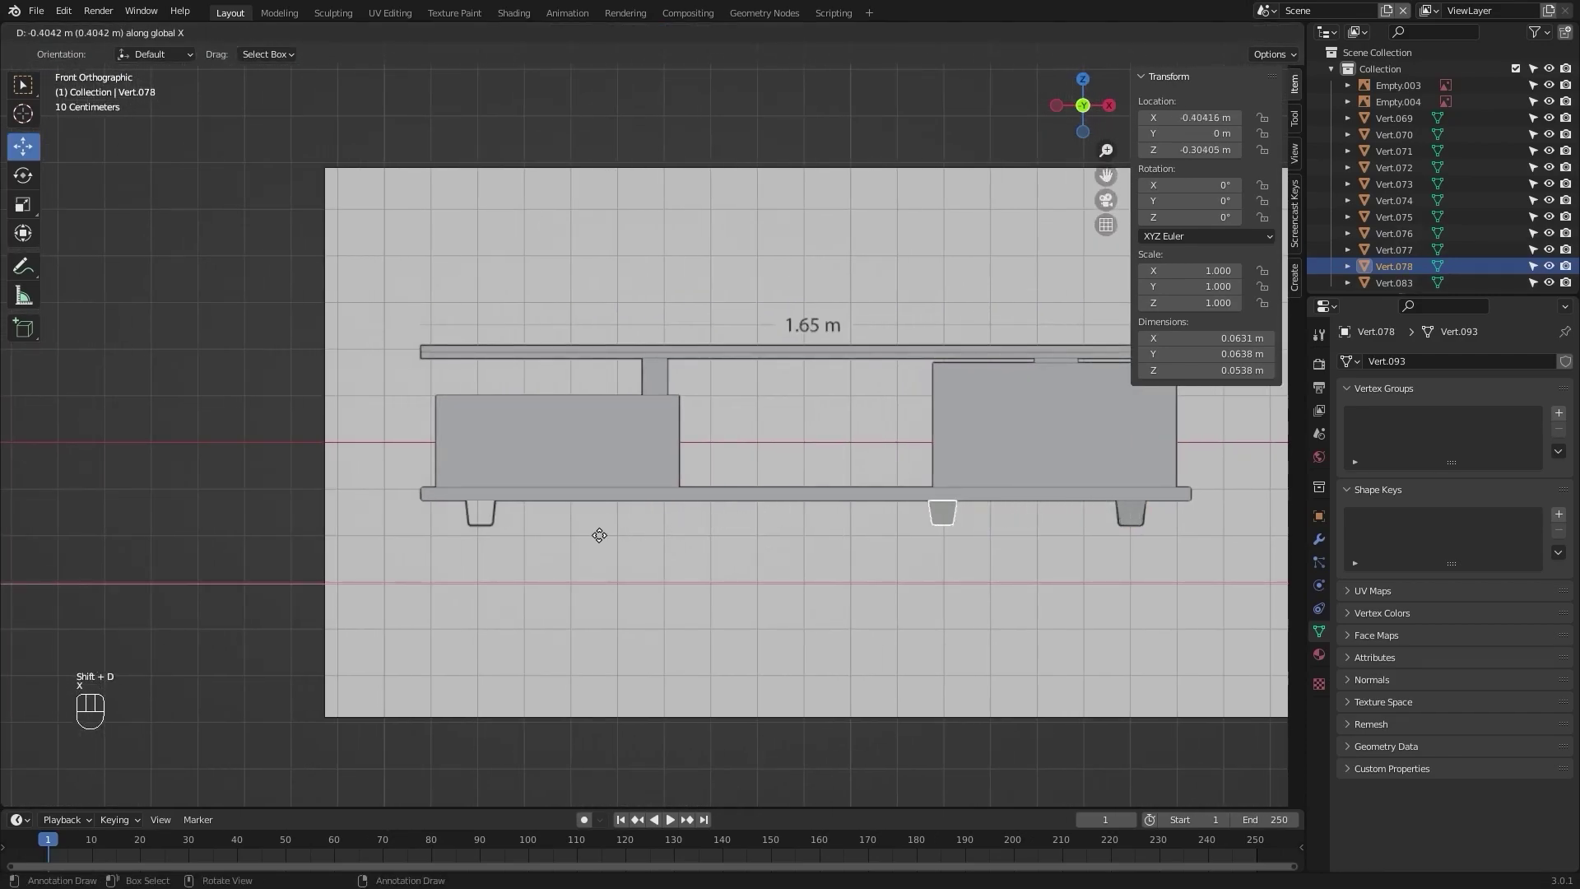
{"action": "left_click", "coordinate": [204, 533]}
{"action": "scroll", "coordinate": [452, 427], "scroll_direction": "up", "scroll_amount": 9}
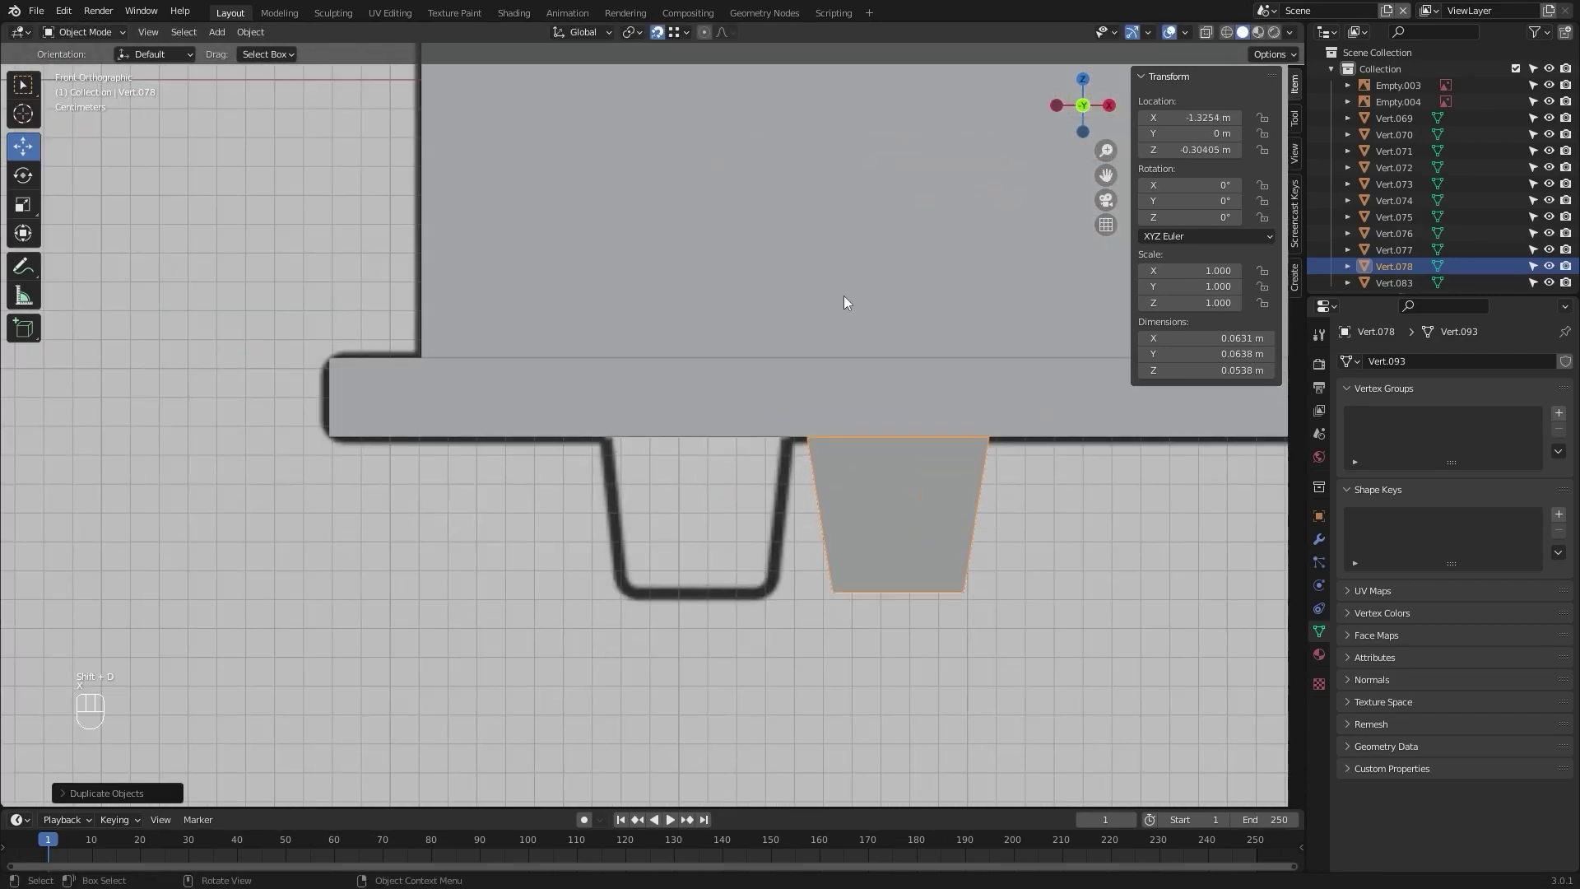
{"action": "key", "text": "g"}
{"action": "key", "text": "x"}
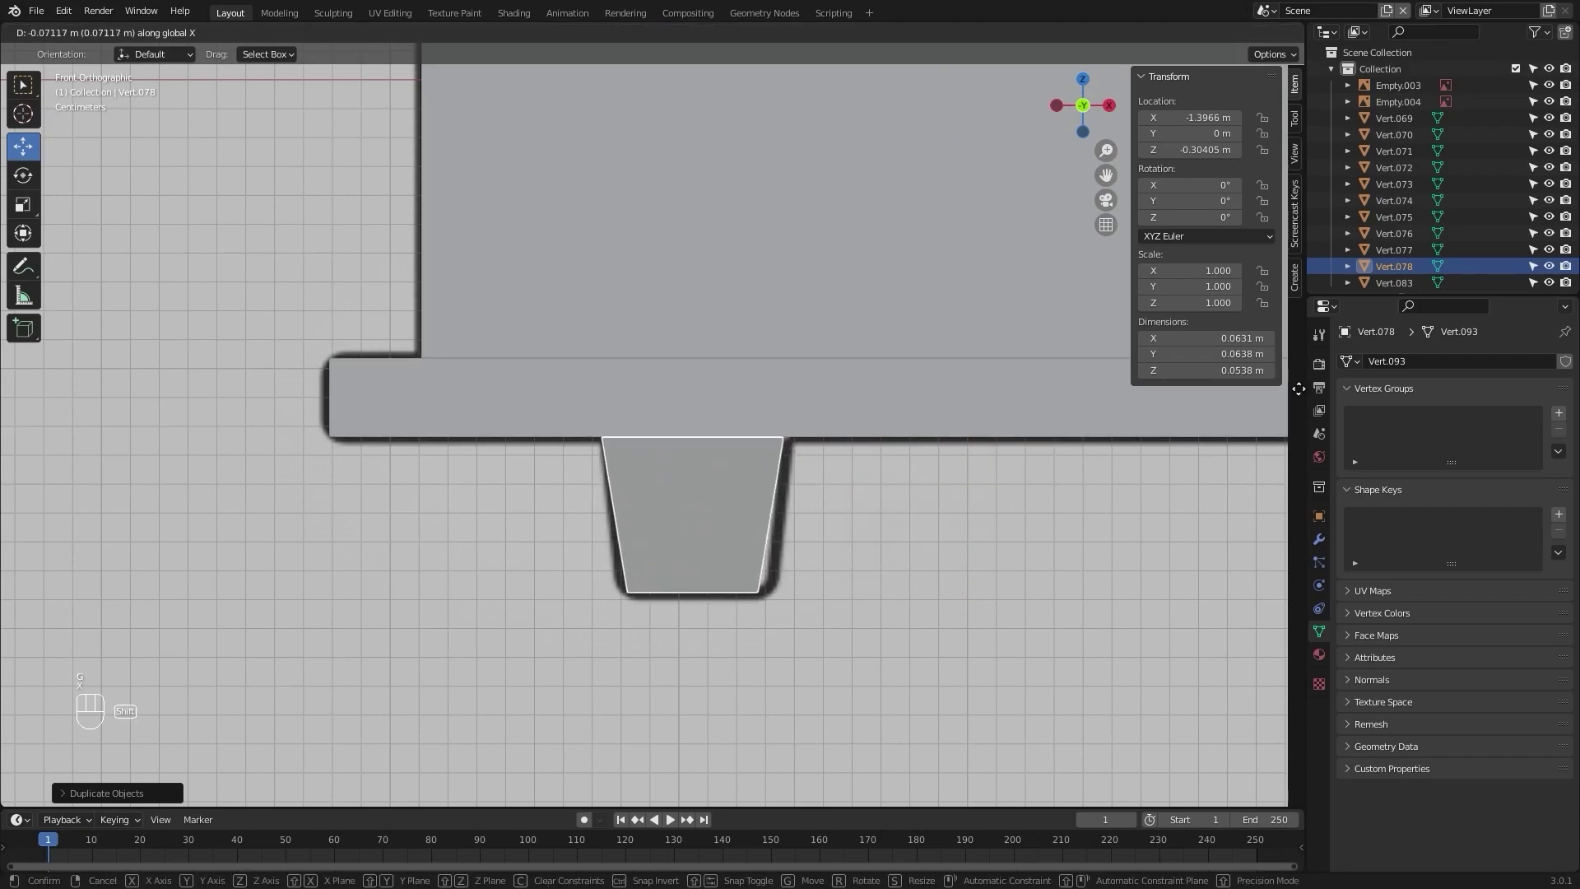
{"action": "left_click", "coordinate": [30, 375]}
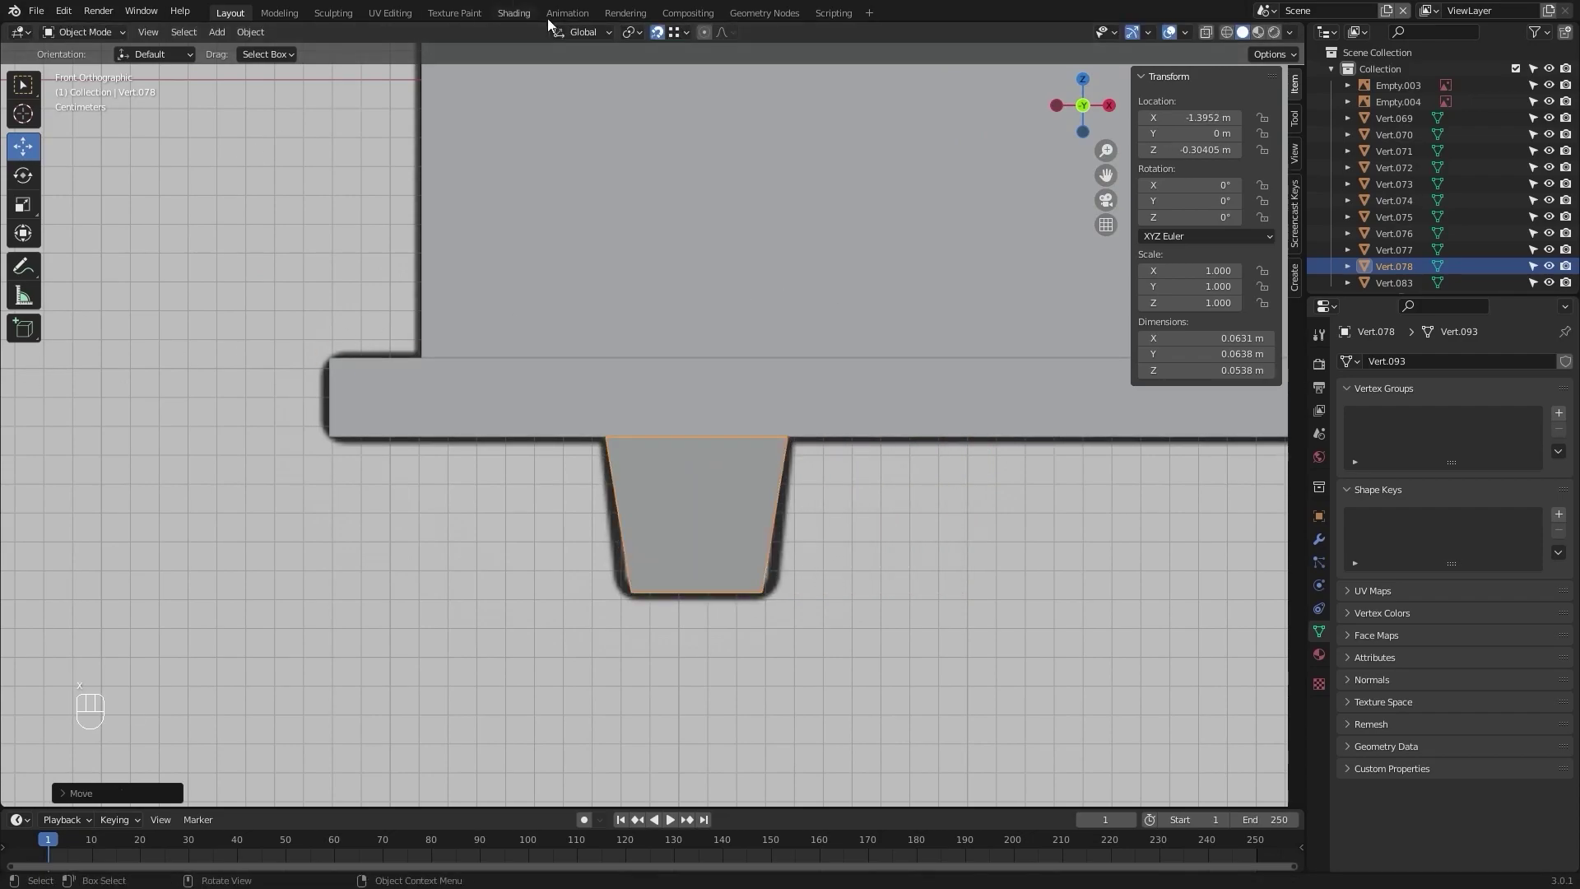
Step: Turn off snapping and duplicate both front legs along Y to the rear leg outline, at a Y location of about 0.464 m
{"action": "left_click", "coordinate": [658, 35]}
{"action": "scroll", "coordinate": [678, 214], "scroll_direction": "down", "scroll_amount": 4}
{"action": "middle_click_drag", "start_coordinate": [811, 294], "coordinate": [230, 269], "text": "shift"}
{"action": "scroll", "coordinate": [238, 268], "scroll_direction": "down", "scroll_amount": 4}
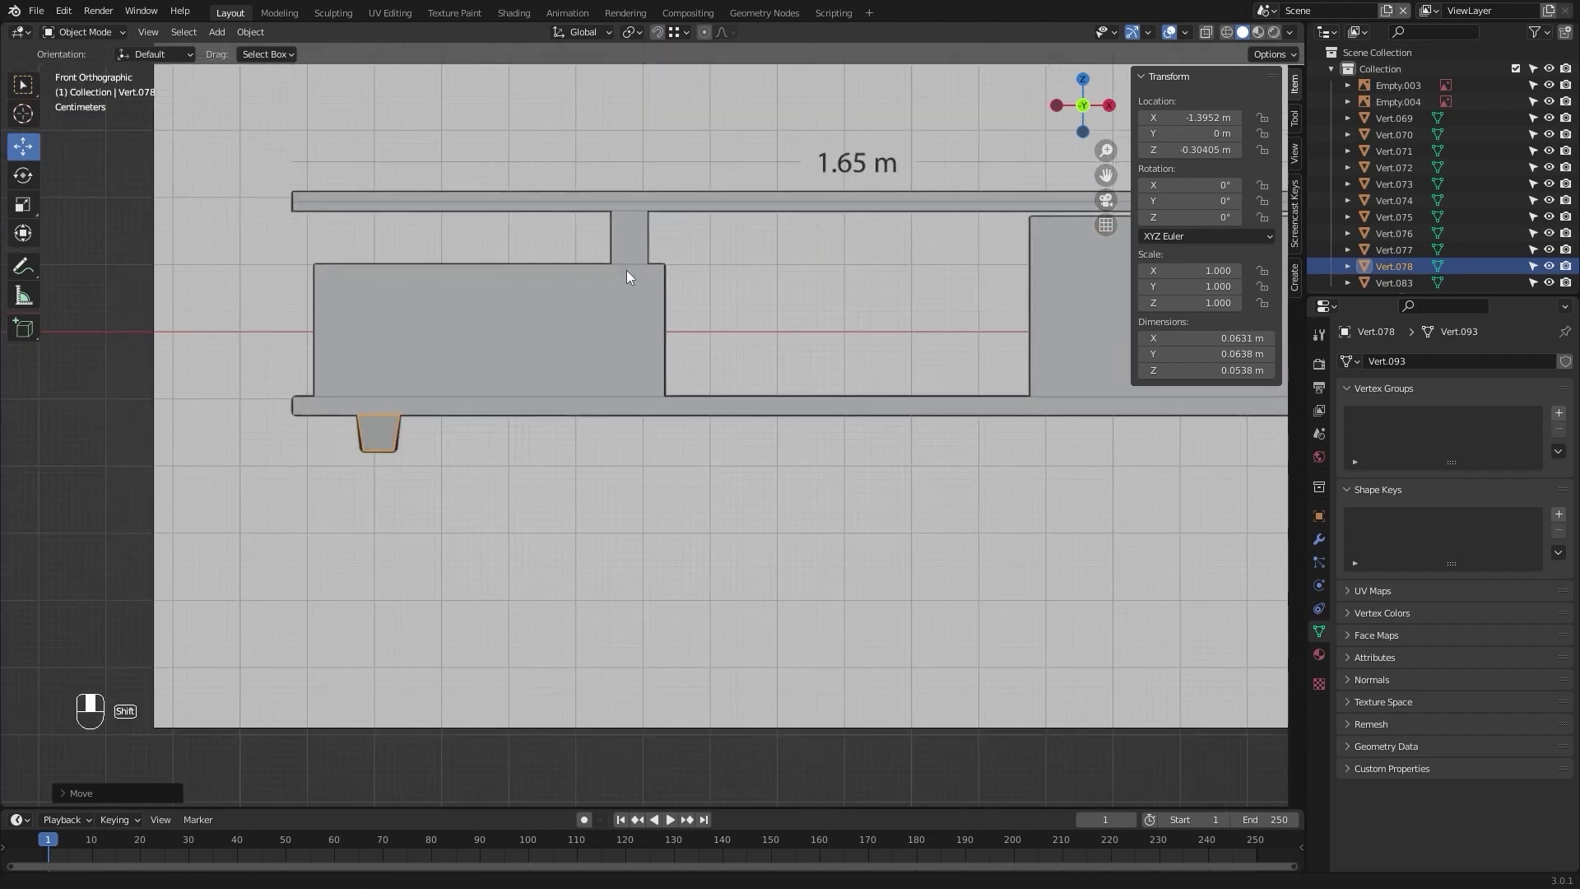
{"action": "middle_click_drag", "start_coordinate": [640, 273], "coordinate": [93, 254], "text": "shift"}
{"action": "left_click", "coordinate": [784, 422], "text": "shift"}
{"action": "key", "text": "KP_3"}
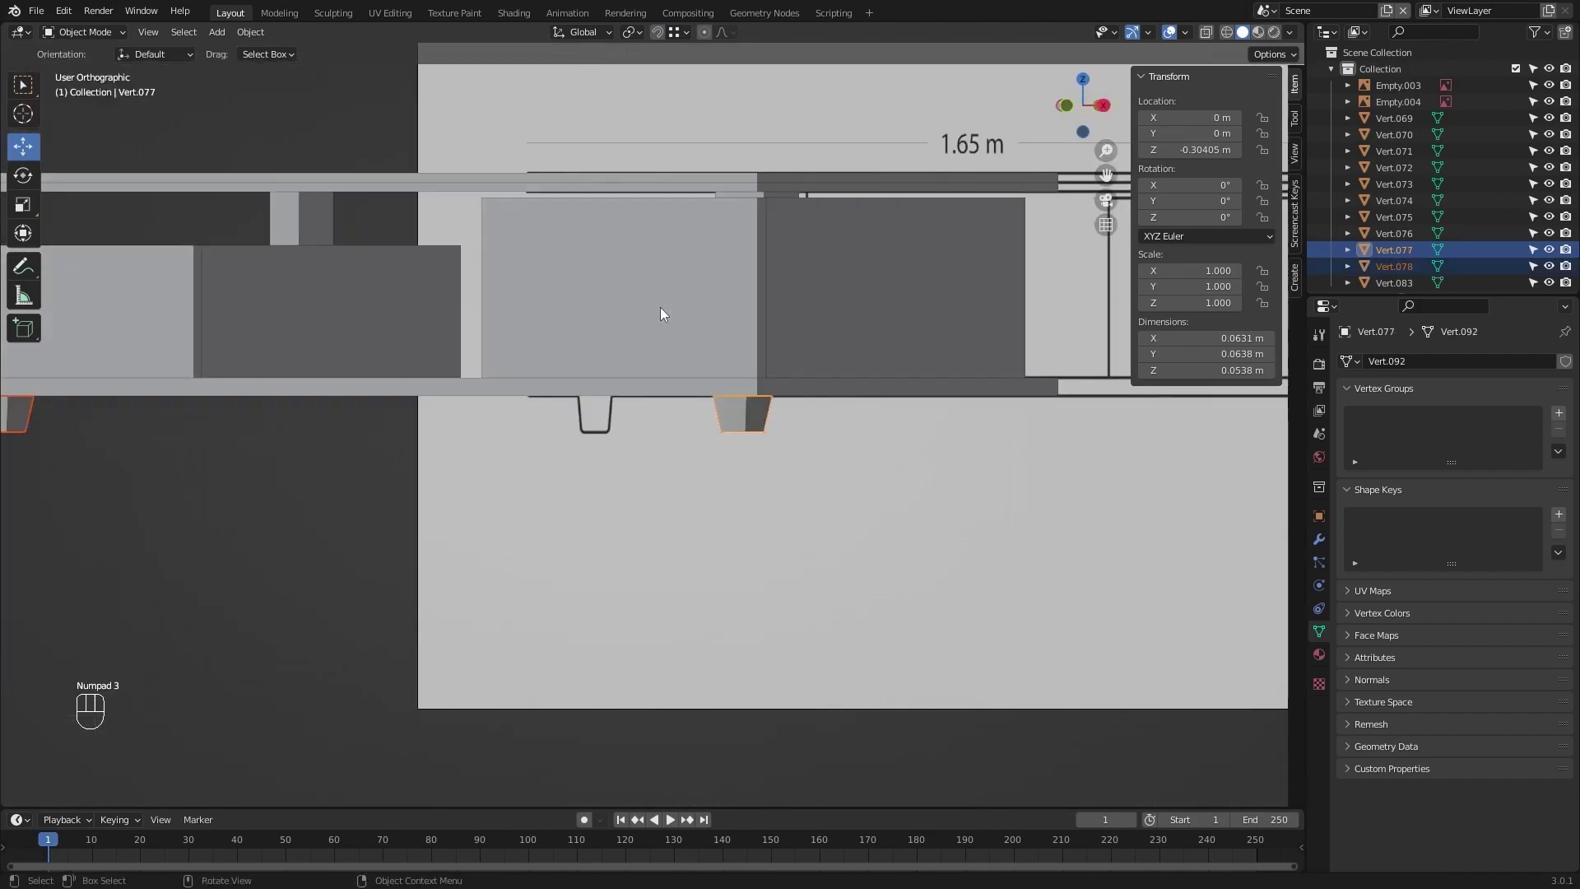
{"action": "scroll", "coordinate": [660, 307], "scroll_direction": "up", "scroll_amount": 5}
{"action": "scroll", "coordinate": [663, 293], "scroll_direction": "down", "scroll_amount": 5}
{"action": "middle_click_drag", "start_coordinate": [337, 359], "coordinate": [181, 441], "text": "shift"}
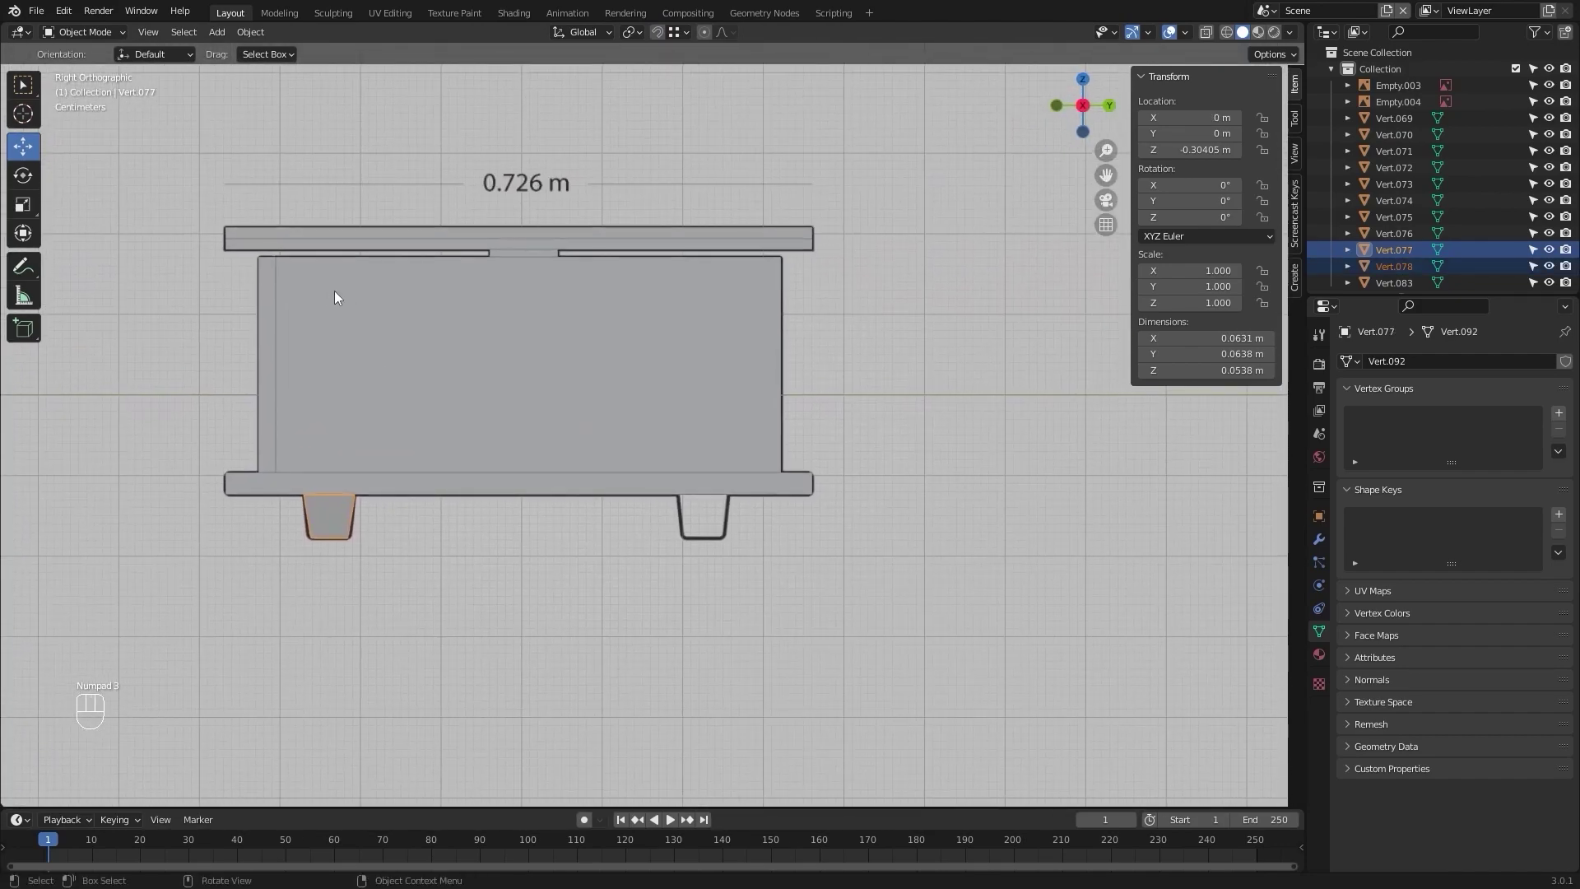
{"action": "key", "text": "shift+d"}
{"action": "key", "text": "y"}
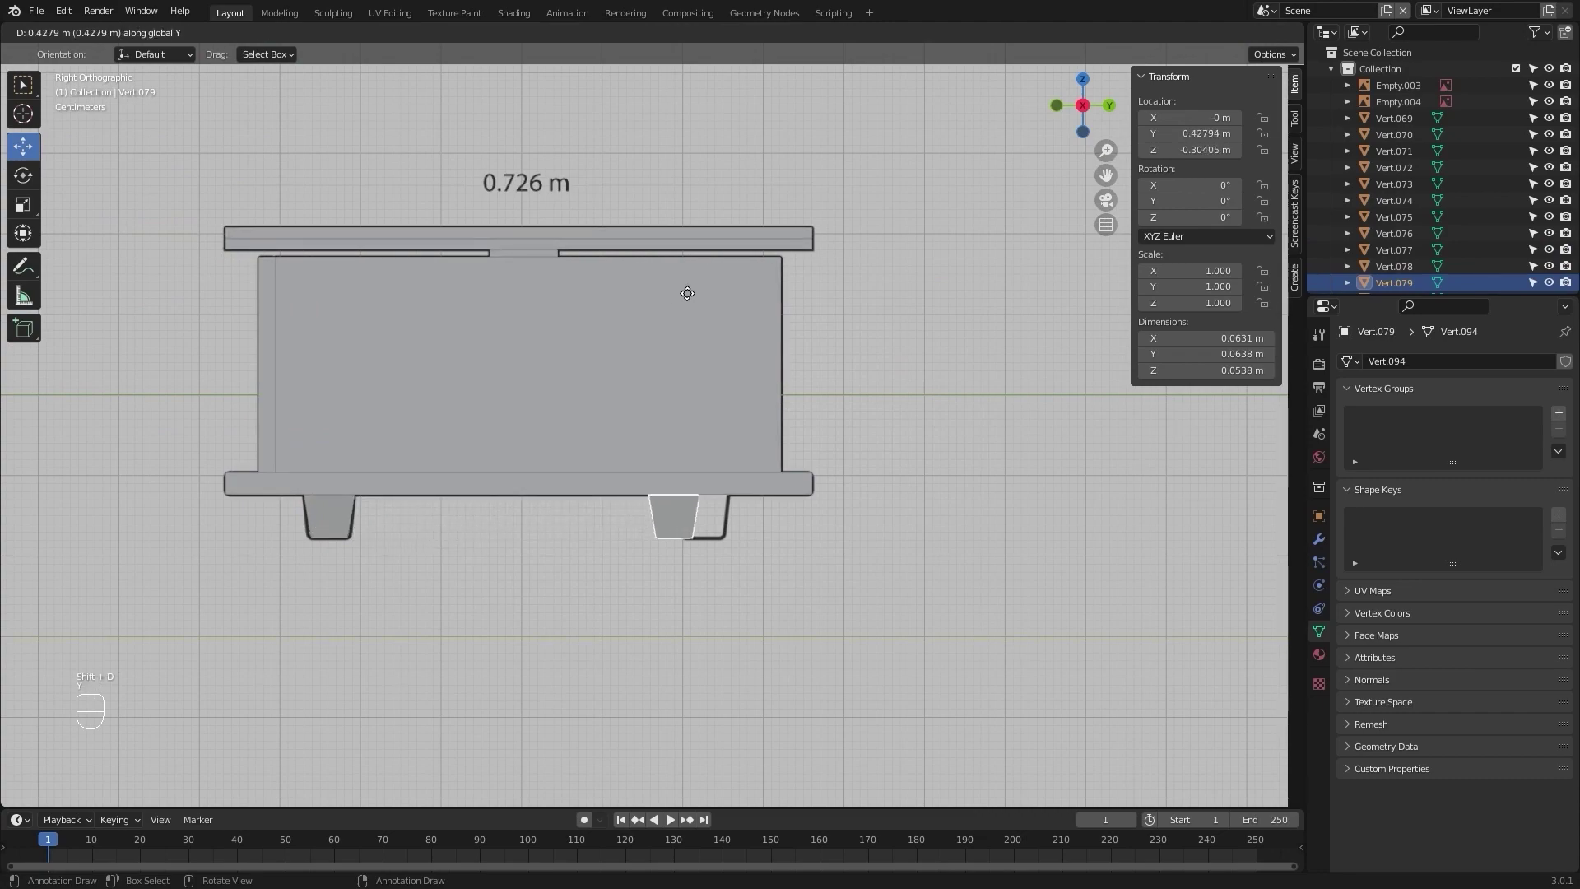
{"action": "left_click", "coordinate": [977, 289]}
{"action": "scroll", "coordinate": [782, 296], "scroll_direction": "down", "scroll_amount": 6}
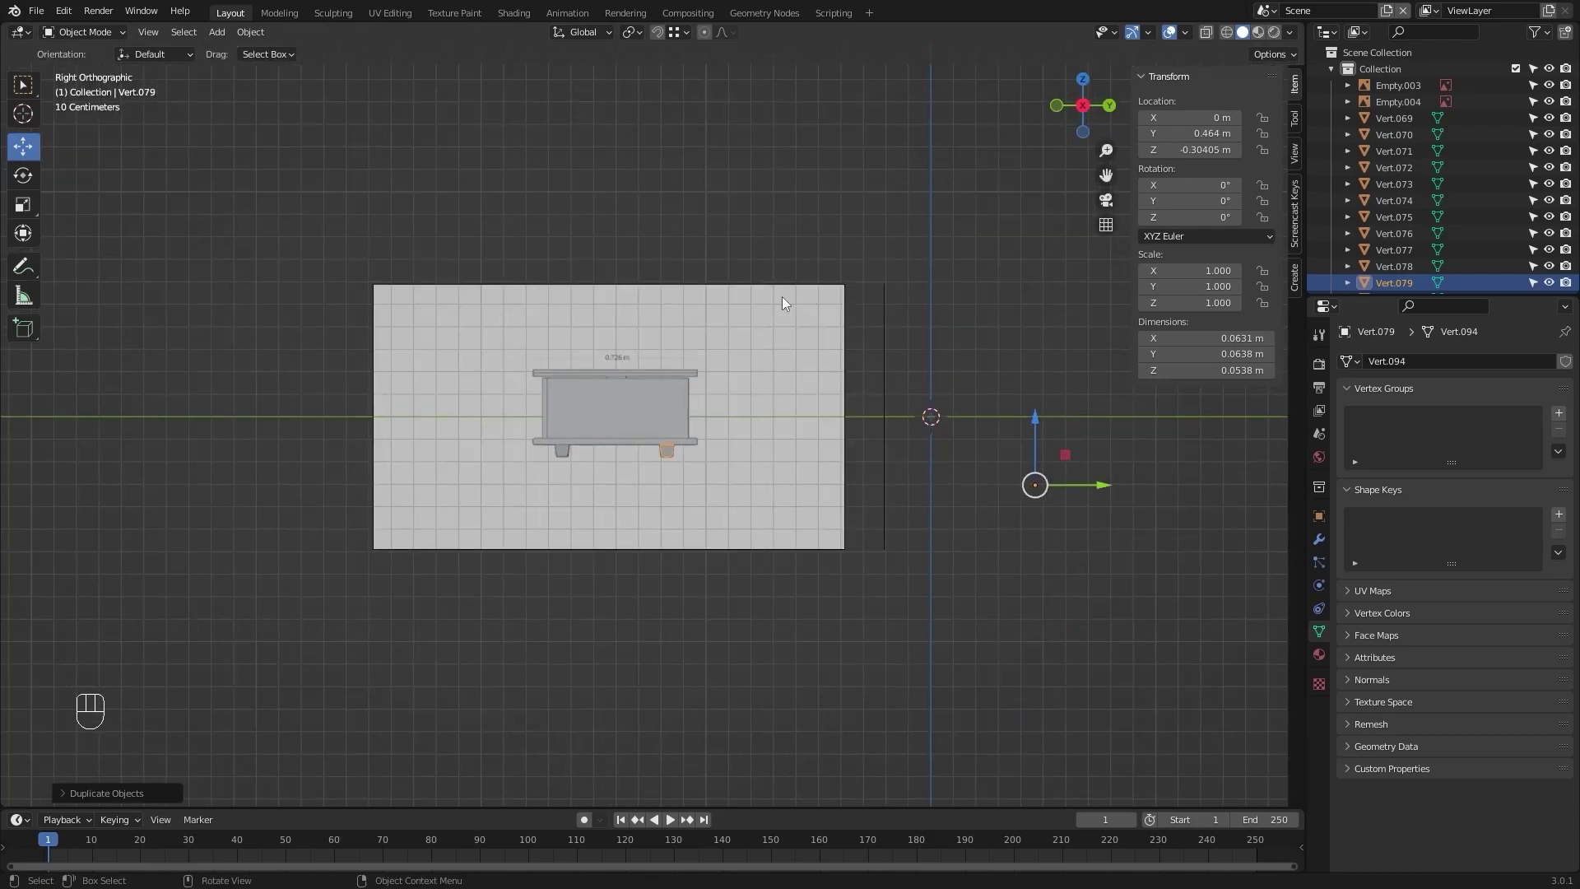
Step: Hide both reference image empties and select every part of the table, using wireframe shading for the selection
{"action": "middle_click_drag", "start_coordinate": [782, 296], "coordinate": [620, 376]}
{"action": "scroll", "coordinate": [645, 477], "scroll_direction": "up", "scroll_amount": 4}
{"action": "middle_click_drag", "start_coordinate": [646, 478], "coordinate": [670, 424]}
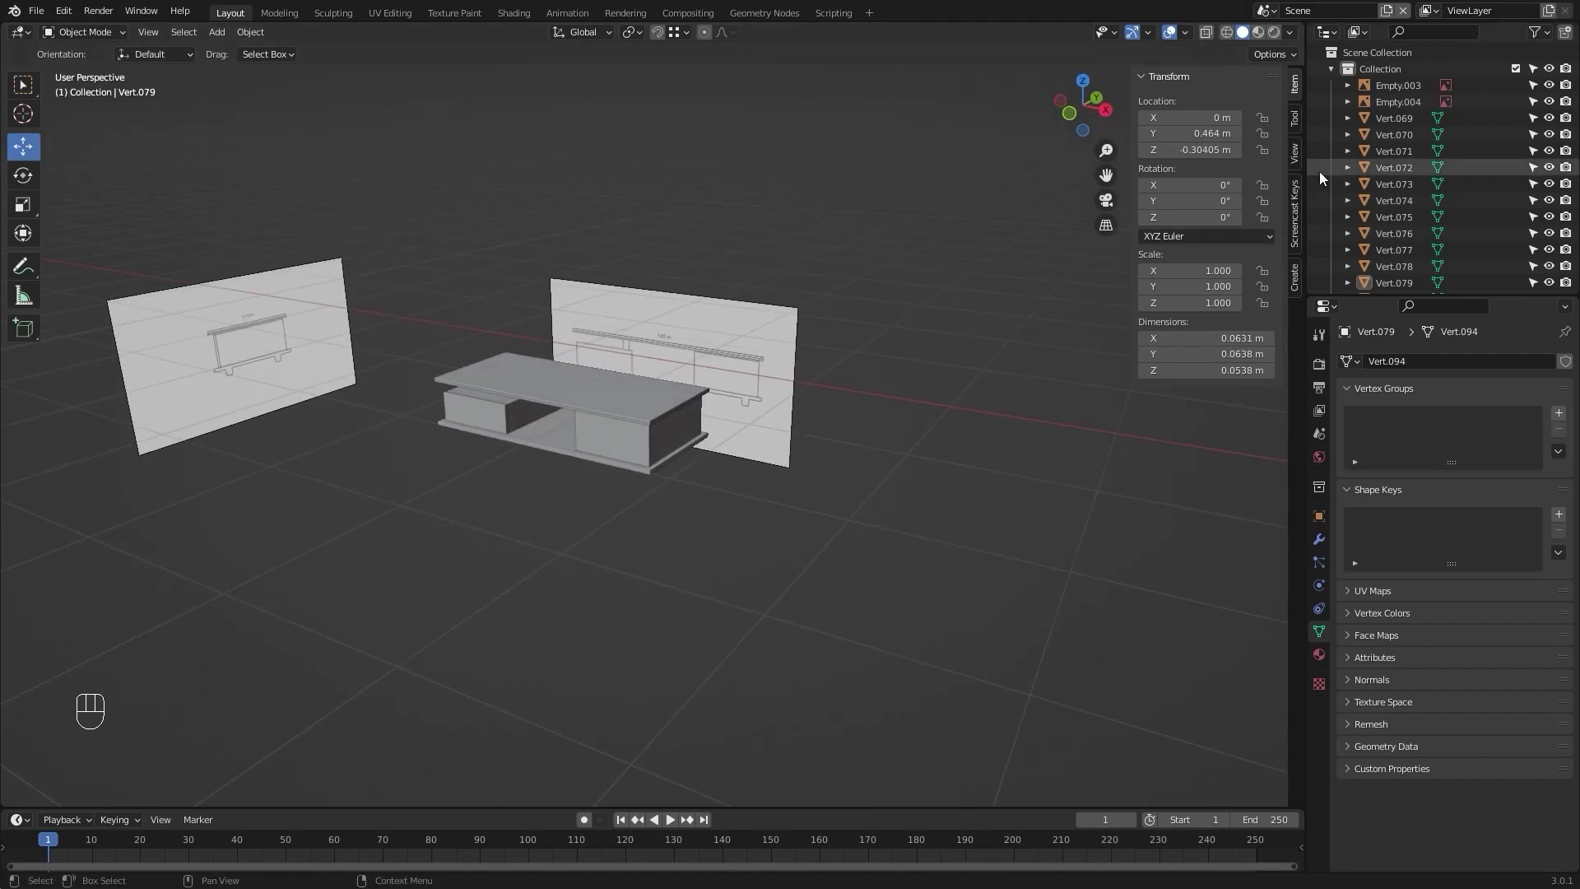
{"action": "left_click", "coordinate": [1546, 101]}
{"action": "left_click", "coordinate": [1543, 89]}
{"action": "key", "text": "z"}
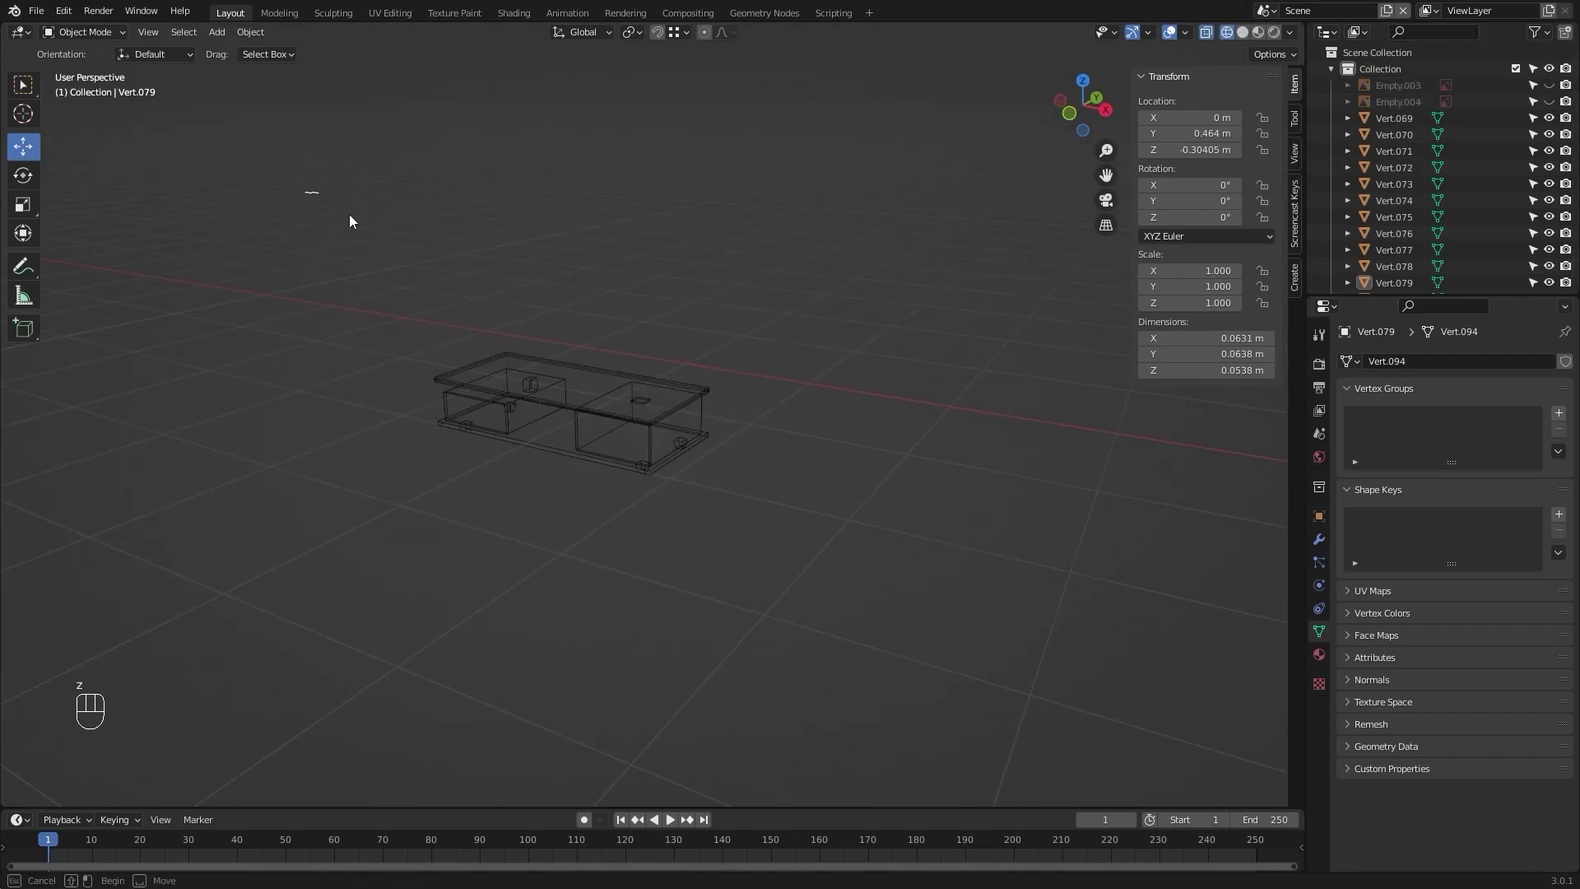
{"action": "left_click_drag", "start_coordinate": [304, 193], "coordinate": [727, 569]}
{"action": "key", "text": "z"}
Step: Switch to the top view, collapse the table's collection and unhide all other collections from DXF to Book_Shelf
{"action": "key", "text": "KP_7"}
{"action": "scroll", "coordinate": [771, 472], "scroll_direction": "down", "scroll_amount": 5}
{"action": "left_click_drag", "start_coordinate": [766, 467], "coordinate": [430, 421], "text": "alt+shift"}
{"action": "scroll", "coordinate": [740, 364], "scroll_direction": "down", "scroll_amount": 5}
{"action": "left_click_drag", "start_coordinate": [778, 361], "coordinate": [420, 349], "text": "alt+shift"}
{"action": "scroll", "coordinate": [478, 342], "scroll_direction": "down", "scroll_amount": 3}
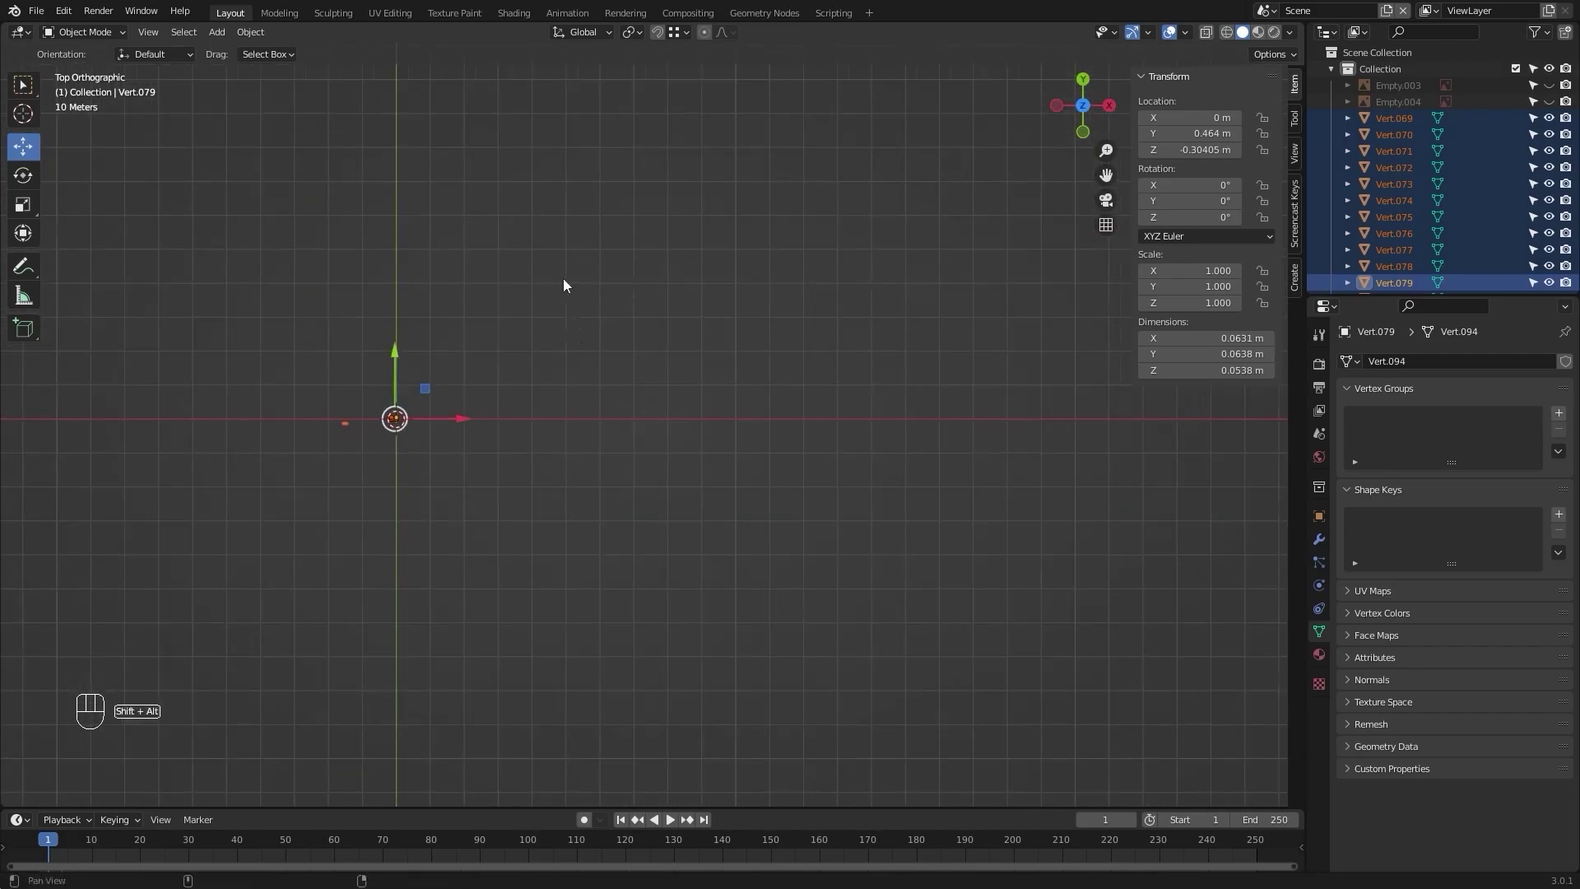
{"action": "left_click_drag", "start_coordinate": [563, 285], "coordinate": [759, 331], "text": "alt+shift"}
{"action": "left_click", "coordinate": [1329, 70]}
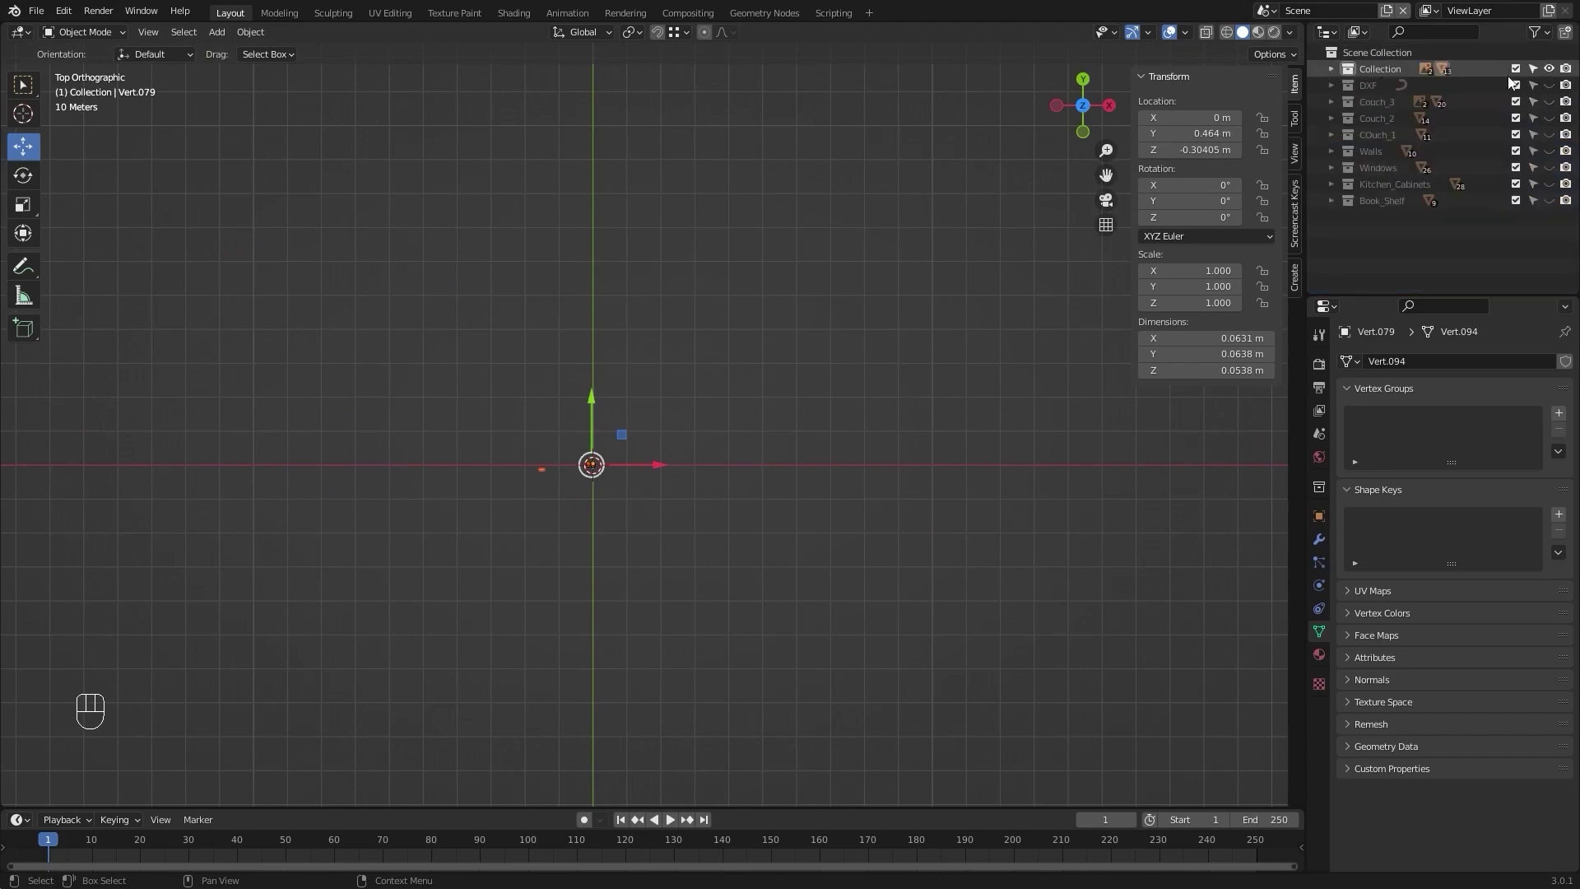
{"action": "left_click_drag", "start_coordinate": [1546, 84], "coordinate": [1548, 199]}
Step: Move the whole table into the living room of the floor plan, among the couches
{"action": "scroll", "coordinate": [575, 388], "scroll_direction": "up", "scroll_amount": 8}
{"action": "left_click_drag", "start_coordinate": [519, 386], "coordinate": [542, 260], "text": "alt+shift"}
{"action": "key", "text": "g"}
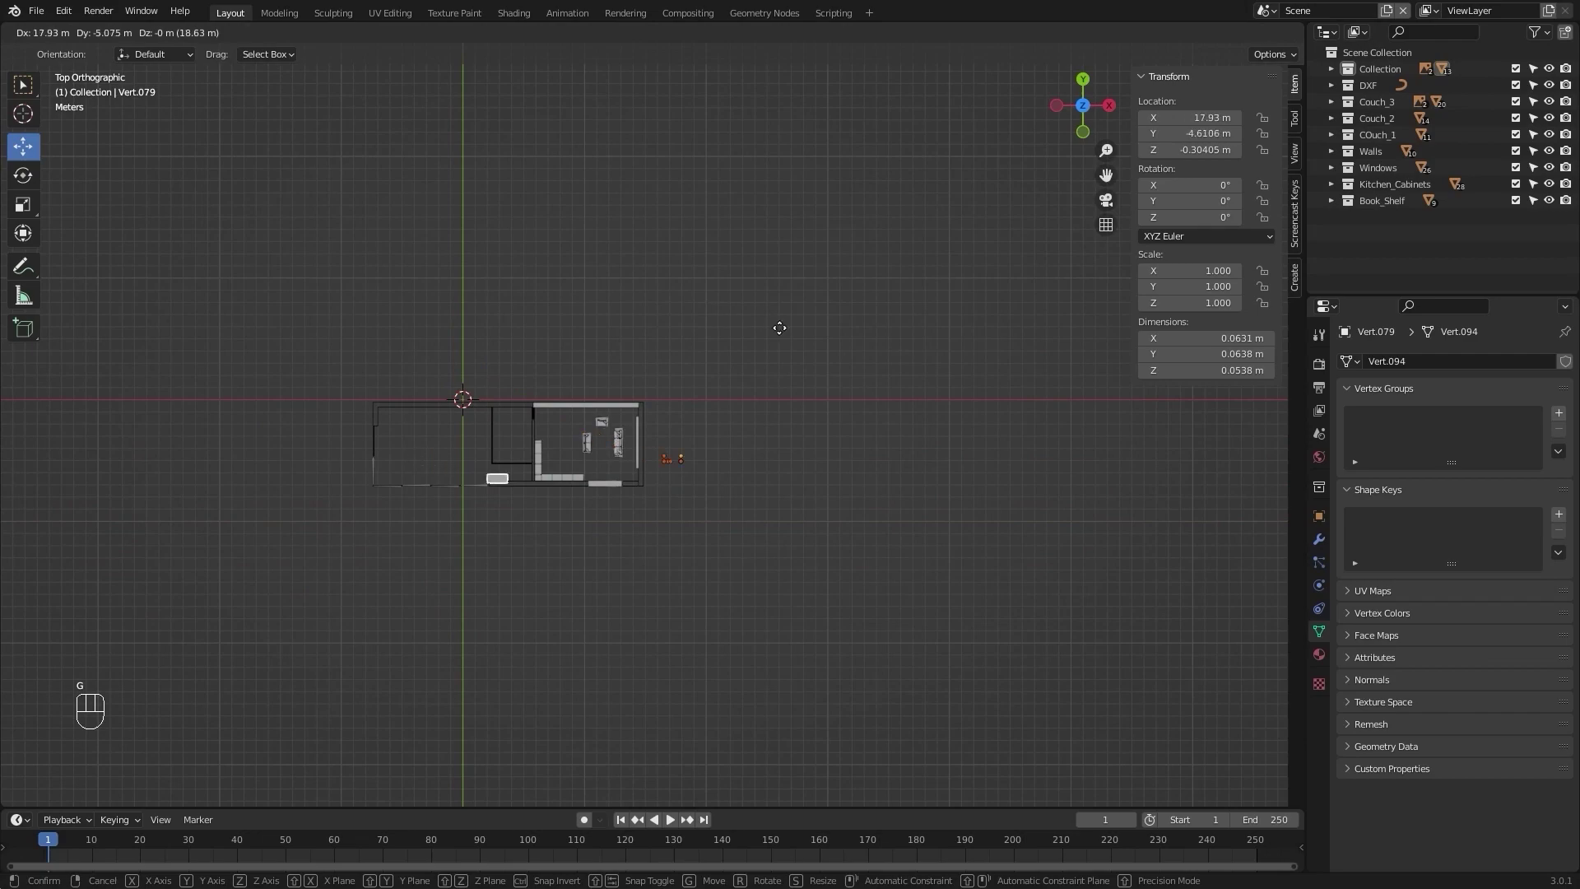
{"action": "left_click", "coordinate": [850, 279]}
{"action": "scroll", "coordinate": [803, 317], "scroll_direction": "up", "scroll_amount": 8}
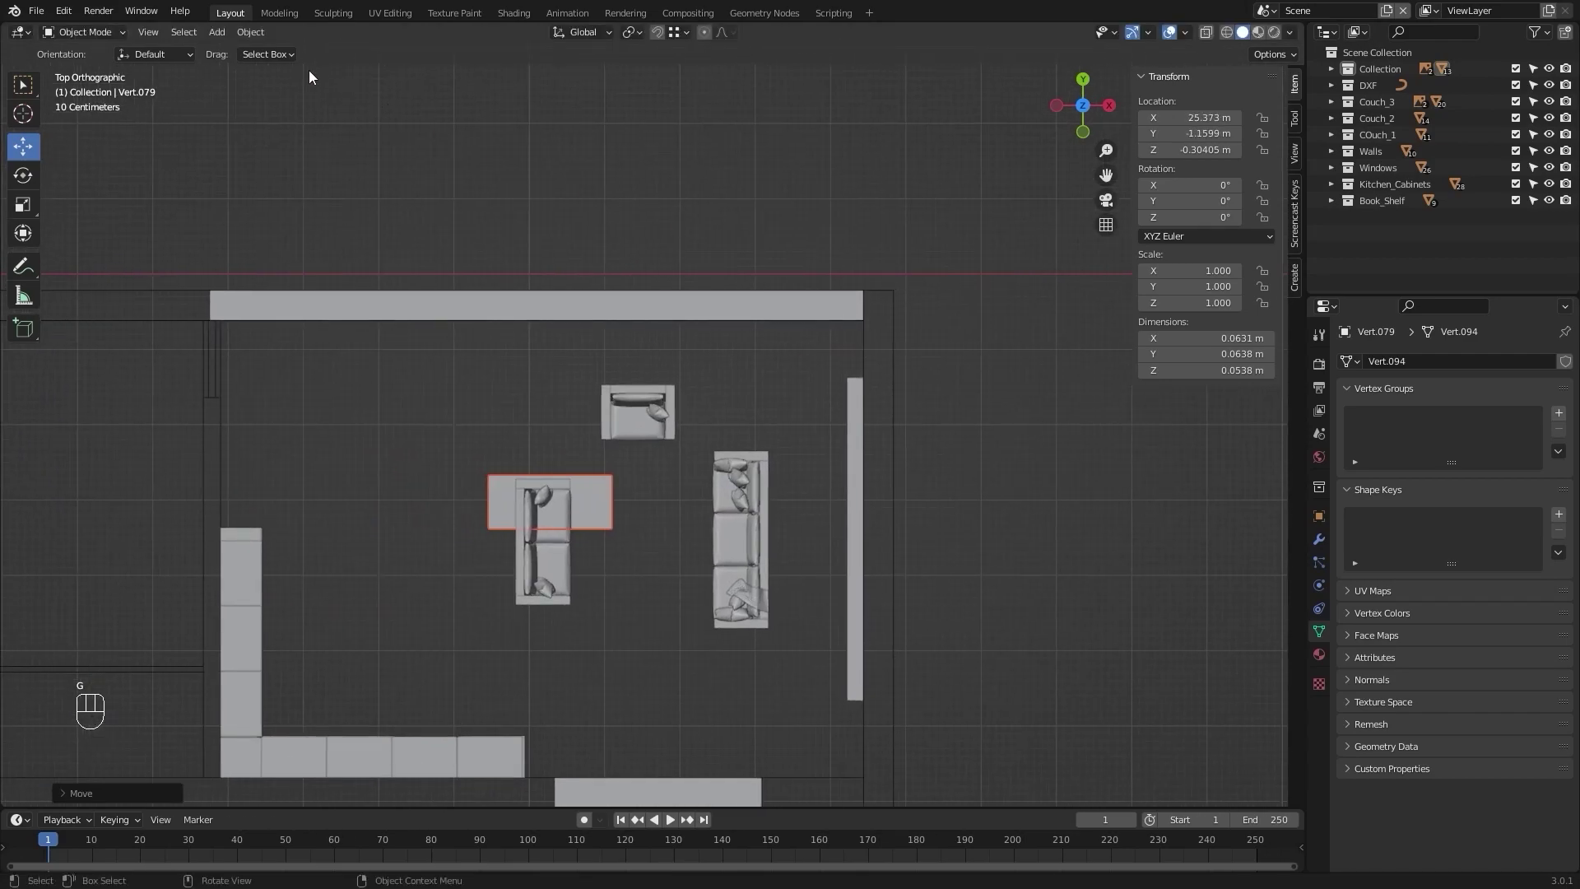
Step: Set the table parts' origins to their geometry and rotate the table 90° about the Z axis
{"action": "left_click", "coordinate": [251, 32]}
{"action": "mouse_move", "coordinate": [290, 68]}
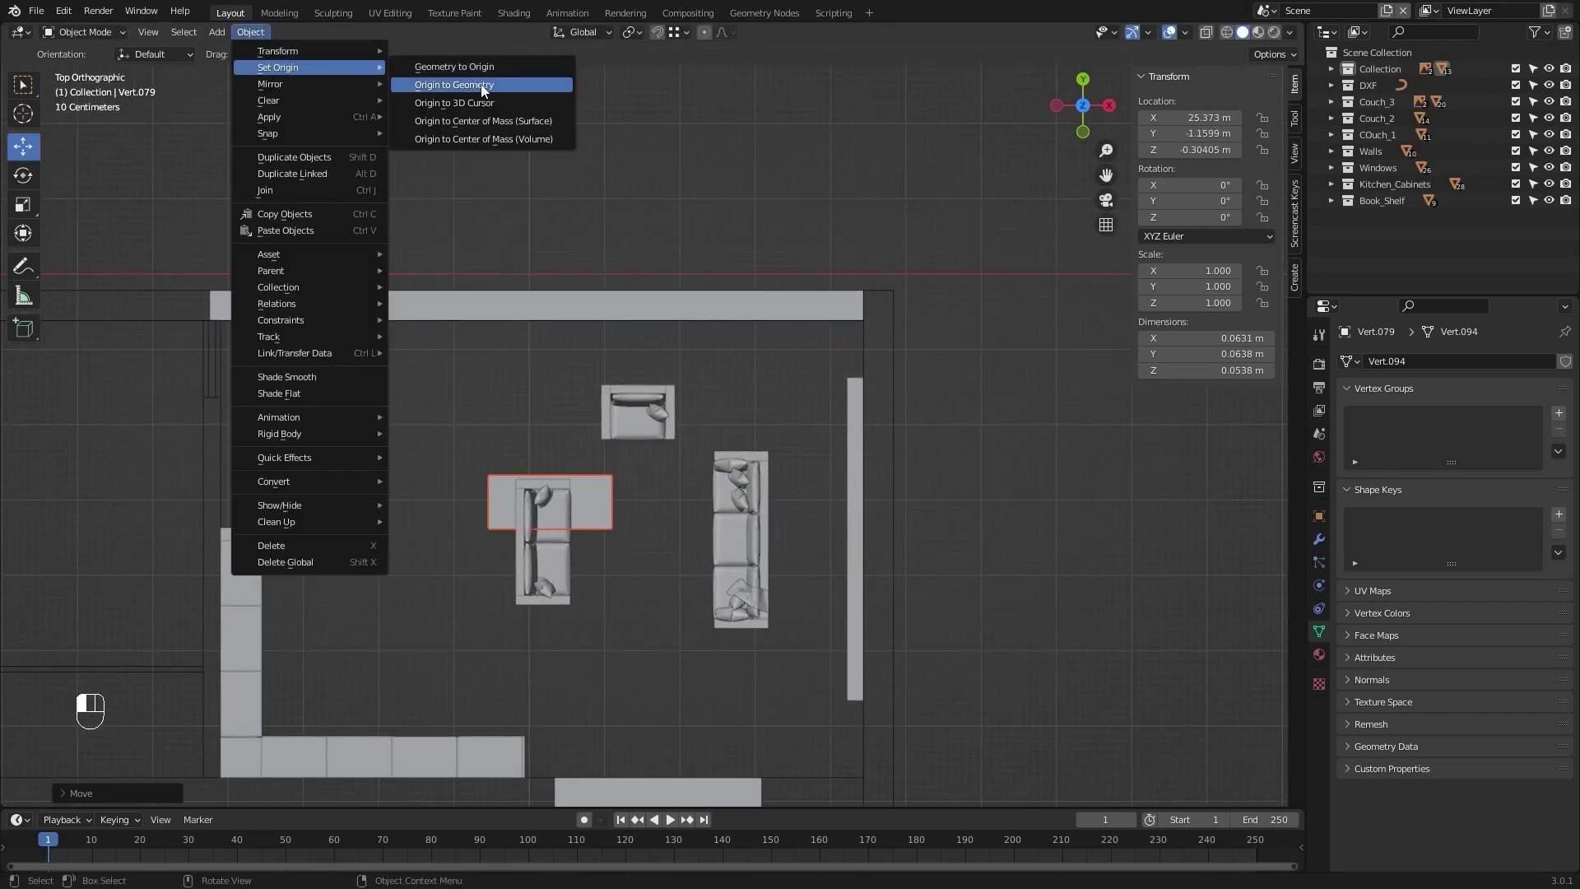
{"action": "left_click", "coordinate": [477, 85]}
{"action": "scroll", "coordinate": [620, 377], "scroll_direction": "up", "scroll_amount": 4}
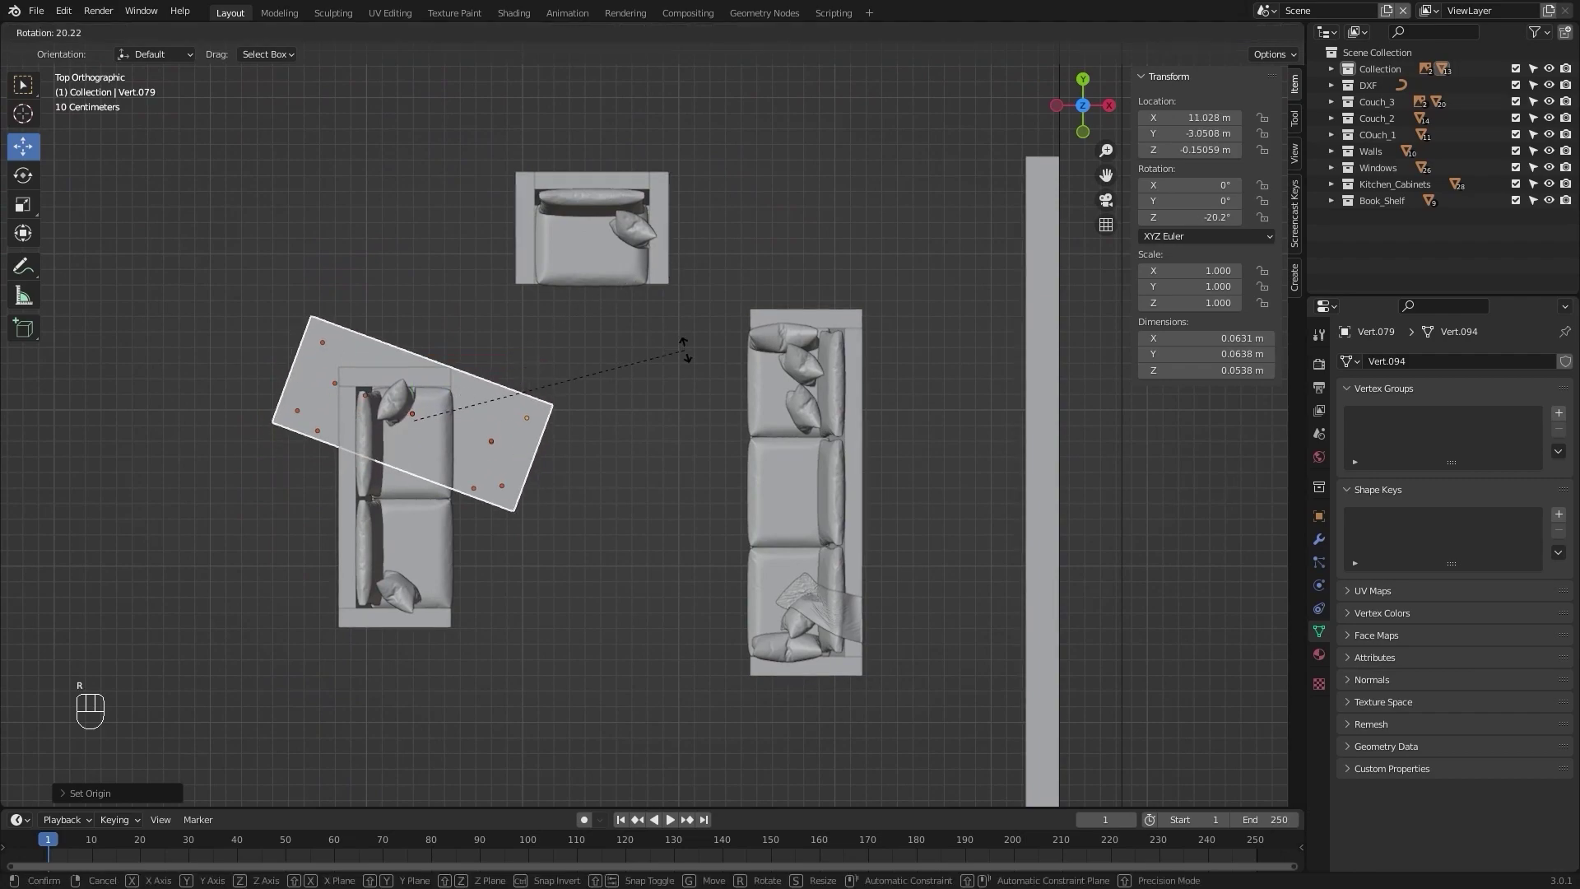
{"action": "key", "text": "KP_9"}
{"action": "key", "text": "KP_0"}
{"action": "key", "text": "KP_Enter"}
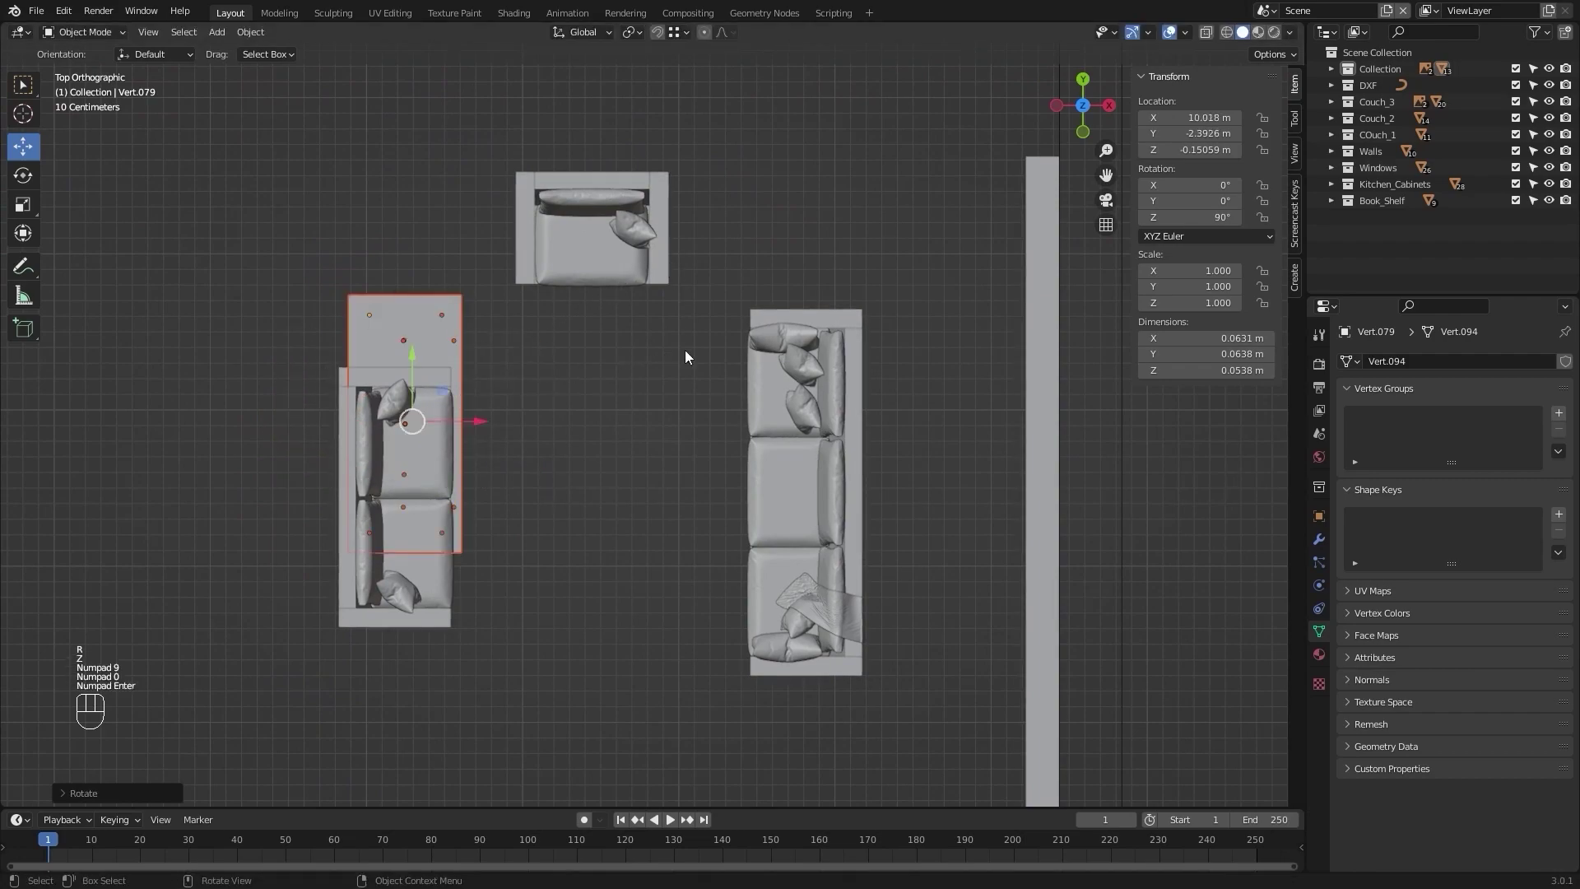
Step: Move the table between the two facing couches, with the active leg at about X 11.24 m, Y -2.835 m
{"action": "key", "text": "g"}
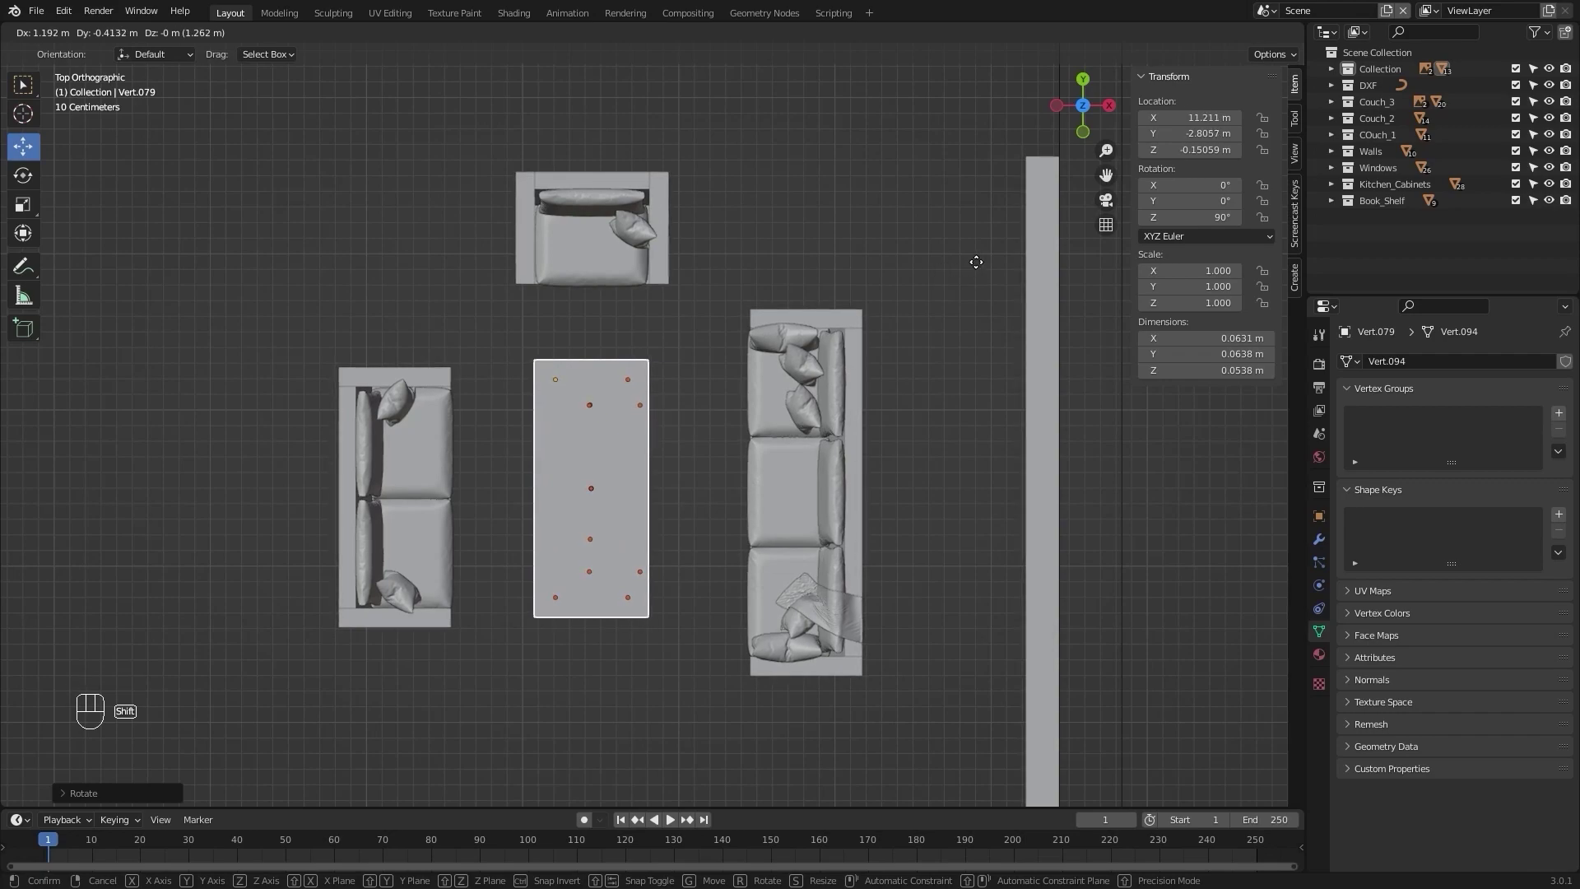
{"action": "left_click", "coordinate": [977, 269]}
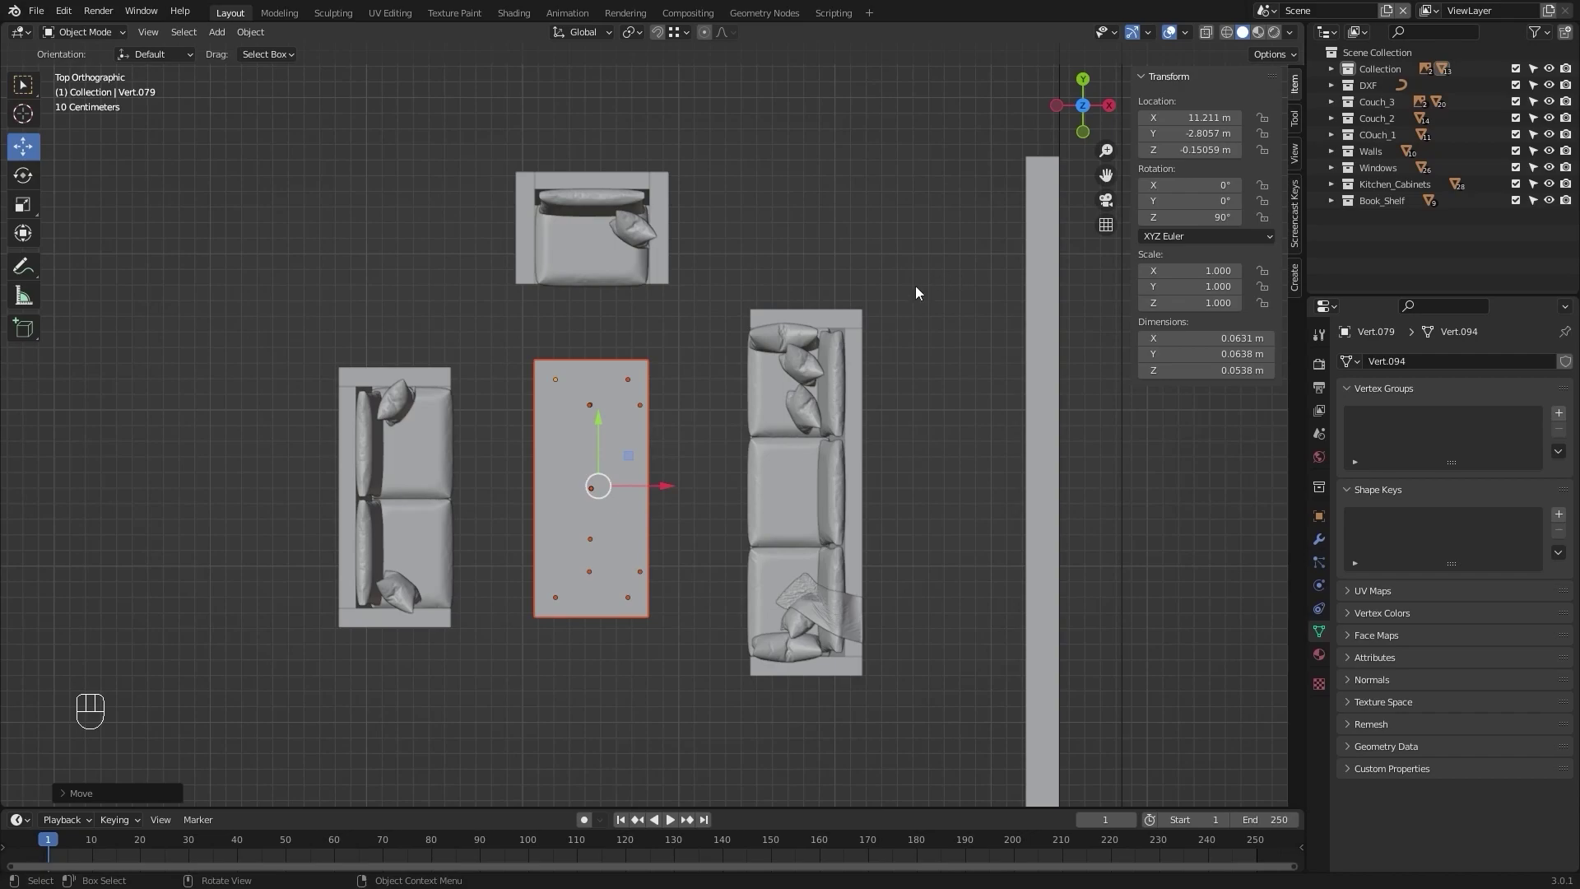
{"action": "key", "text": "g"}
{"action": "left_click", "coordinate": [962, 337], "text": "shift"}
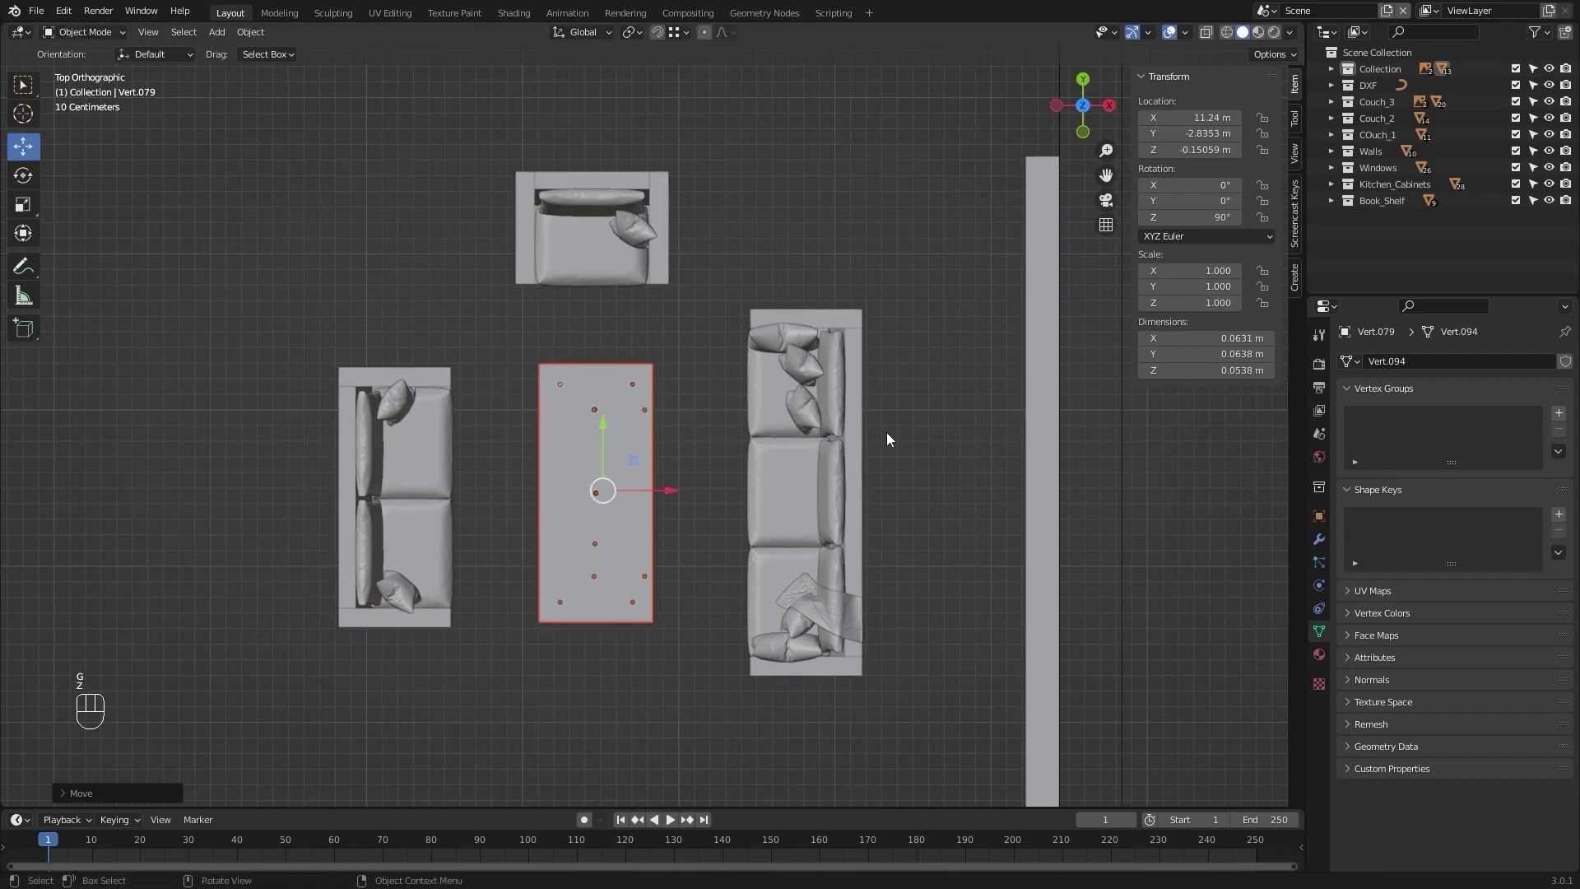
{"action": "scroll", "coordinate": [886, 432], "scroll_direction": "down", "scroll_amount": 5}
{"action": "left_click", "coordinate": [951, 505]}
{"action": "middle_click_drag", "start_coordinate": [642, 575], "coordinate": [812, 495], "text": "alt"}
{"action": "scroll", "coordinate": [813, 495], "scroll_direction": "up", "scroll_amount": 4}
{"action": "mouse_move", "coordinate": [822, 436]}
{"action": "middle_mouse_down", "text": "alt"}
{"action": "mouse_move", "coordinate": [720, 438]}
{"action": "mouse_move", "coordinate": [807, 407]}
{"action": "mouse_move", "coordinate": [767, 516]}
{"action": "middle_mouse_up", "text": "alt"}
{"action": "scroll", "coordinate": [722, 442], "scroll_direction": "up", "scroll_amount": 2}
{"action": "scroll", "coordinate": [723, 443], "scroll_direction": "up", "scroll_amount": 1}
{"action": "key", "text": "ctrl+z"}
Step: In the wireframe front view, raise the table along Z toward floor level, to an active leg Z of about 0.013 m
{"action": "key", "text": "KP_1"}
{"action": "key", "text": "z"}
{"action": "scroll", "coordinate": [443, 393], "scroll_direction": "up", "scroll_amount": 2}
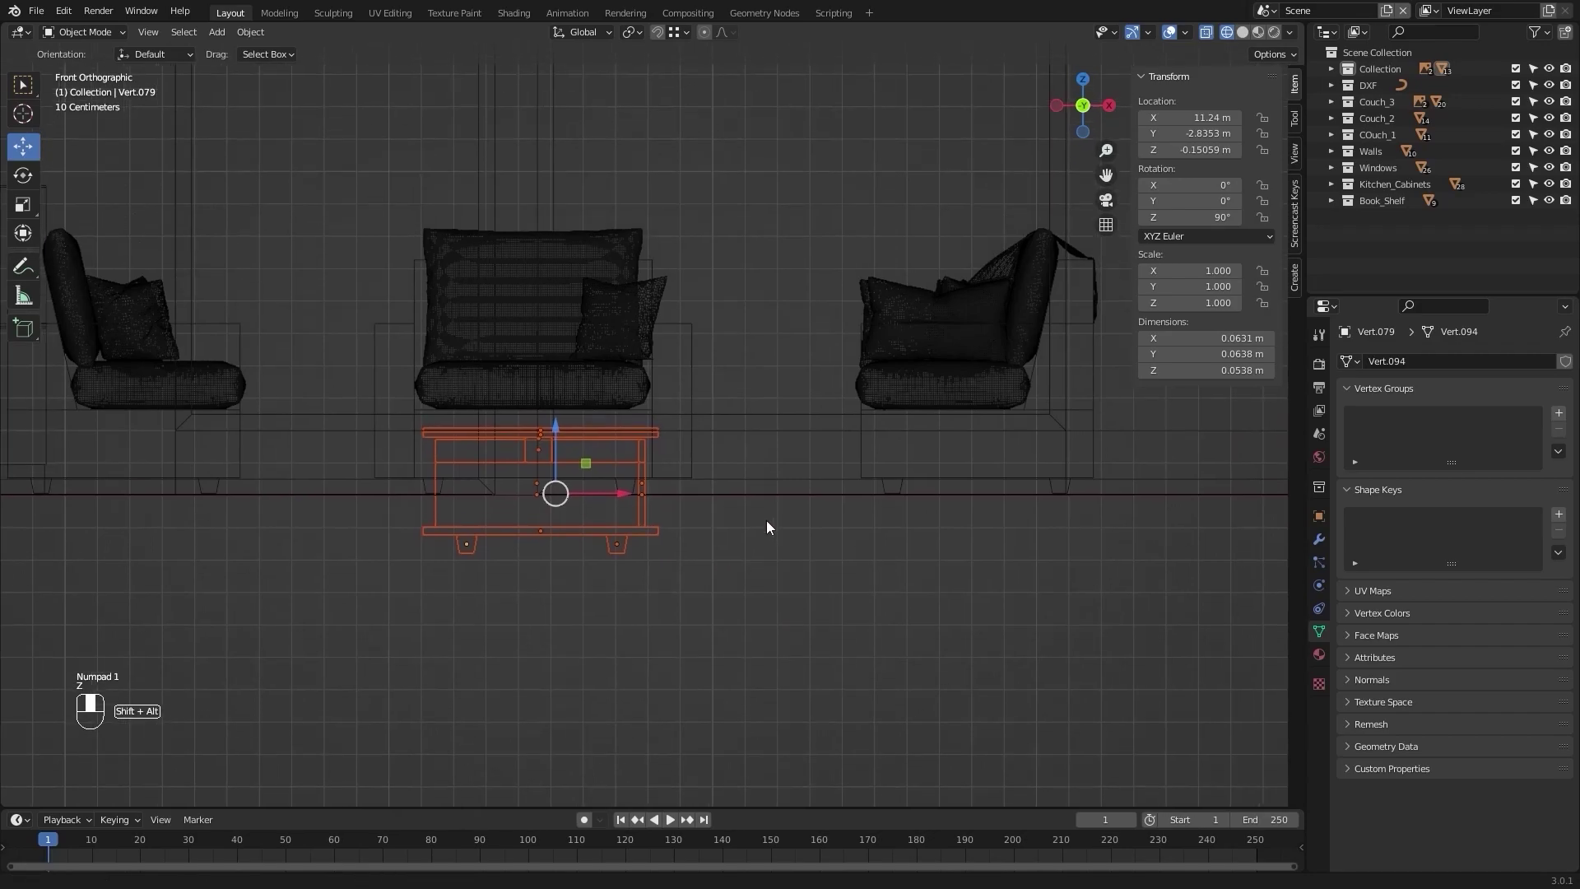
{"action": "scroll", "coordinate": [766, 523], "scroll_direction": "up", "scroll_amount": 3}
{"action": "key", "text": "g"}
{"action": "key", "text": "z"}
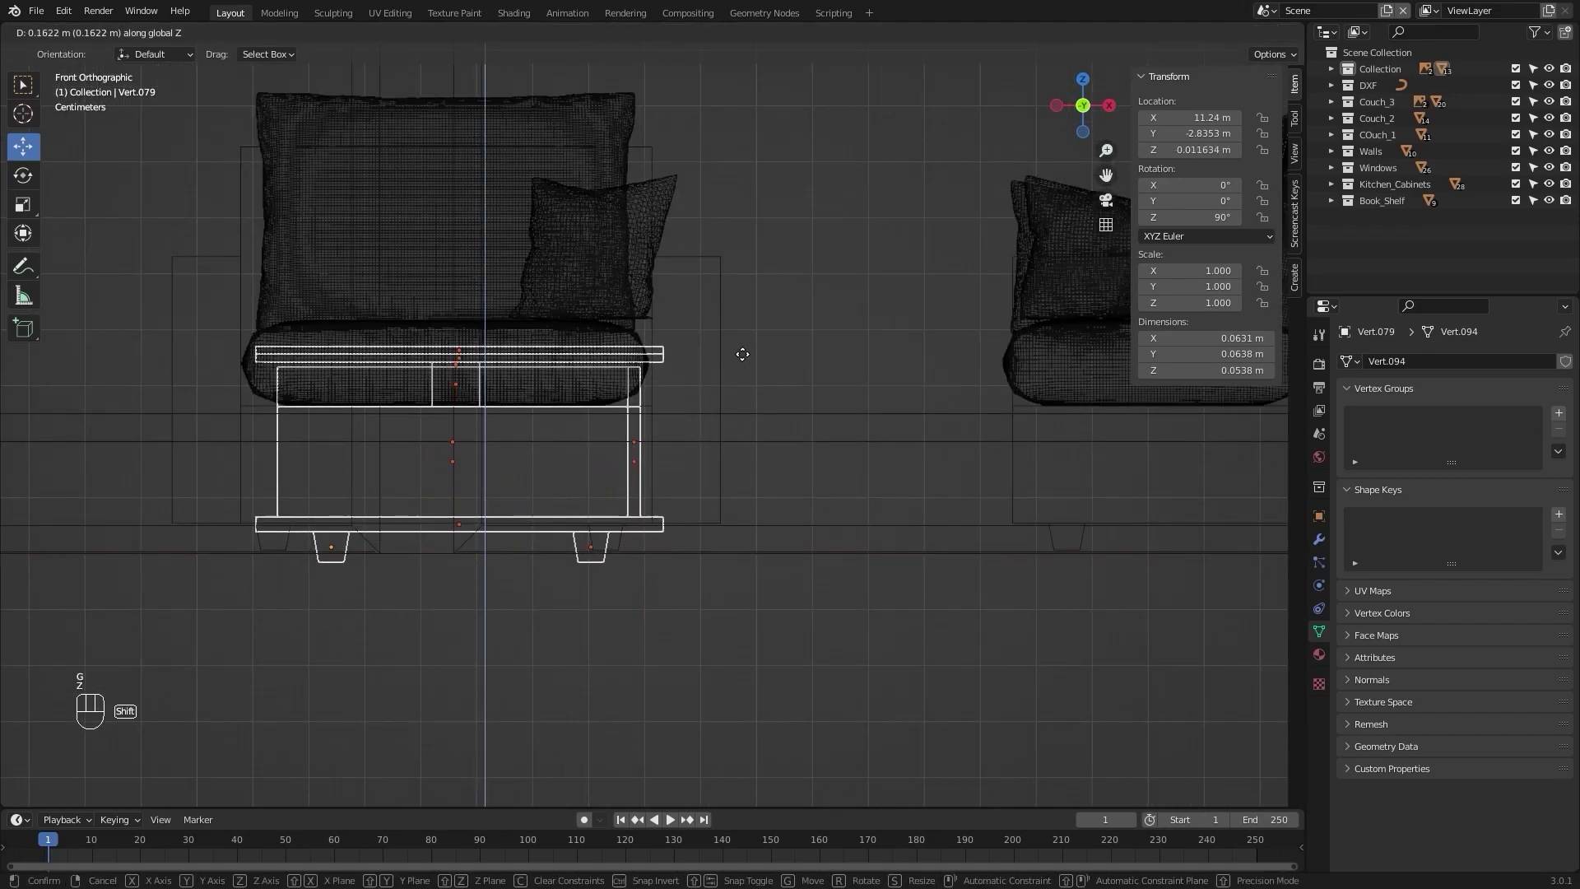
{"action": "left_click", "coordinate": [742, 353]}
Step: Raise the table along Z until its feet nearly align with the couch feet, at an active leg Z of about 0.031 m
{"action": "scroll", "coordinate": [706, 566], "scroll_direction": "up", "scroll_amount": 8}
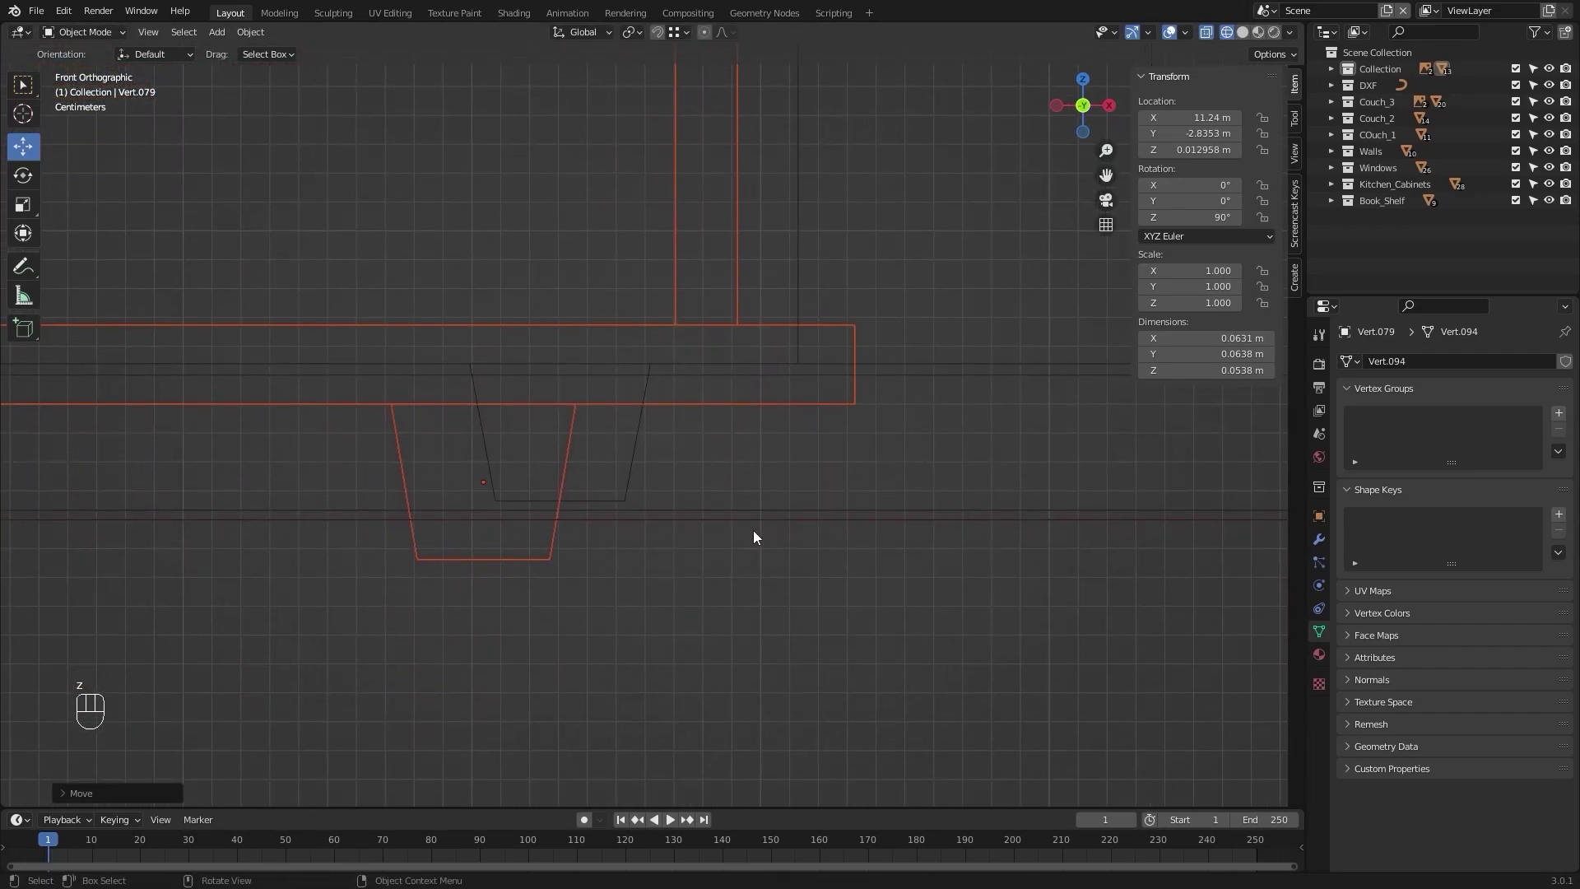
{"action": "key", "text": "g"}
{"action": "key", "text": "z"}
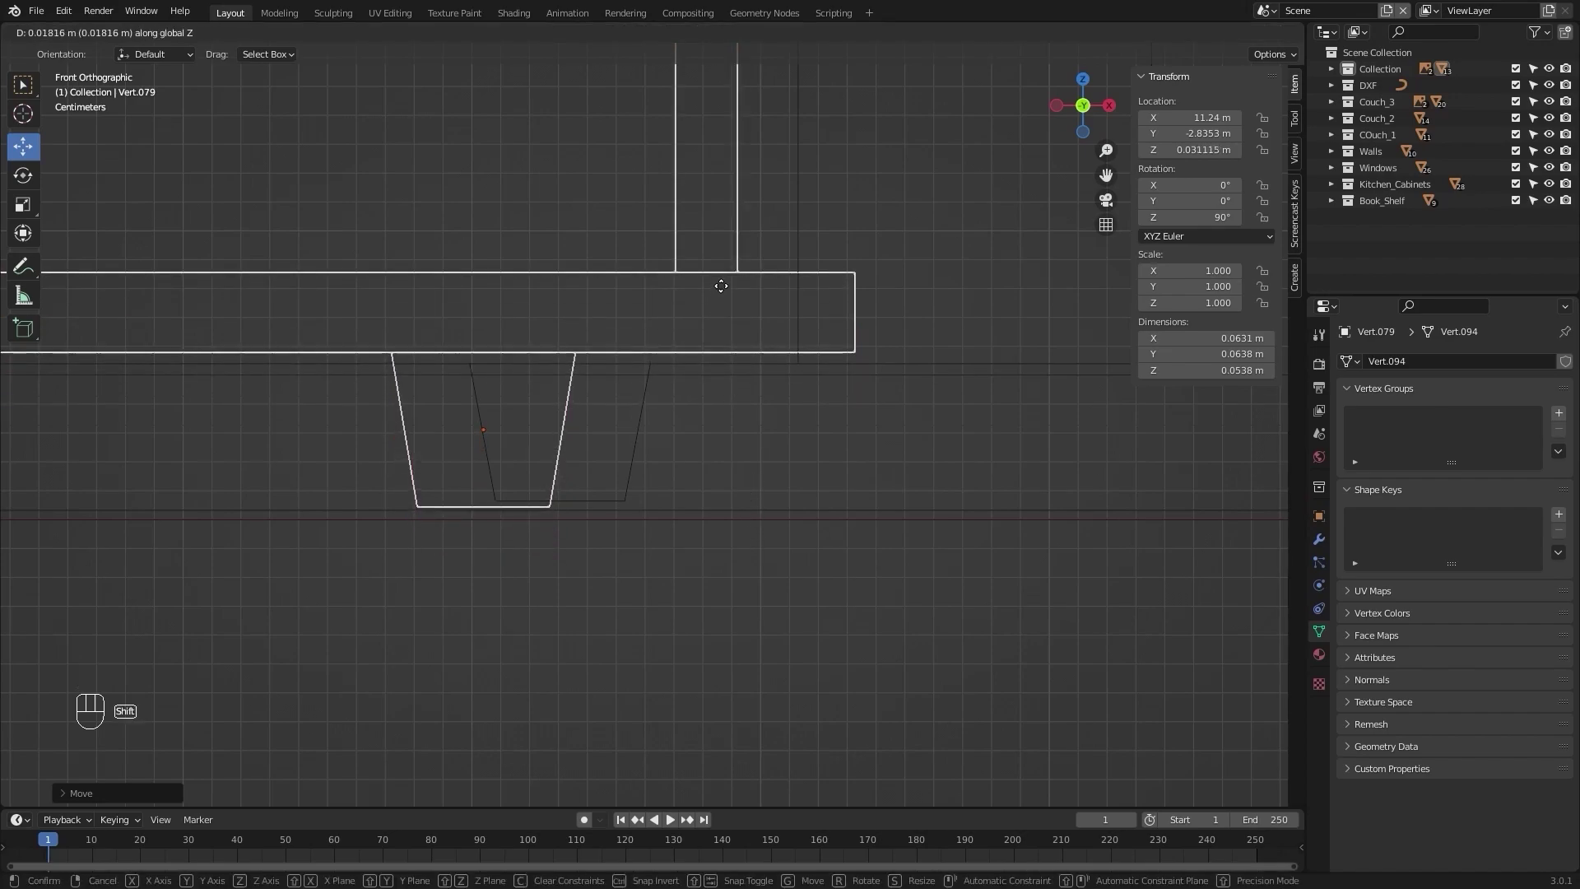
{"action": "left_click", "coordinate": [721, 284]}
{"action": "scroll", "coordinate": [718, 288], "scroll_direction": "down", "scroll_amount": 3}
Step: In solid shading, lower the table along Z by about 0.0035 m so its feet meet the wall's bottom edge
{"action": "key", "text": "z"}
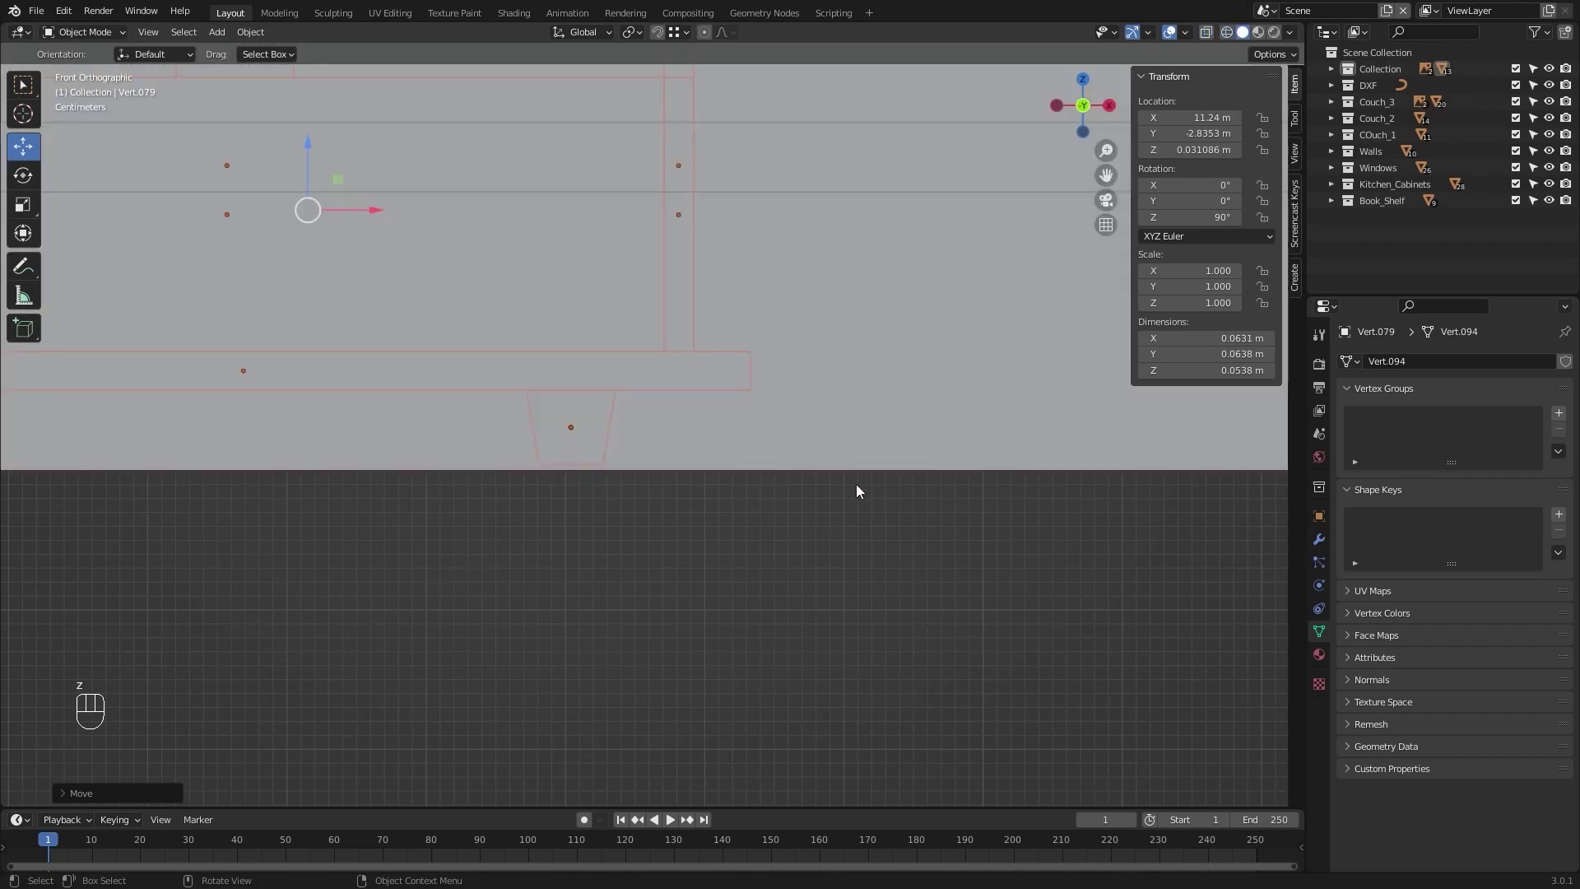
{"action": "scroll", "coordinate": [748, 364], "scroll_direction": "up", "scroll_amount": 2}
{"action": "key", "text": "g"}
{"action": "key", "text": "z"}
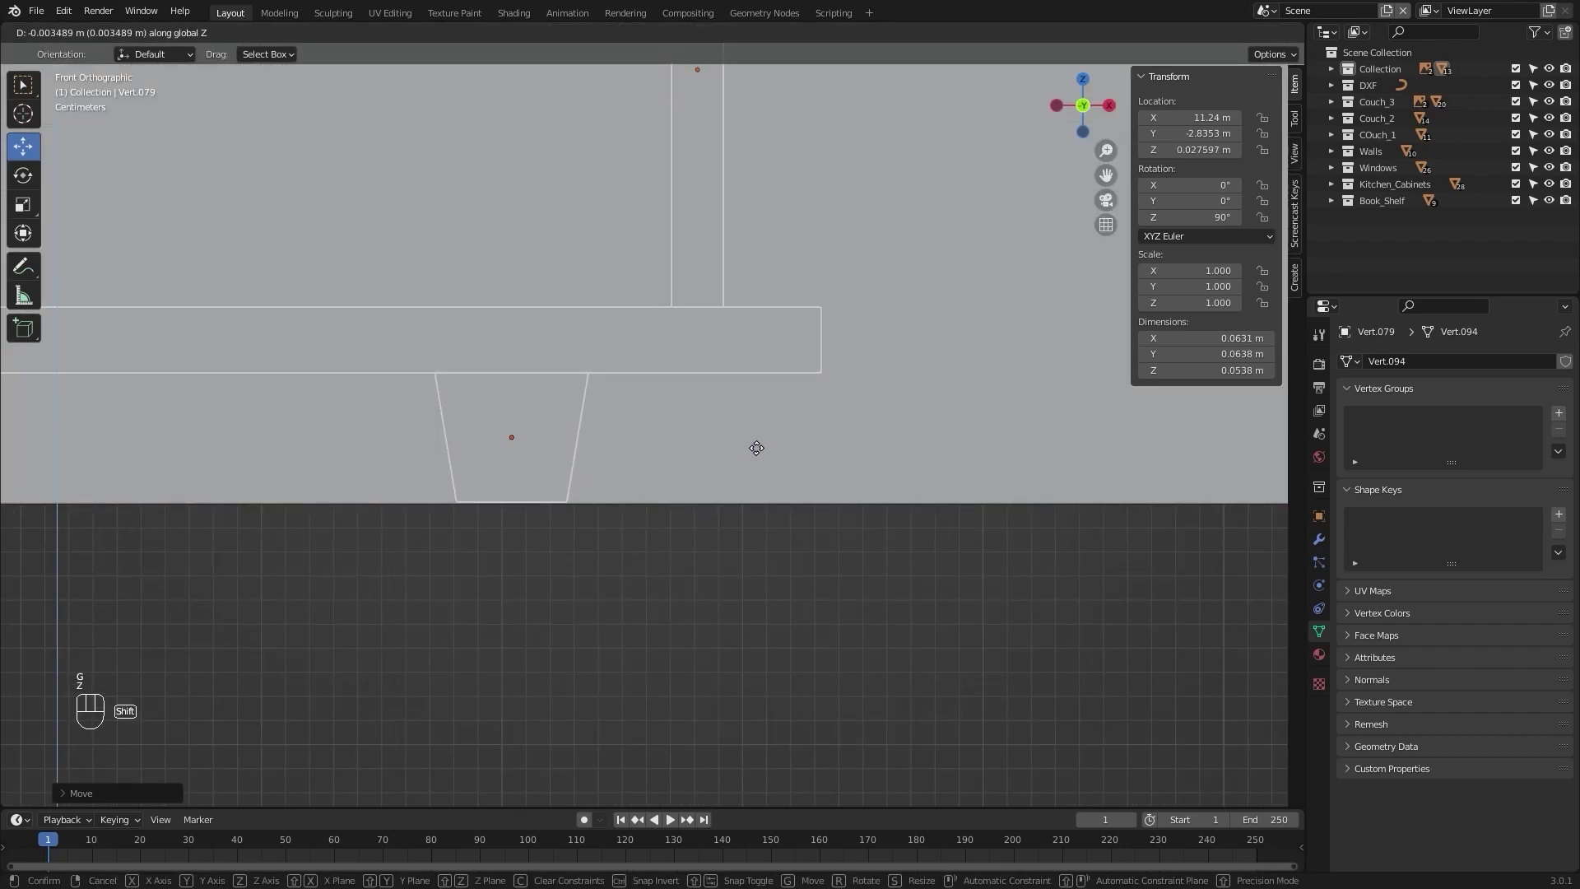
{"action": "left_click", "coordinate": [756, 448]}
Step: Examine the placed table among the couches and the surrounding rooms of the house from several angles
{"action": "scroll", "coordinate": [736, 482], "scroll_direction": "down", "scroll_amount": 20}
{"action": "middle_click_drag", "start_coordinate": [734, 482], "coordinate": [752, 495]}
{"action": "left_click_drag", "start_coordinate": [752, 500], "coordinate": [792, 432], "text": "alt"}
{"action": "scroll", "coordinate": [829, 434], "scroll_direction": "up", "scroll_amount": 3}
{"action": "scroll", "coordinate": [905, 427], "scroll_direction": "down", "scroll_amount": 7}
{"action": "scroll", "coordinate": [768, 418], "scroll_direction": "up", "scroll_amount": 6}
{"action": "middle_click_drag", "start_coordinate": [793, 432], "coordinate": [855, 296], "text": "alt"}
{"action": "scroll", "coordinate": [624, 413], "scroll_direction": "down", "scroll_amount": 5}
{"action": "scroll", "coordinate": [722, 395], "scroll_direction": "up", "scroll_amount": 3}
{"action": "scroll", "coordinate": [640, 390], "scroll_direction": "down", "scroll_amount": 4}
{"action": "middle_click_drag", "start_coordinate": [640, 390], "coordinate": [734, 401], "text": "alt+shift"}
{"action": "scroll", "coordinate": [769, 406], "scroll_direction": "up", "scroll_amount": 3}
{"action": "mouse_move", "coordinate": [733, 401]}
{"action": "middle_mouse_down", "text": "alt"}
{"action": "mouse_move", "coordinate": [780, 400]}
{"action": "mouse_move", "coordinate": [689, 405]}
{"action": "mouse_move", "coordinate": [729, 413]}
{"action": "middle_mouse_up", "text": "alt"}
{"action": "left_click_drag", "start_coordinate": [729, 419], "coordinate": [506, 438], "text": "alt"}
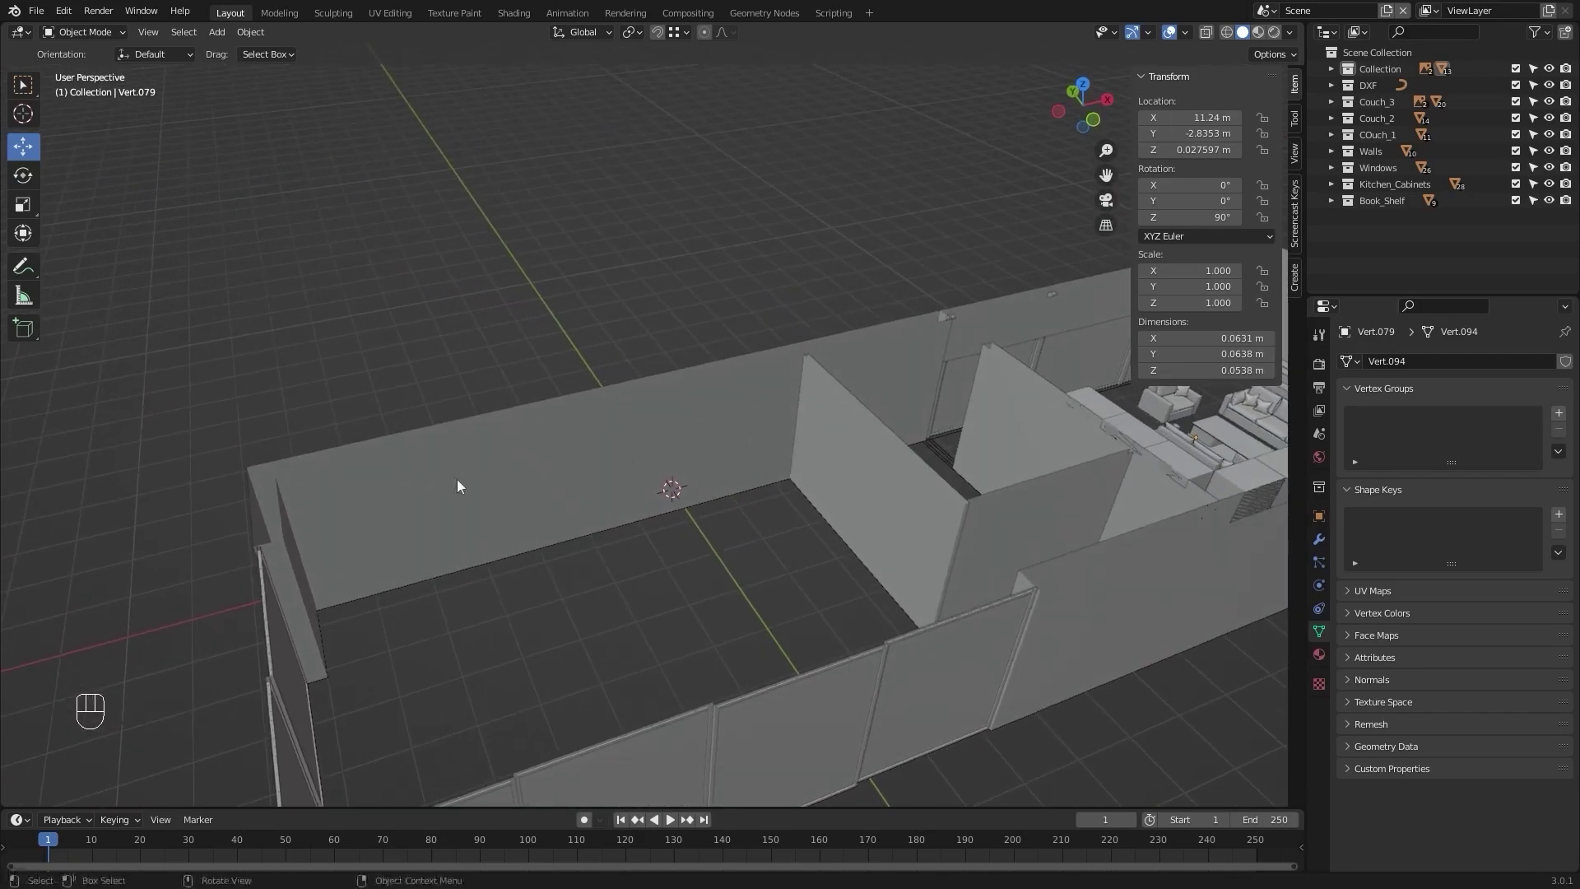